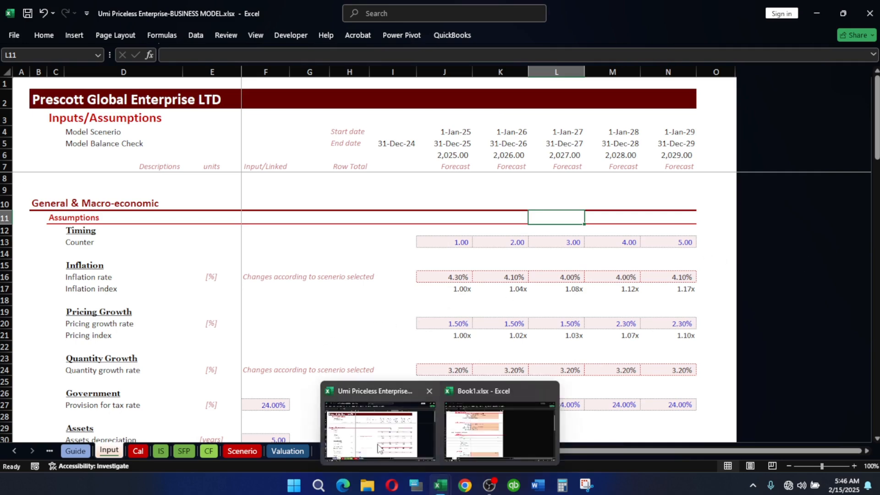
Switch to the Book1.xlsx workbook and rename Sheet2 as Guide.
mouse_move(440, 487)
left_click(470, 459)
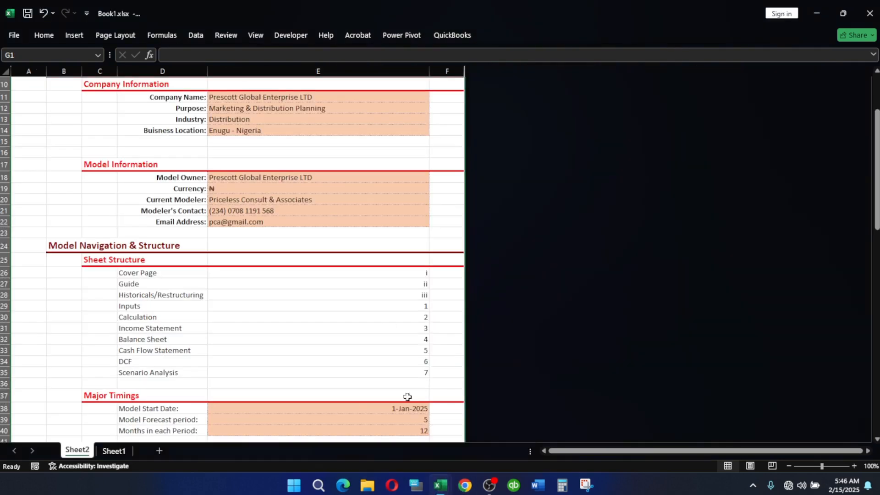
scroll(244, 271, "up", 3)
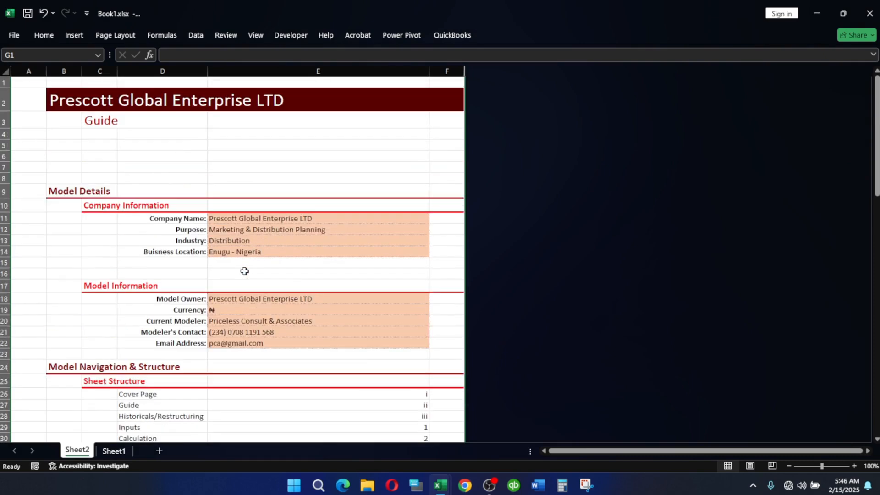
scroll(244, 271, "down", 2)
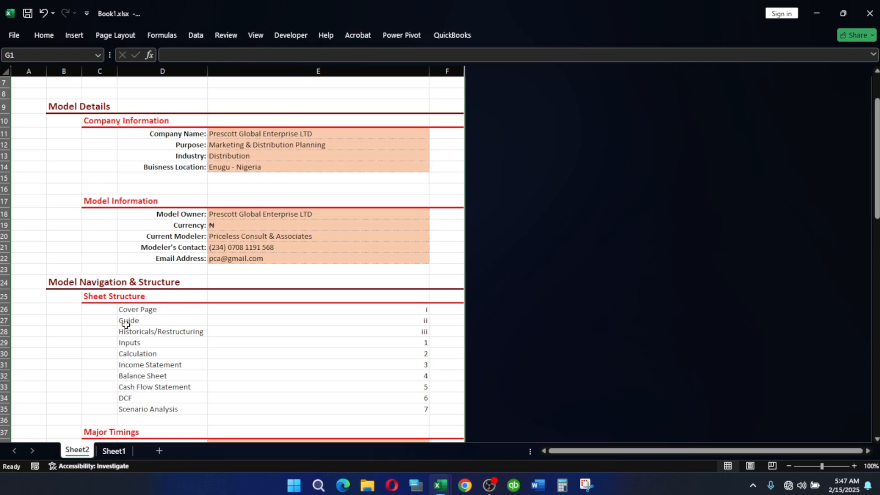
double_click(76, 451)
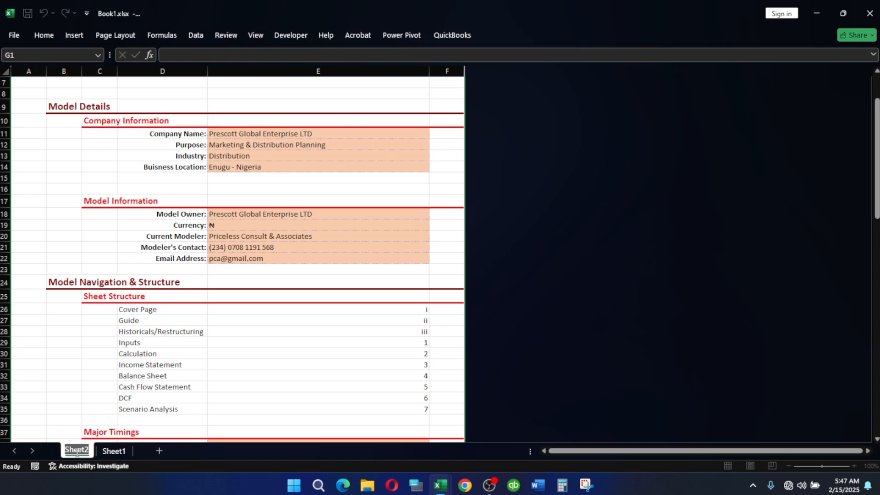
type("Guide")
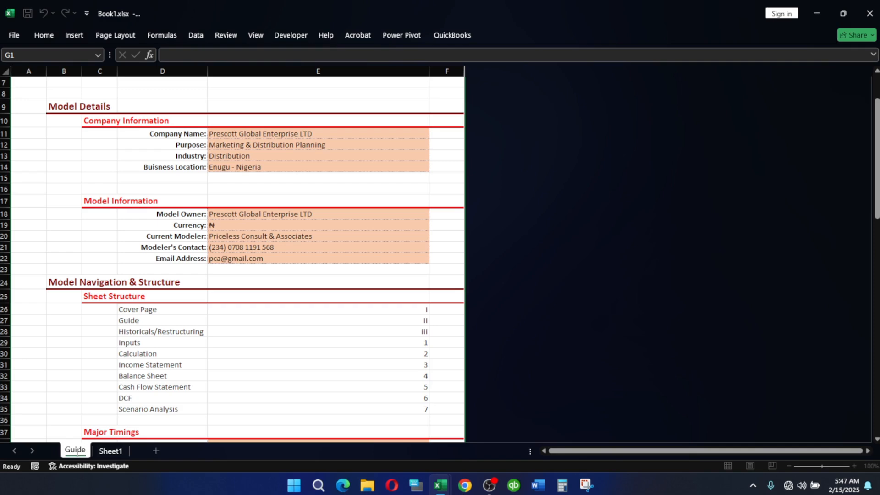
key("Return")
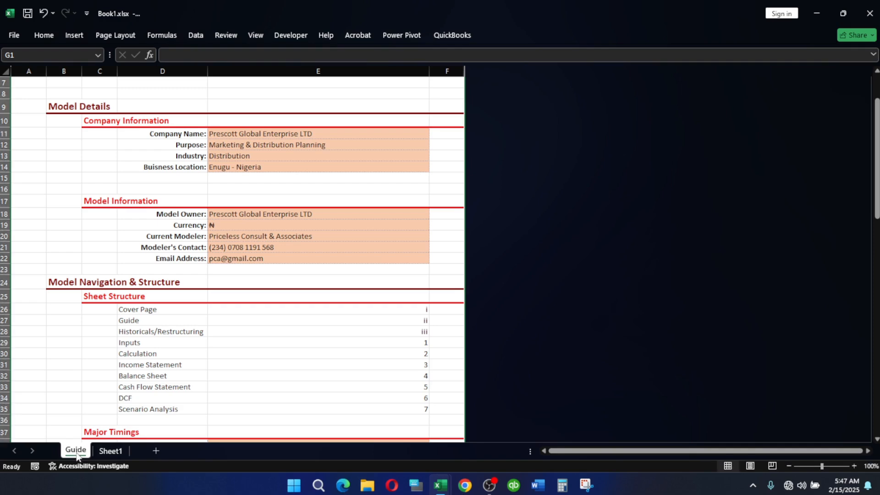
double_click(75, 451)
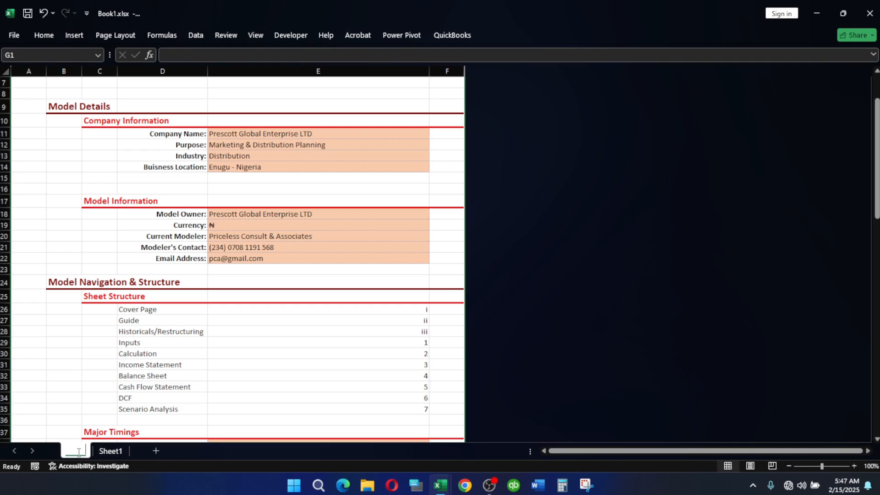
Rename Sheet1 as Inputs.
double_click(106, 454)
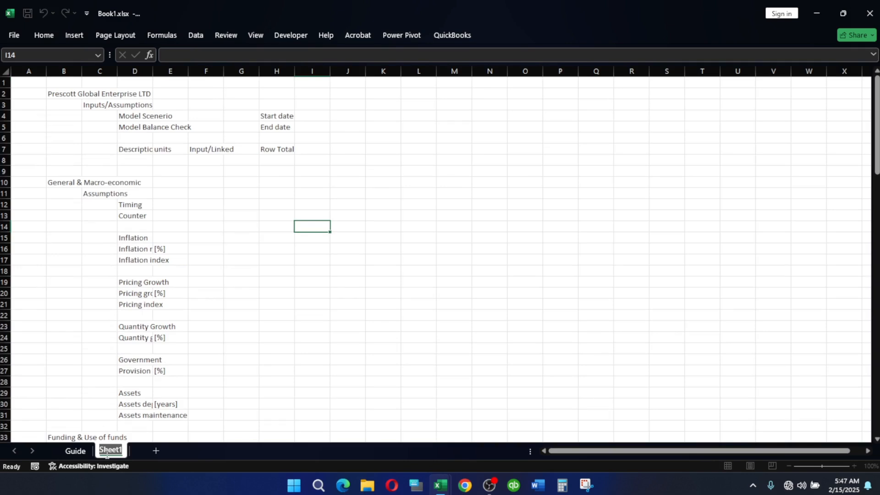
type("Inputs")
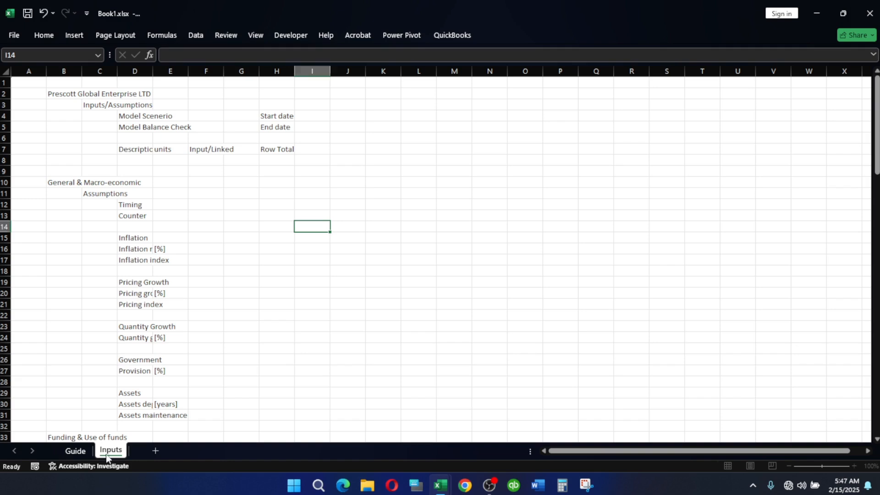
key("Return")
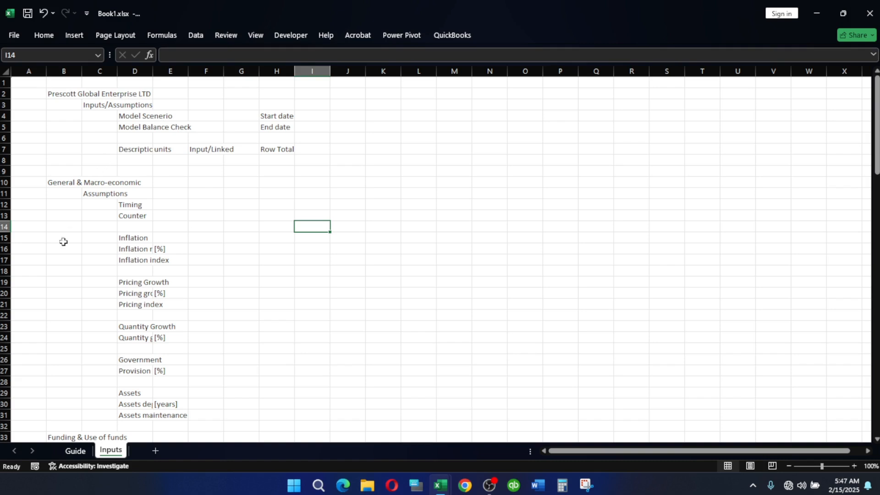
On the Guide sheet, define the name Company_name for the Company Name cell E11.
left_click(75, 450)
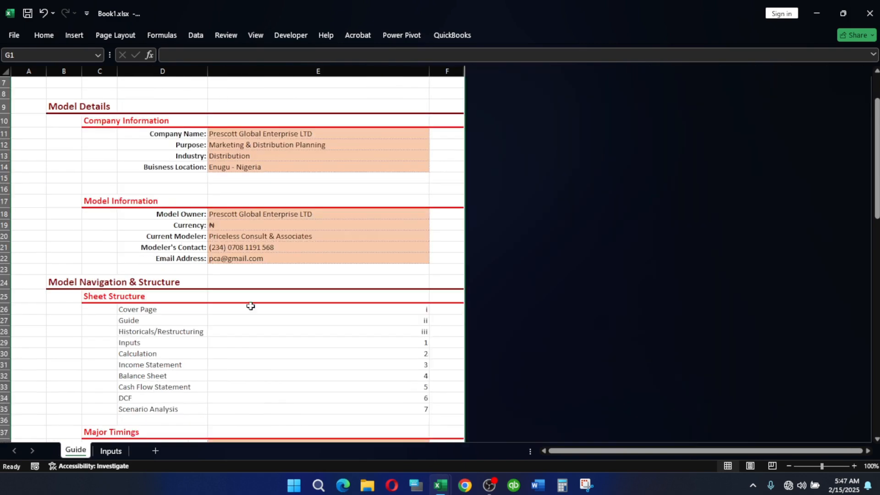
left_click(237, 214)
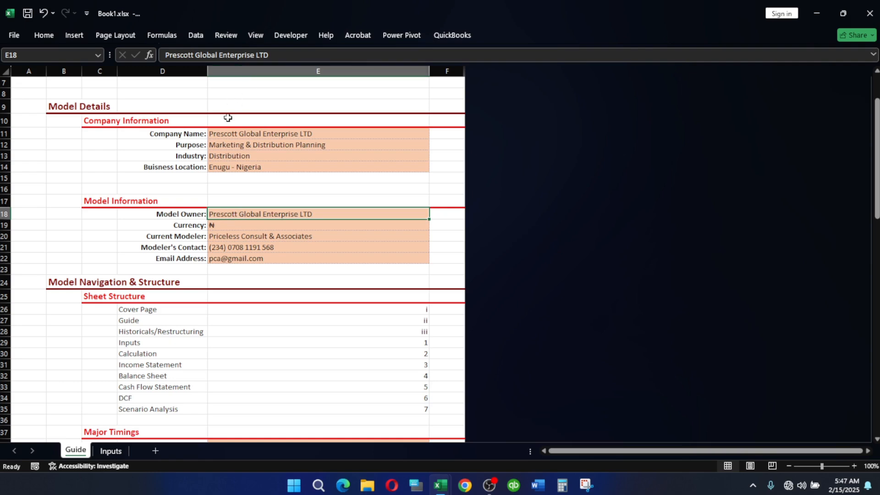
left_click(229, 134)
left_click(30, 55)
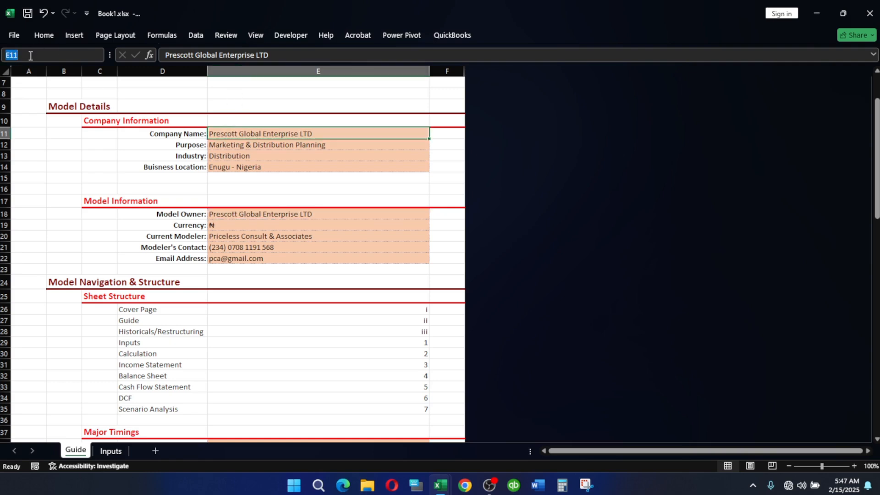
type("Company_name")
key("Return")
Link the Model Owner cell E18 to the company name with the formula =Company_name.
left_click(269, 214)
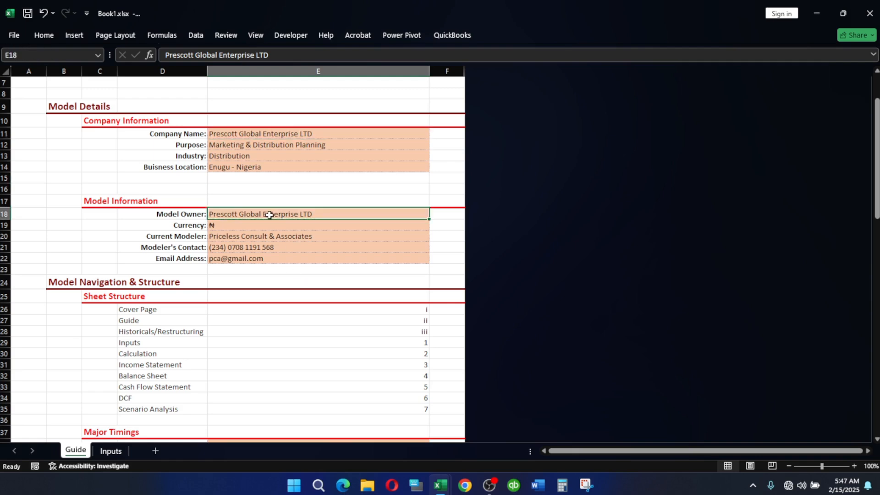
type("=")
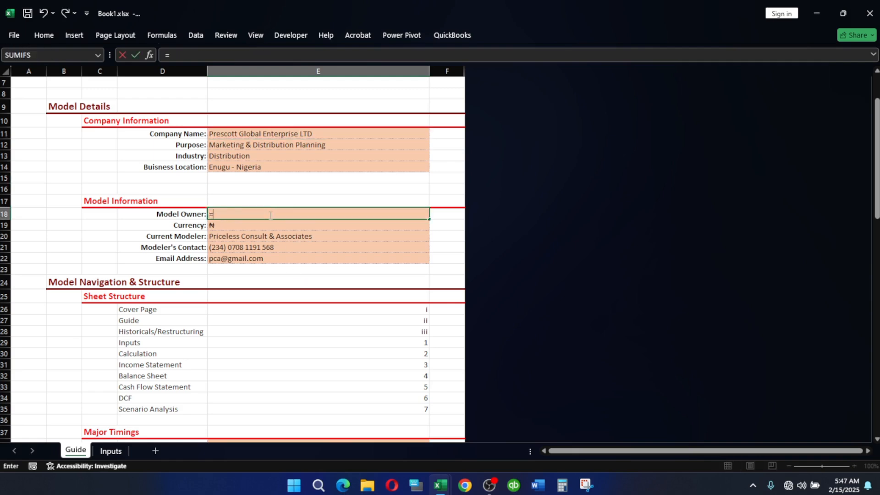
type("co")
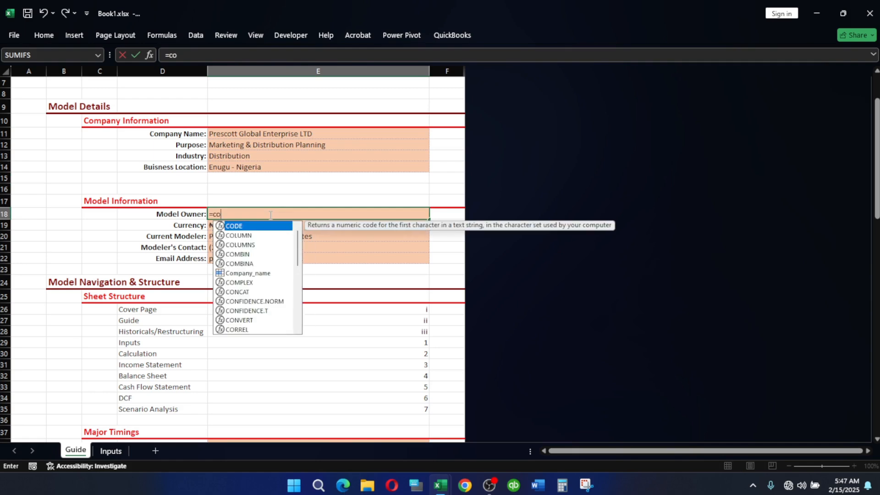
type("m")
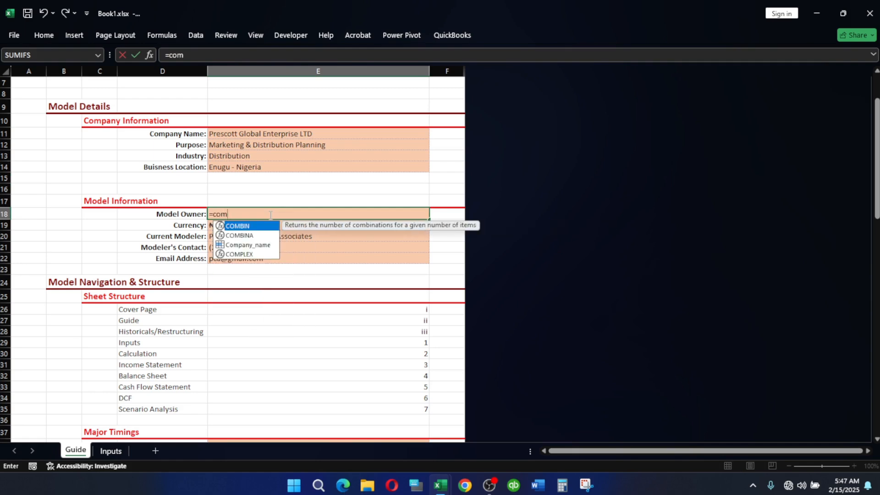
key("Down")
key("Down")
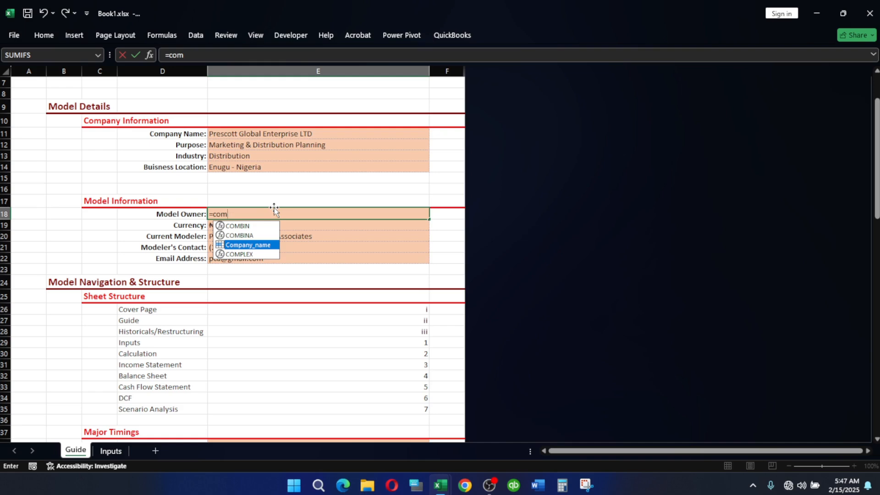
key("Tab")
key("Return")
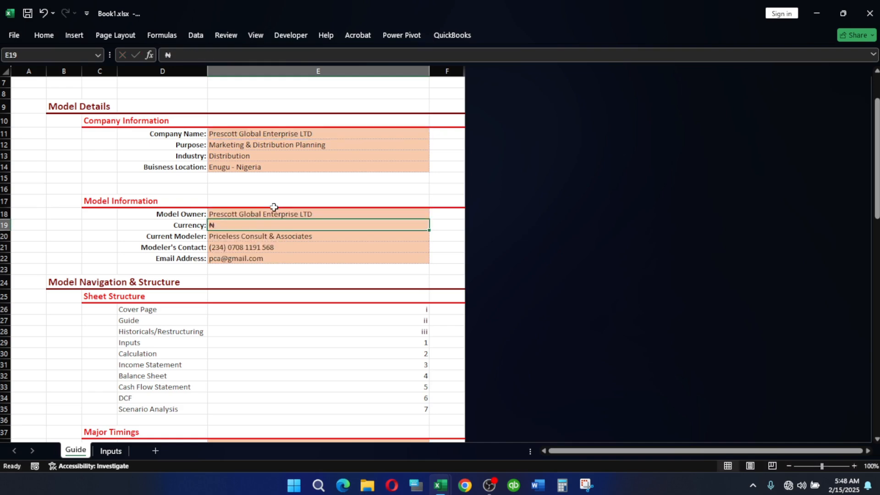
Replace the Guide sheet's title in B2 with the formula =Company_name.
scroll(284, 256, "up", 2)
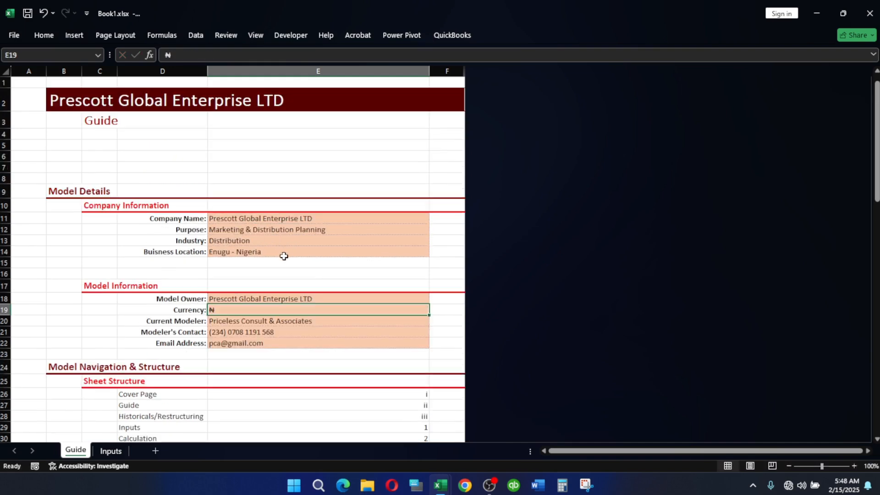
left_click(62, 100)
left_click_drag(160, 51, 419, 63)
type("=")
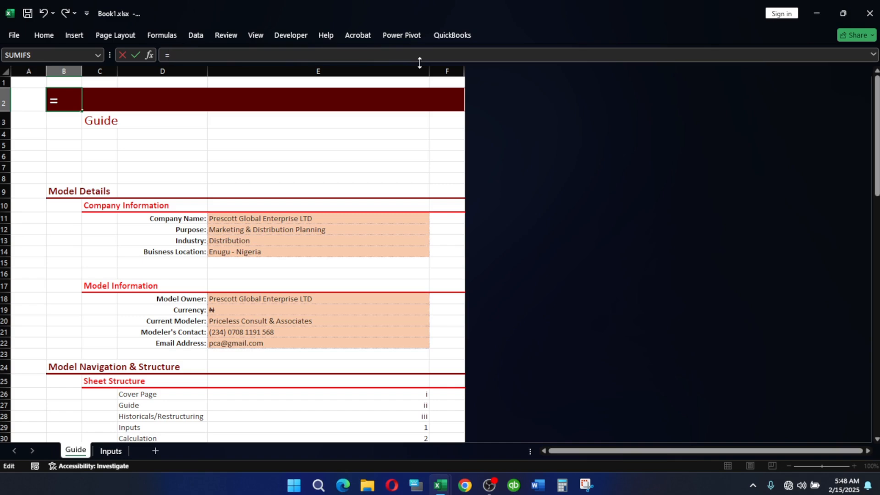
type("c")
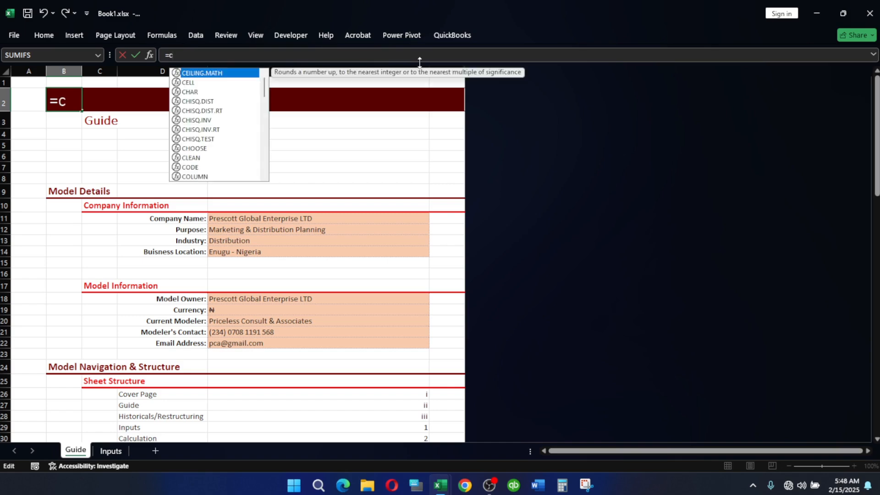
type("omp")
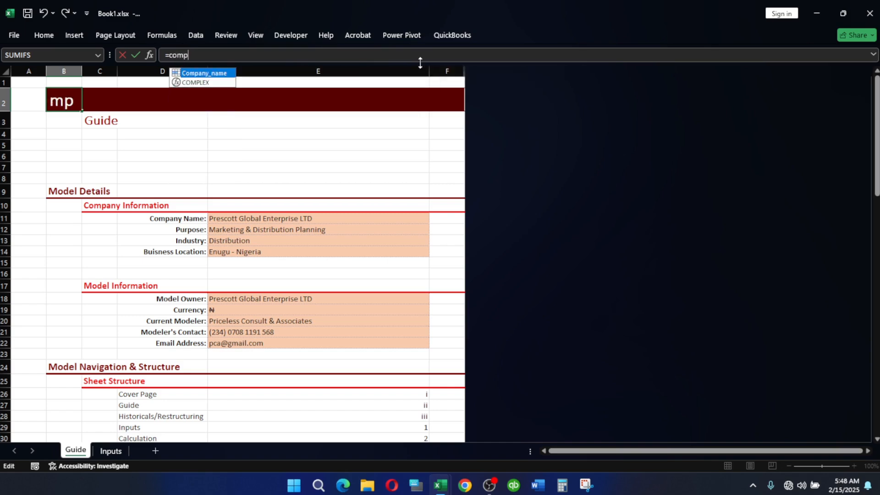
key("Tab")
key("Return")
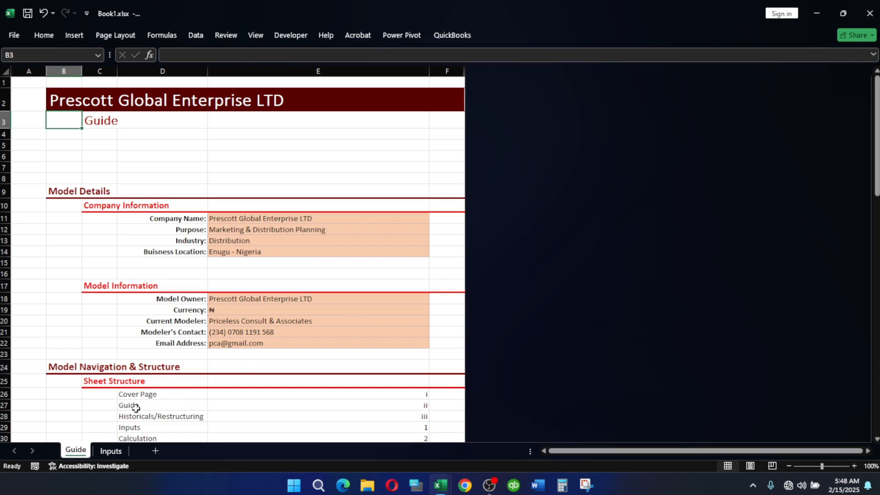
On the Inputs sheet, replace the company title in B2 with the formula =Company_name.
left_click(105, 453)
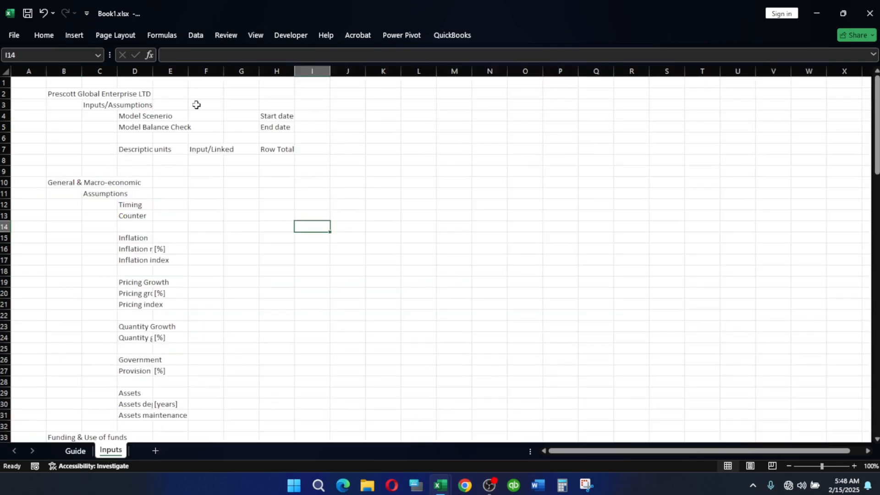
left_click(53, 94)
type("=")
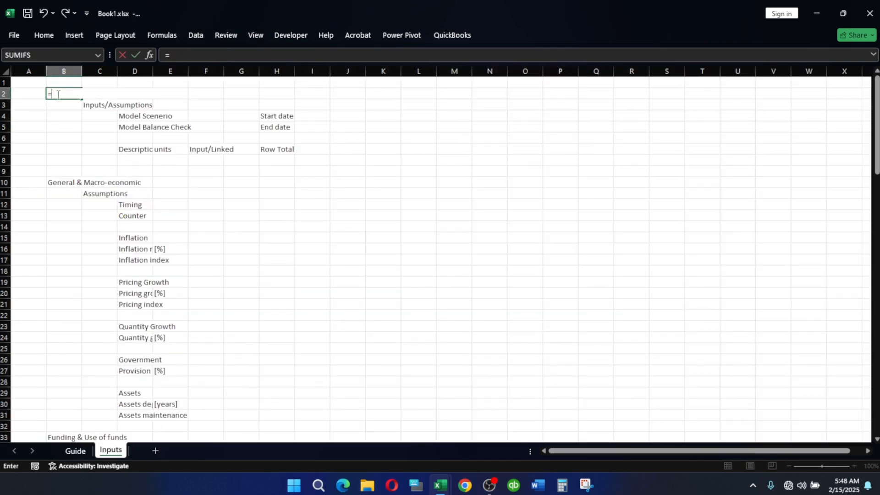
type("com")
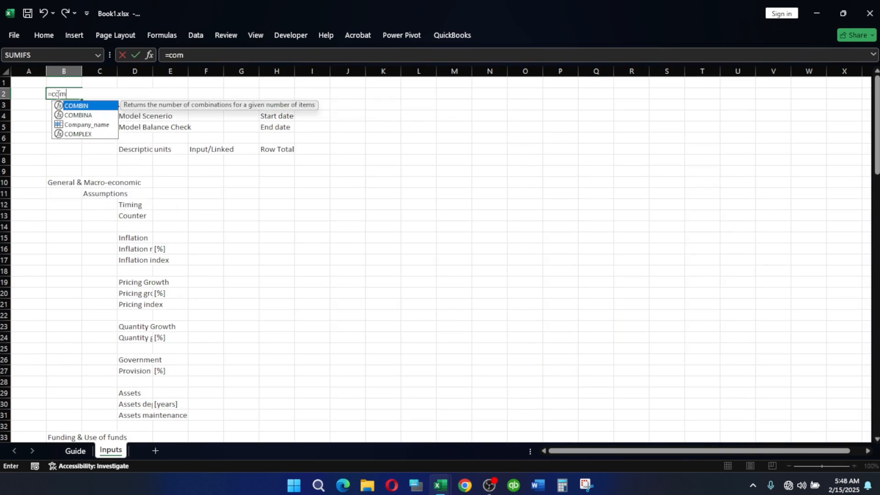
key("Down")
key("Down")
key("Tab")
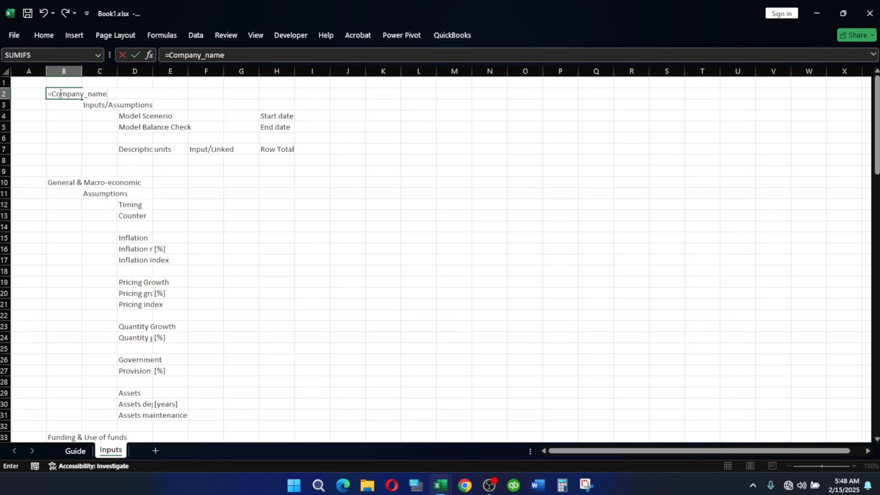
key("Return")
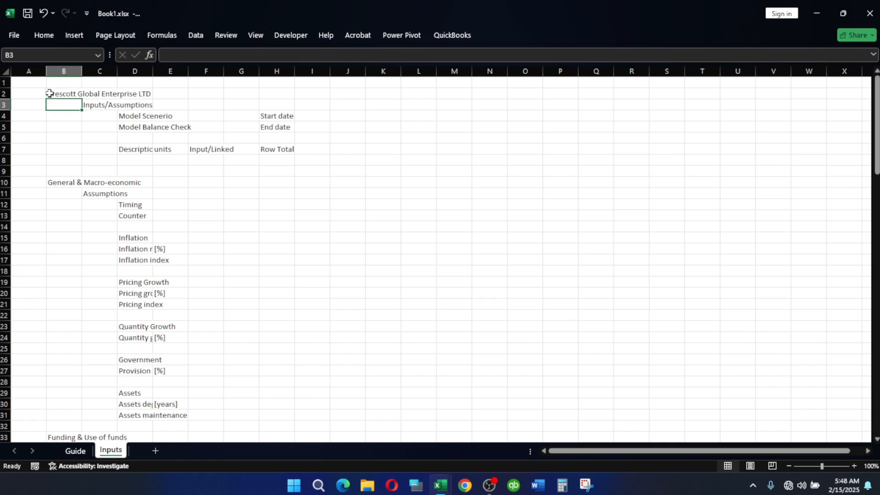
Apply the Title cell style to the company title row across B2:Q2 on the Inputs sheet.
left_click_drag(48, 93, 598, 97)
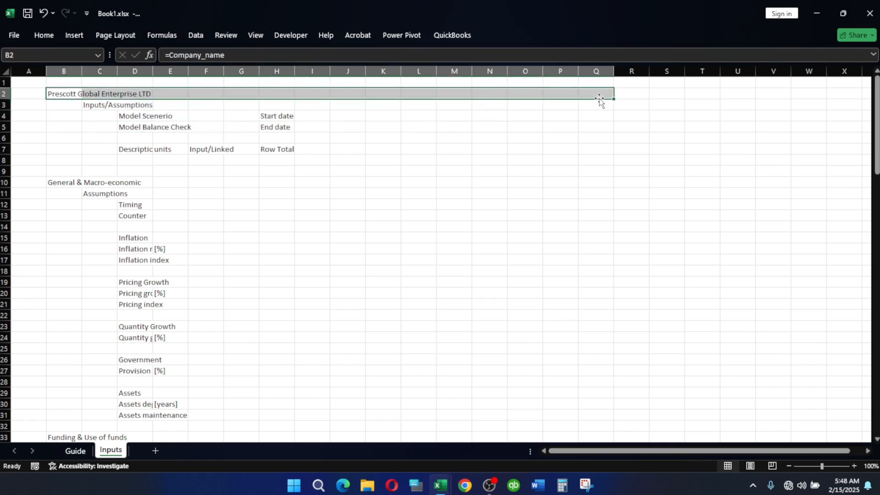
key("alt")
key("h")
key("j")
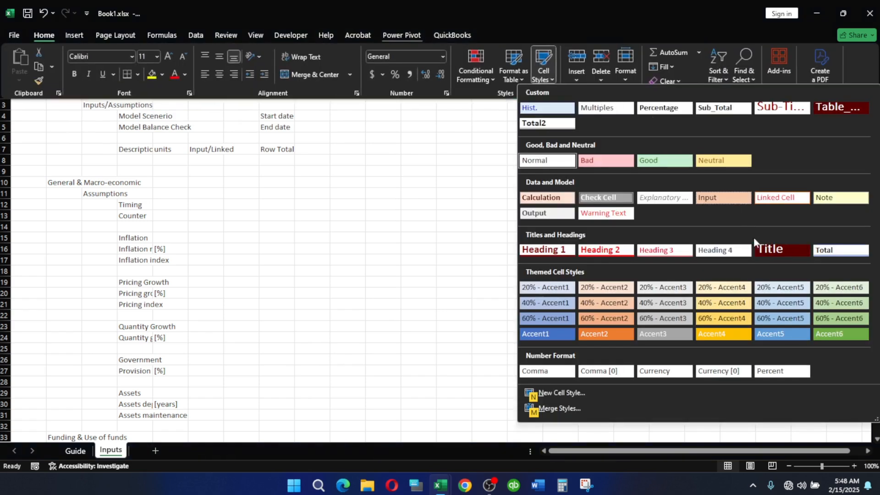
left_click(779, 249)
Apply the custom Sub-Title cell style to the Inputs/Assumptions heading row across C3:Q3.
left_click(85, 115)
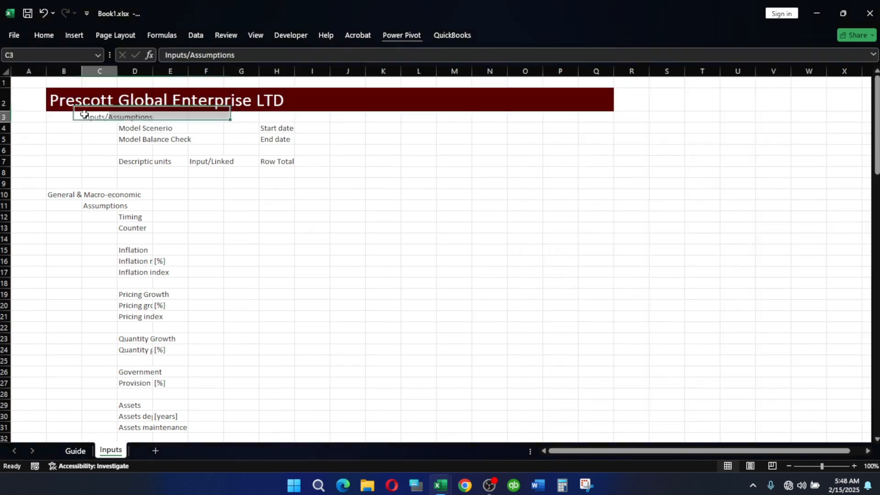
key("shift+Right")
key("shift+Right")
key("shift+Right")
key("shift+Right")
key("shift+Right")
key("shift+Right")
key("shift+Right")
key("shift+Right")
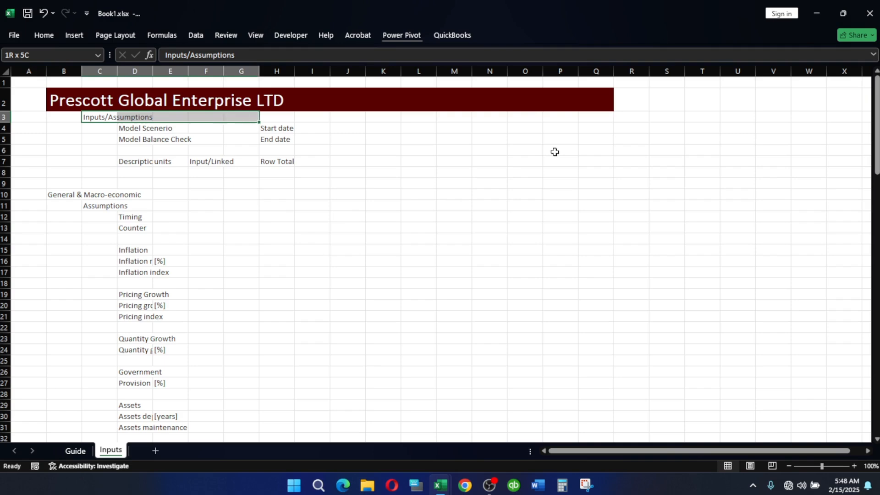
key("shift+Right")
key("shift+Right")
key("shift+Right")
key("shift+Right")
key("shift+Right")
key("shift+Right")
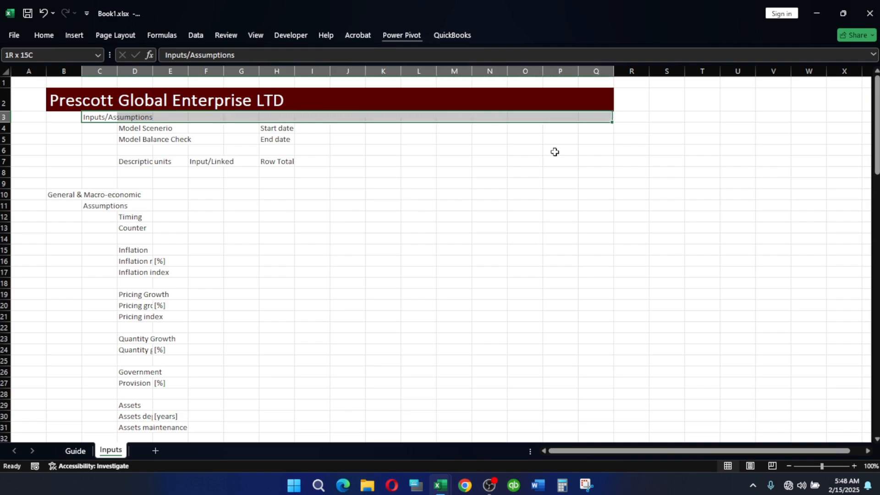
key("alt")
key("h")
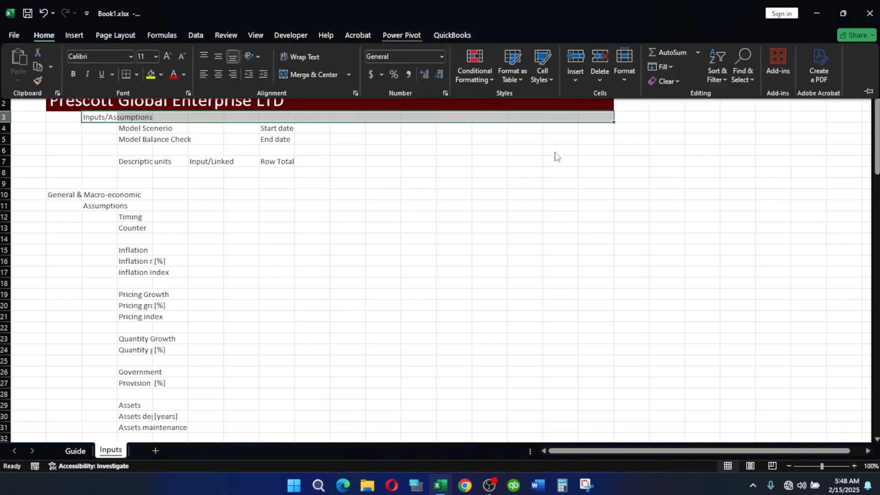
key("j")
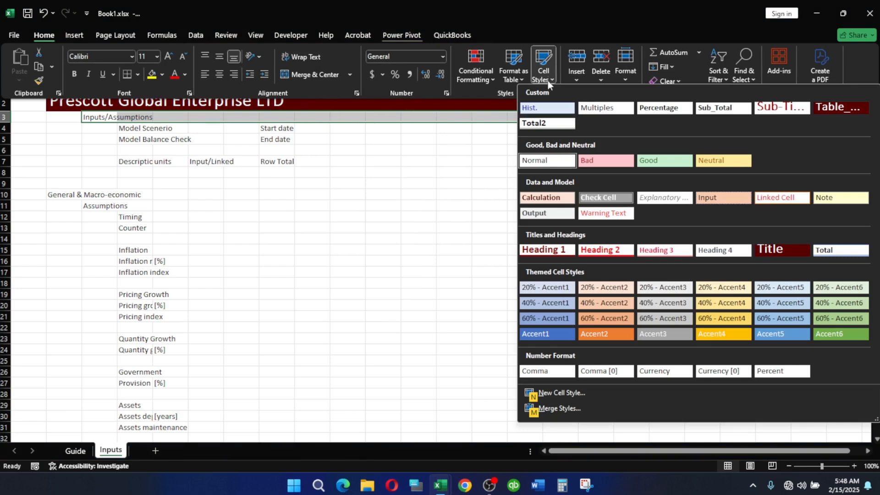
key("Escape")
key("Escape")
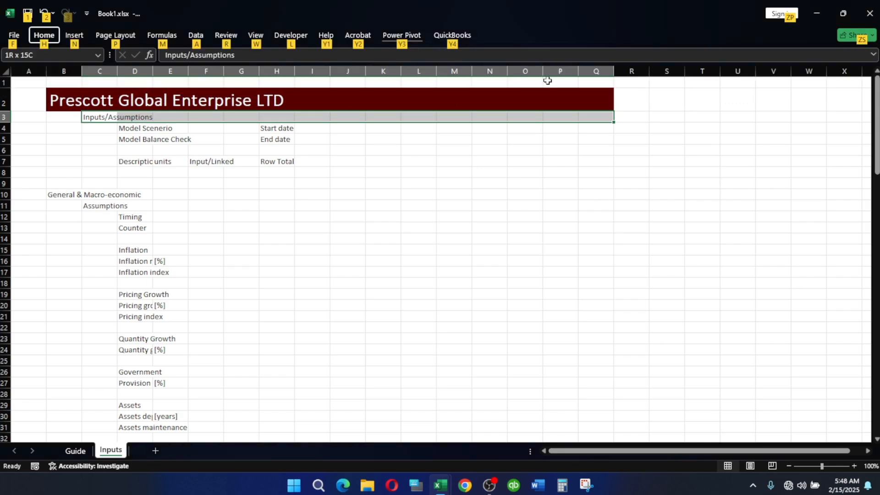
key("h")
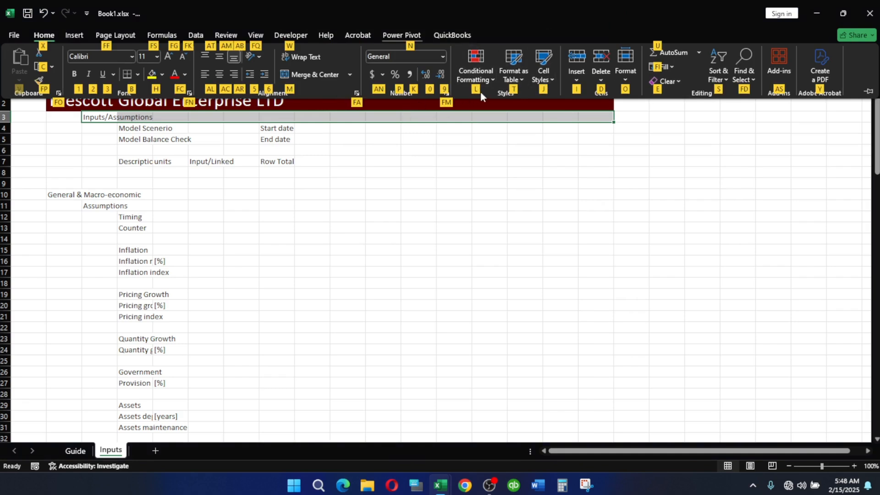
key("Escape")
left_click(542, 89)
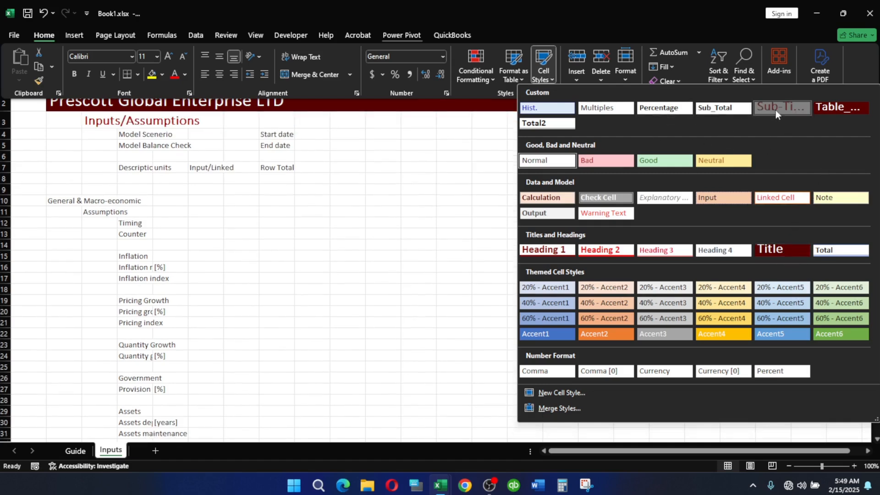
left_click(779, 108)
Correct the spelling of the label in D4 to "Model Scenario".
left_click(200, 169)
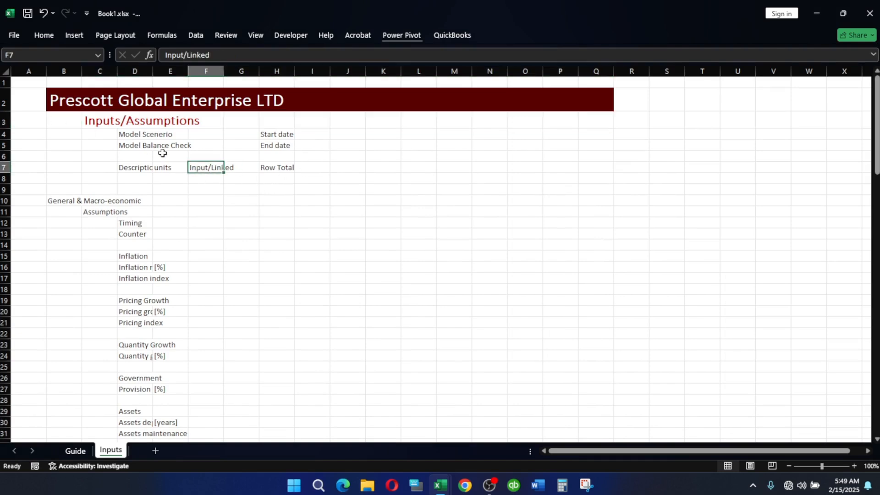
left_click_drag(126, 135, 187, 148)
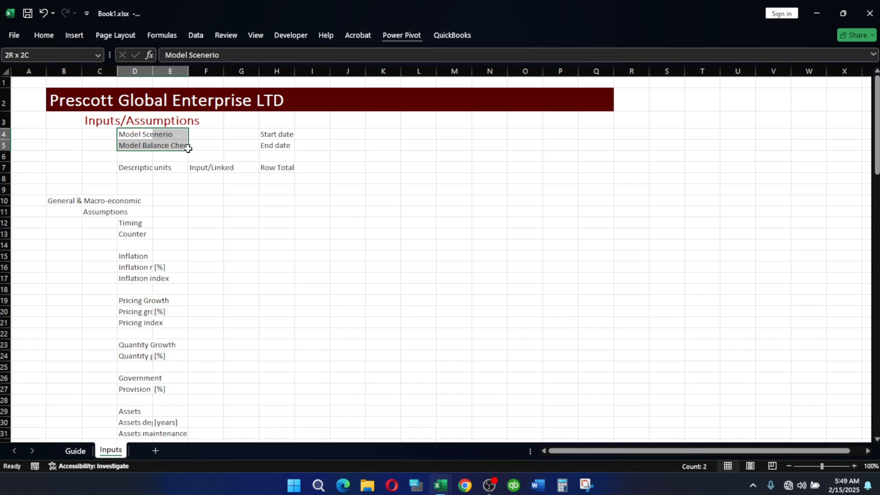
left_click_drag(187, 148, 188, 148)
double_click(161, 134)
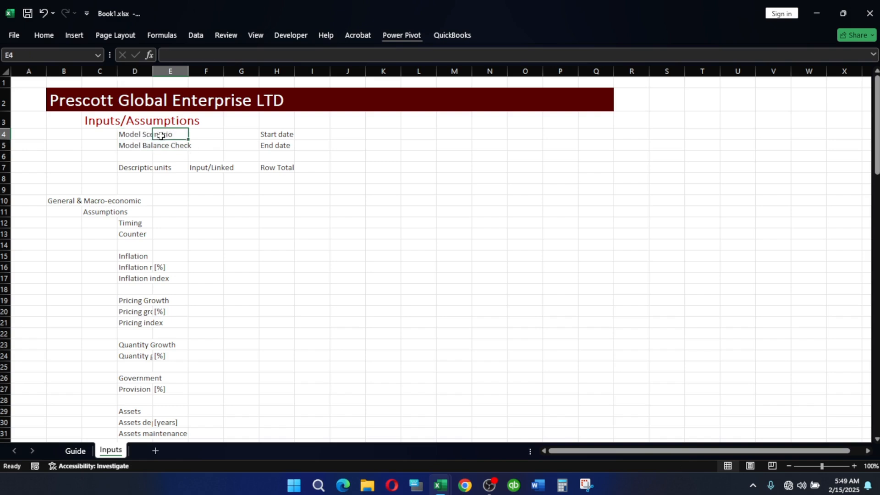
double_click(121, 134)
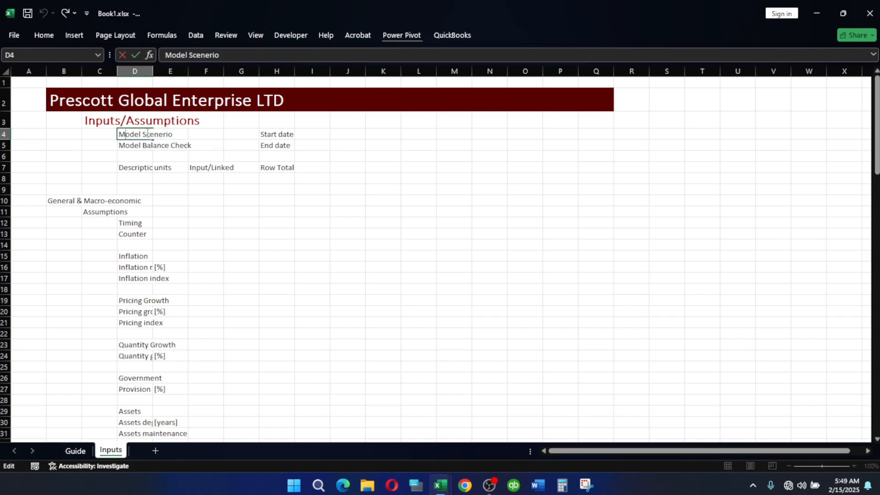
left_click(163, 134)
key("BackSpace")
type("a")
key("Return")
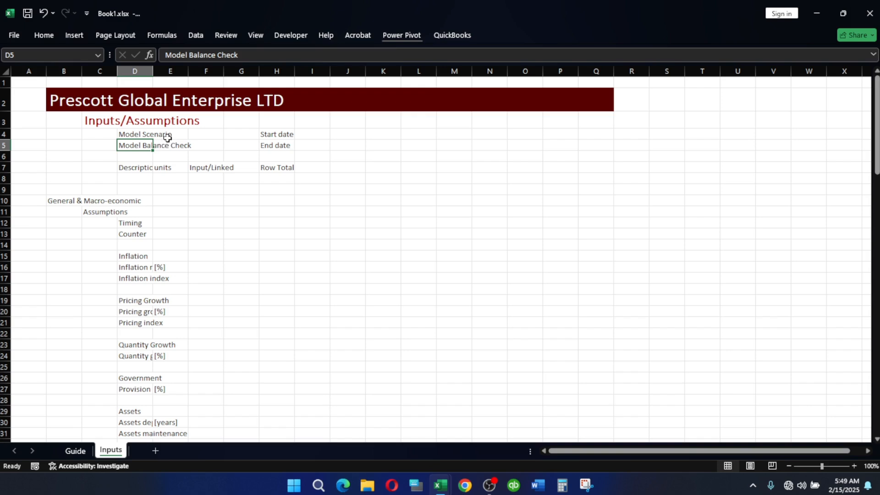
Select cells H4:H7, from the Start date label down to Row Total.
left_click(289, 156)
mouse_move(270, 133)
left_mouse_down()
mouse_move(278, 162)
mouse_move(277, 142)
left_mouse_up()
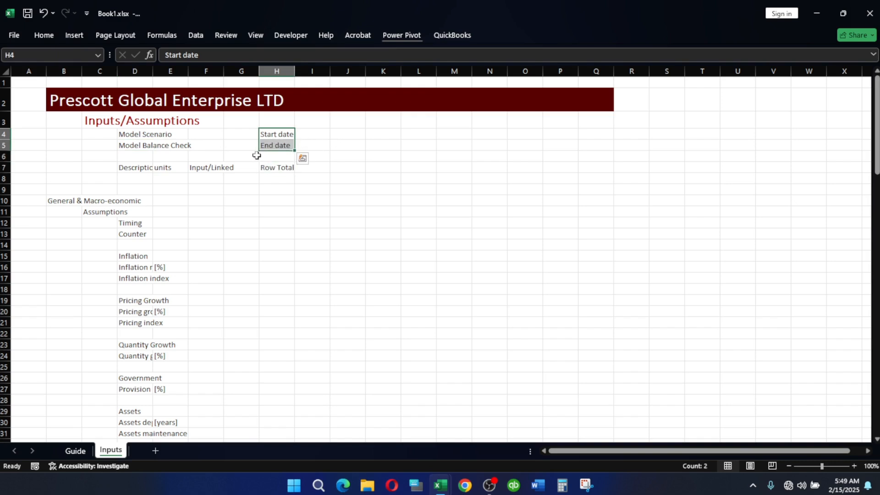
left_click(270, 148)
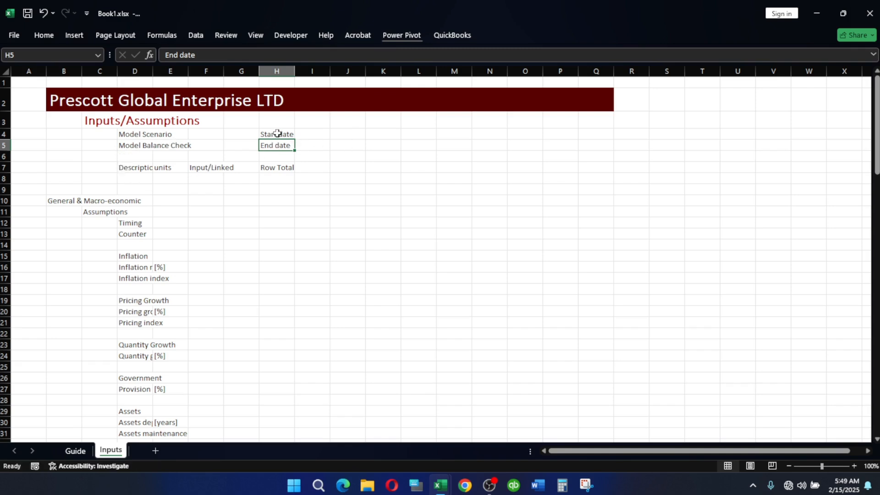
left_click_drag(277, 134, 281, 168)
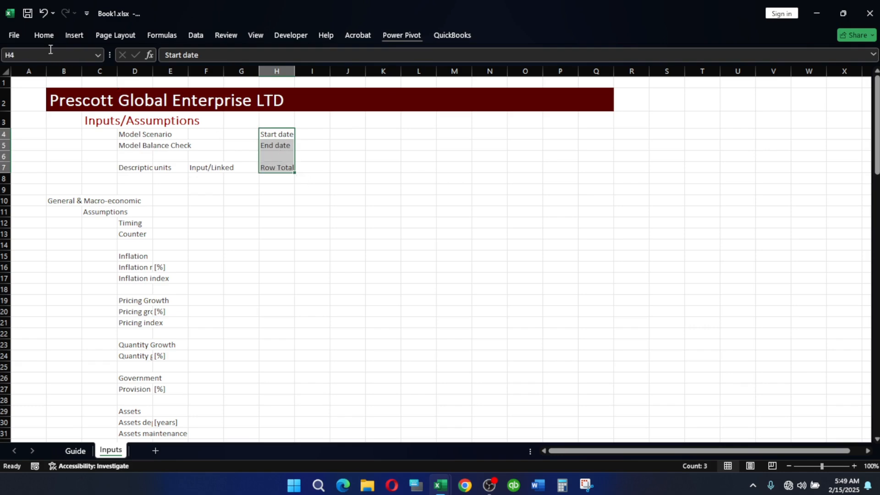
Modify the Explanatory Text cell style so its font uses the custom light red color RGB(252, 190, 178).
left_click(44, 35)
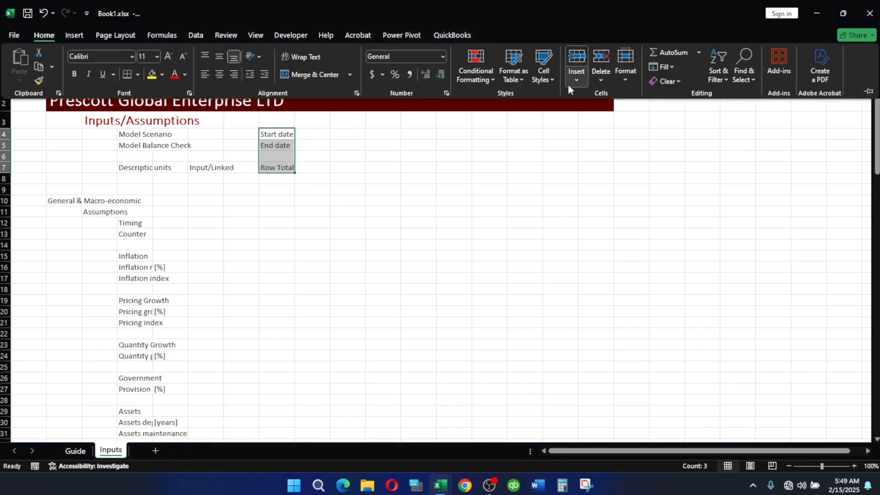
left_click(545, 79)
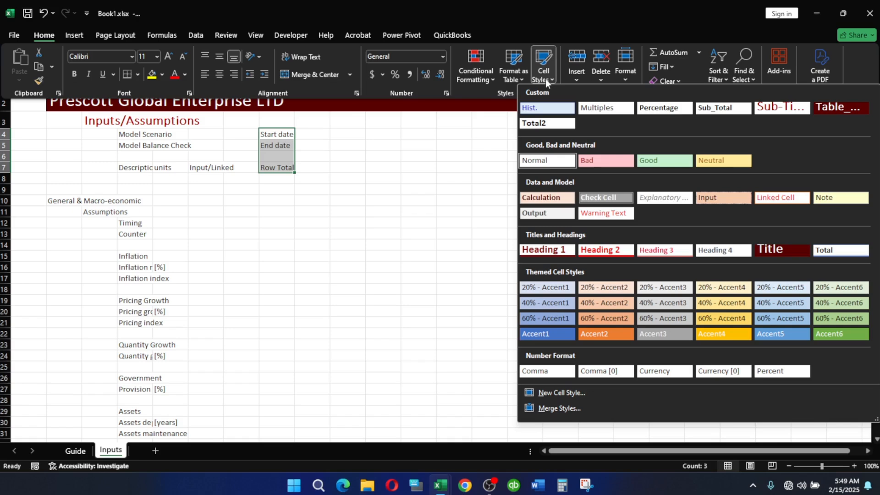
right_click(664, 199)
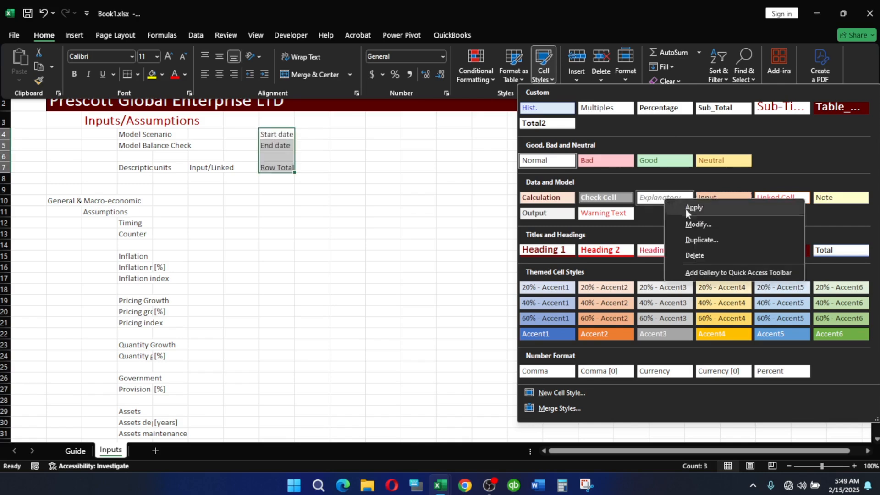
left_click(693, 224)
left_click(643, 198)
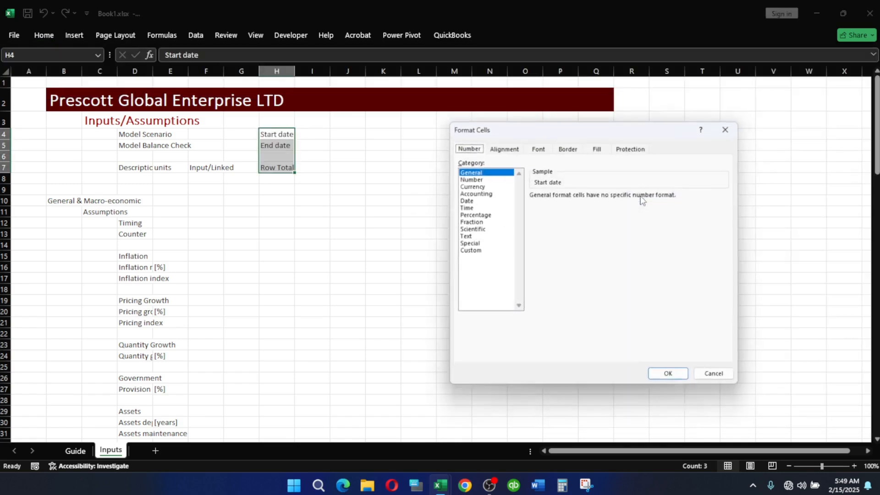
left_click(542, 152)
left_click(670, 239)
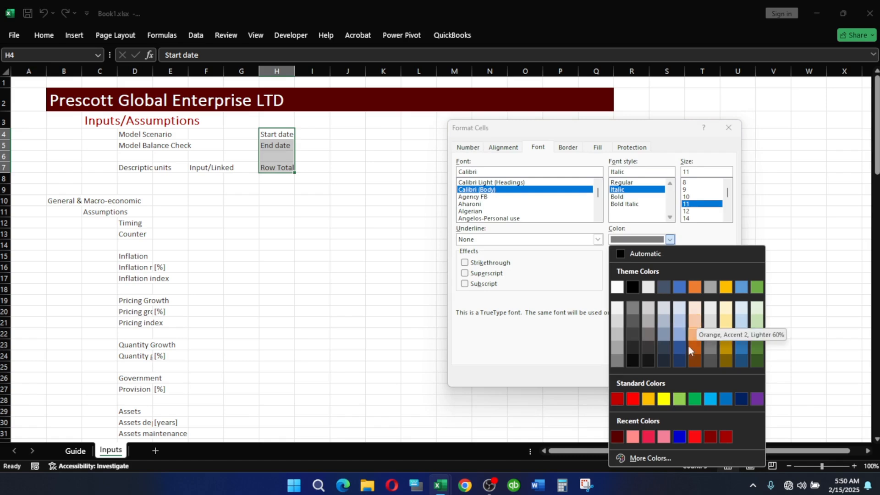
left_click(656, 457)
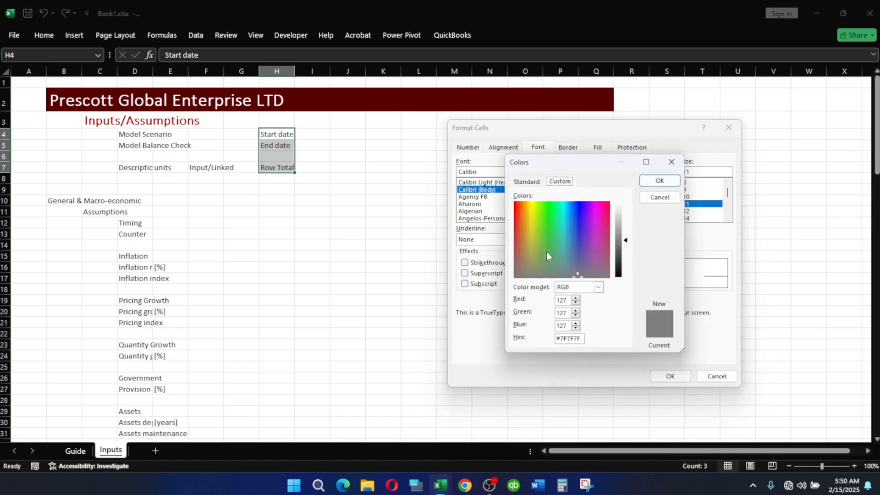
left_click(516, 209)
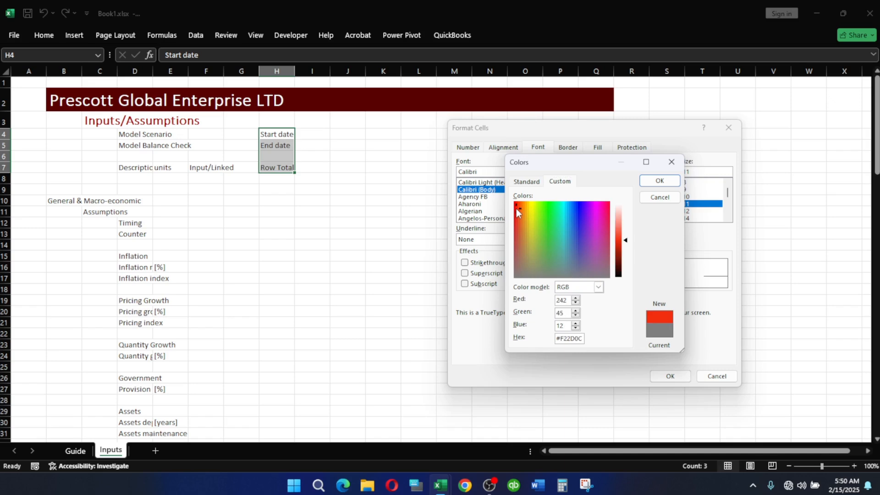
left_click_drag(625, 242, 618, 220)
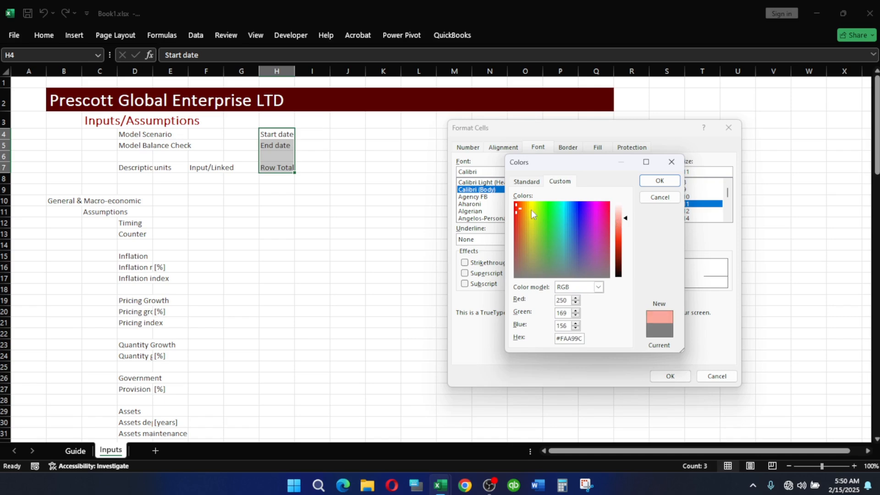
mouse_move(517, 210)
left_mouse_down()
mouse_move(516, 273)
mouse_move(514, 250)
mouse_move(535, 225)
mouse_move(525, 202)
mouse_move(514, 202)
left_mouse_up()
left_click_drag(623, 217, 622, 212)
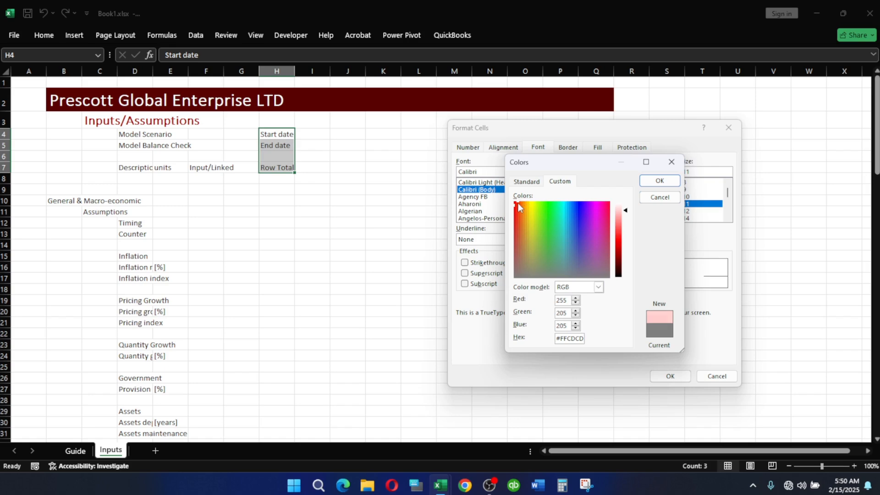
left_click_drag(517, 202, 515, 206)
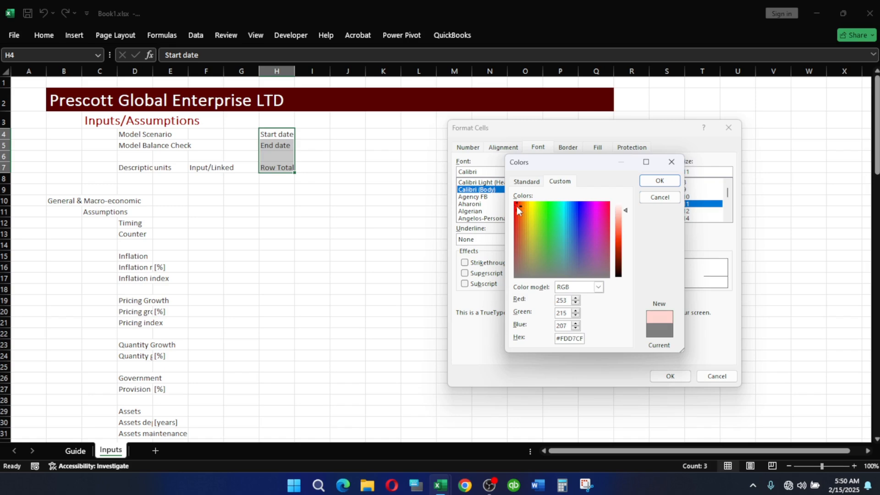
left_click(625, 215)
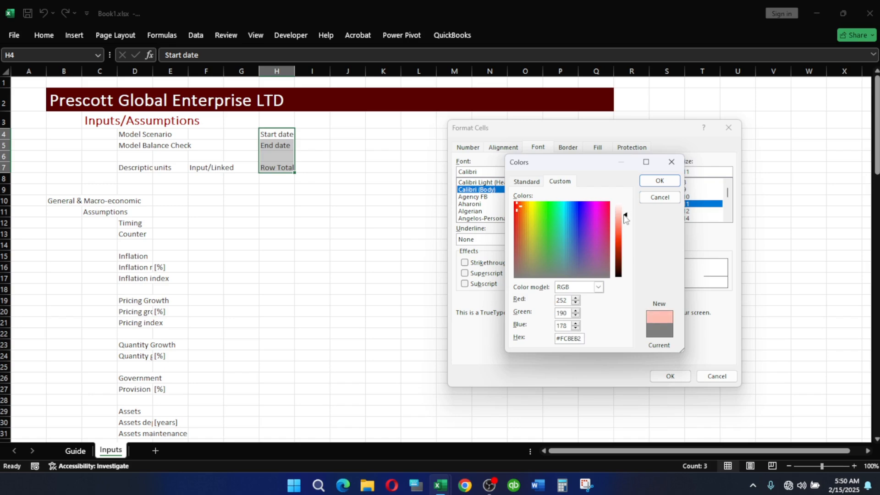
left_click(660, 182)
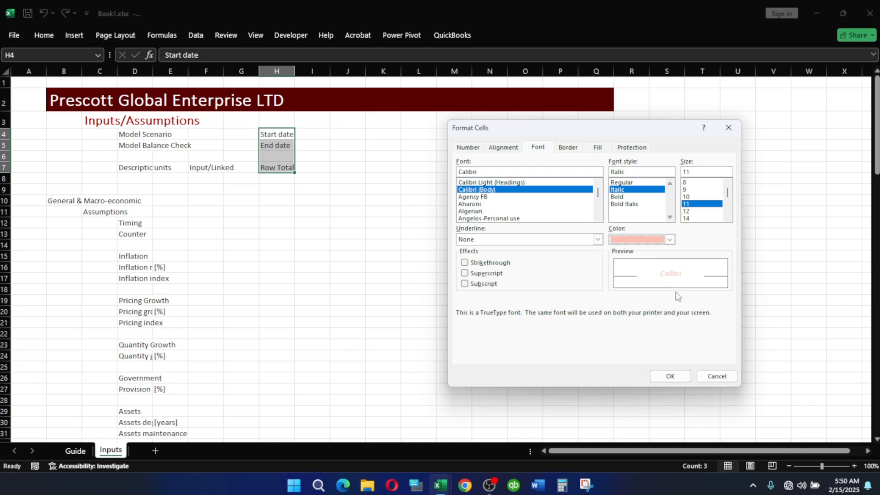
left_click(673, 376)
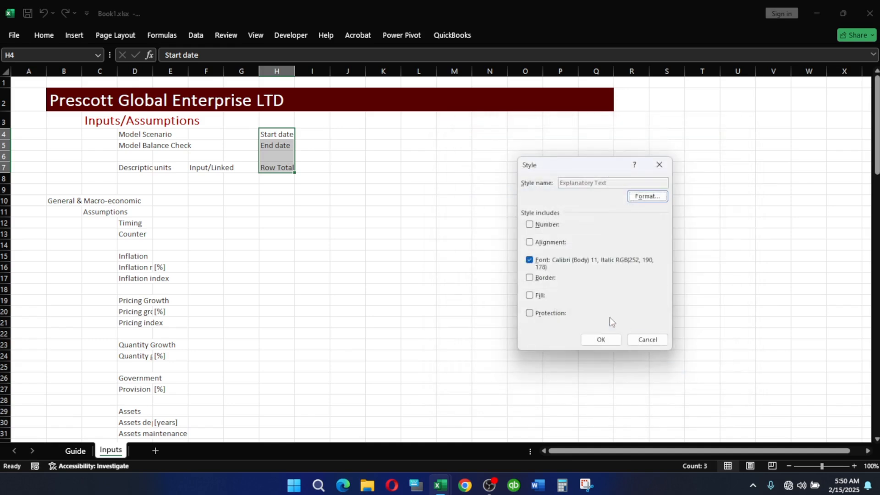
left_click(600, 339)
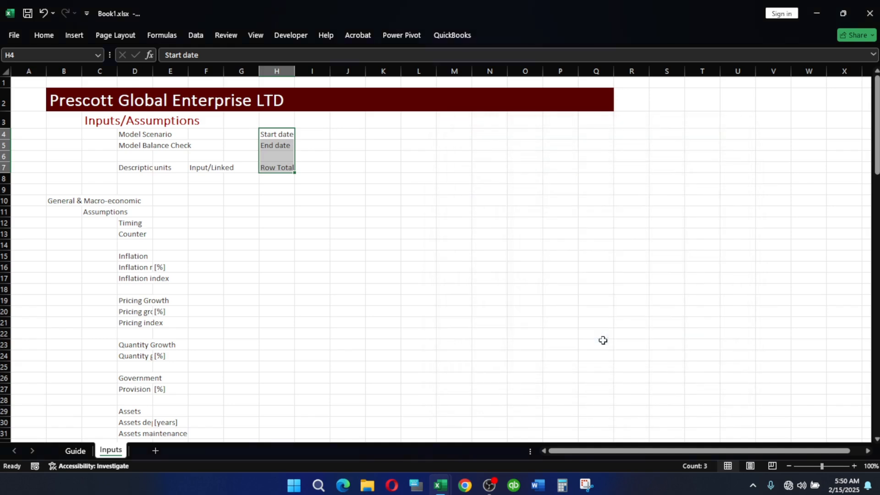
Apply the Explanatory Text cell style to the Start date, End date and Row Total labels in H4:H7.
left_click(44, 35)
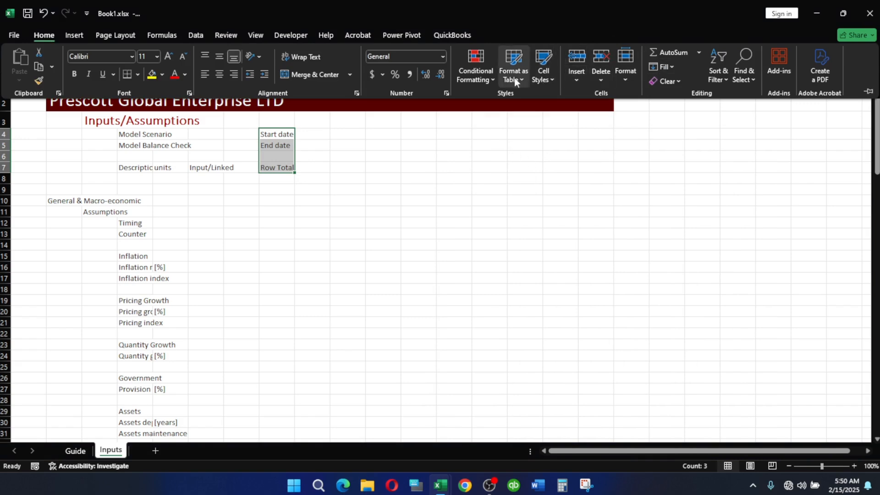
left_click(543, 73)
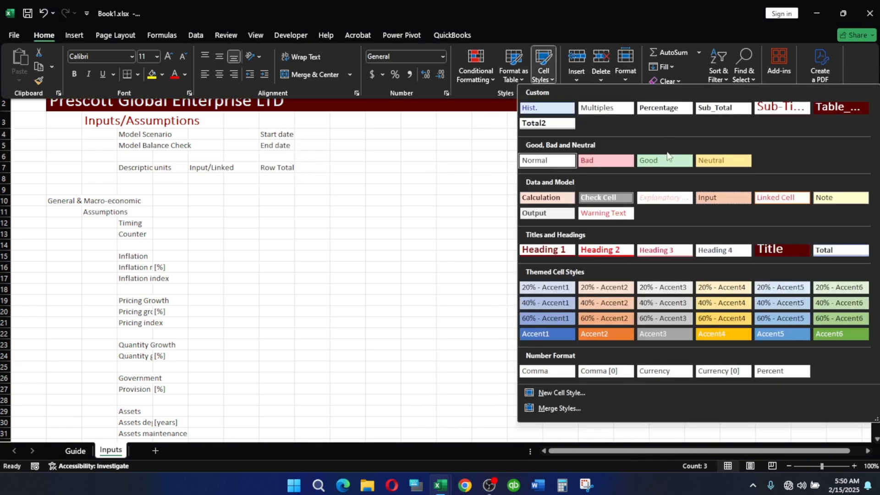
left_click(671, 197)
left_click(426, 225)
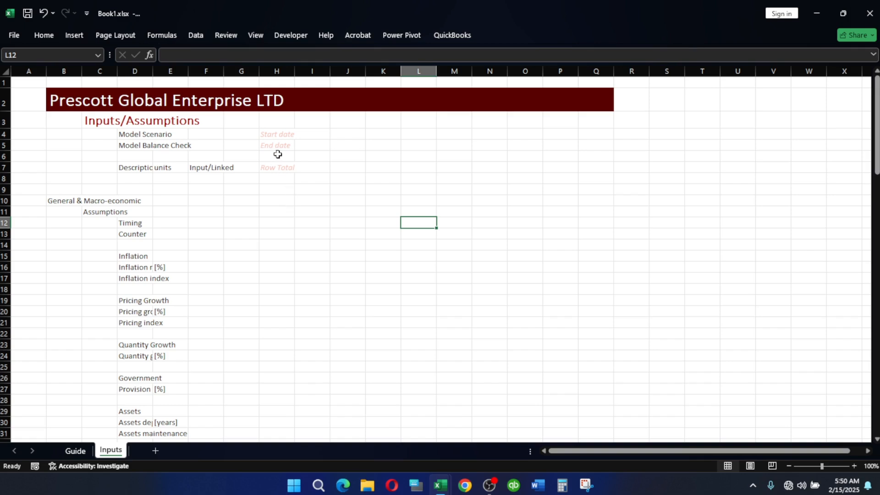
Apply the Explanatory Text cell style to the row 7 header labels in D7:H7.
left_click_drag(122, 169, 280, 165)
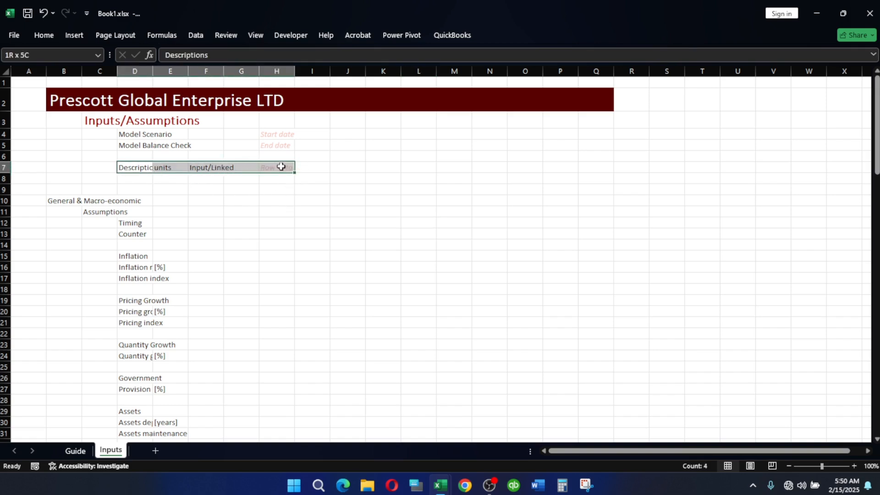
left_click(51, 37)
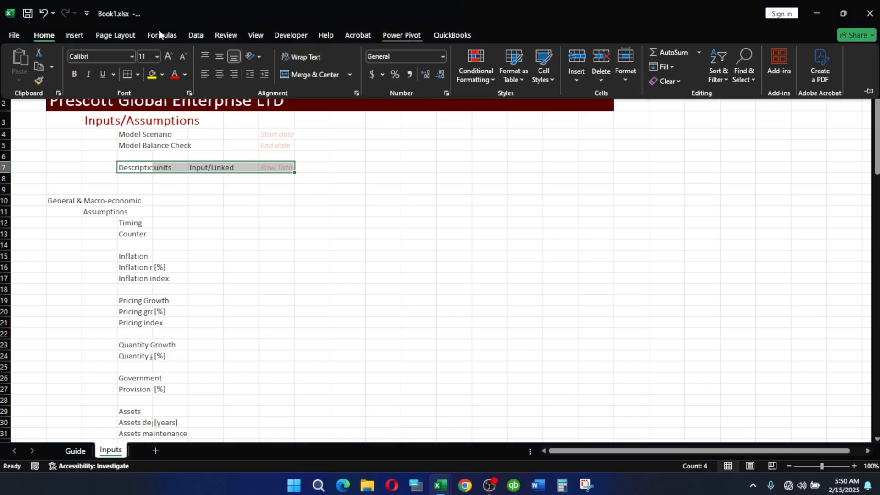
left_click(548, 79)
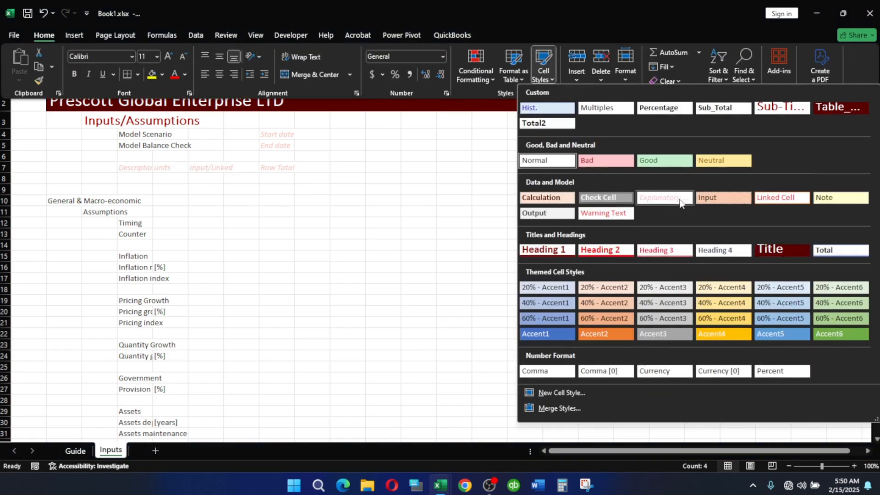
left_click(643, 198)
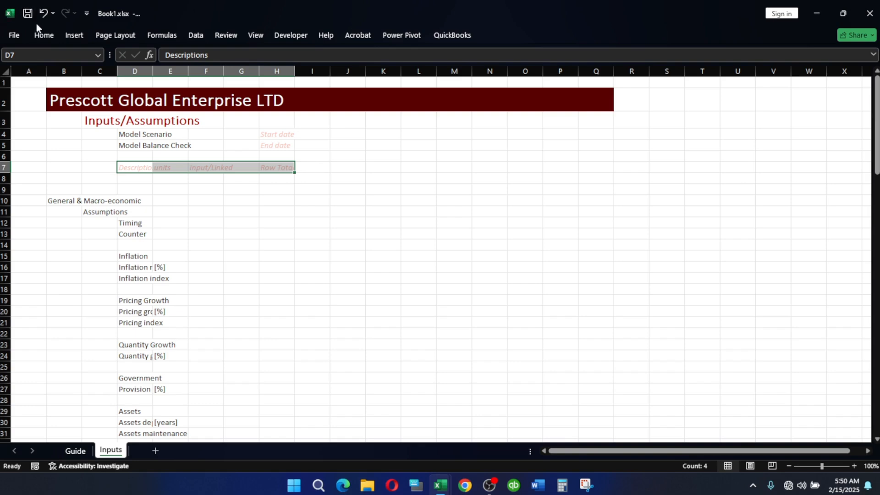
Modify the Explanatory Text cell style to use the dark red font color RGB(162, 0, 0), and save the workbook.
left_click(46, 37)
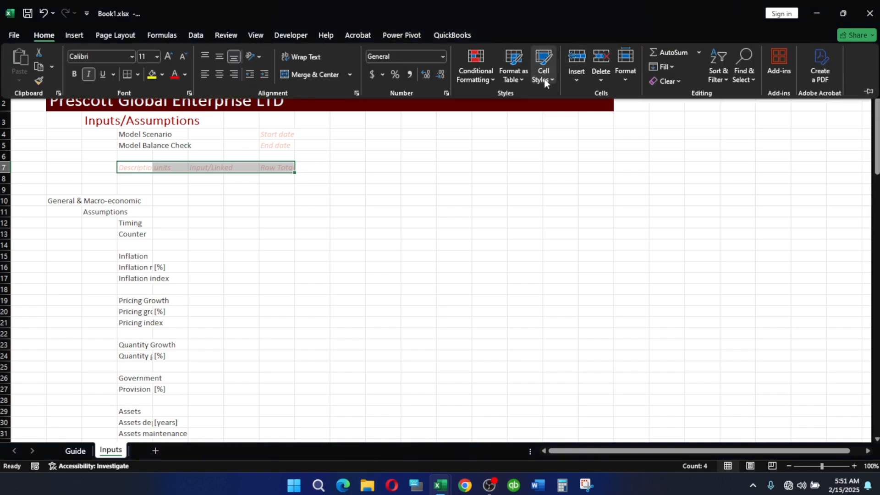
left_click(546, 75)
right_click(664, 202)
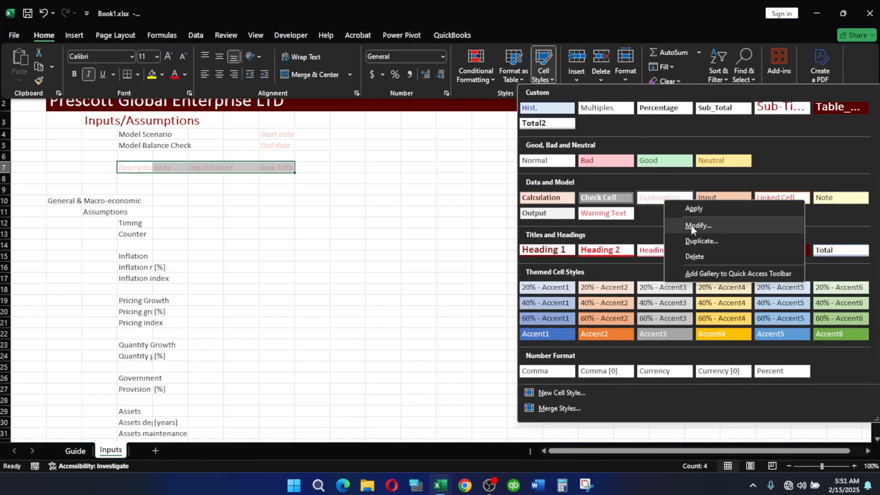
left_click(696, 225)
left_click(648, 197)
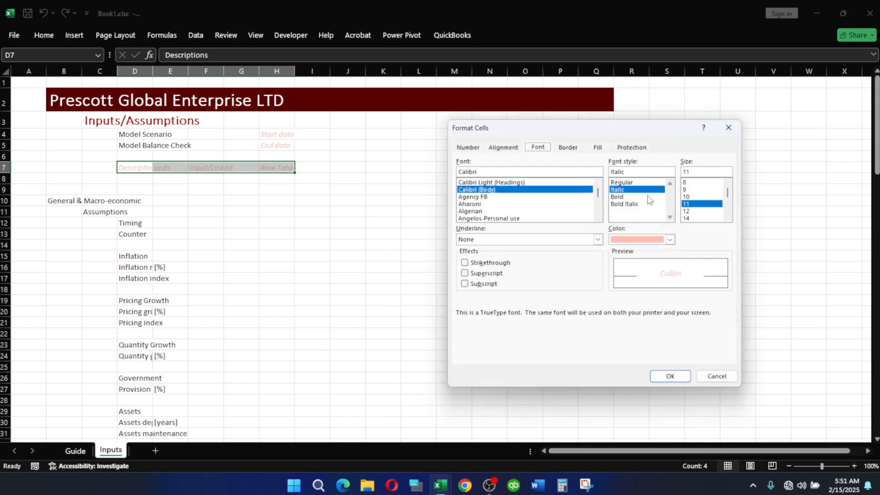
left_click(669, 239)
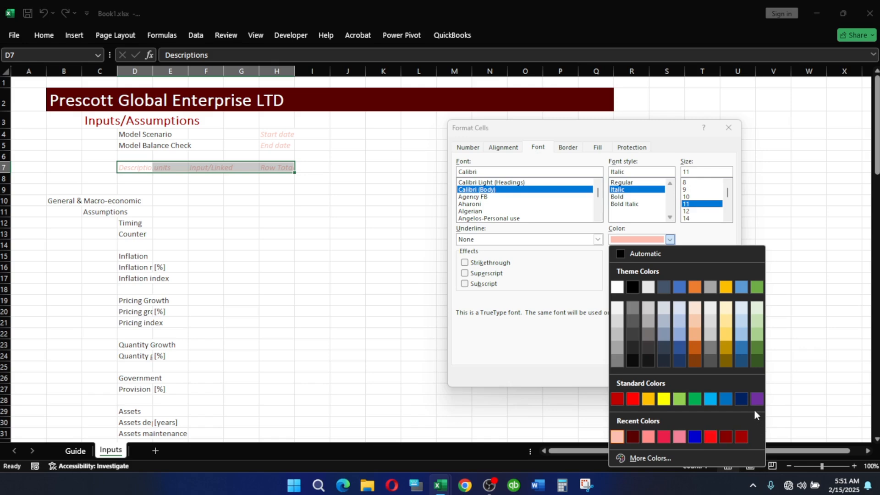
left_click(740, 438)
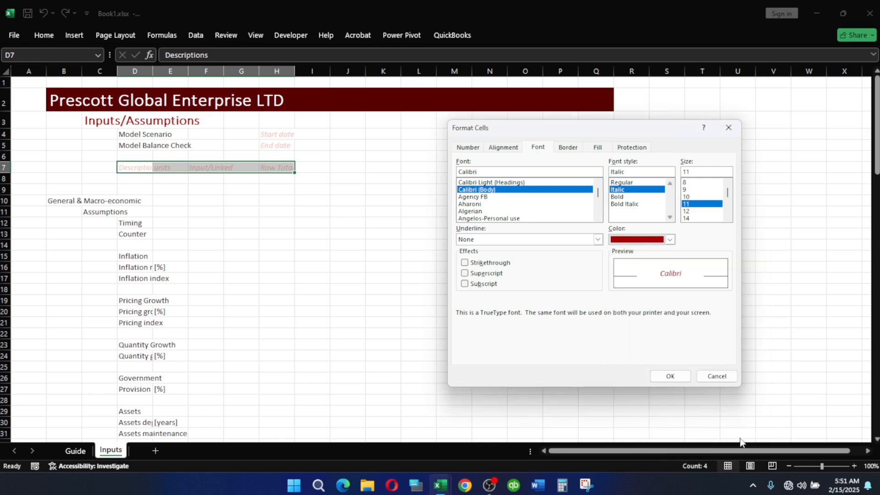
left_click(673, 376)
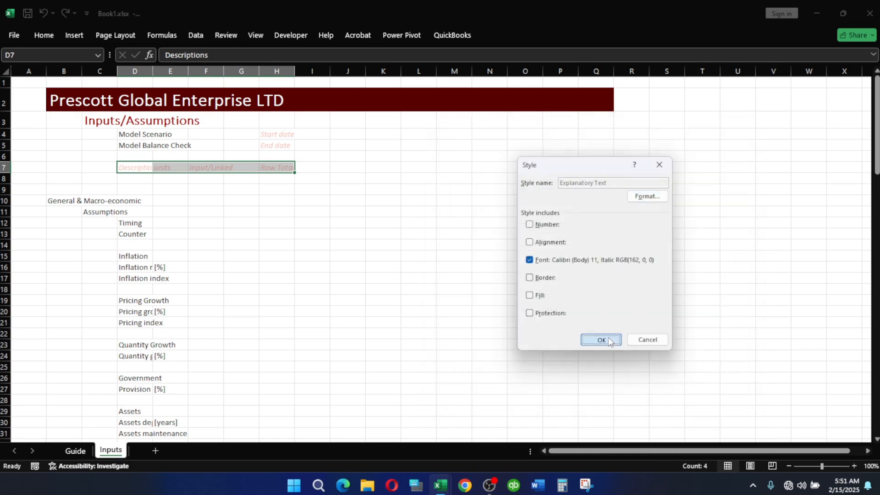
left_click(602, 340)
left_click(341, 191)
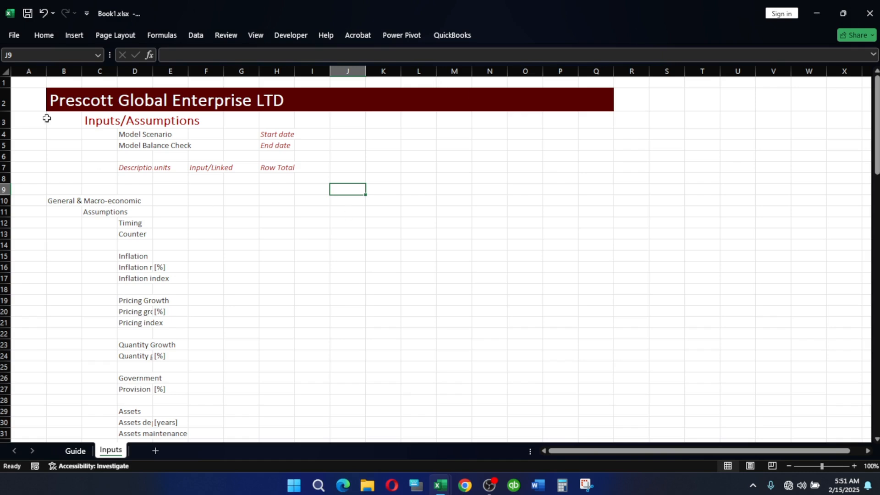
left_click(29, 15)
Enter the formula =Model_start_date in I5, beside the End date label.
left_click(320, 145)
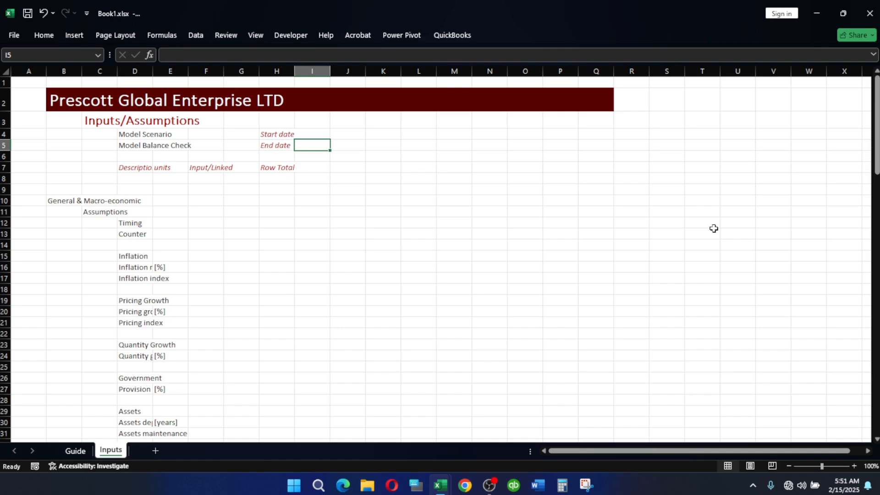
type("=")
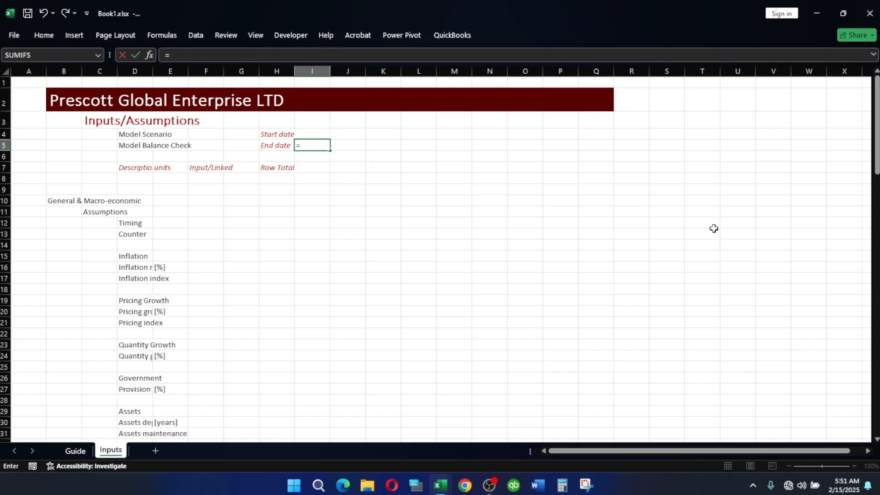
type("st")
key("BackSpace")
key("BackSpace")
type("mo")
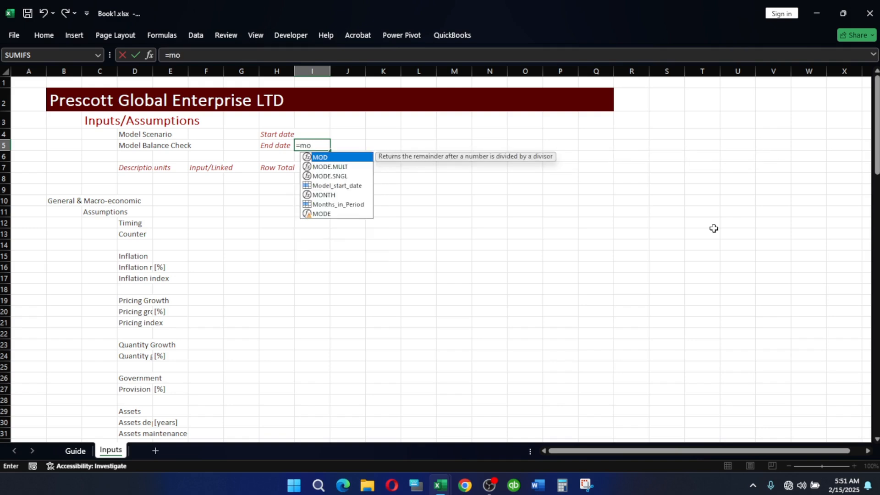
type("de")
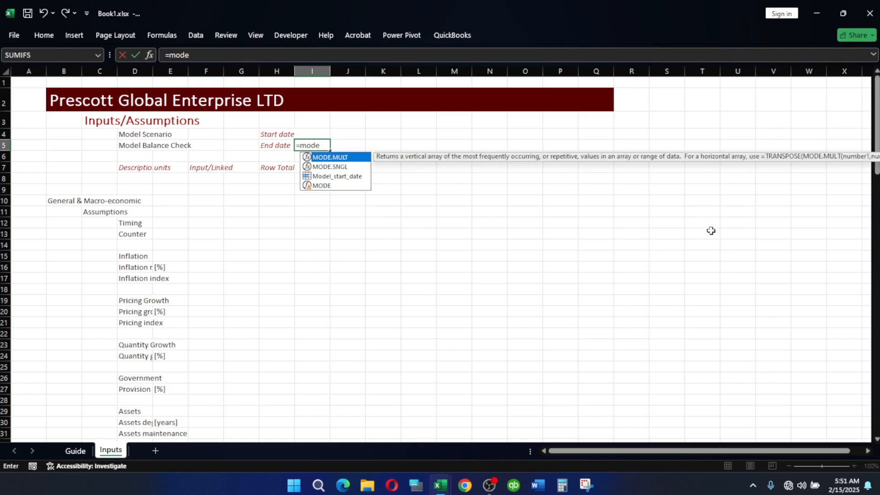
key("Down")
key("Down")
key("Tab")
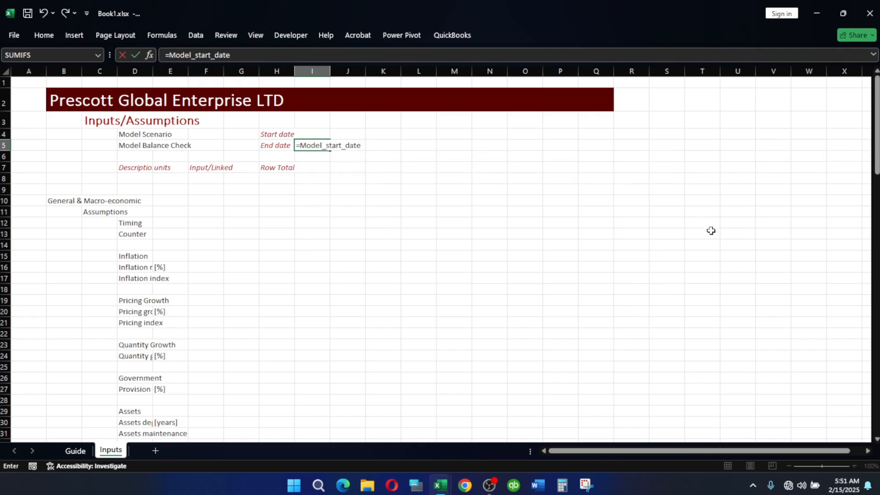
key("Return")
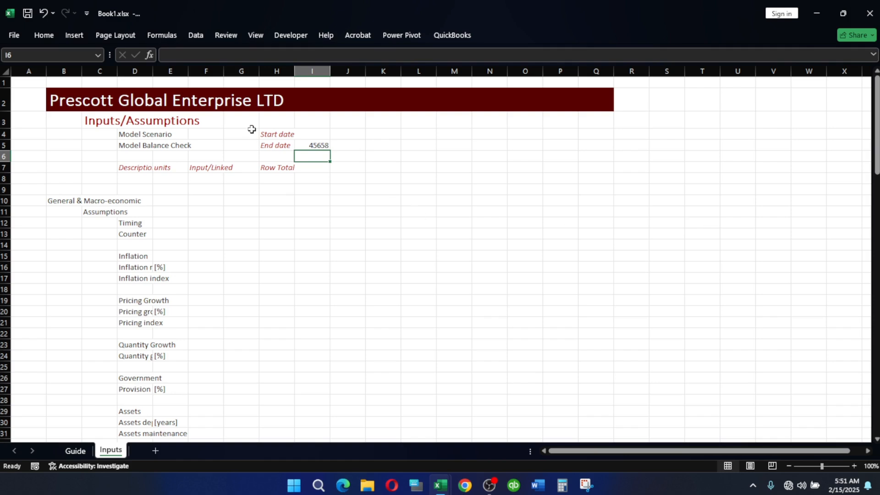
Format the value in I5 as a day-month-year date.
left_click(324, 144)
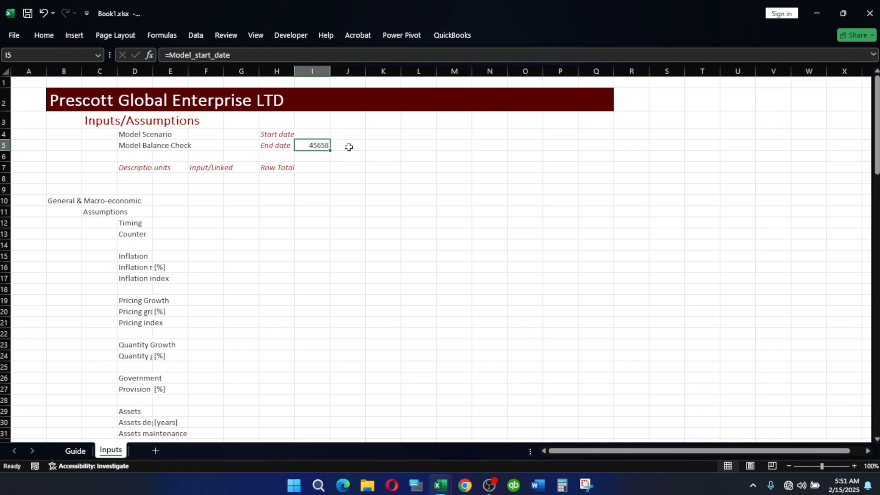
type("#")
key("Escape")
type("#")
key("Escape")
key("ctrl+shift+3")
Check the End date row and the Guide sheet's Model Start Date in the Umi Priceless Enterprise-BUSINESS MODEL.xlsx workbook, and return to Book1.xlsx.
mouse_move(444, 489)
left_click(380, 419)
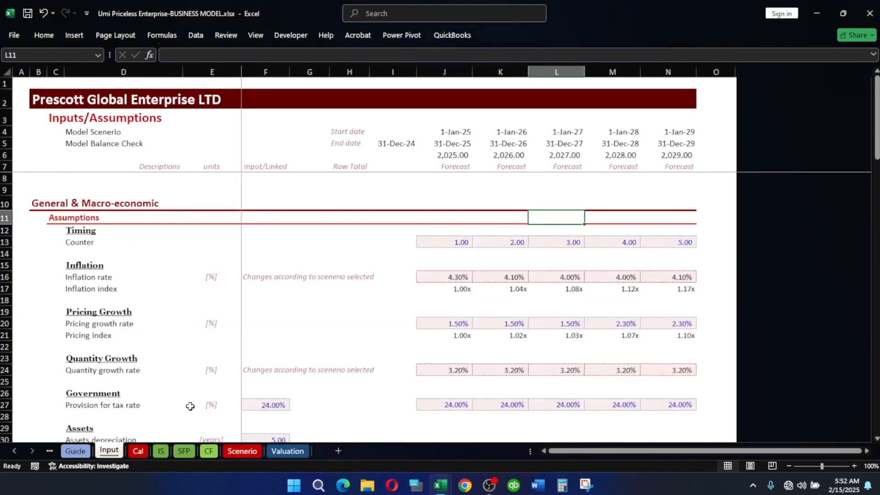
left_click(75, 450)
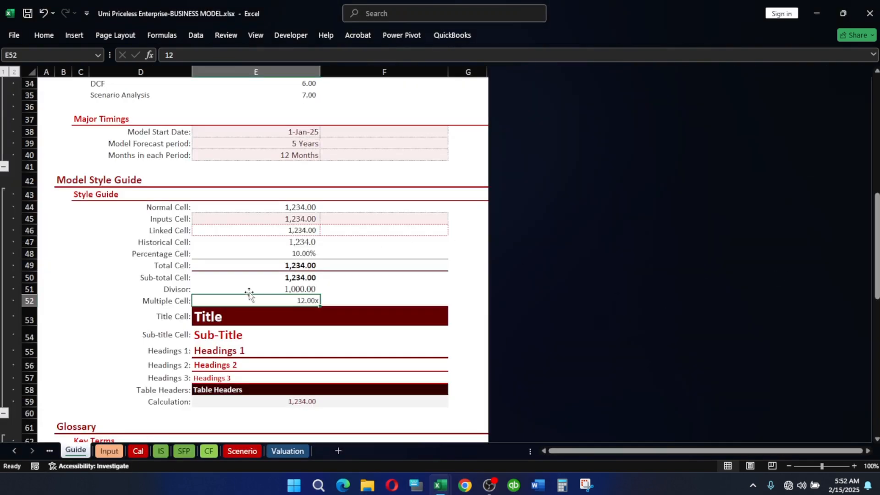
scroll(279, 334, "up", 3)
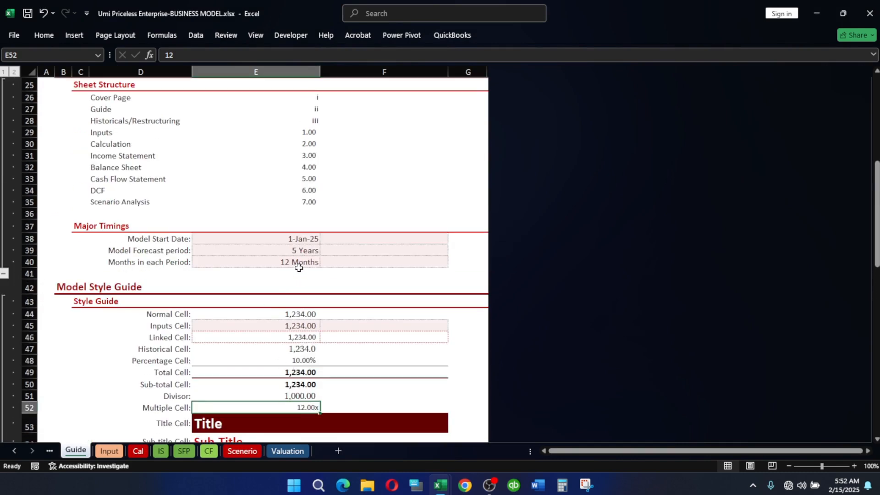
left_click(298, 237)
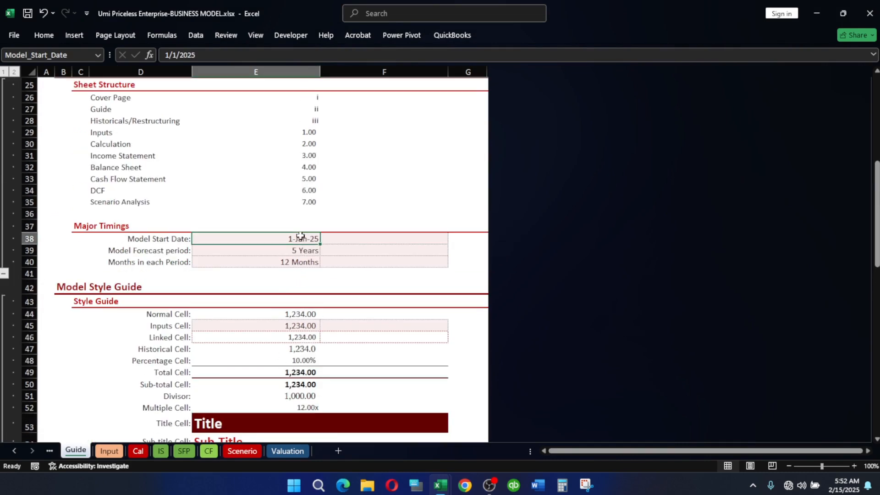
left_click(109, 450)
mouse_move(441, 485)
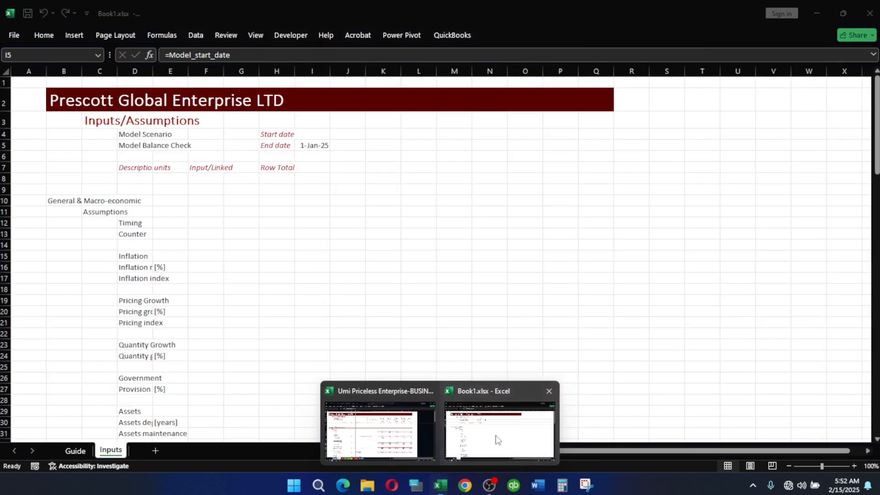
left_click(497, 440)
left_click(259, 56)
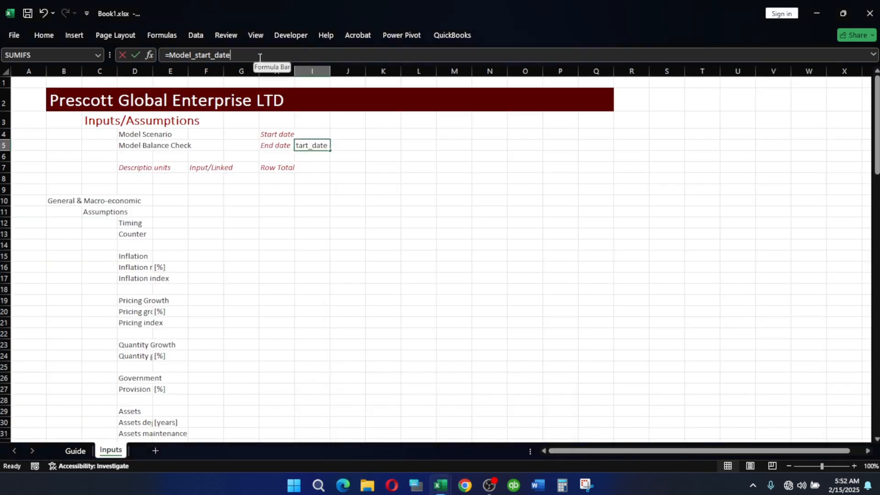
type("-")
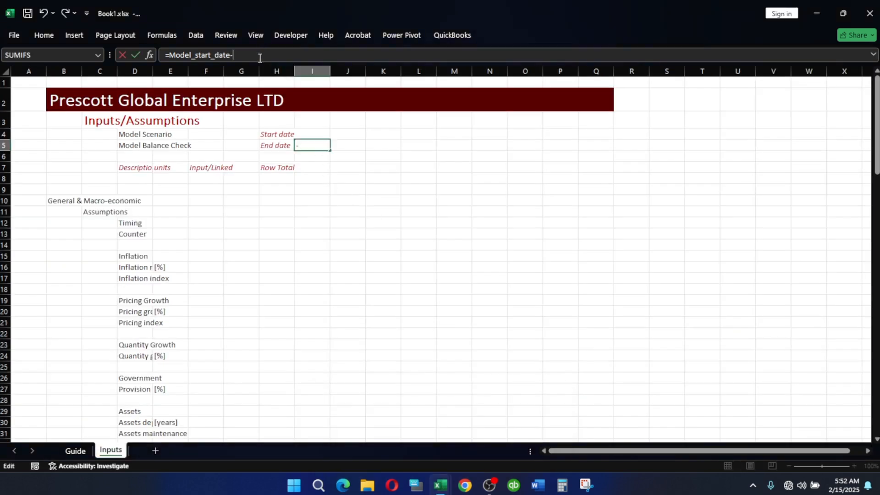
key("Escape")
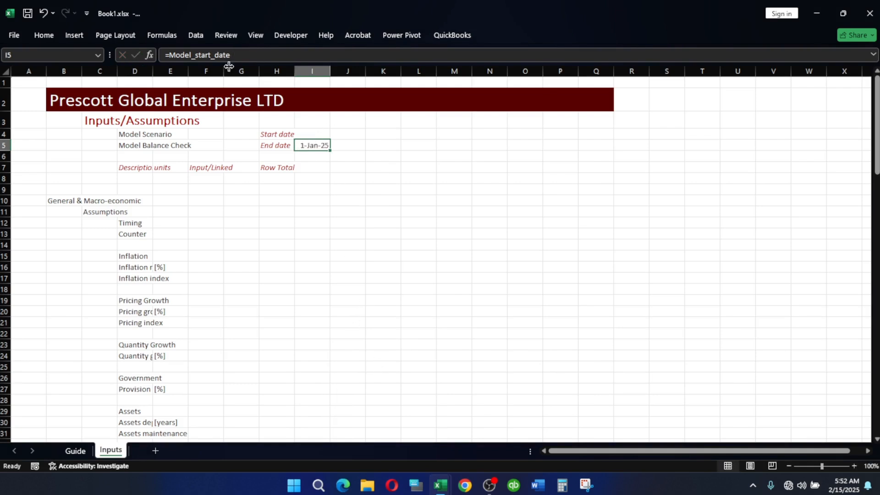
Open the On-Screen Keyboard and change the End date formula in I5 to =Model_start_date-1.
left_click(244, 55)
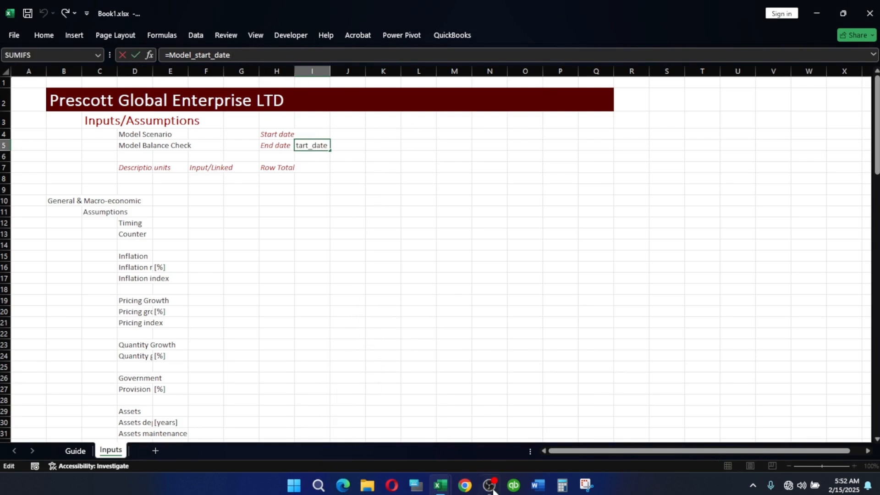
left_click(418, 486)
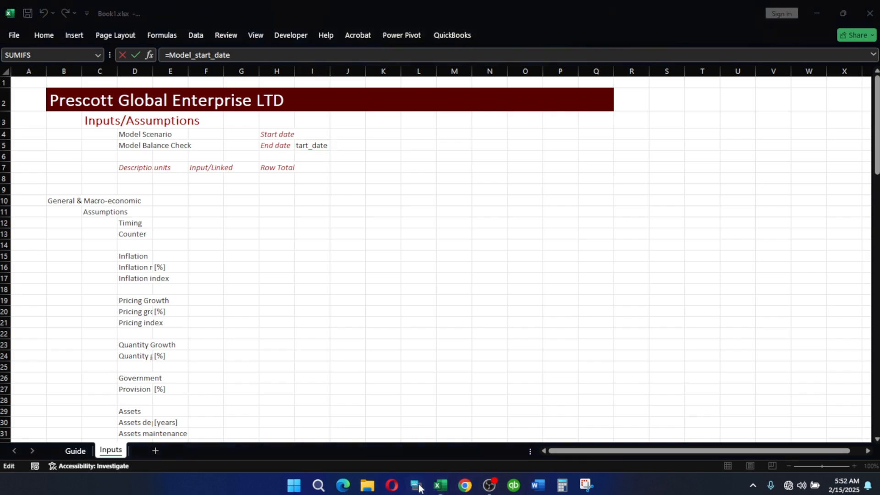
left_click(324, 147)
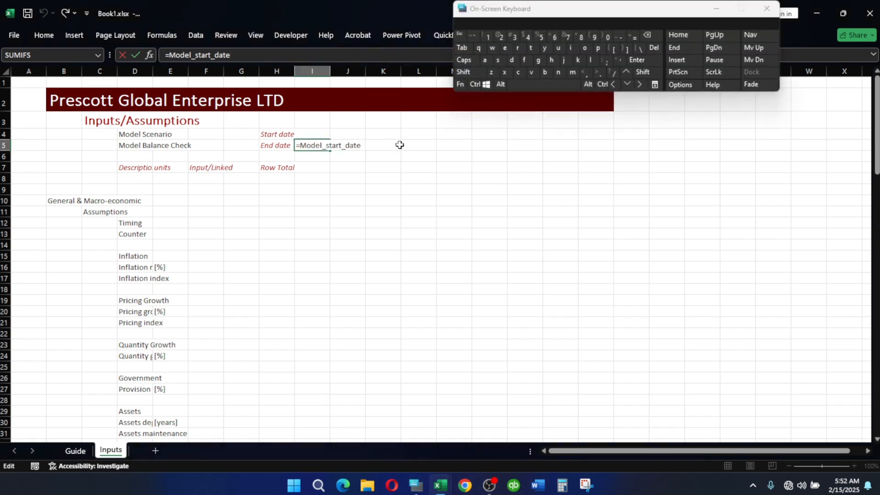
type("-")
left_click(488, 37)
key("Return")
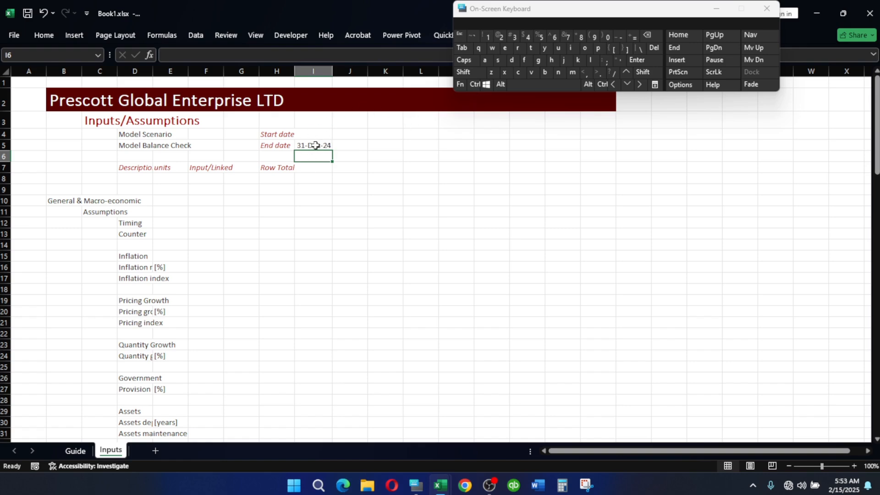
left_click(350, 146)
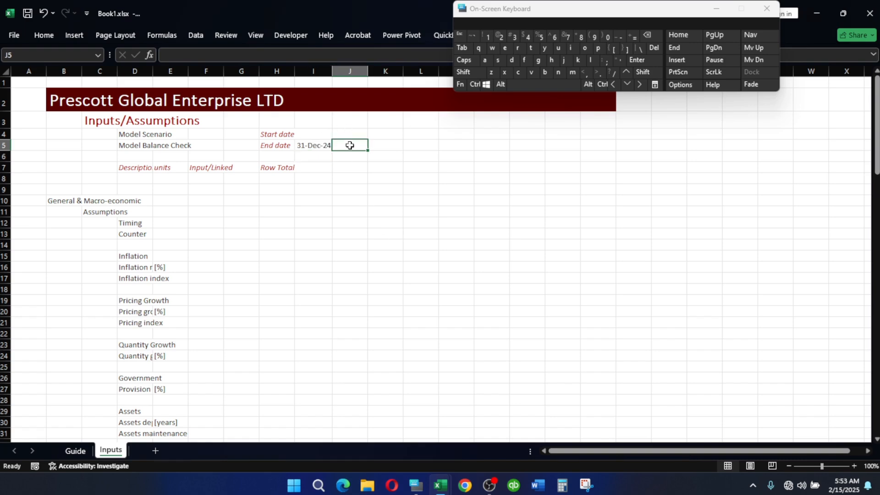
type("=")
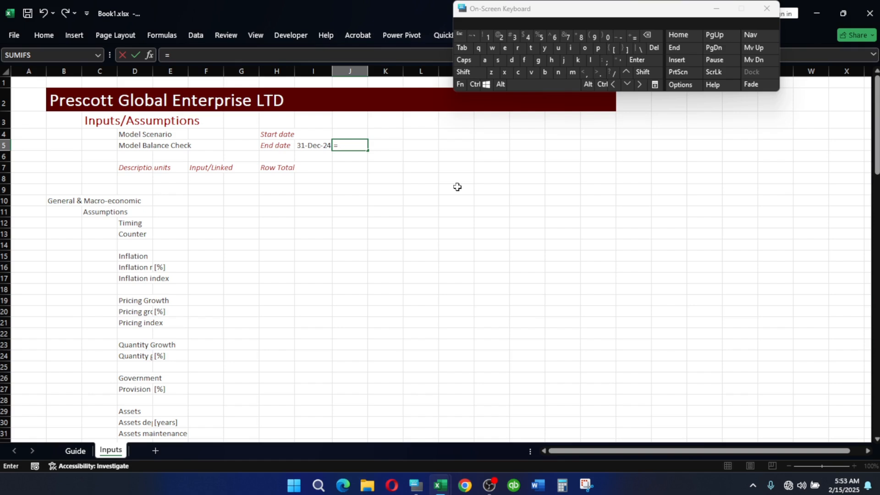
type("e")
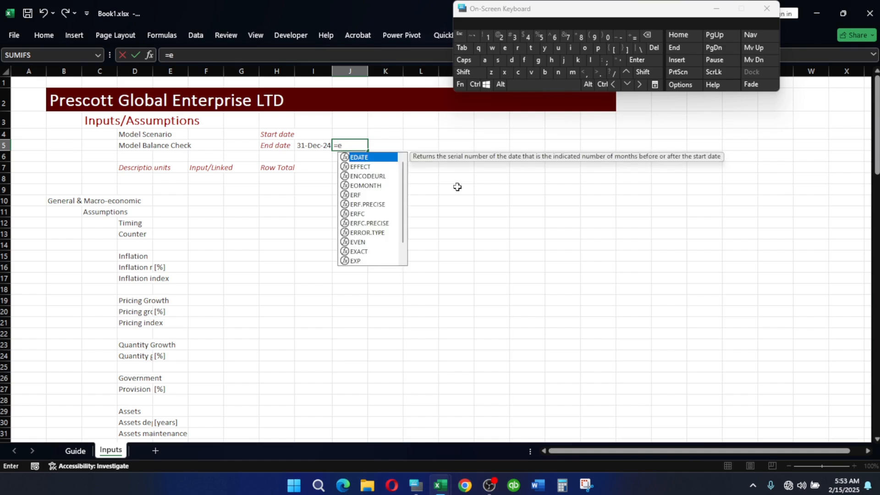
type("d")
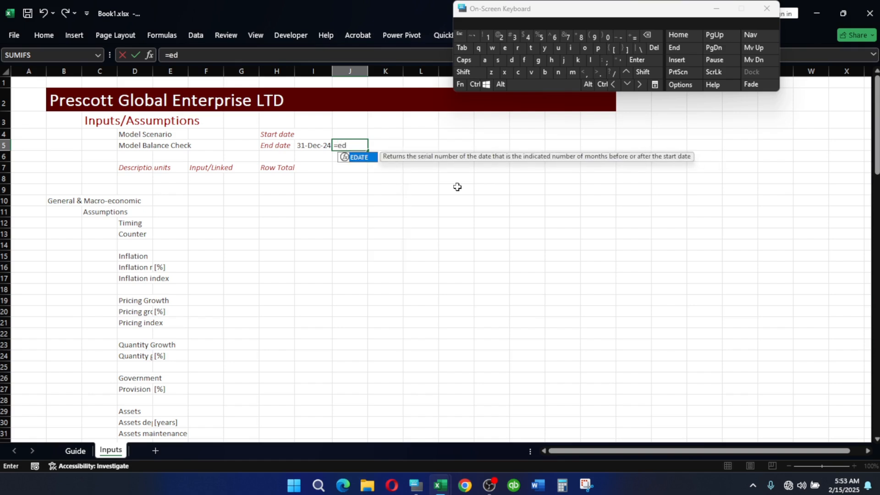
key("Tab")
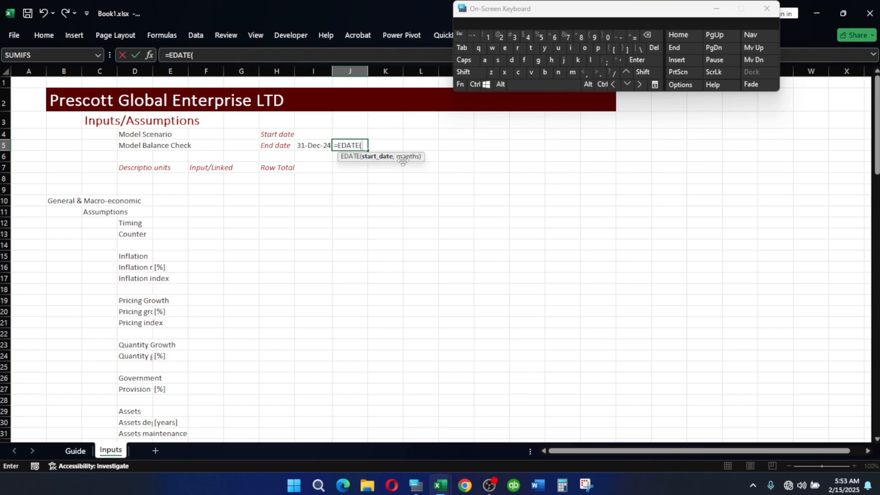
left_click(317, 146)
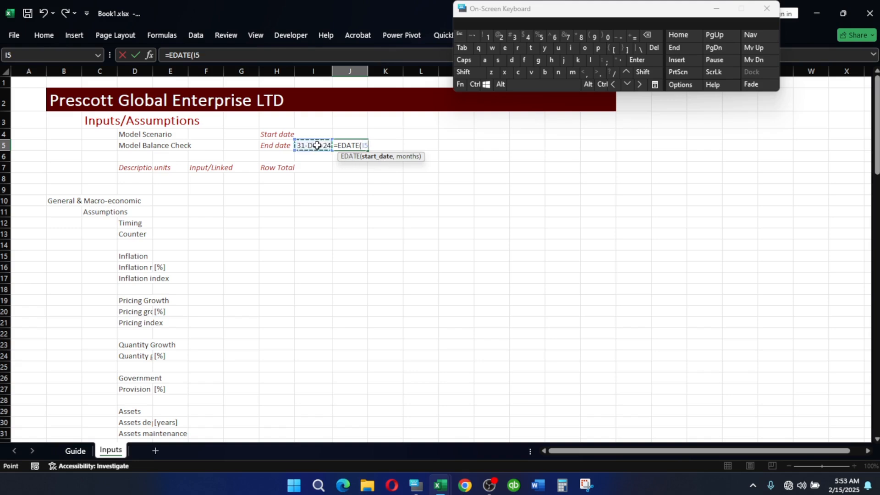
type(",")
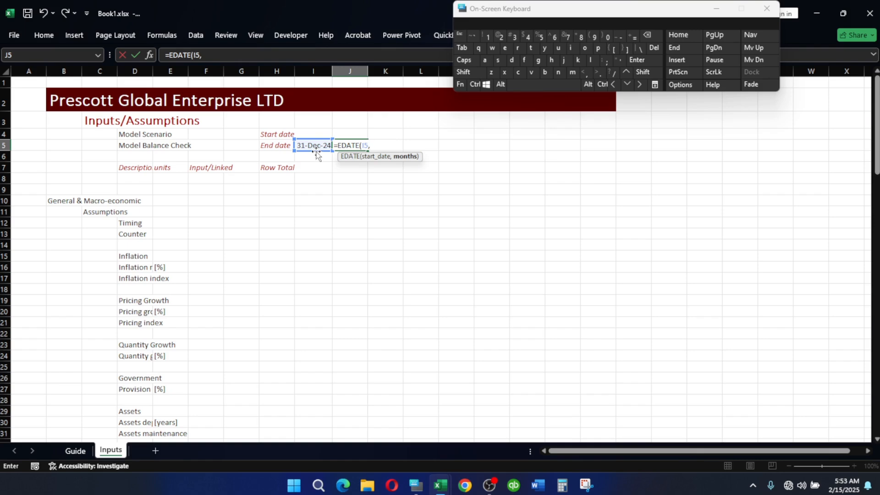
key("Escape")
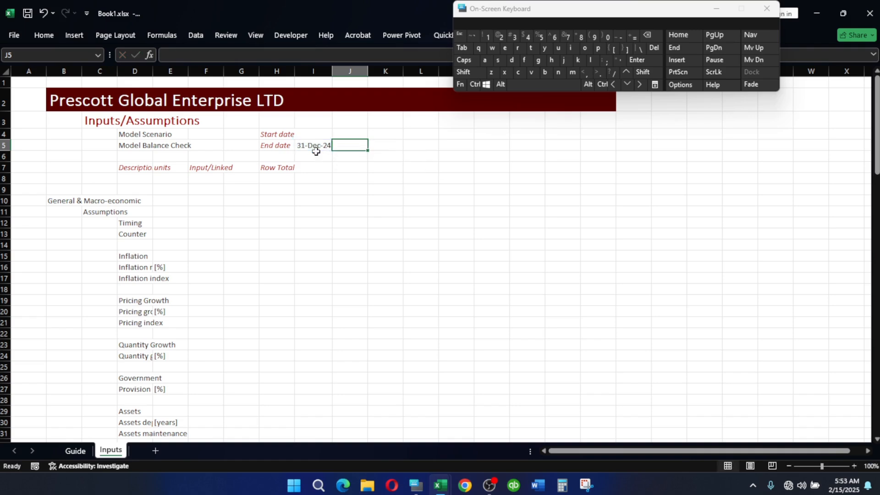
Name cell E95, the ctrl12 value under Model Controls on the Guide sheet, as ctrl.
left_click(76, 450)
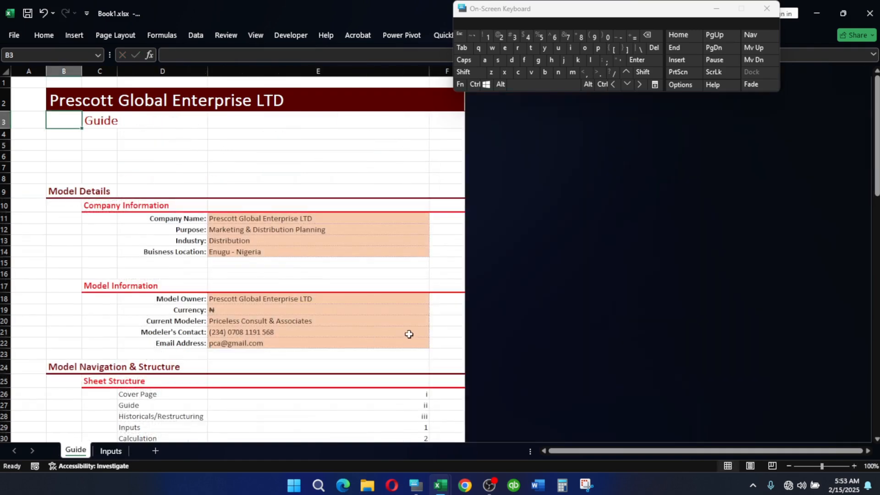
scroll(408, 335, "down", 8)
scroll(370, 319, "down", 14)
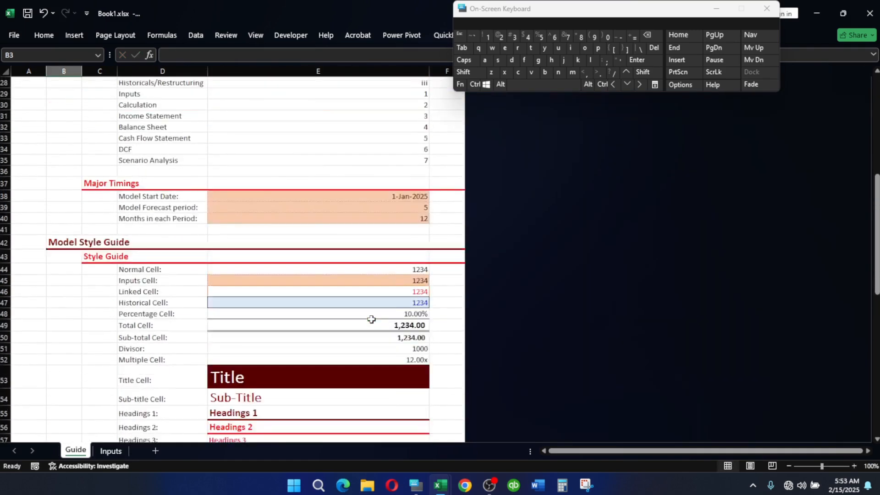
scroll(356, 315, "down", 1)
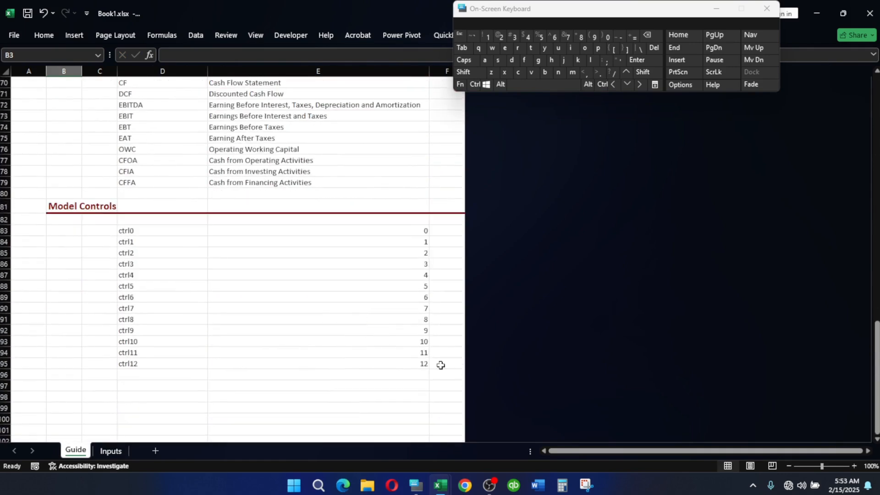
left_click(418, 361)
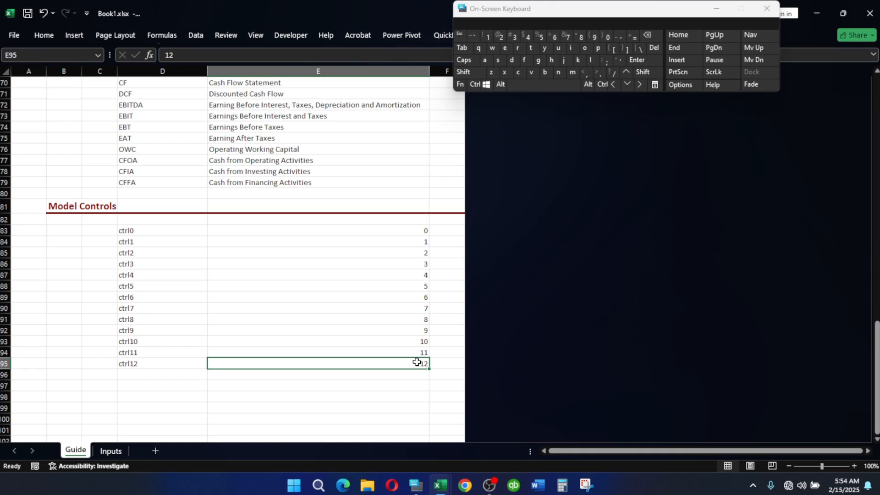
left_click(21, 58)
type("ctrl")
Enter the formula =EDATE(I5,ctrl) in J5 of the Inputs sheet's End date row.
left_click(111, 451)
type("=")
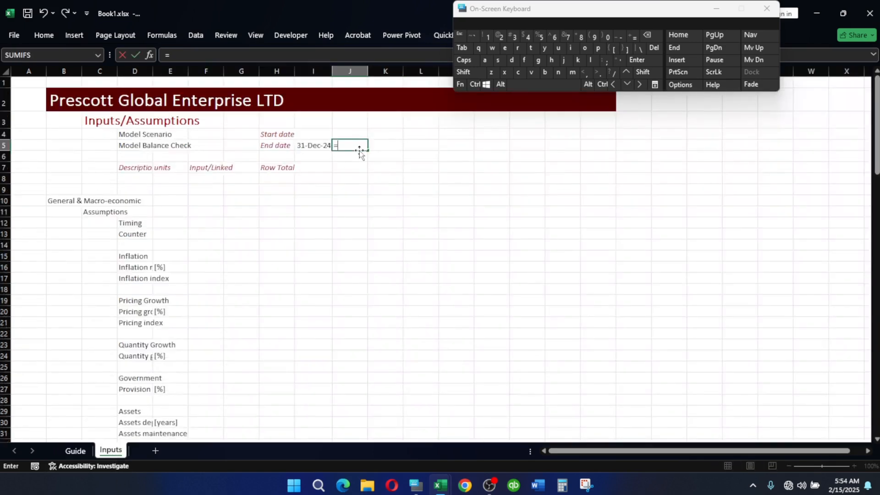
type("ed")
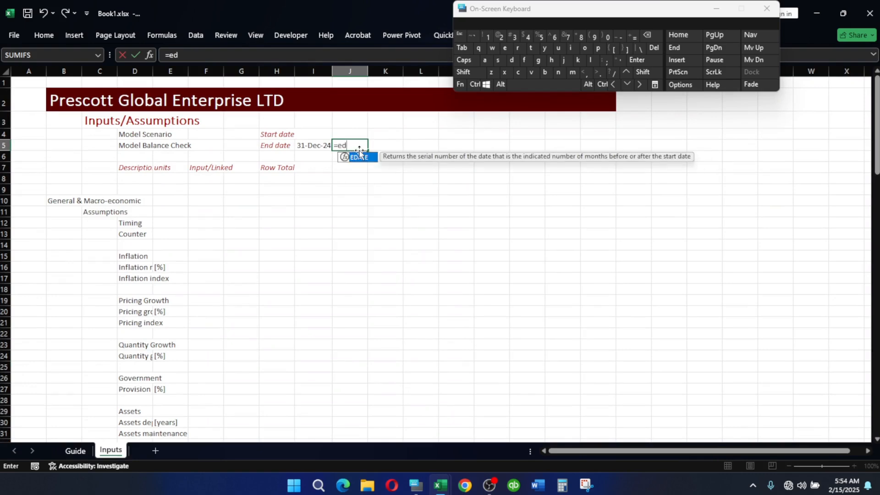
double_click(359, 156)
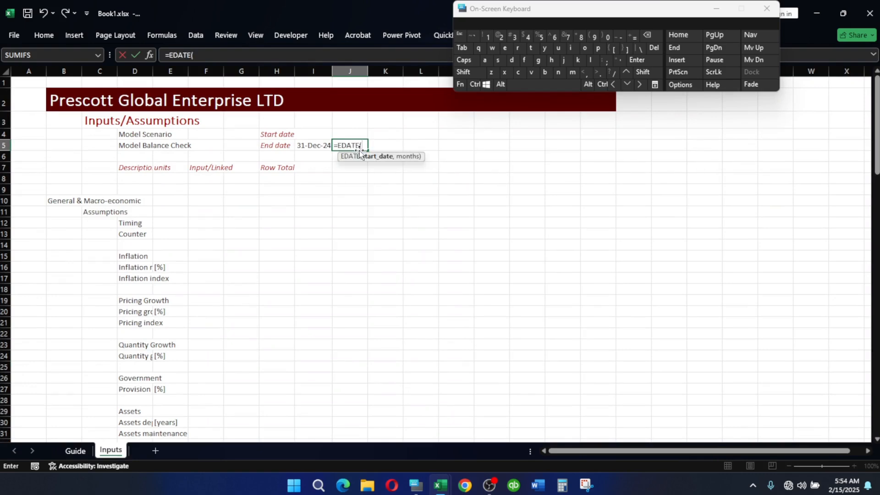
left_click(308, 144)
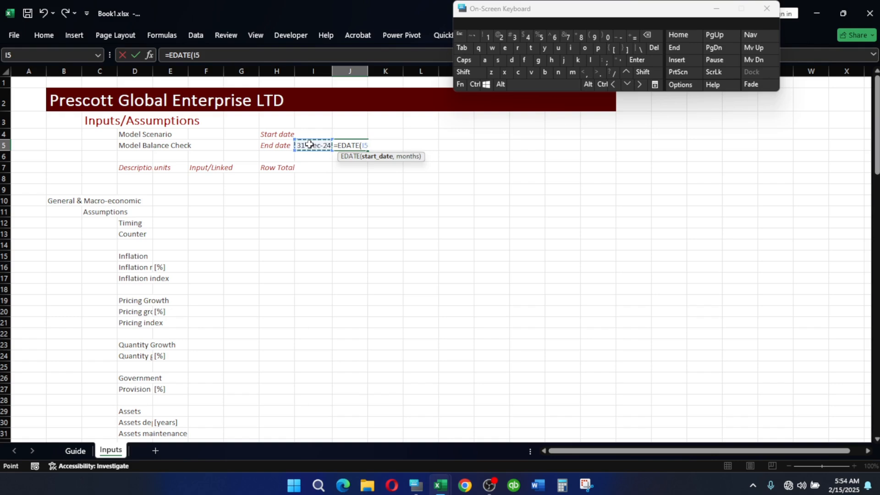
type(",")
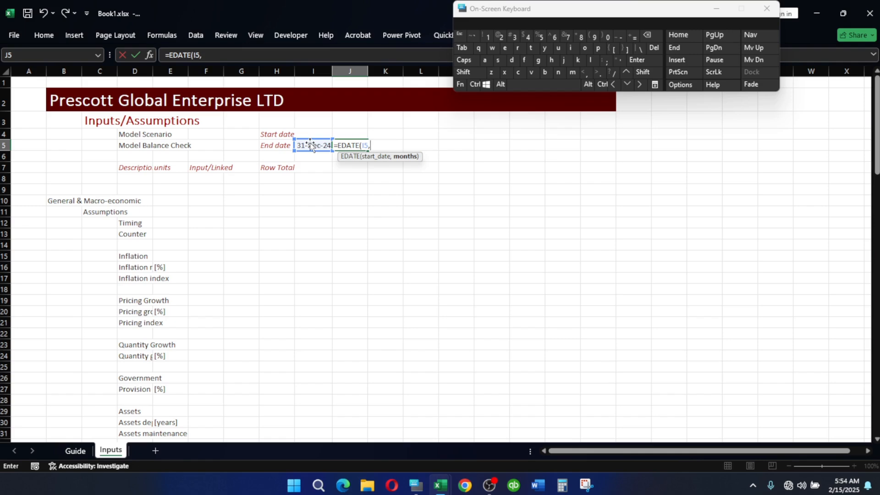
type("ctrl)")
key("Return")
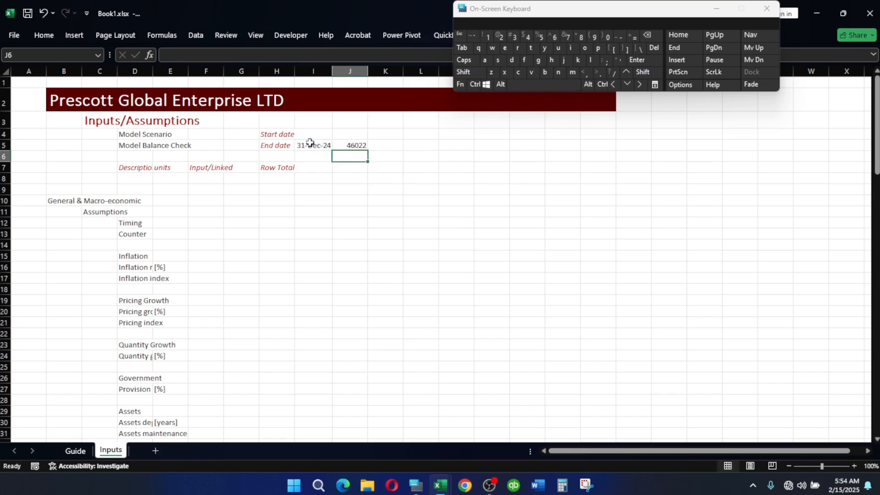
Format the End date value in J5 as a day-month-year date.
left_click(356, 144)
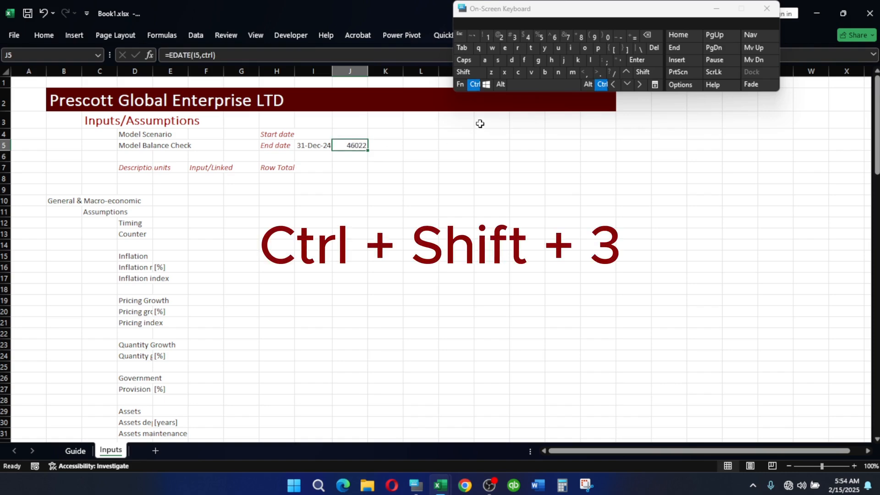
key("shift")
key("ctrl+shift+3")
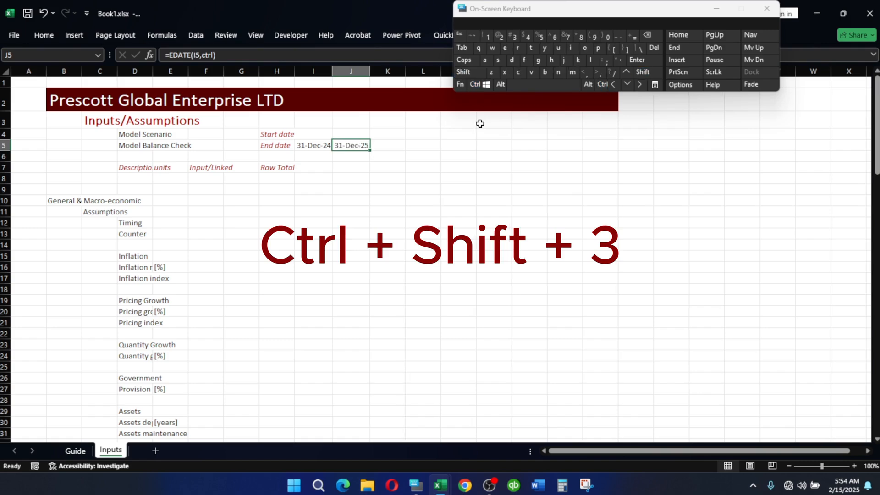
left_click(373, 158)
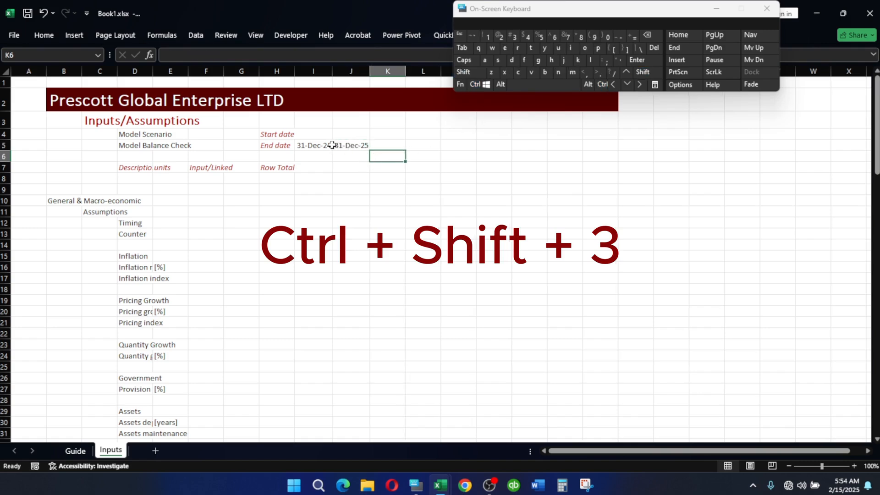
Check the End date formulas in I5 and J5, and fill the J5 formula across to P5.
left_click(322, 144)
left_click(362, 145)
left_click(323, 145)
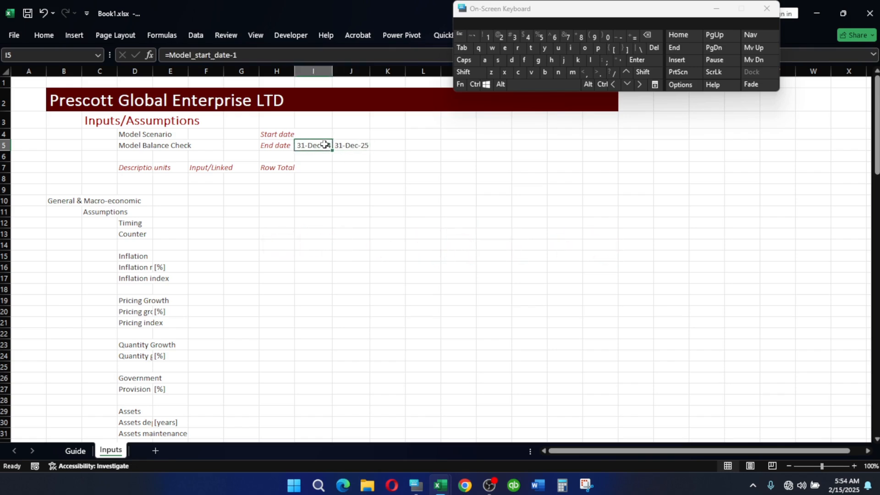
left_click(343, 145)
left_click_drag(370, 150, 578, 149)
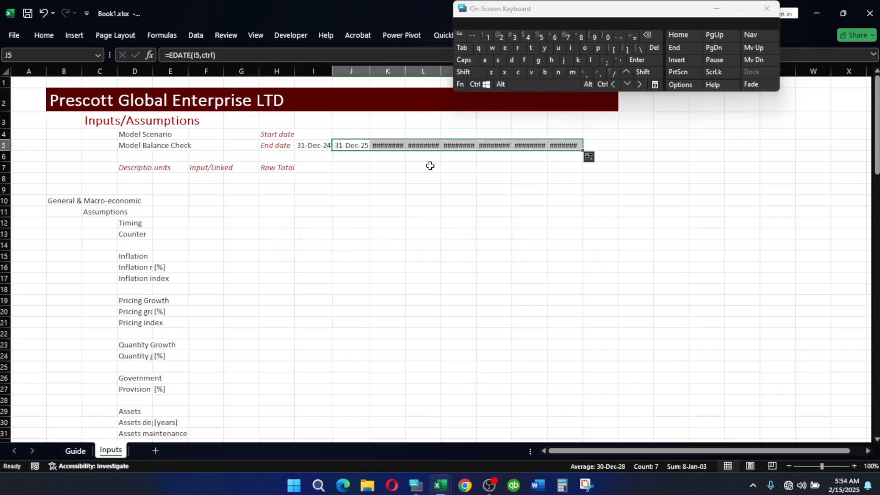
left_click(389, 163)
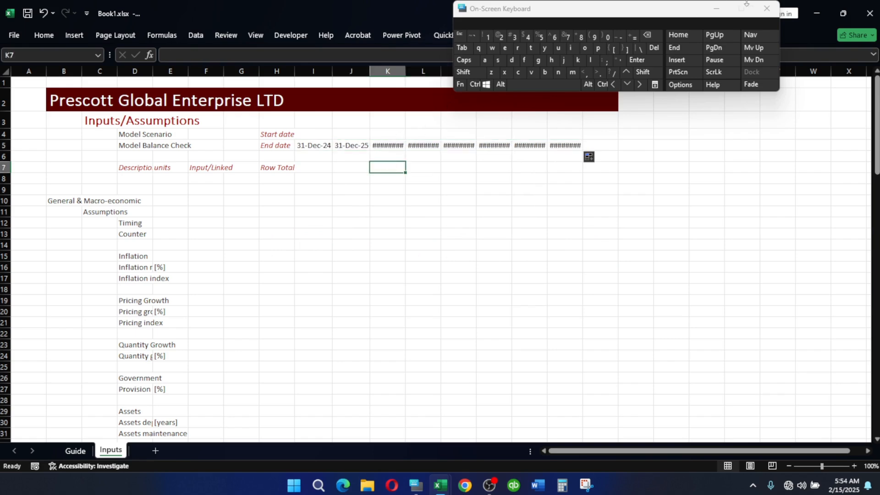
Minimise the On-Screen Keyboard and select columns I to Q on the Inputs sheet.
left_click(716, 10)
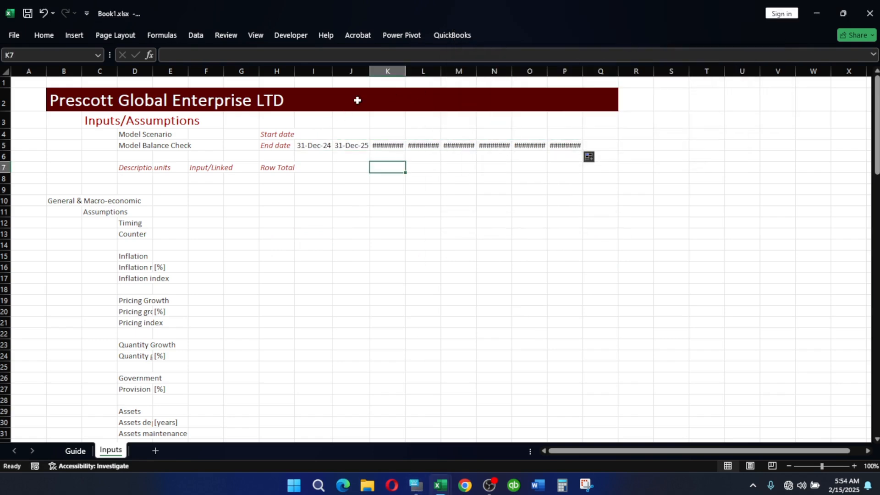
left_click_drag(314, 71, 584, 93)
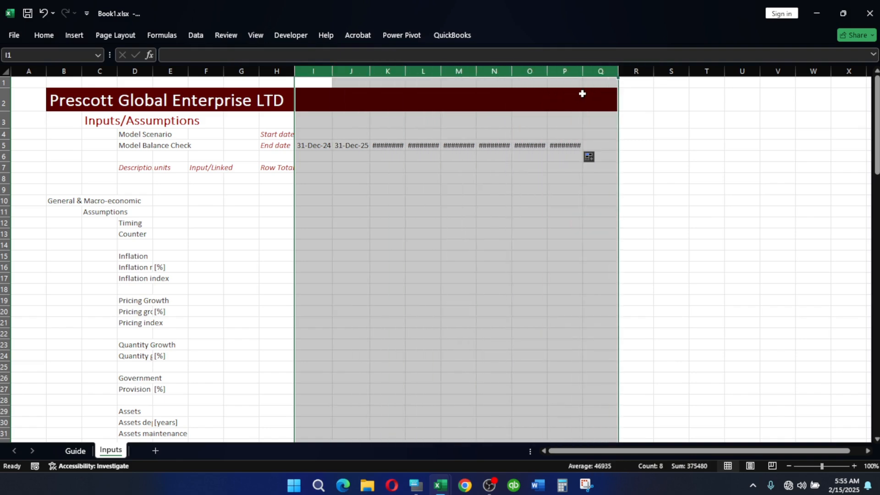
key("alt")
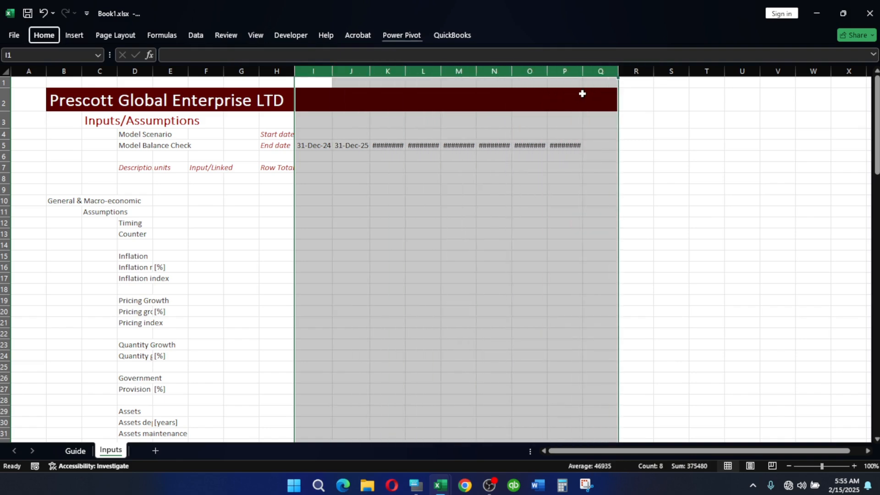
key("h")
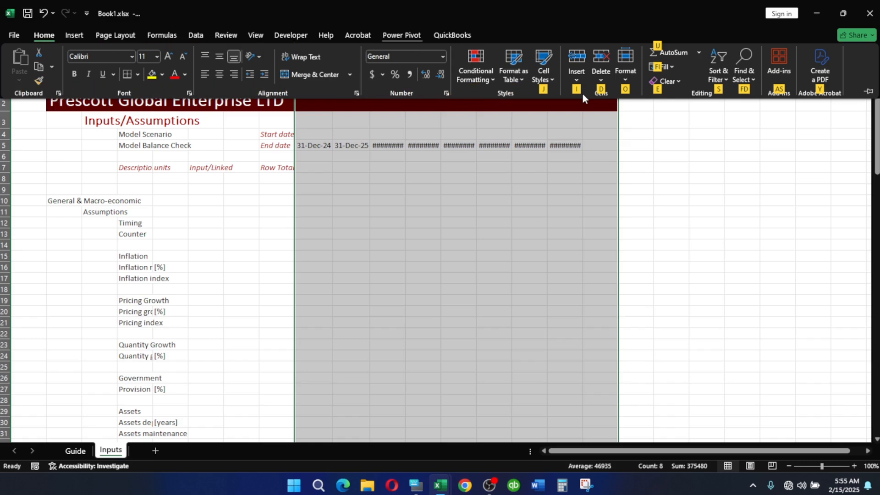
key("o")
key("Escape")
key("Escape")
key("Escape")
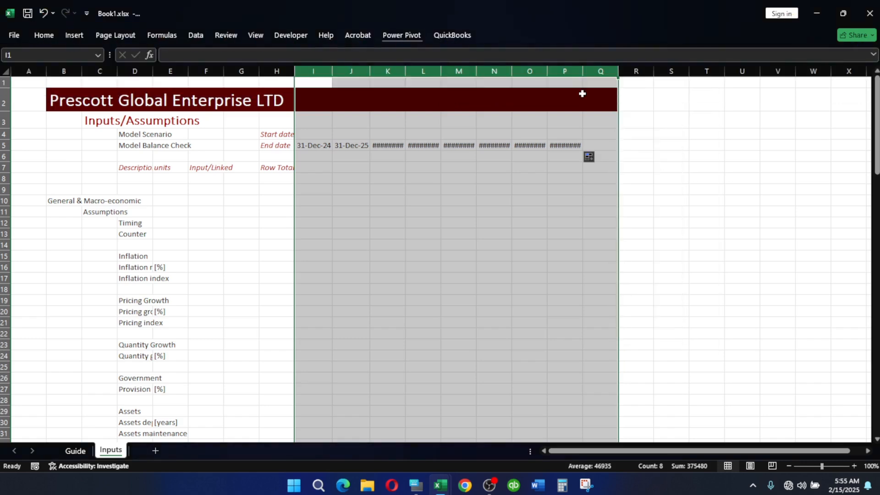
Set the width of columns I to Q on the Inputs sheet to 12.
key("alt")
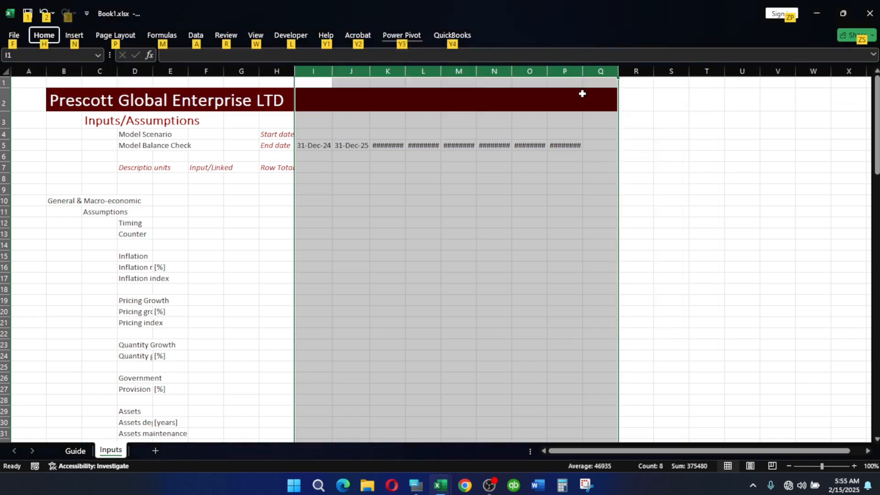
key("h")
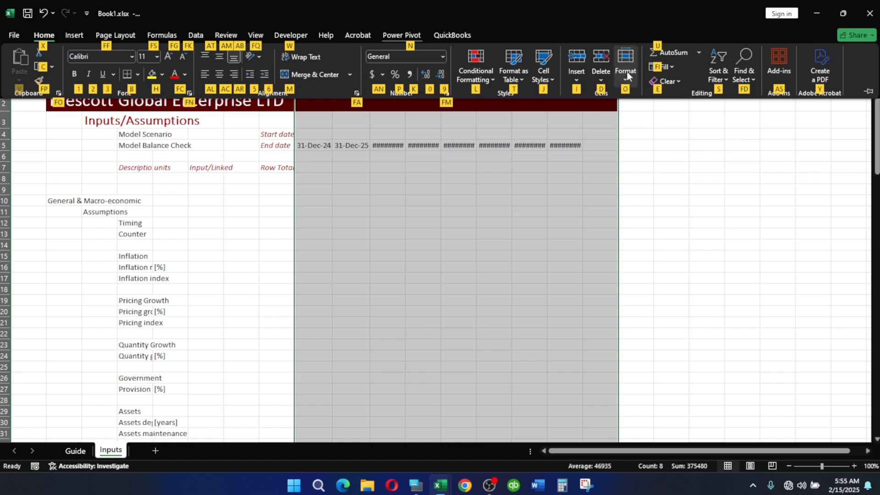
key("o")
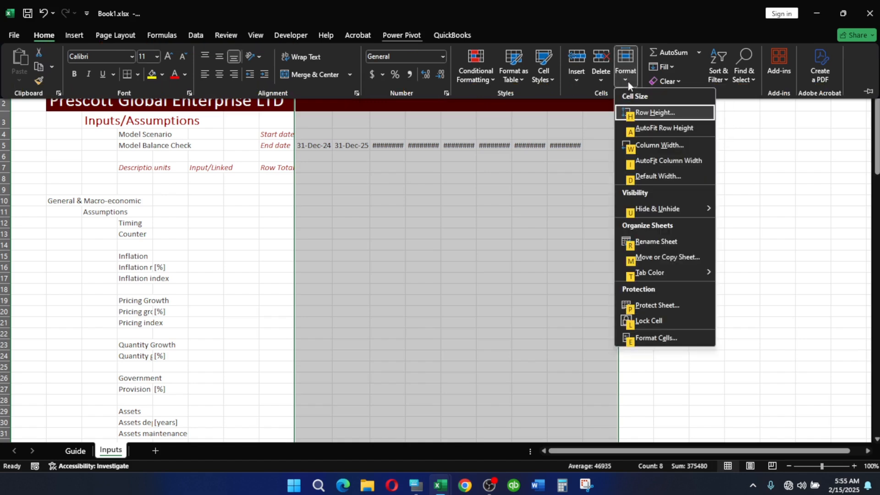
key("w")
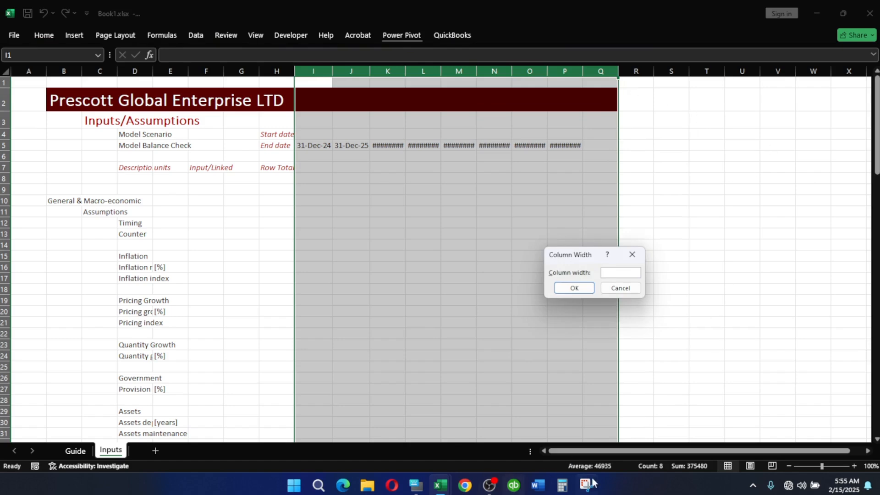
left_click(422, 488)
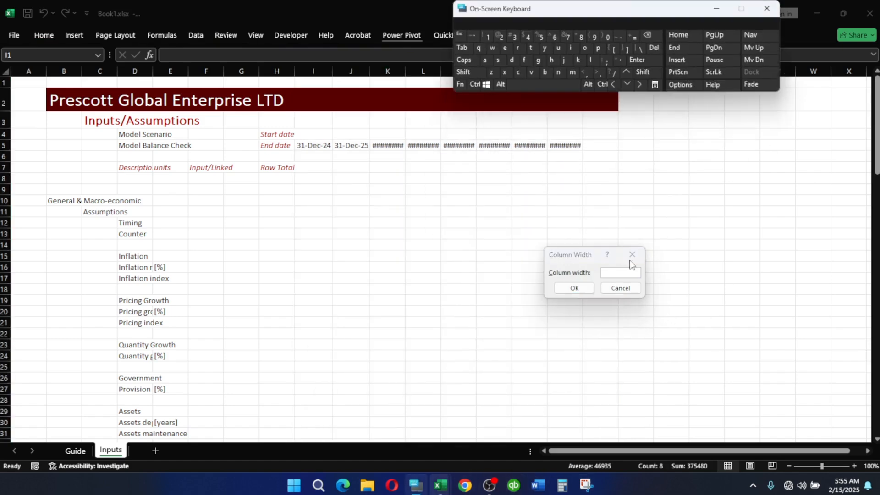
left_click(621, 272)
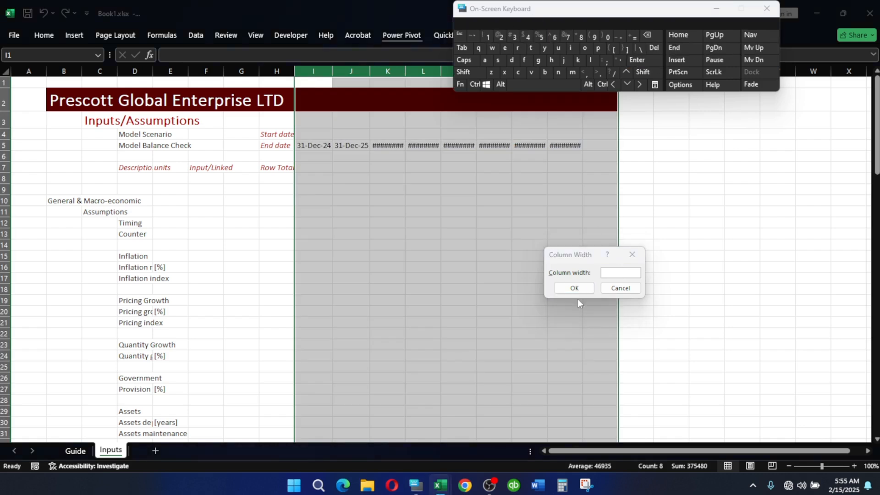
left_click(606, 270)
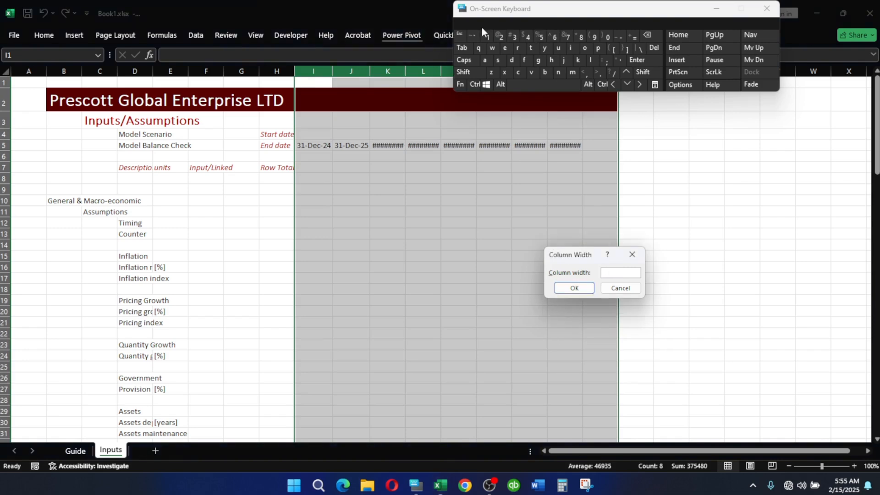
type("1")
left_click(499, 36)
left_click(579, 287)
left_click(555, 199)
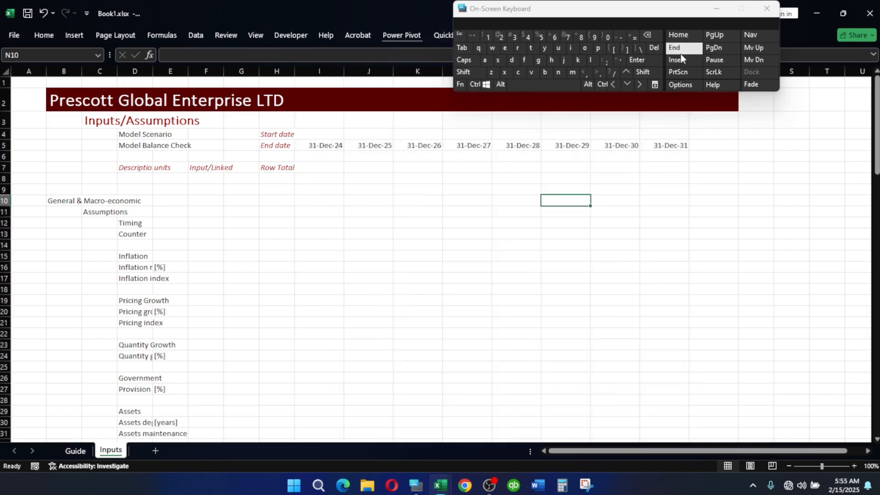
left_click(716, 8)
left_click(508, 233)
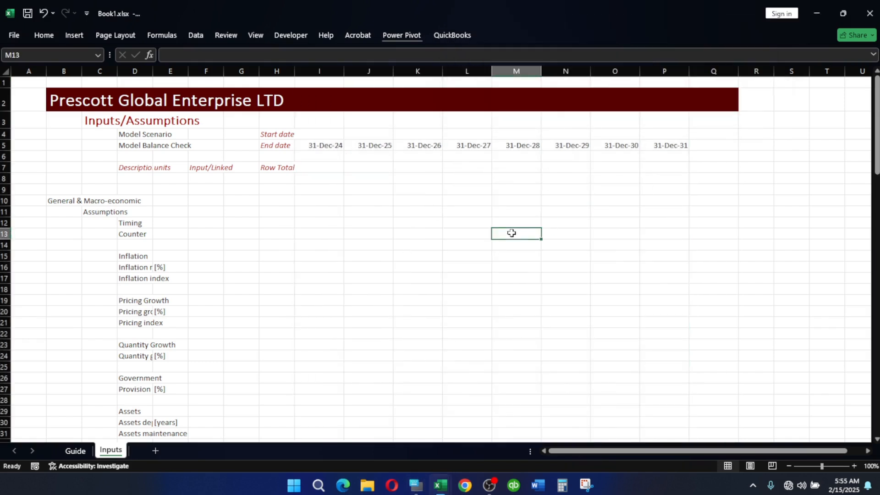
Check the End date formulas in row 5 across columns I to P.
left_click(320, 146)
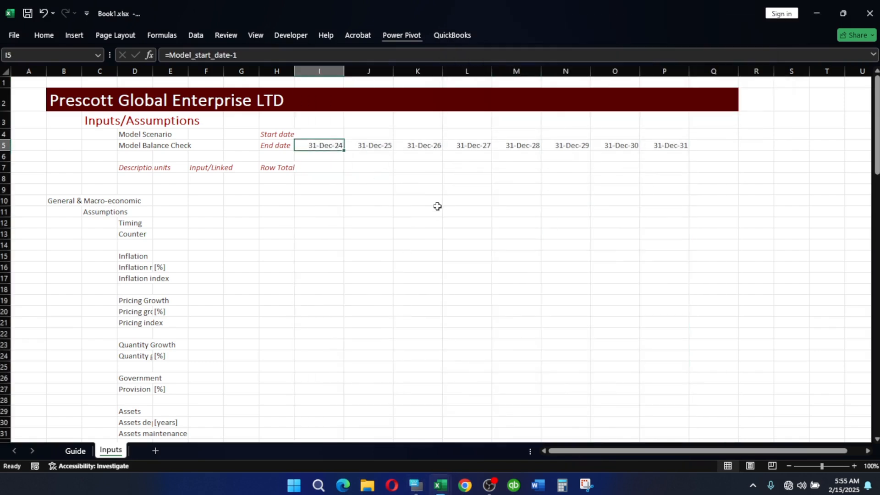
left_click(386, 145)
left_click(436, 146)
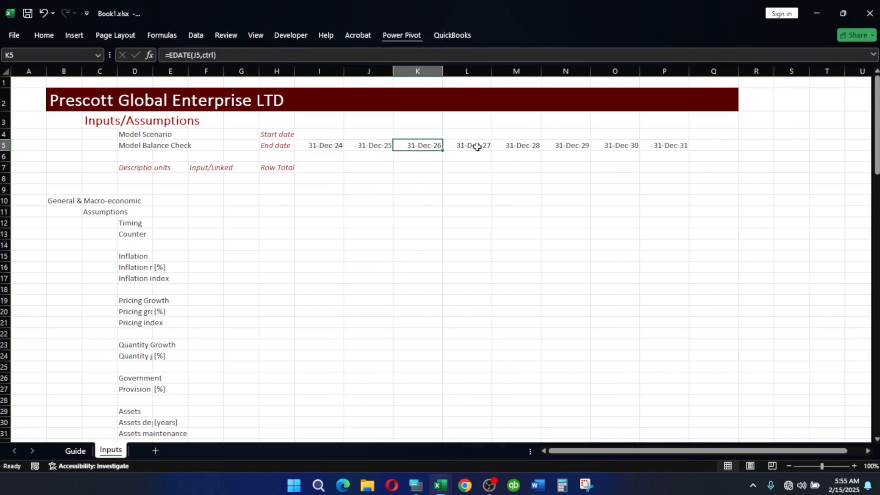
left_click(479, 145)
left_click(536, 145)
left_click(578, 145)
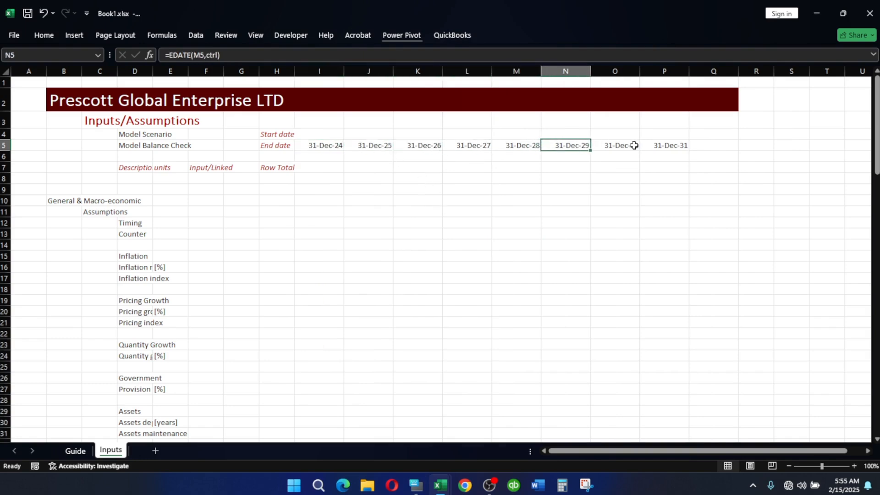
left_click(634, 144)
left_click(672, 145)
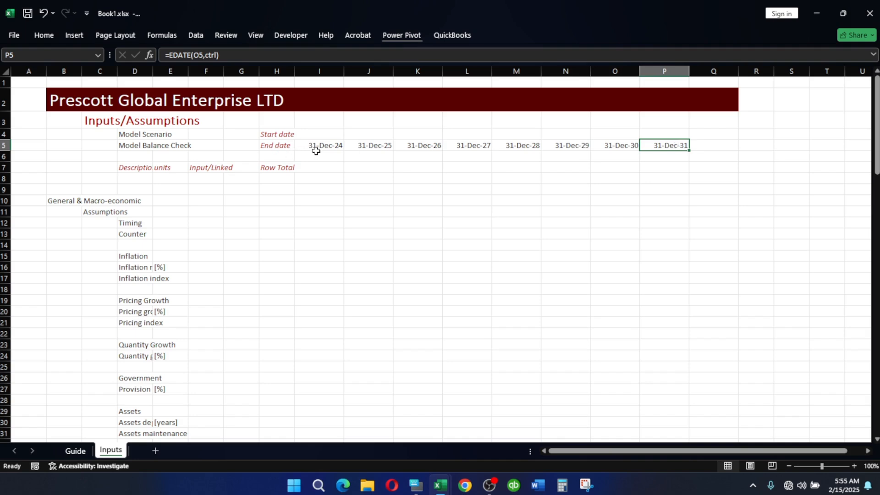
left_click(377, 145)
left_click(409, 146)
left_click(486, 146)
left_click(504, 145)
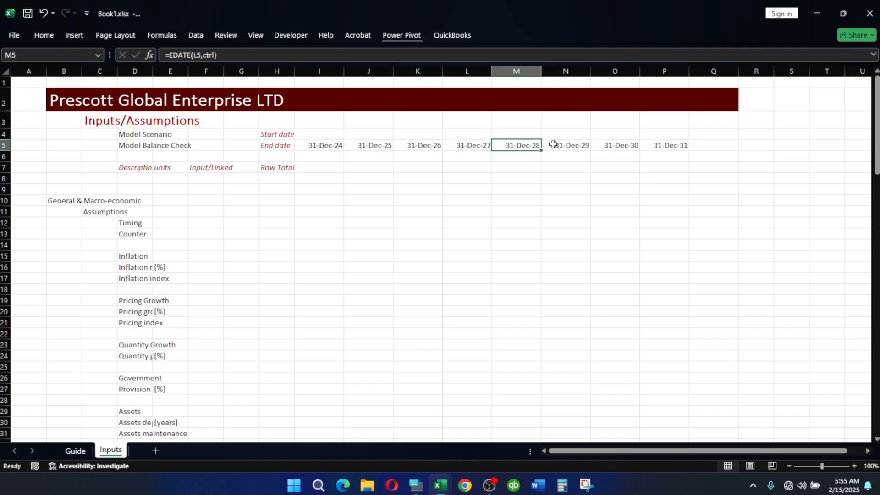
left_click(552, 145)
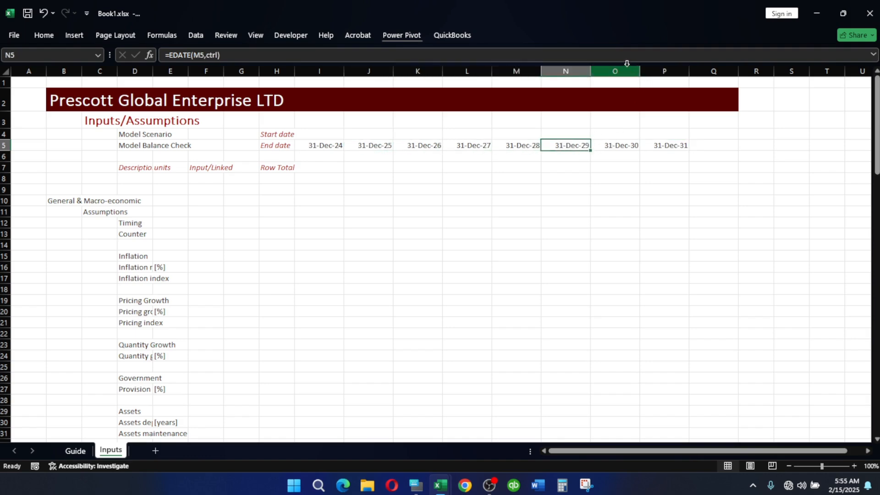
Clear everything in columns O and P of the Inputs sheet and delete both columns.
left_click_drag(626, 71, 649, 69)
left_click(615, 144)
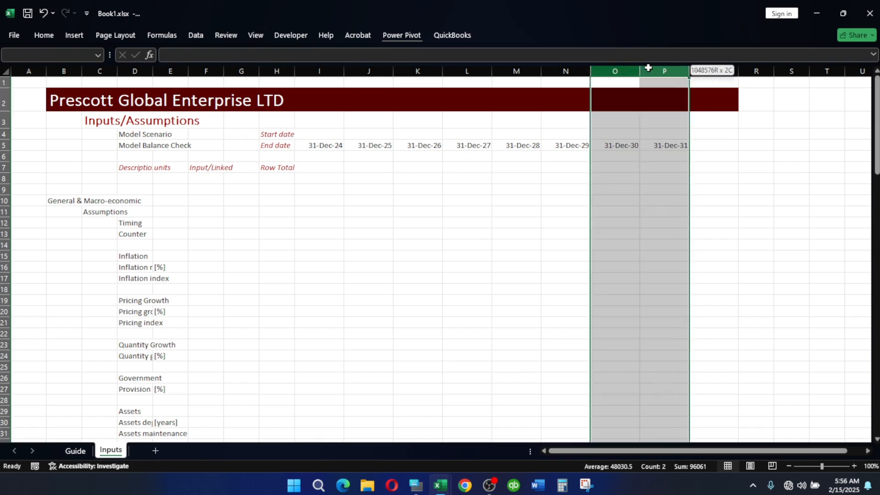
key("alt")
key("h")
key("j")
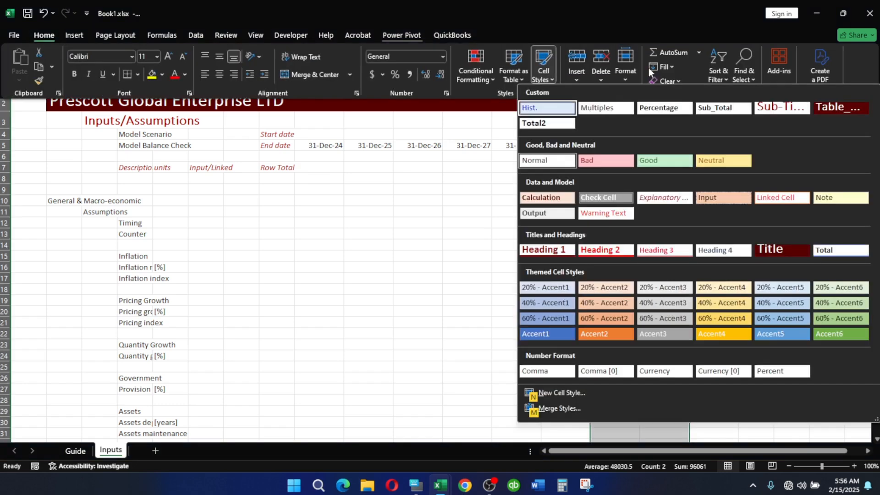
key("Escape")
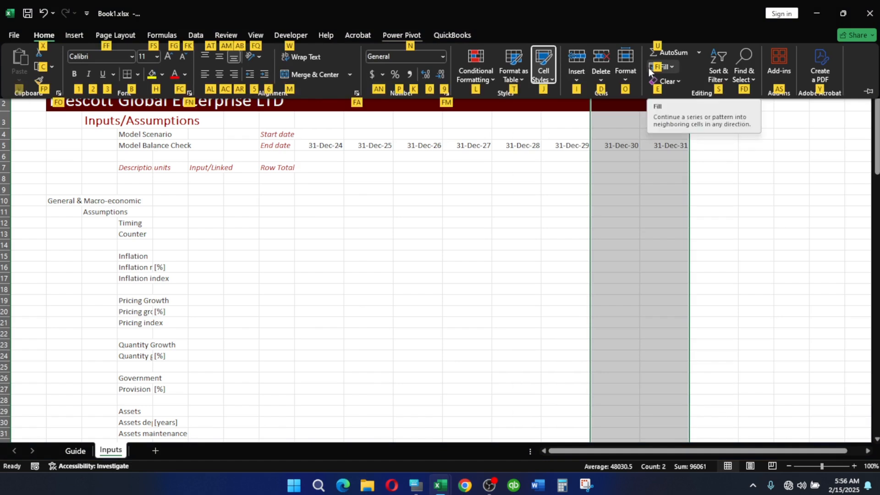
key("e")
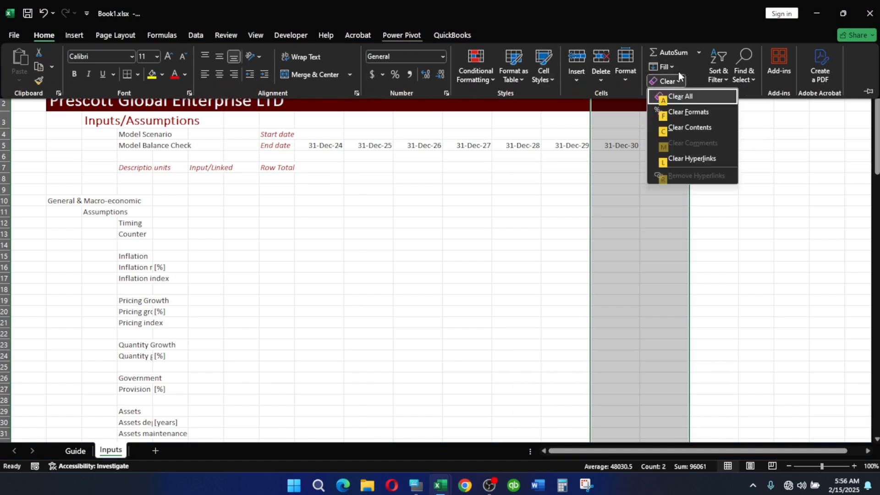
key("a")
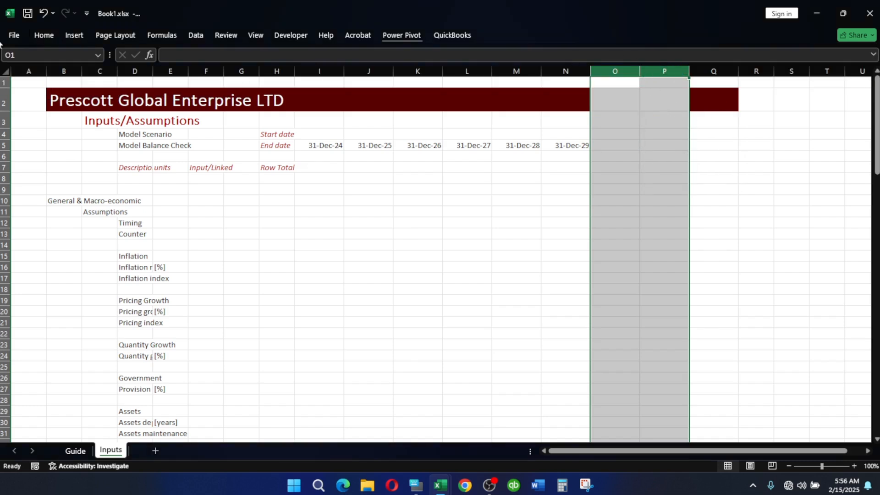
left_click(44, 37)
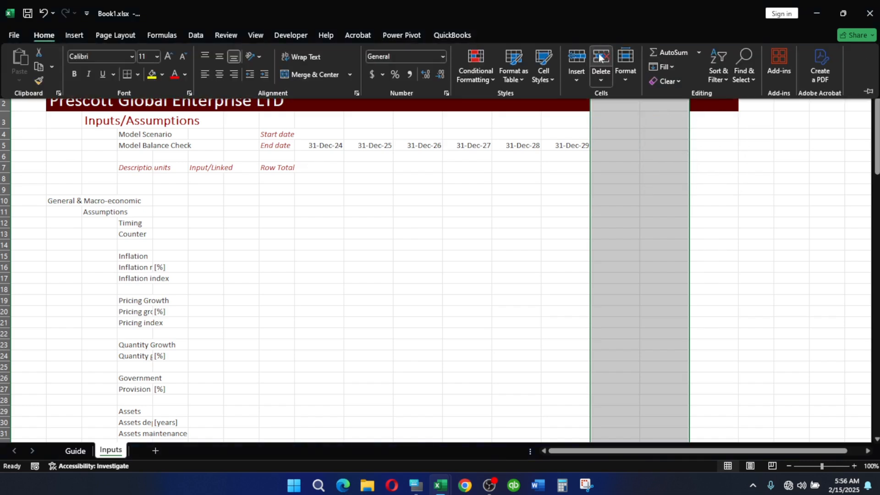
left_click(599, 57)
left_click(611, 168)
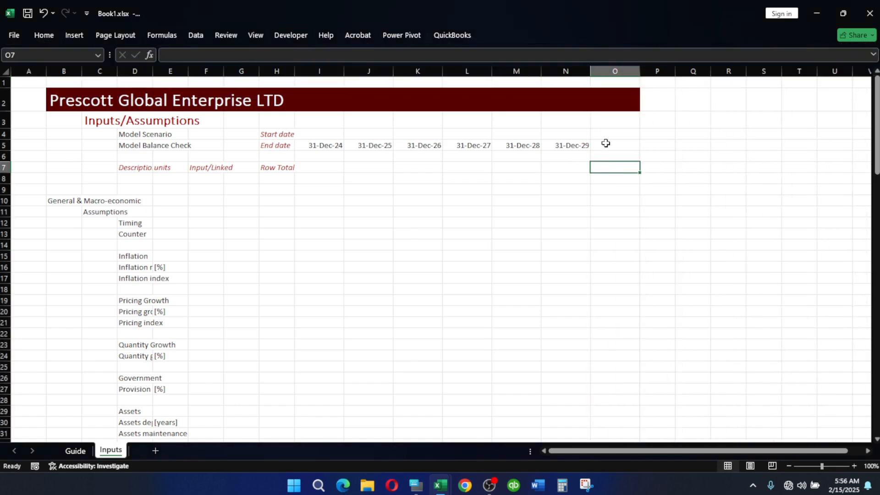
left_click(380, 134)
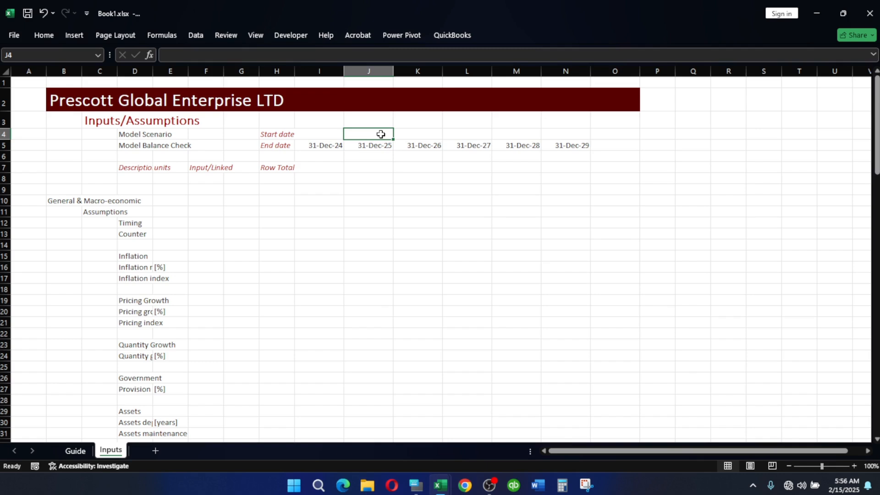
type("=")
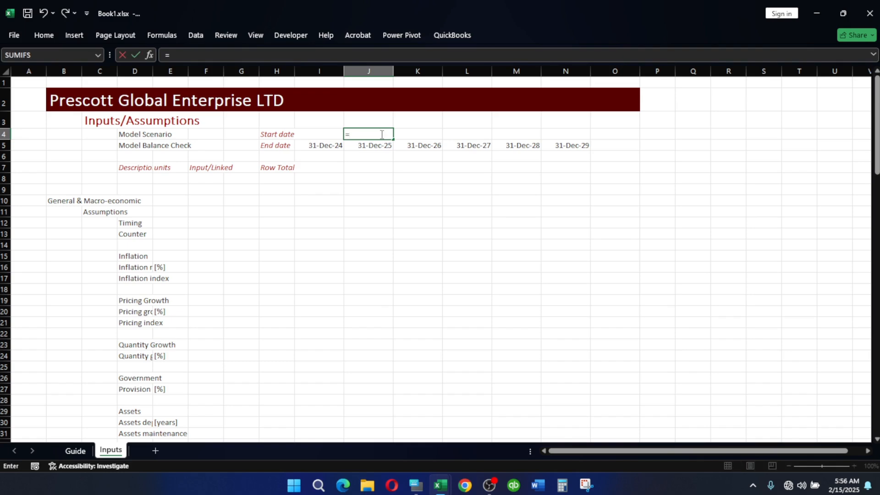
left_click(318, 145)
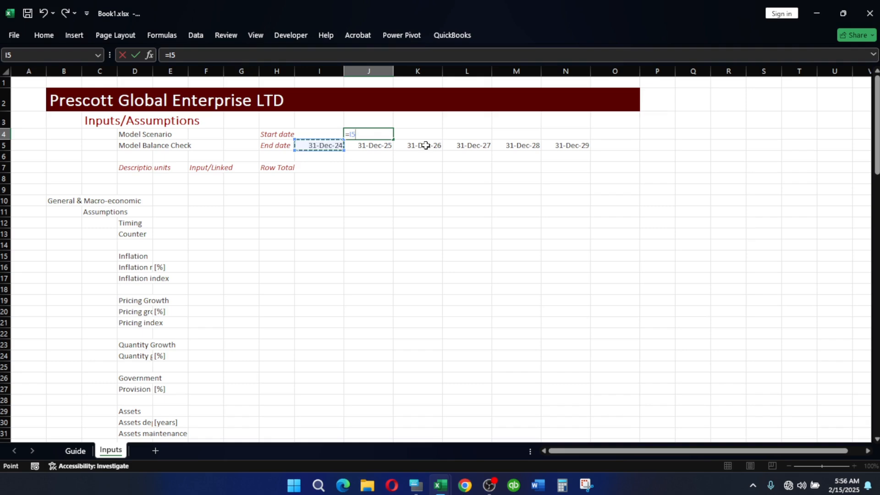
type("_")
key("Escape")
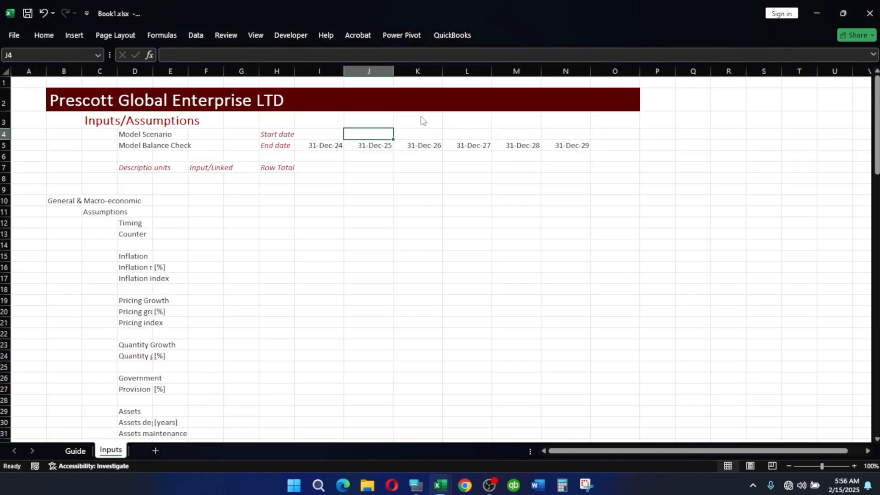
Enter the formula =I5+1 in J4 of the Start date row.
type("=")
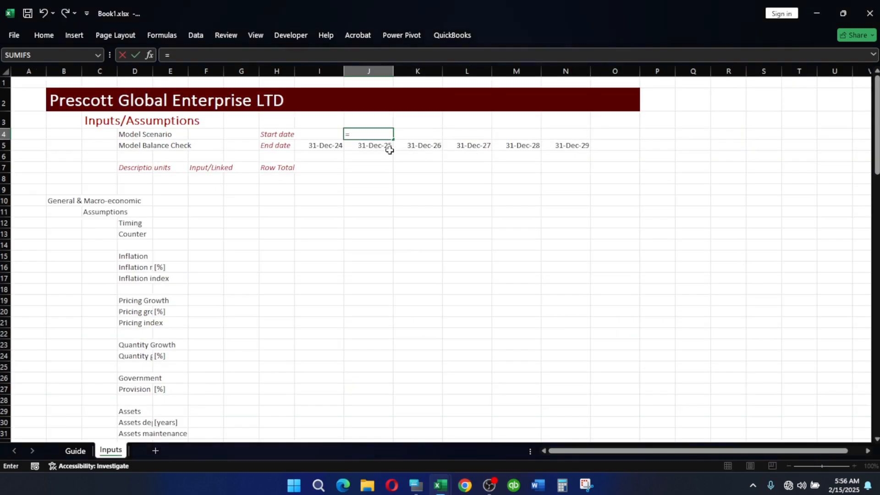
left_click(322, 144)
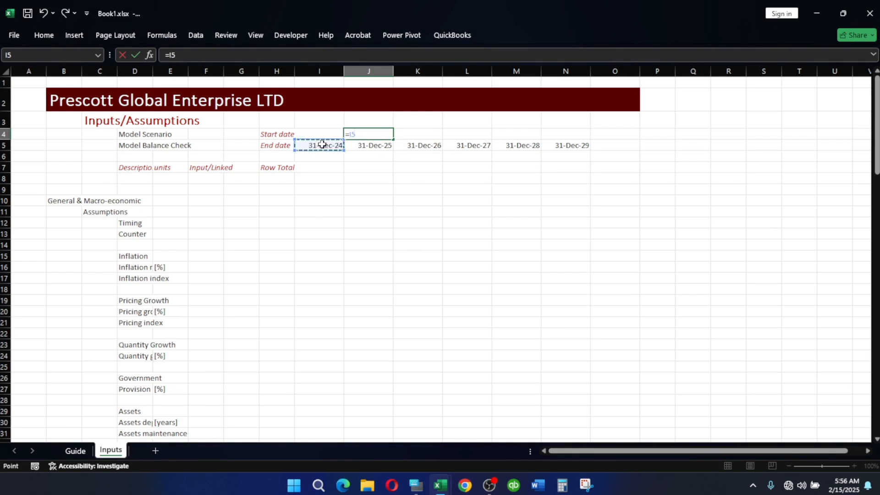
type("+")
mouse_move(435, 484)
left_click(416, 484)
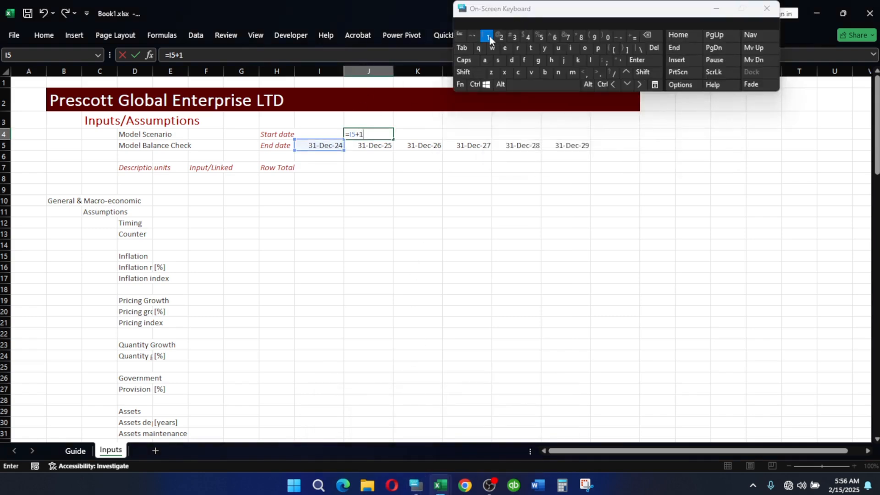
key("Return")
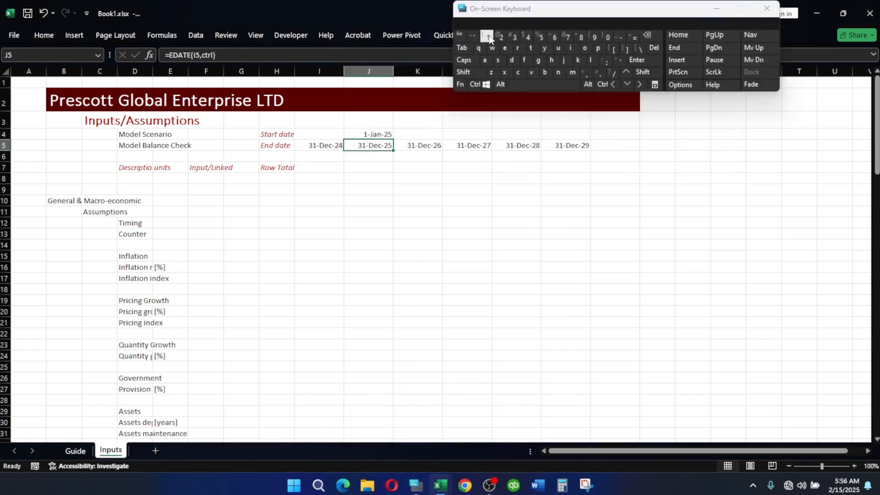
Fill the Start date formula in J4 across to N4.
left_click(396, 211)
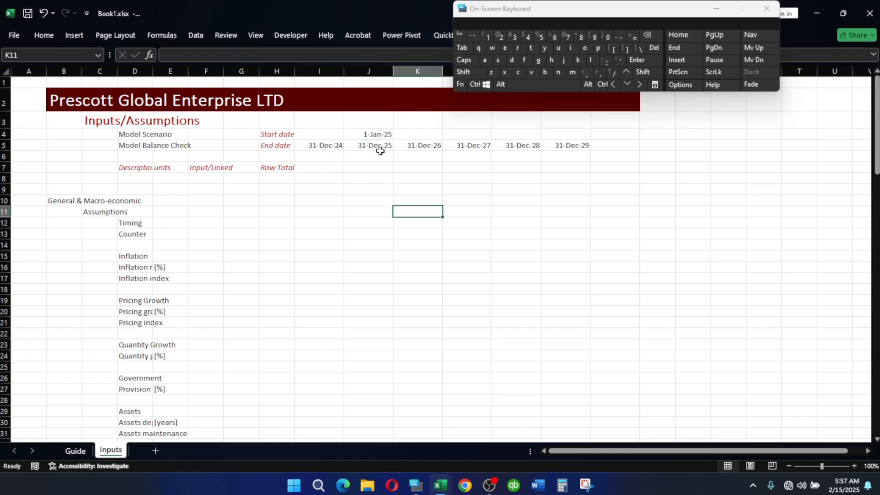
left_click(376, 134)
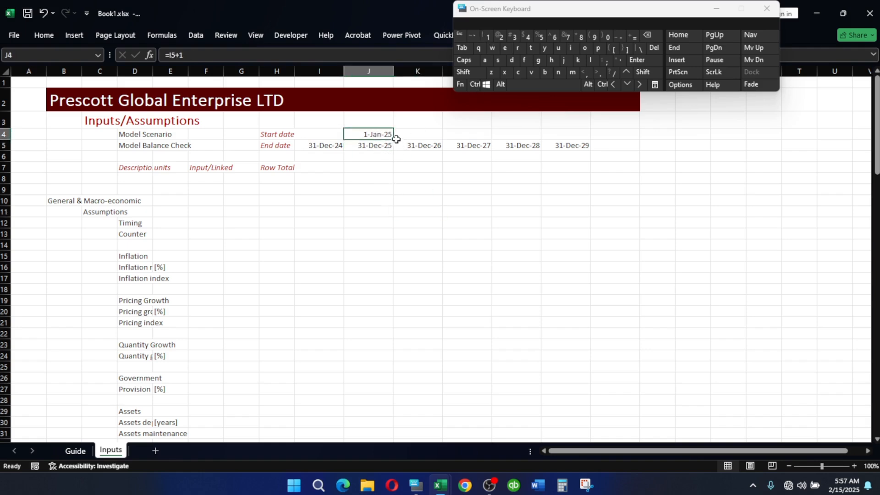
left_click_drag(396, 139, 573, 137)
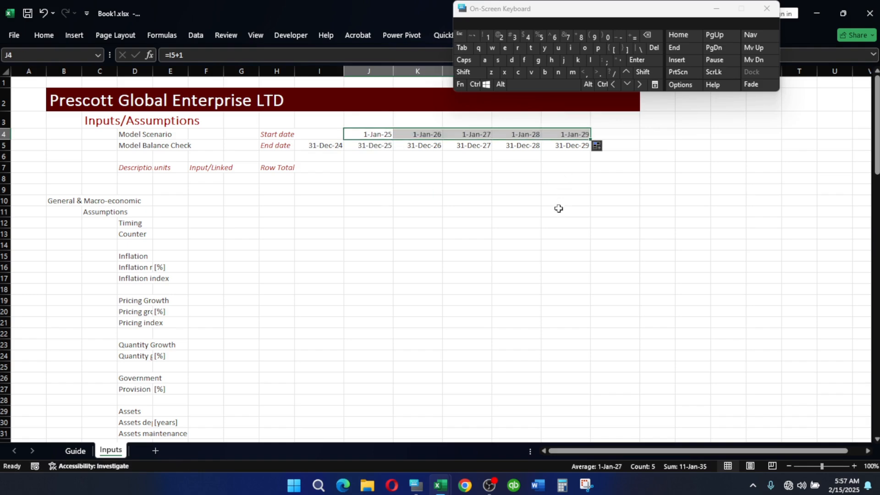
left_click(568, 171)
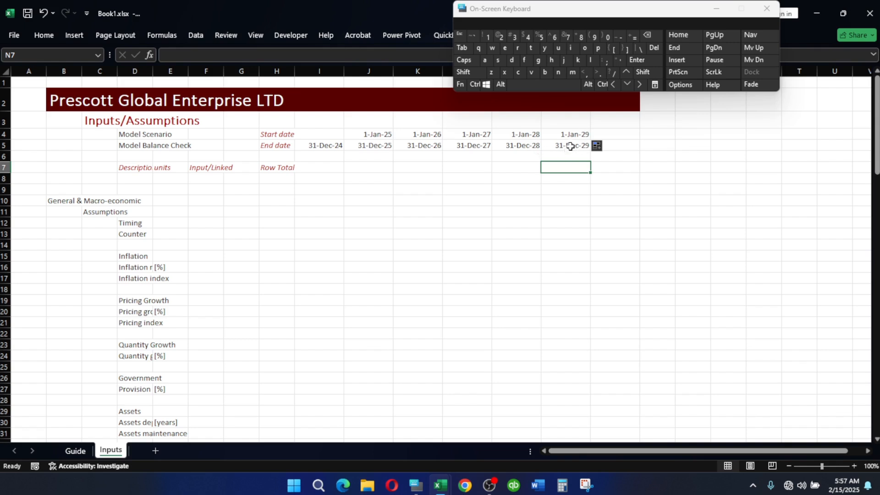
Enter the formula =YEAR(J4) in J6 beneath the End date row.
left_click(373, 155)
type("=")
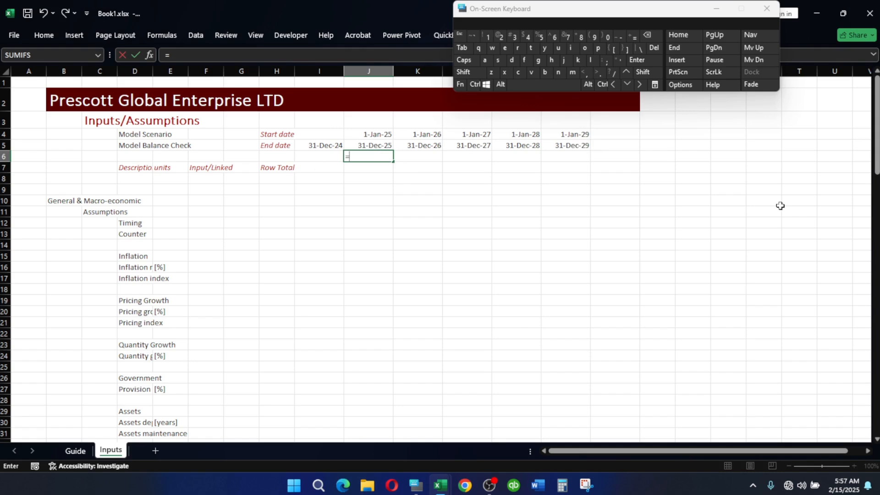
type("year")
key("Tab")
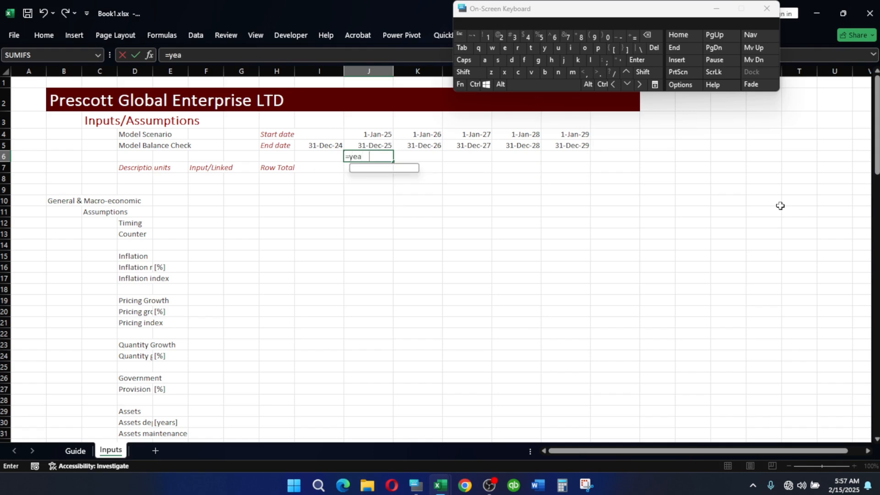
left_click(371, 134)
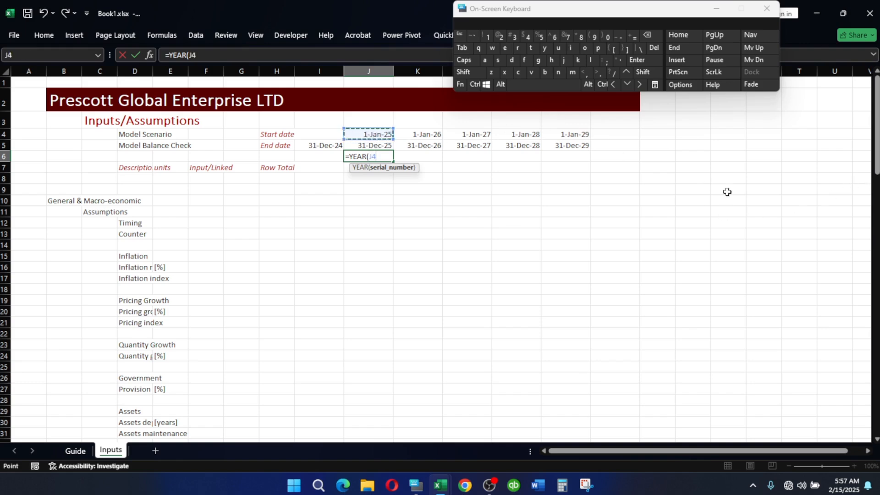
type(")")
key("Return")
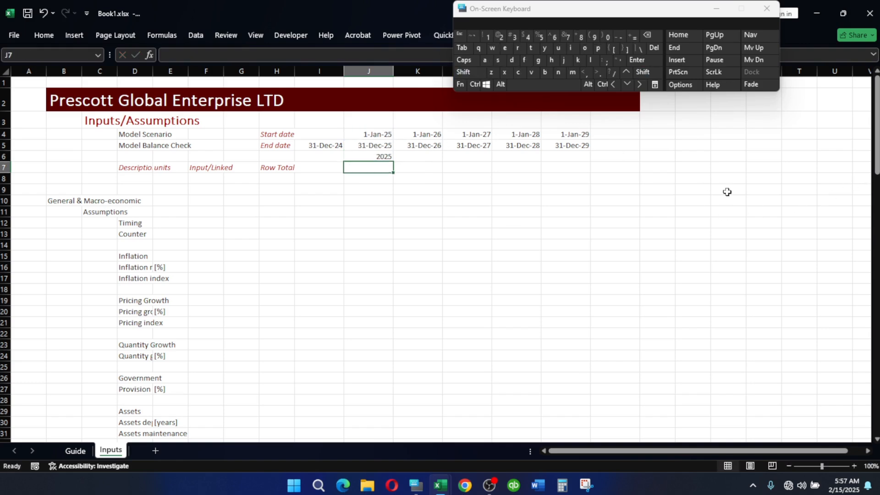
Fill the YEAR formula from J6 across to N6.
left_click(370, 156)
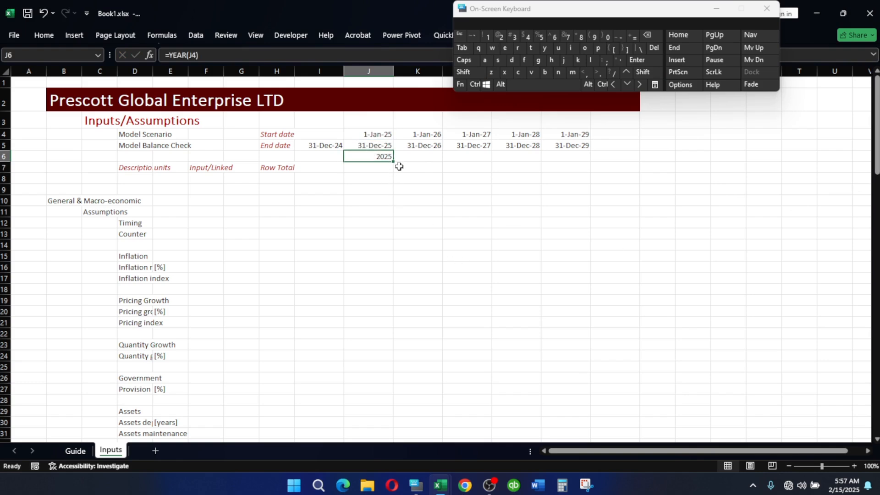
left_click_drag(395, 162, 585, 170)
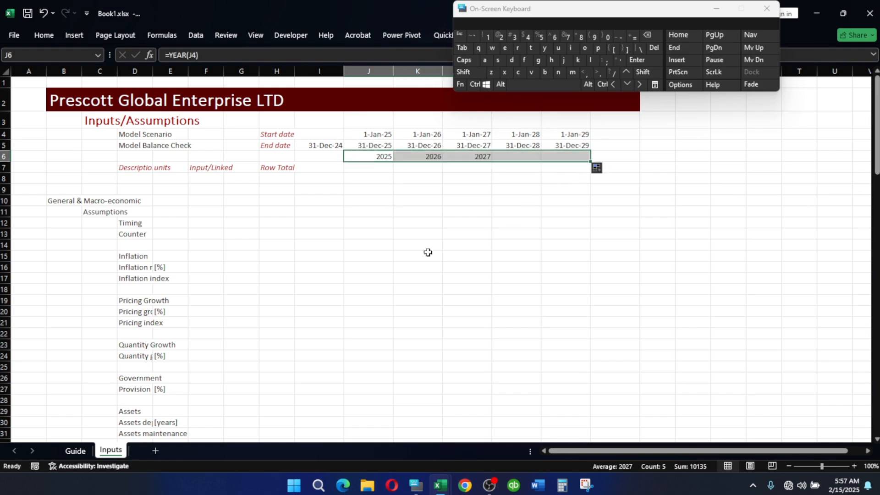
left_click(416, 233)
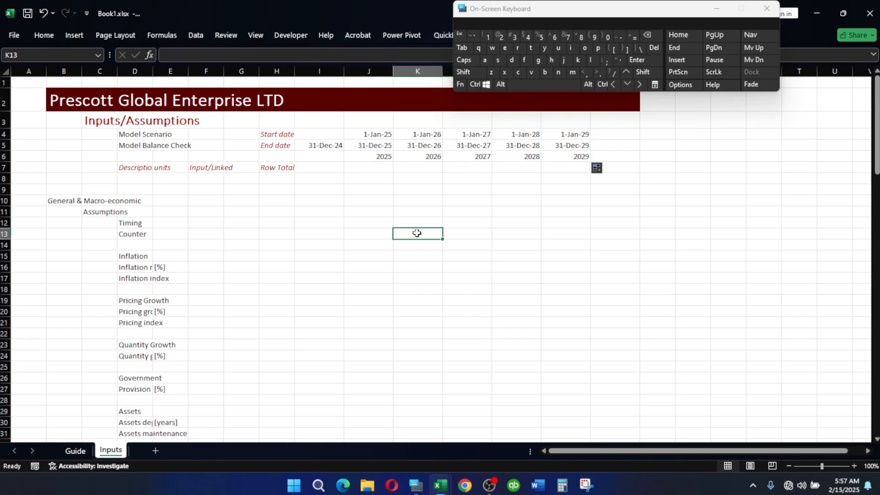
Enter the heading Forecast in J7 and fill it across to N7.
left_click(368, 169)
type("F")
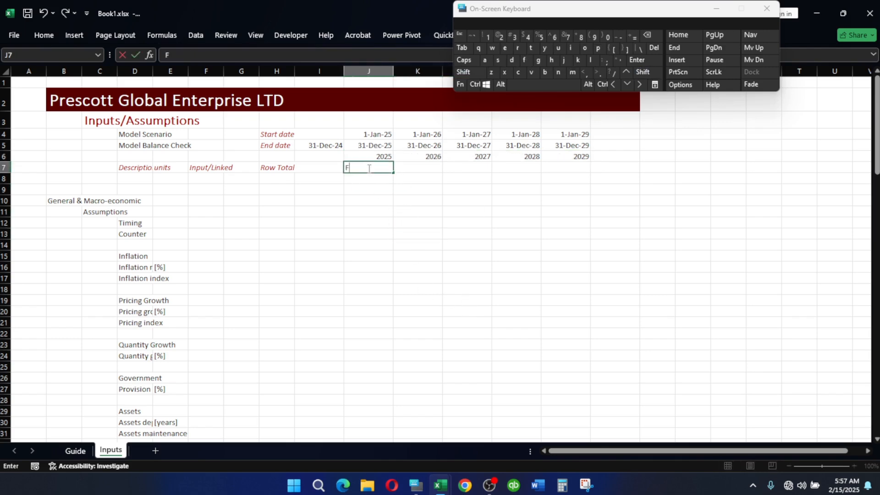
type("orecaste")
key("Tab")
left_click(351, 165)
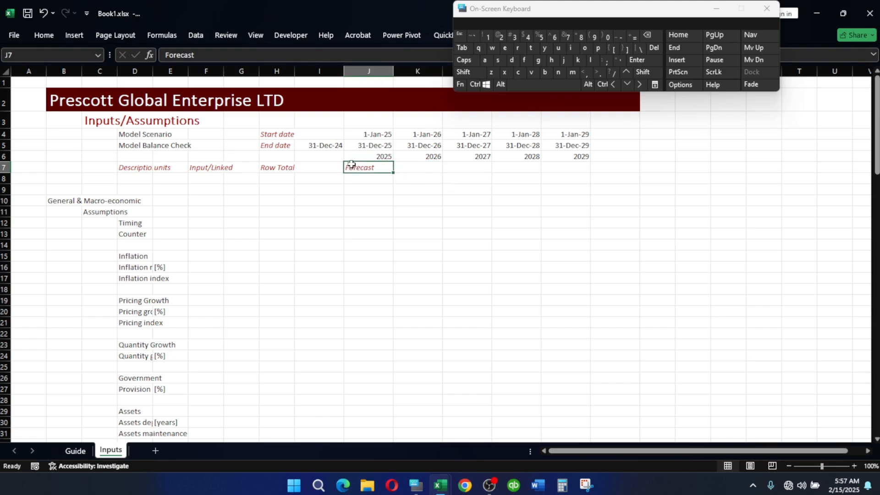
key("shift+Right")
key("shift+Right")
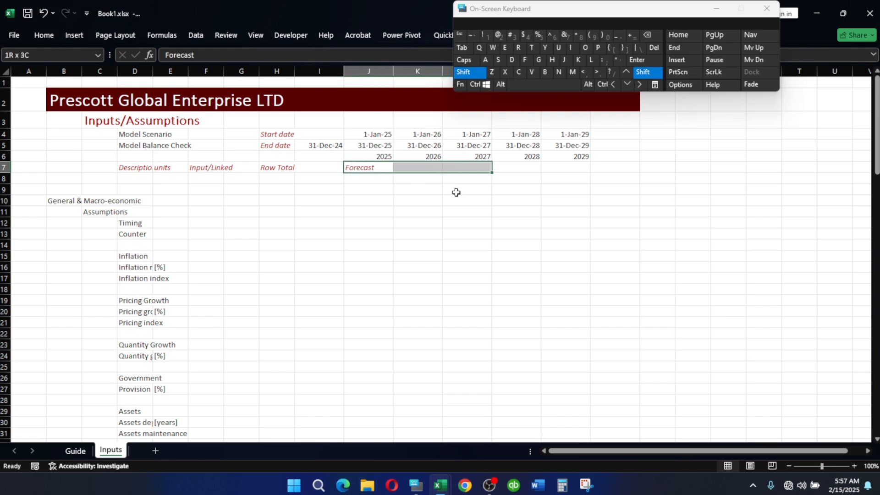
key("shift+Right")
key("shift+Right")
key("ctrl+r")
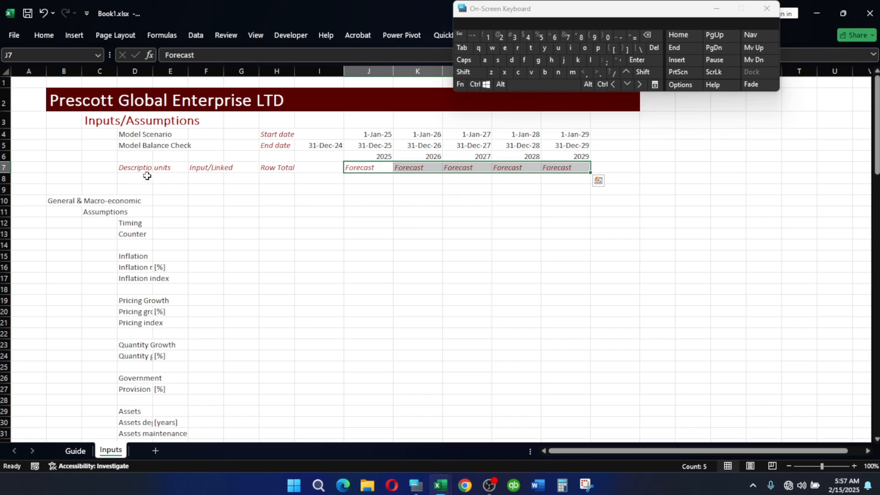
Center the row 7 headings from D7 to N7 horizontally.
left_click_drag(142, 168, 556, 168)
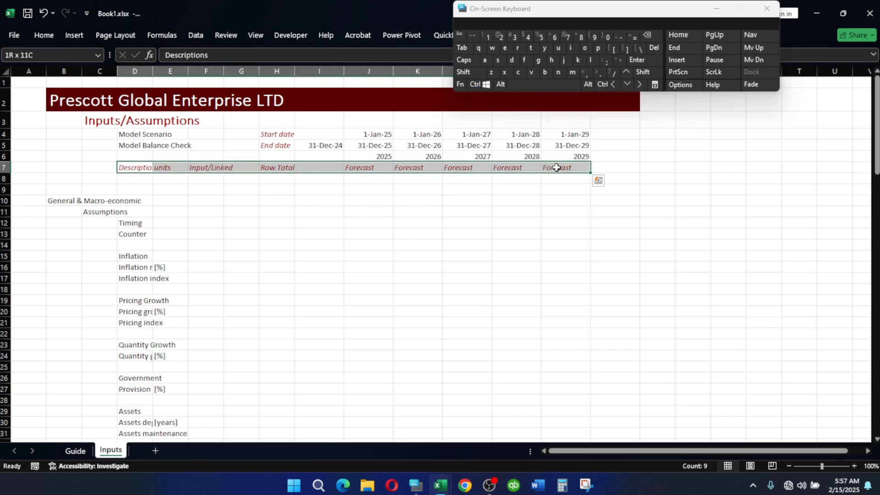
left_click(44, 35)
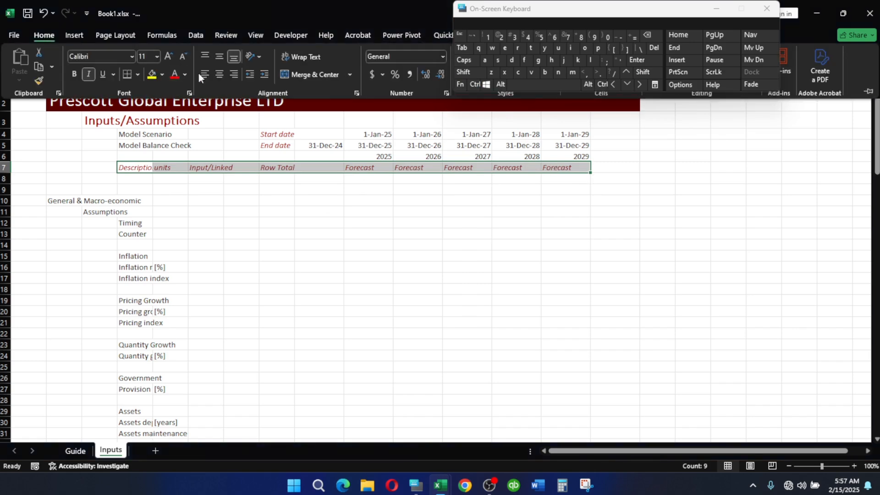
left_click(219, 74)
left_click(431, 229)
left_click(444, 199)
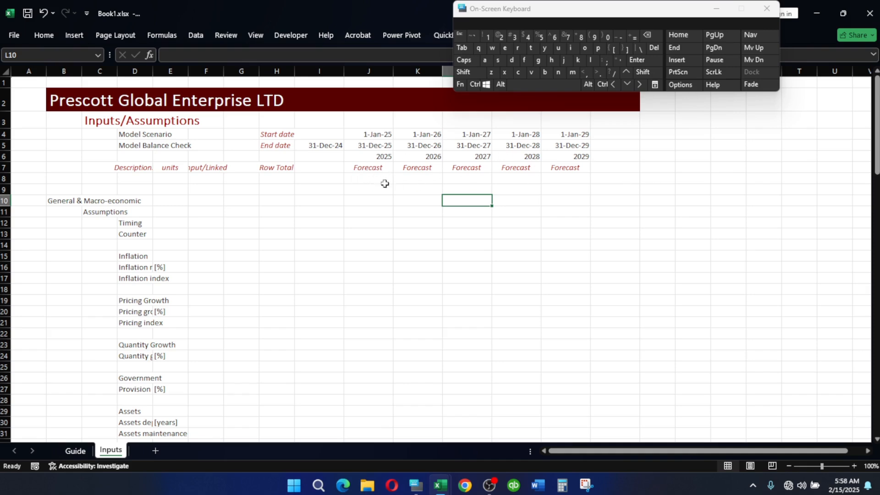
Widen columns D and F so their labels and headings fit fully.
left_click(228, 167)
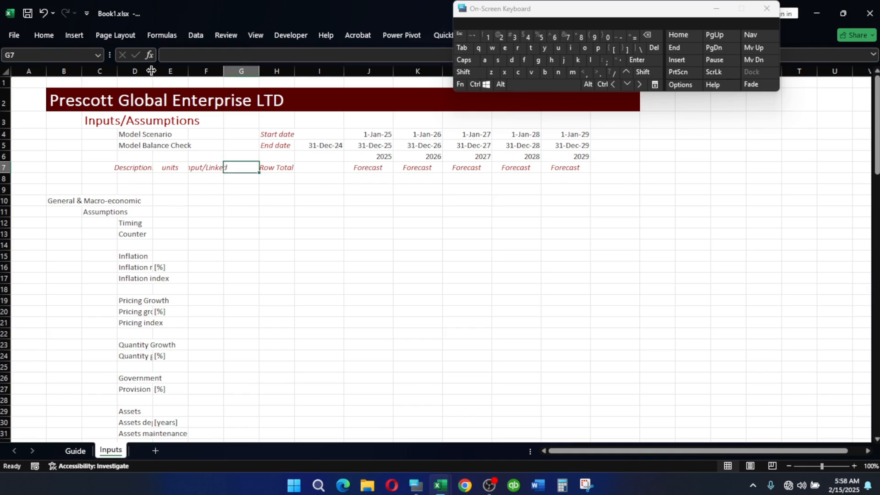
left_click_drag(152, 71, 260, 77)
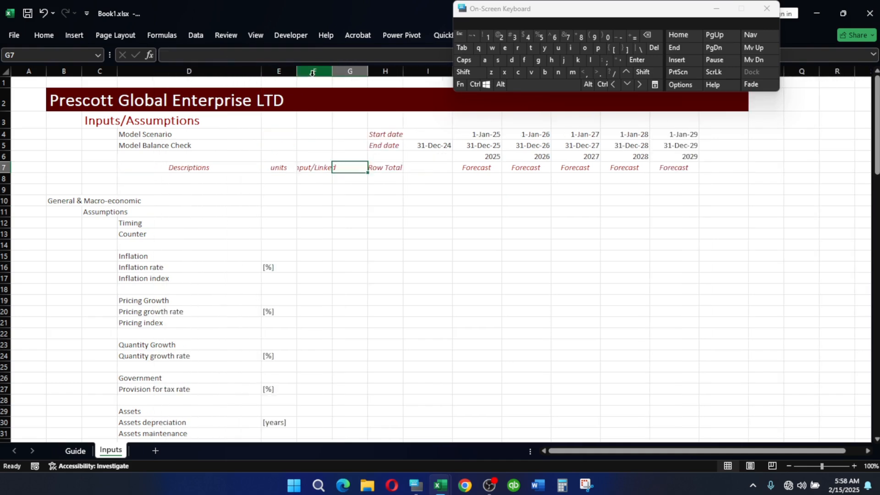
left_click_drag(332, 71, 379, 72)
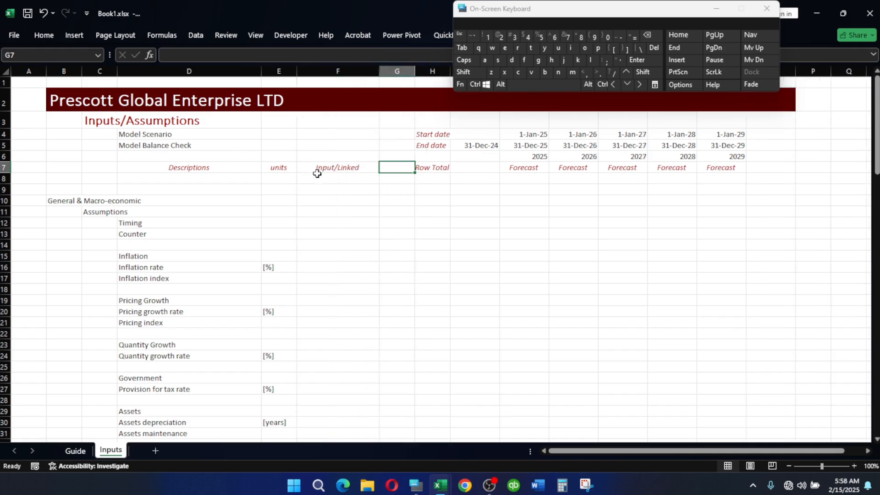
left_click(158, 211)
scroll(449, 215, "down", 2)
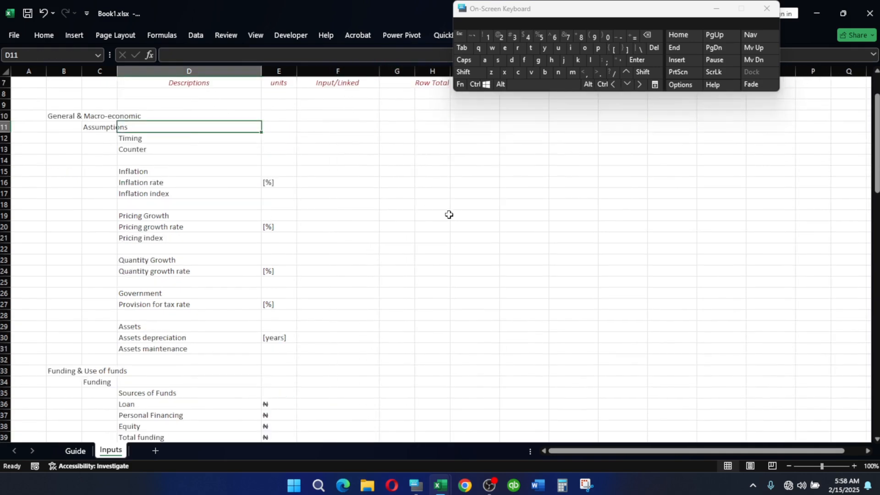
scroll(449, 216, "up", 2)
Clear the start date, end date and year formulas in I4:N6.
left_click_drag(441, 137, 497, 149)
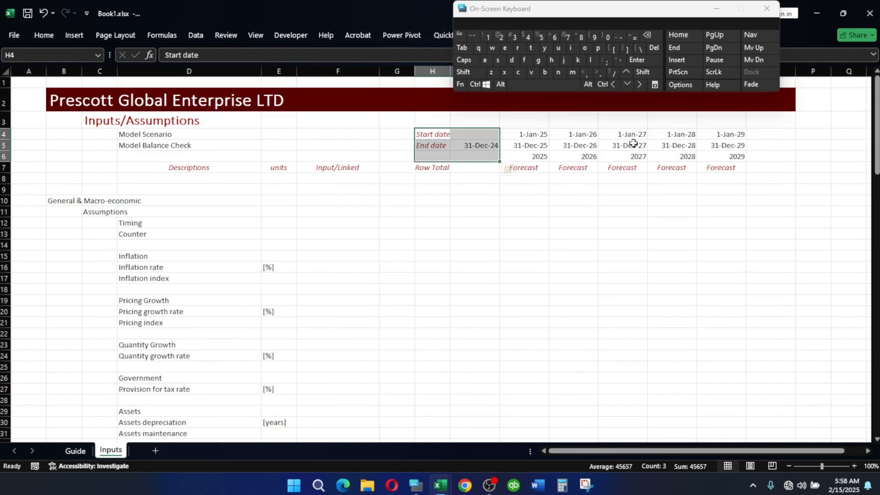
left_click(630, 155)
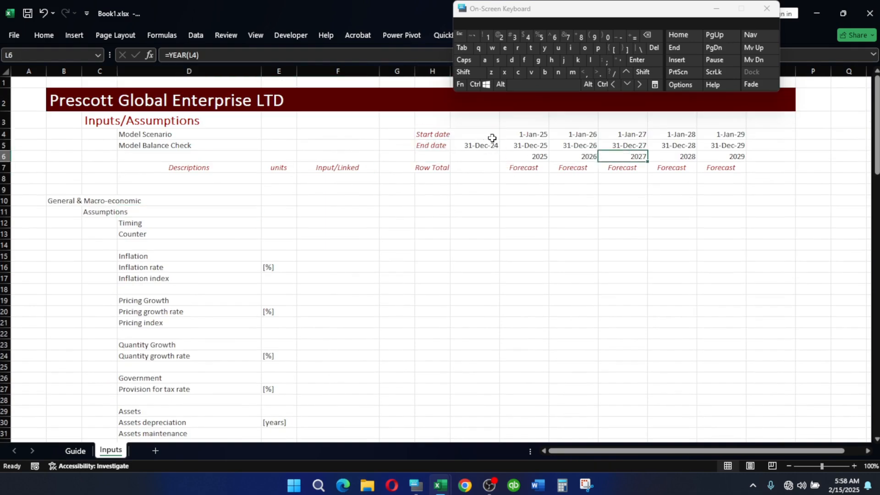
left_click_drag(477, 137, 734, 155)
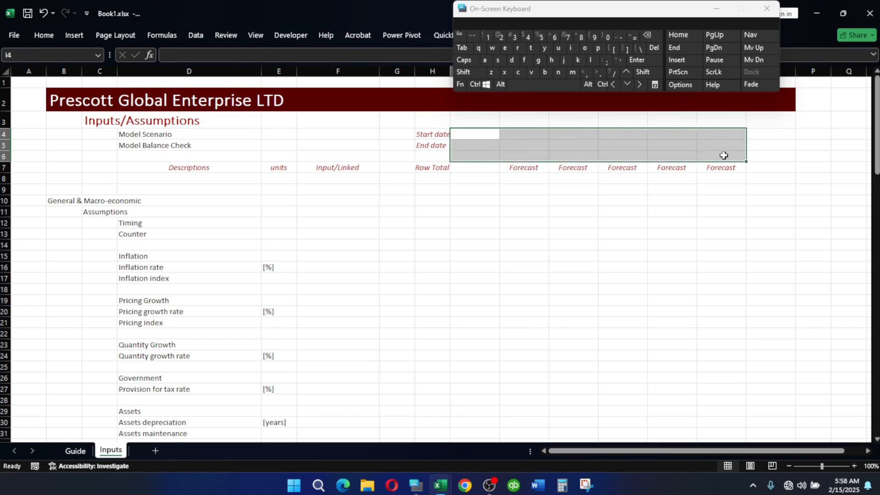
key("Delete")
Enter the formula =Model_start_date-1 in I5 of the End date row.
left_click(465, 144)
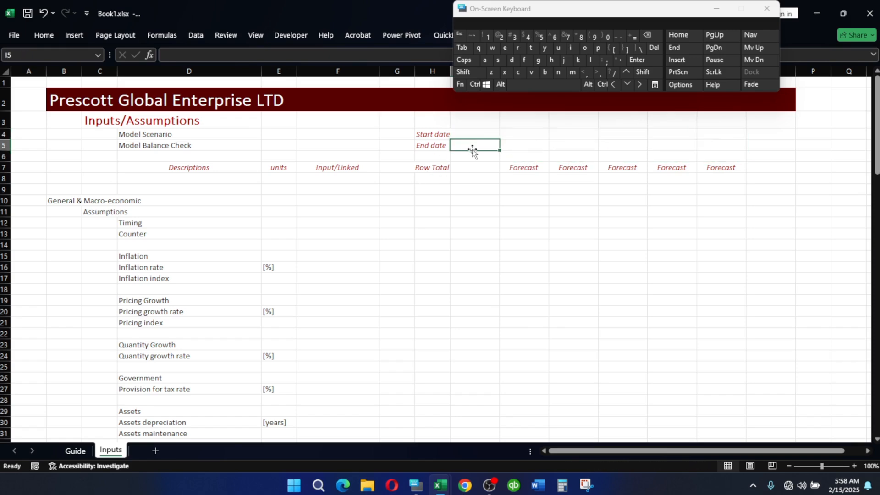
type("=sta")
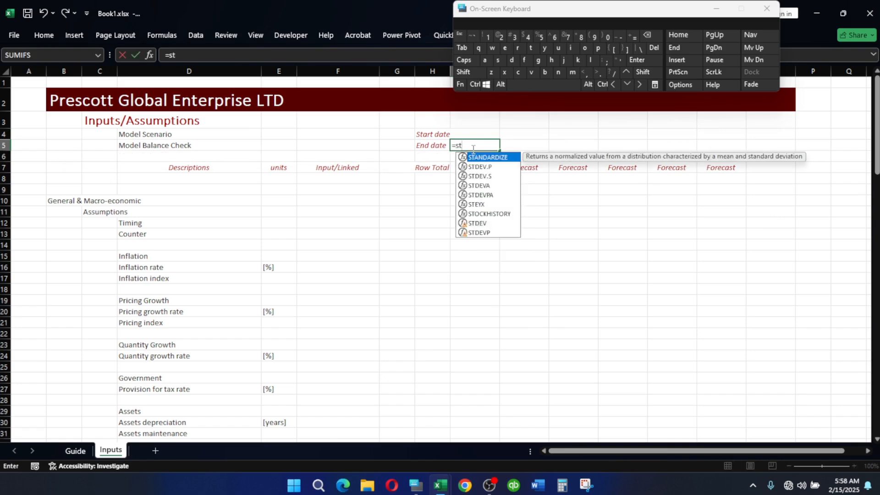
key("Down")
key("Down")
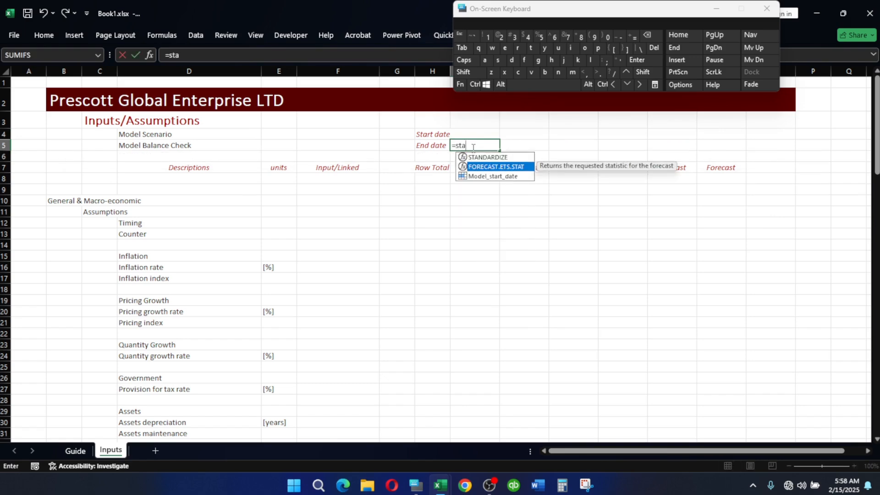
key("Tab")
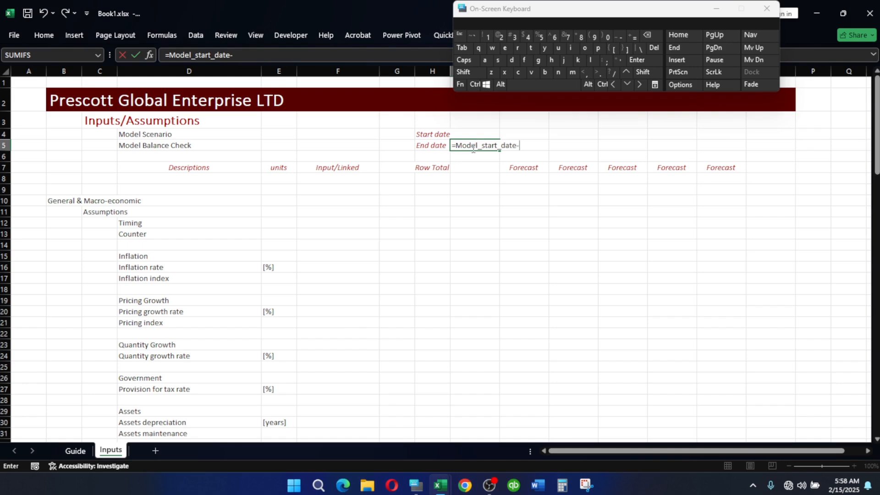
left_click(488, 37)
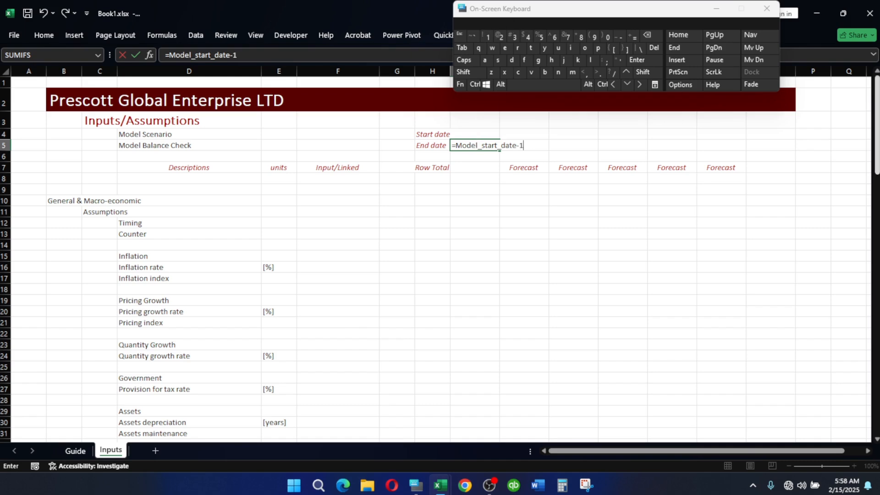
key("Return")
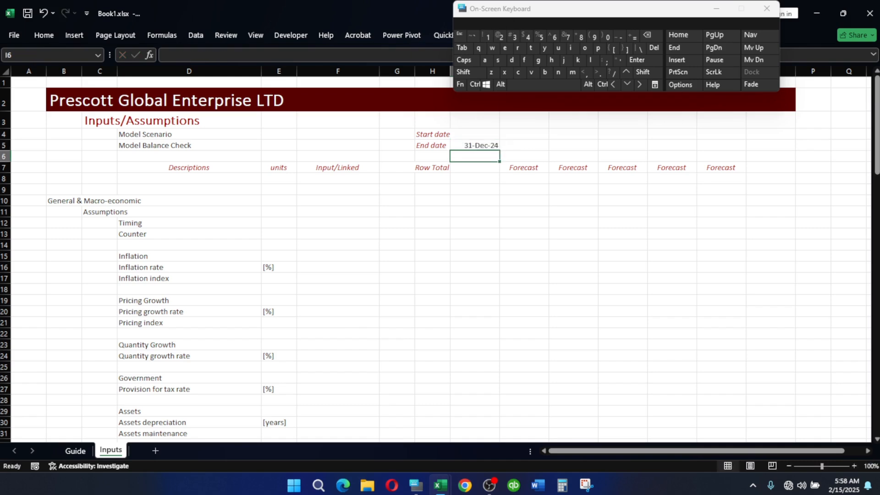
Enter =EDATE(I5,Months_in_Period) in J5 of the End date row and fill it across to N5.
left_click(540, 145)
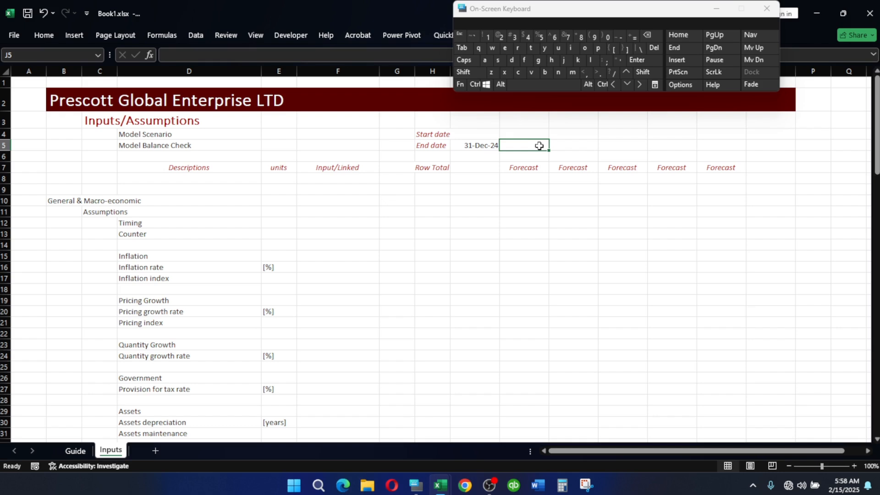
type("=")
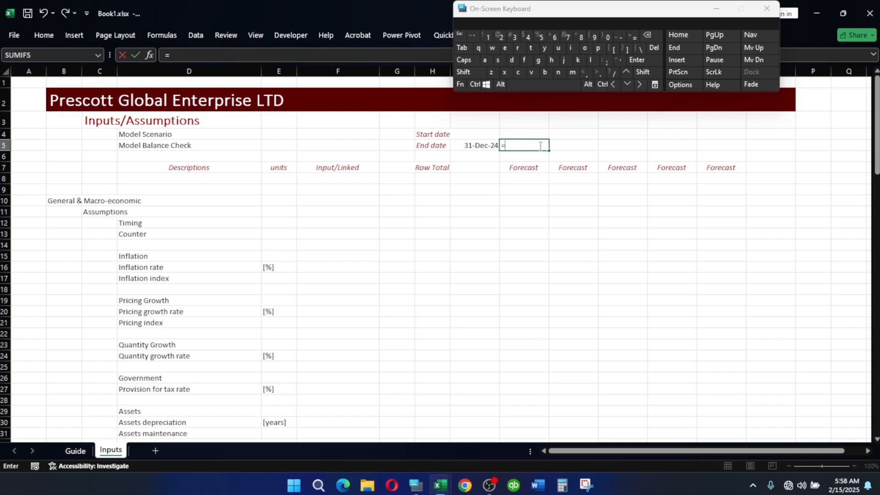
type("ed")
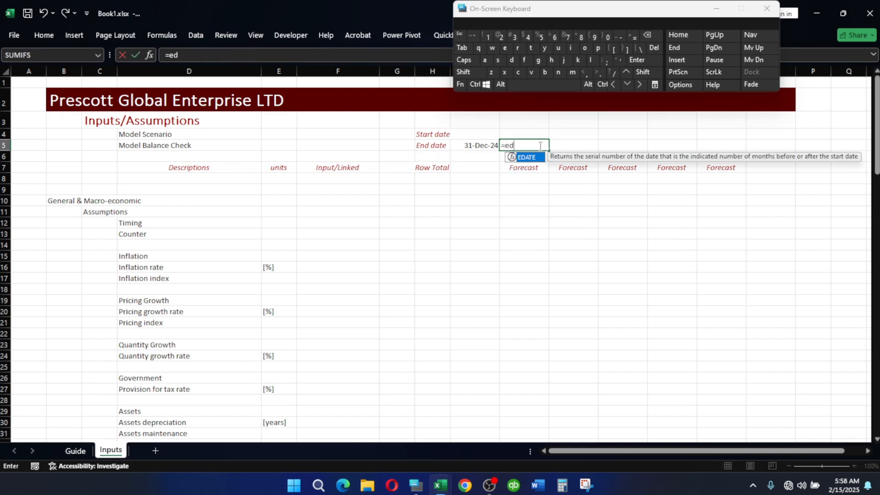
key("Tab")
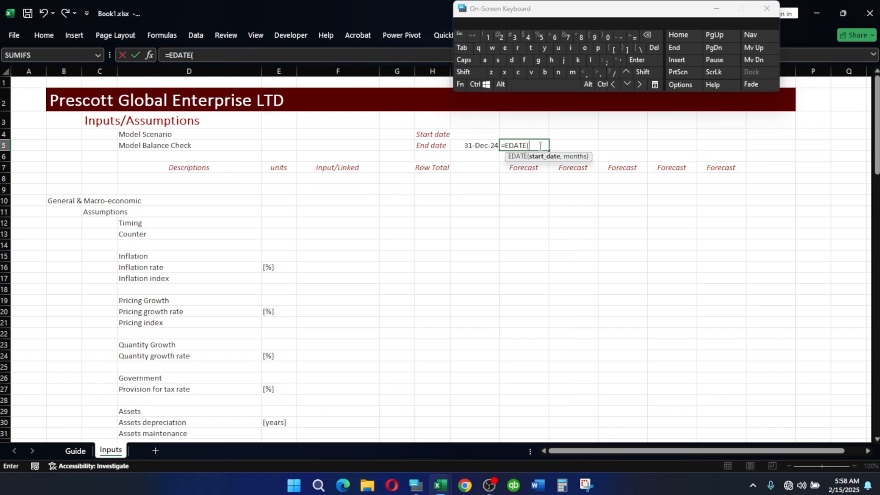
left_click(477, 144)
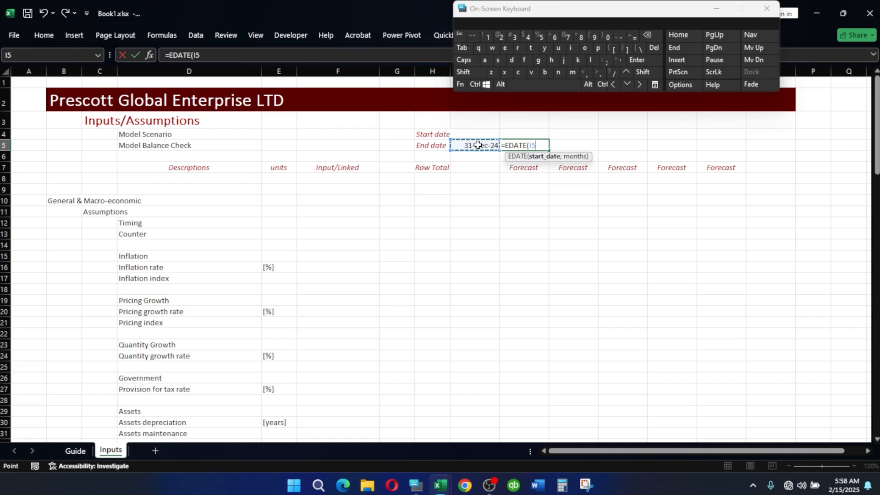
type(",")
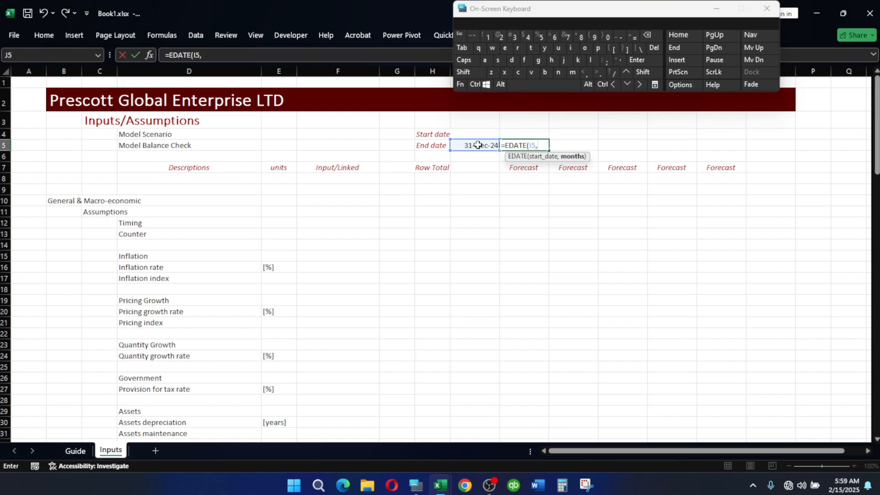
type("mon")
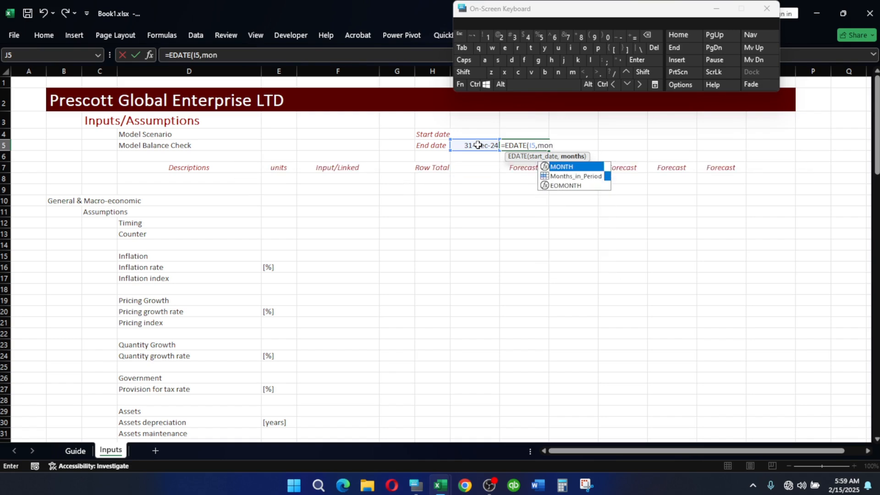
key("Down")
key("Tab")
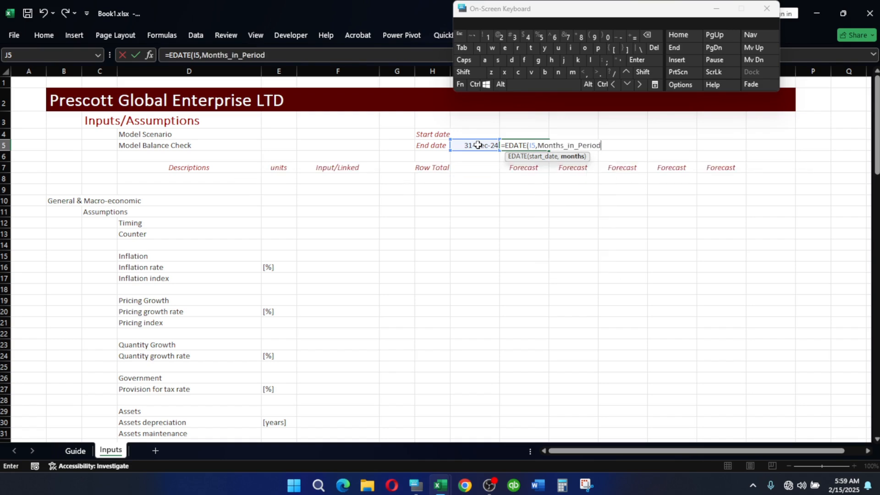
type(")")
key("Return")
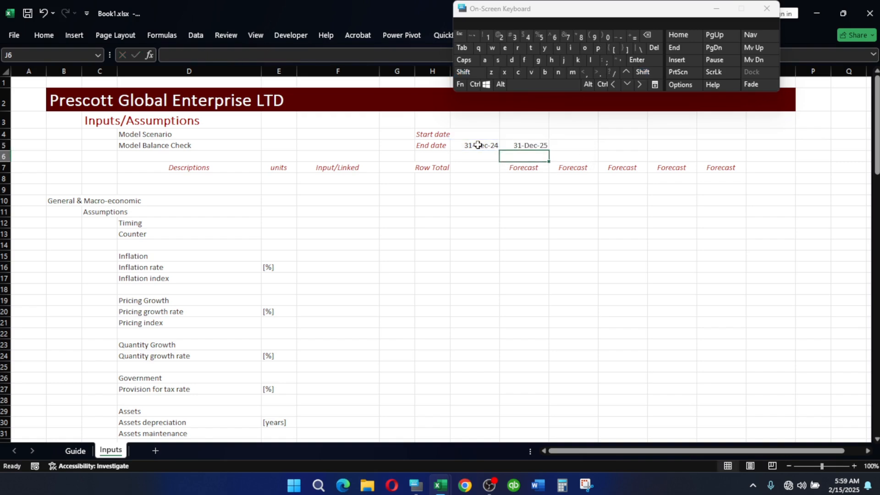
left_click(528, 145)
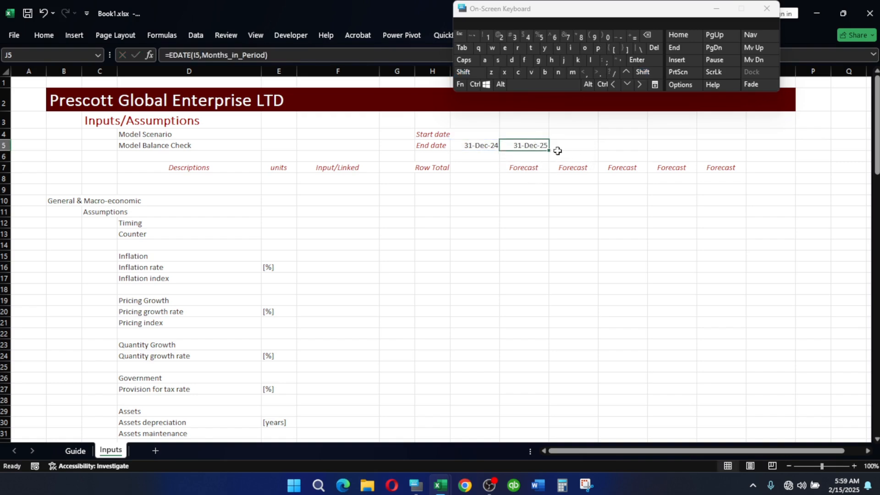
left_click_drag(549, 151, 740, 157)
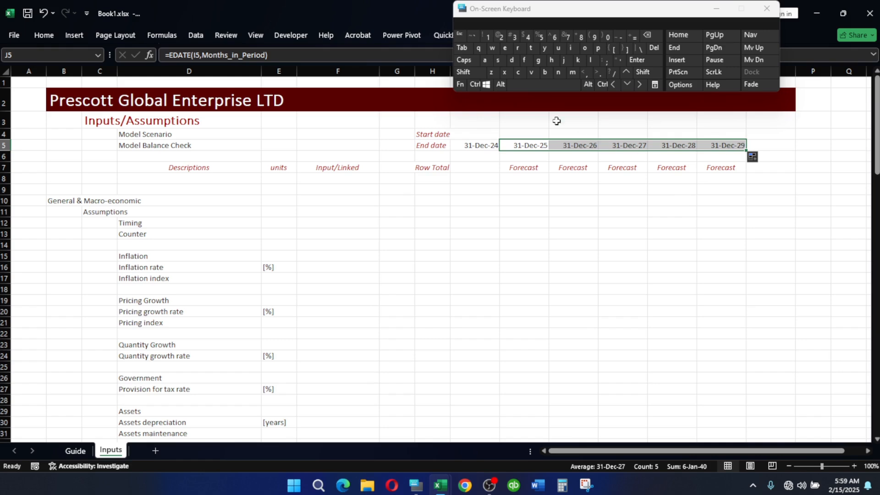
Enter =I5+1 in J4 of the Start date row and fill it across to N4.
left_click(513, 133)
double_click(514, 133)
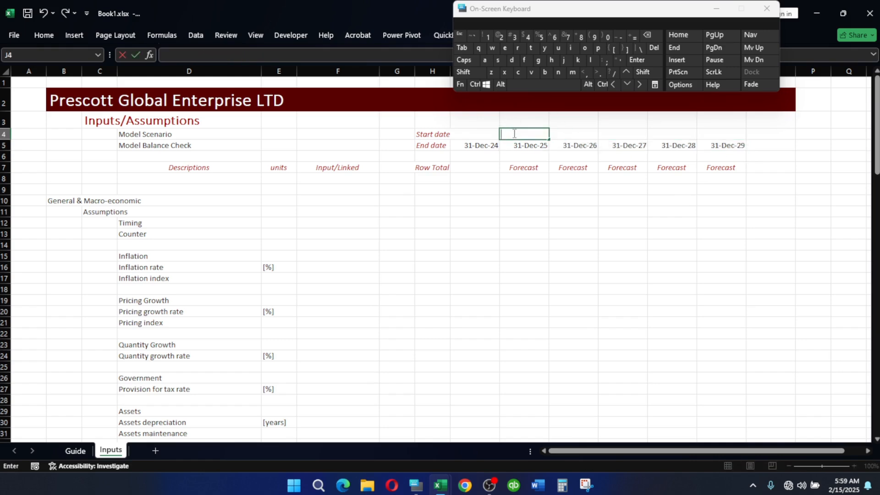
type("=")
left_click(476, 146)
type("+")
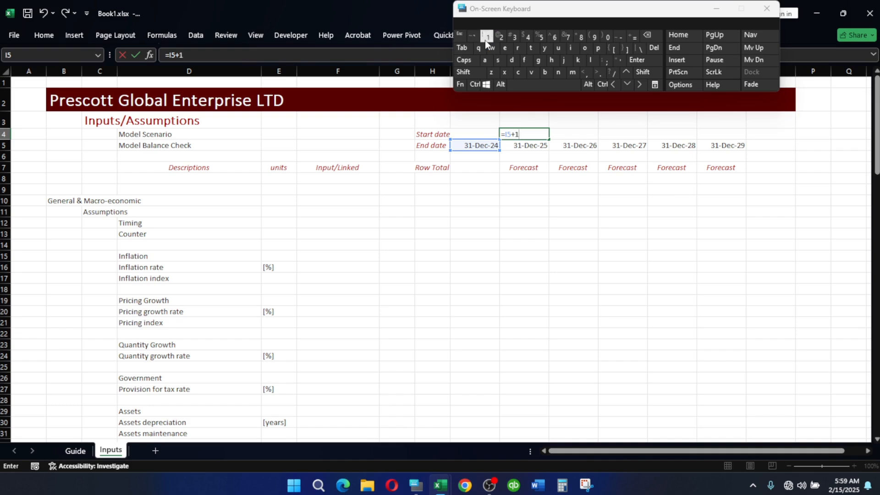
type("1")
key("Return")
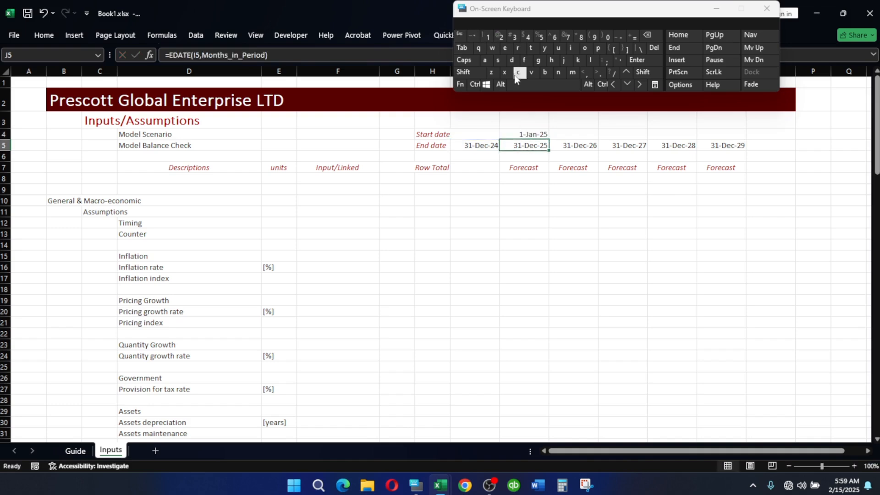
left_click(529, 135)
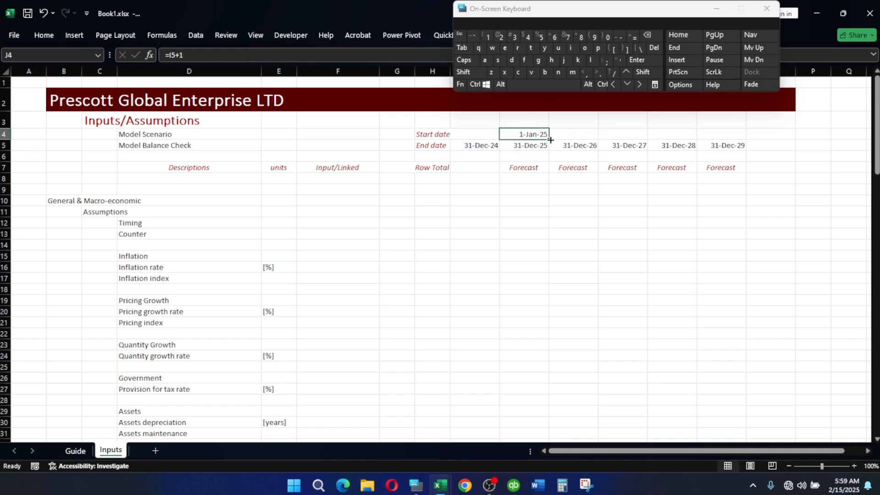
left_click_drag(549, 140, 710, 147)
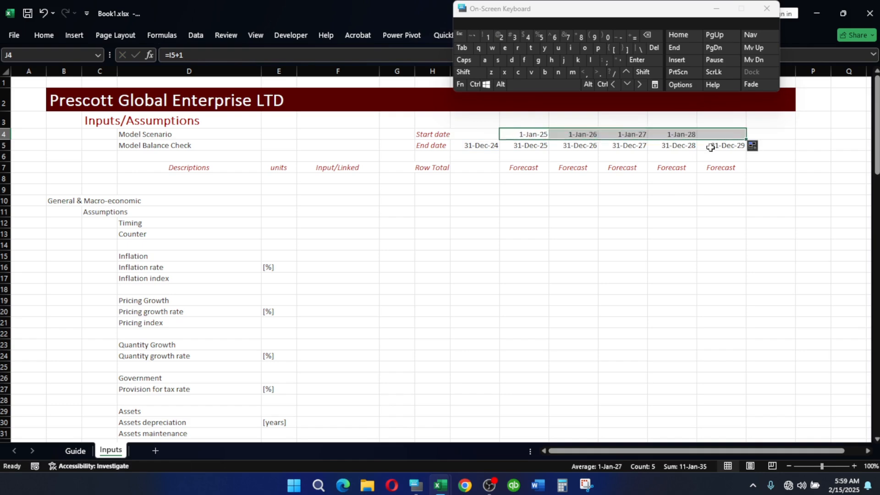
Enter =YEAR(J4) in J6 below the end dates and fill it across to N6.
left_click(536, 157)
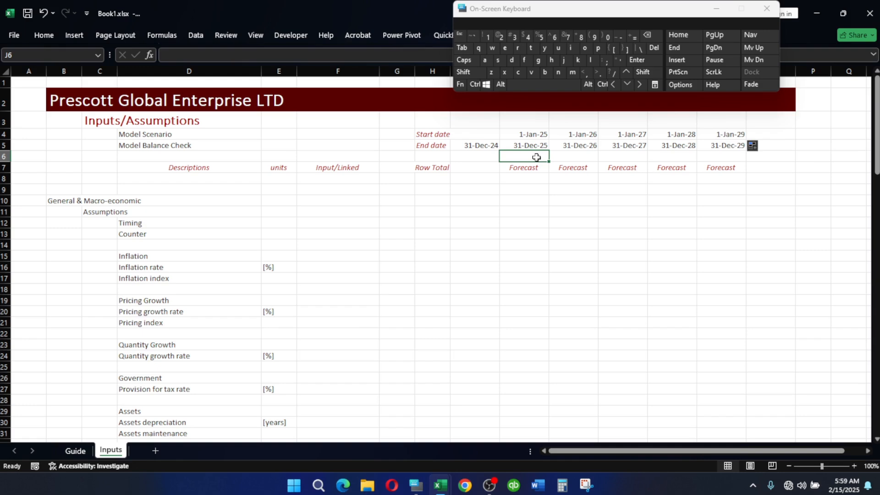
type("=year")
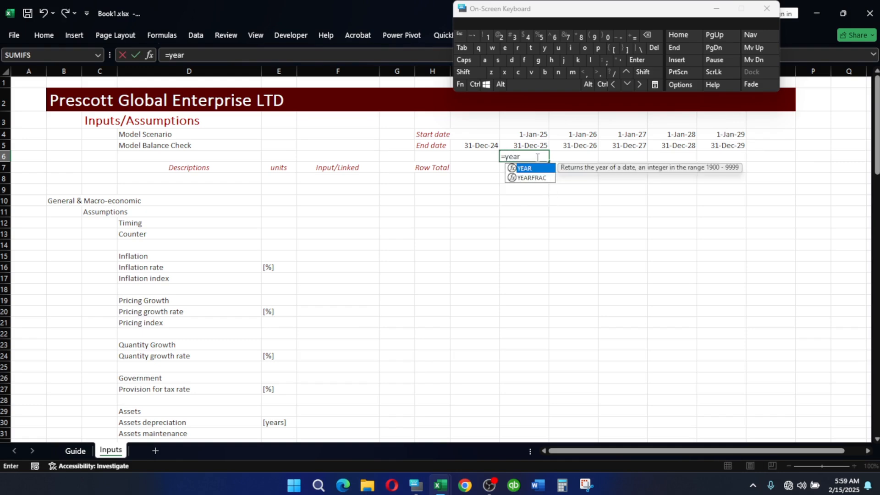
key("Tab")
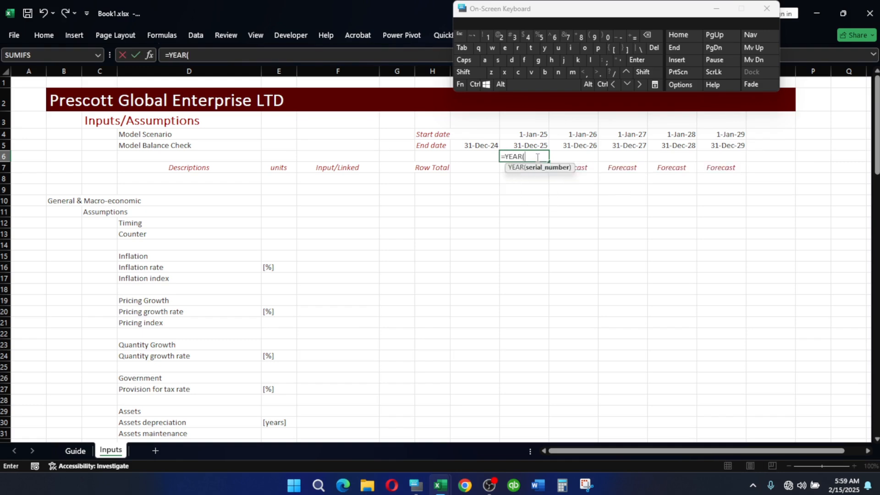
left_click(534, 134)
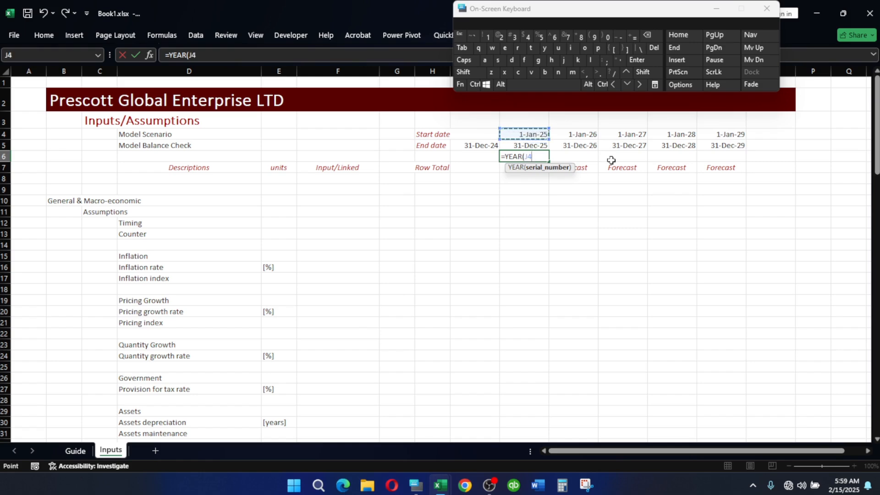
type(")")
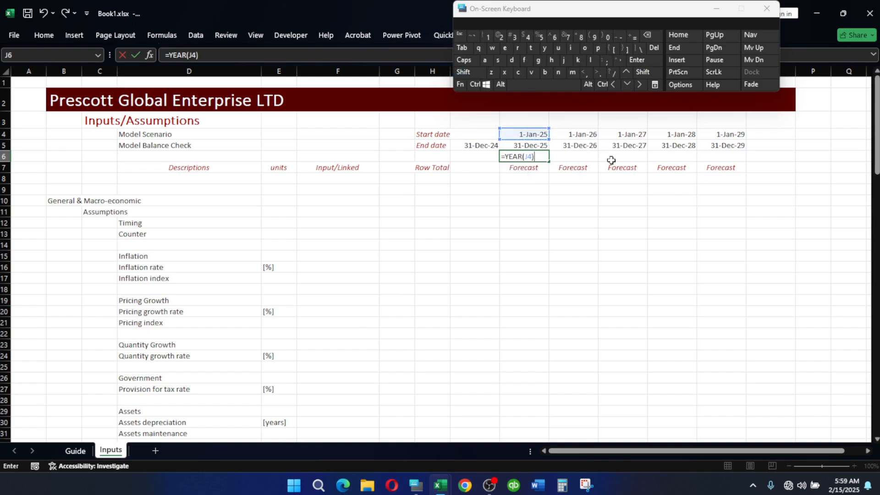
key("Return")
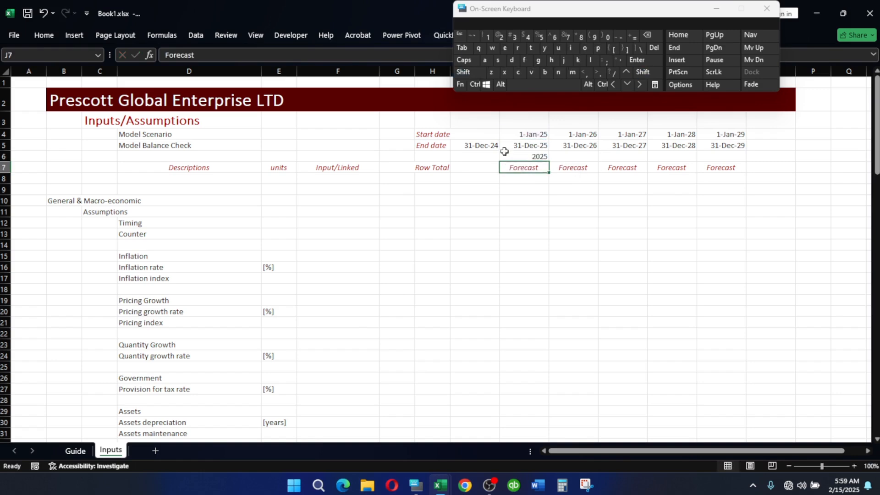
left_click(509, 154)
left_click_drag(551, 160, 722, 169)
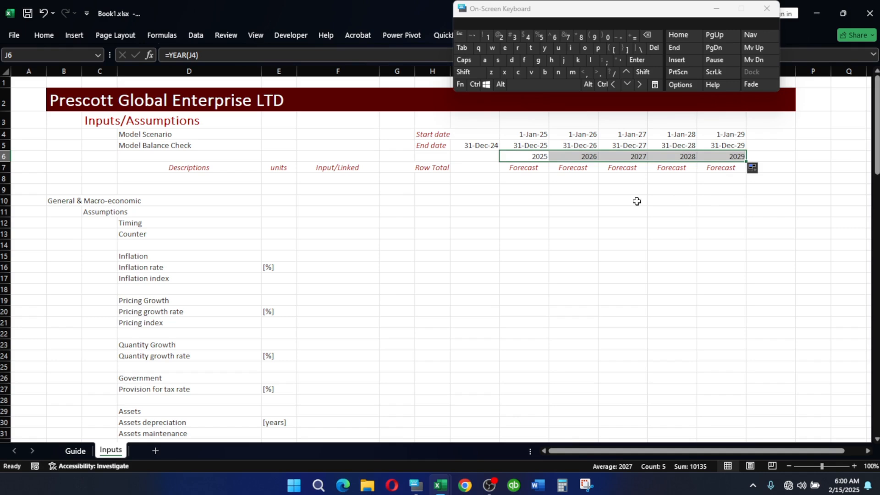
Label the row of years by entering Year in H6.
left_click(432, 155)
type("R")
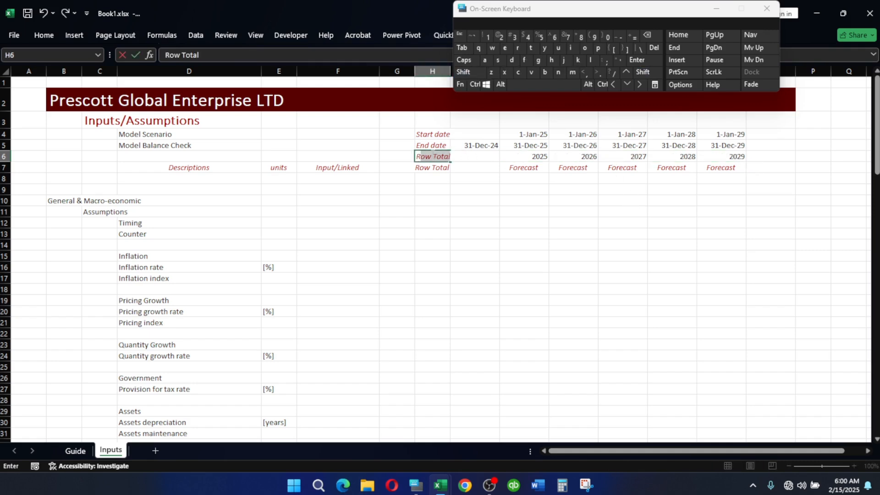
type("e")
key("BackSpace")
key("BackSpace")
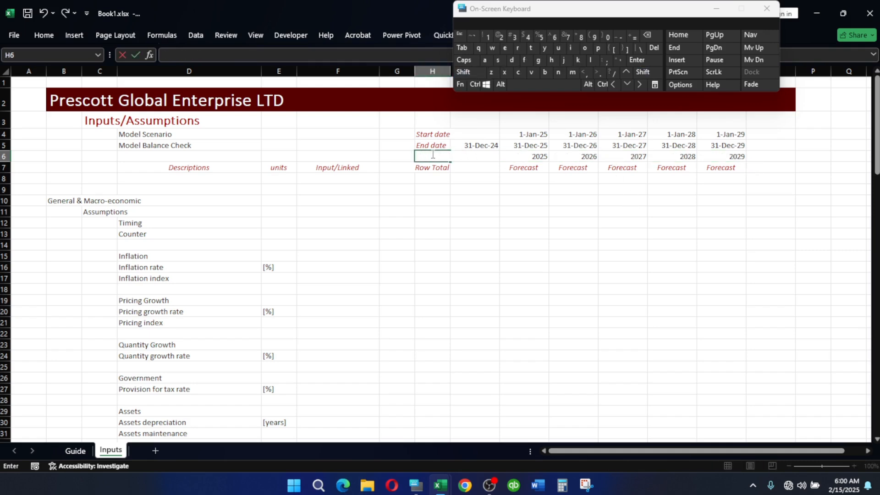
type("R")
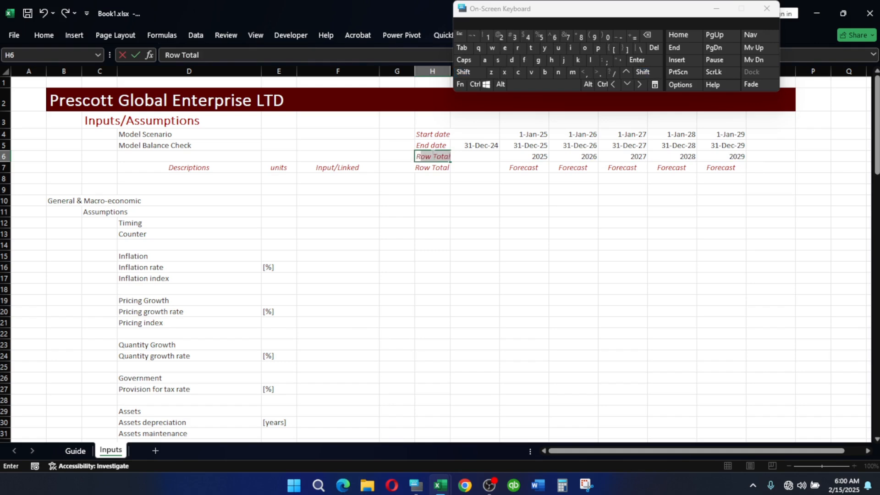
key("BackSpace")
key("BackSpace")
type("Year")
key("Return")
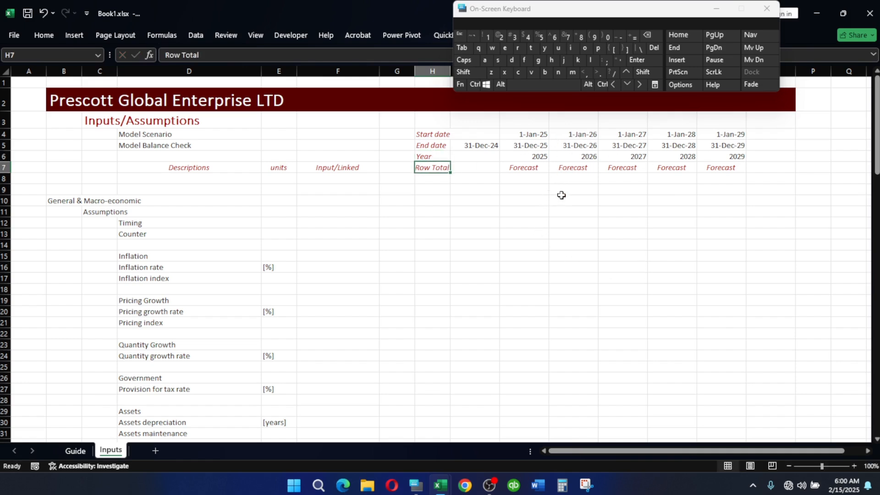
Hide all unused columns from P through XFD and return to cell A1.
left_click(51, 202)
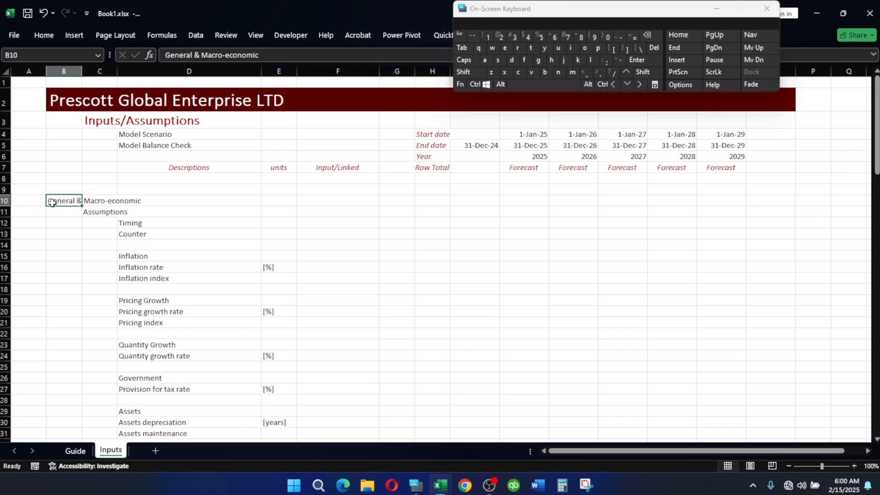
key("shift")
left_click(815, 70)
key("shift+Right")
key("shift+Right")
key("shift+Right")
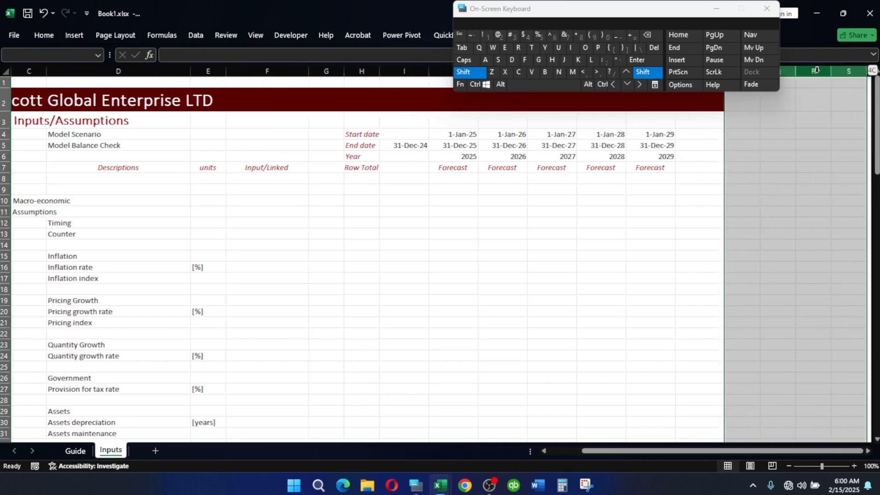
key("shift+Right")
key("ctrl+shift+Right")
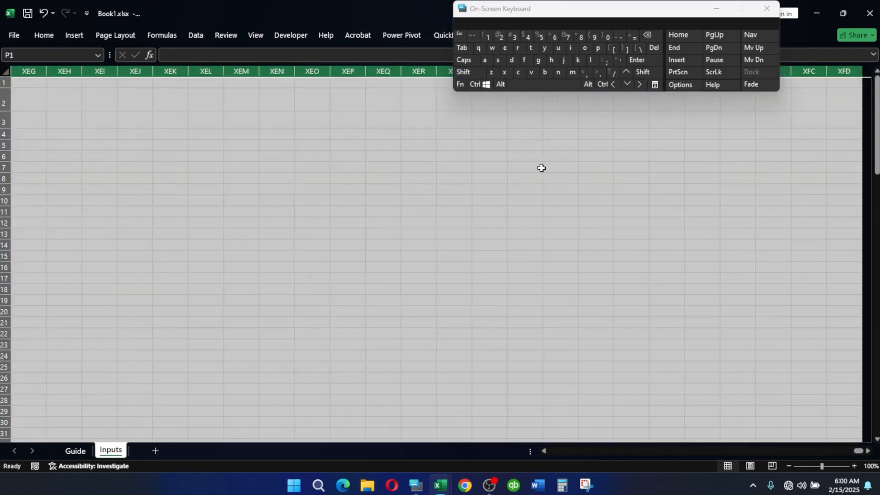
right_click(541, 168)
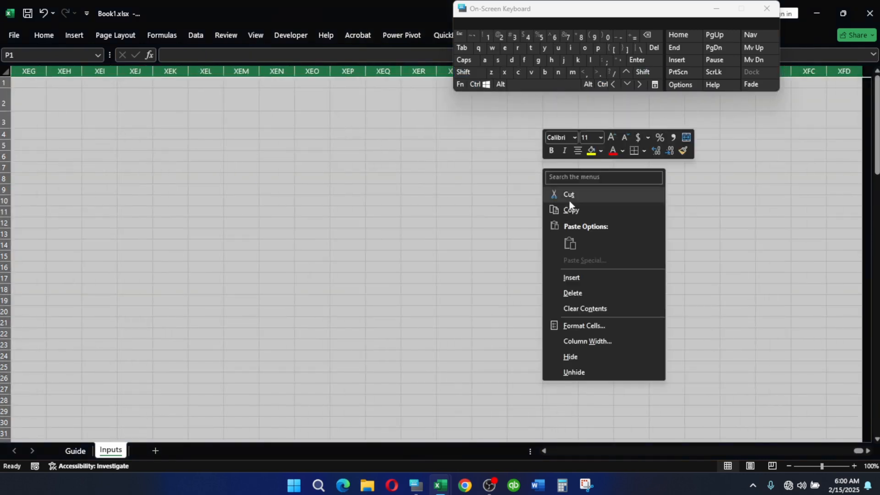
left_click(573, 371)
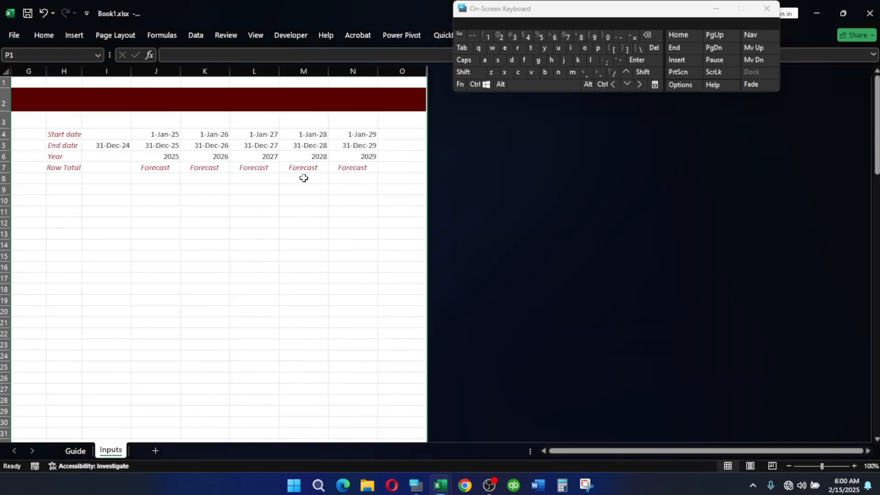
key("ctrl+Home")
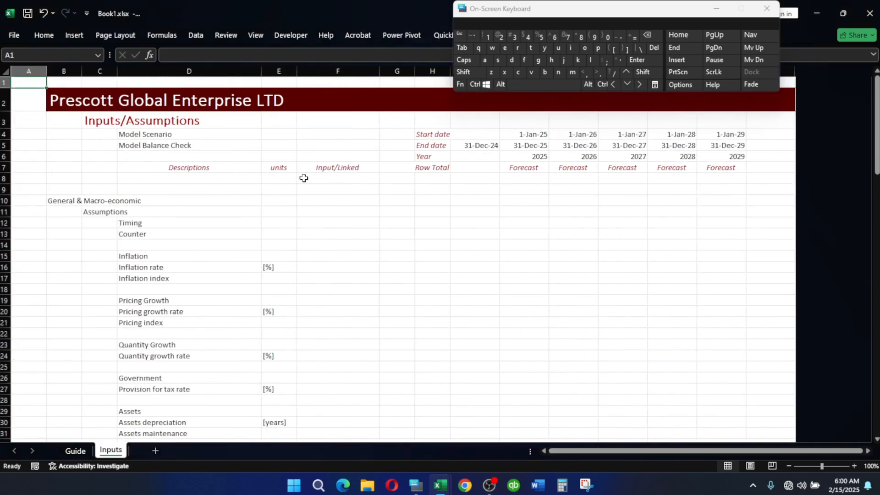
Apply the Heading 1 cell style to the General & Macro-economic row from B10 across to N10.
left_click(369, 210)
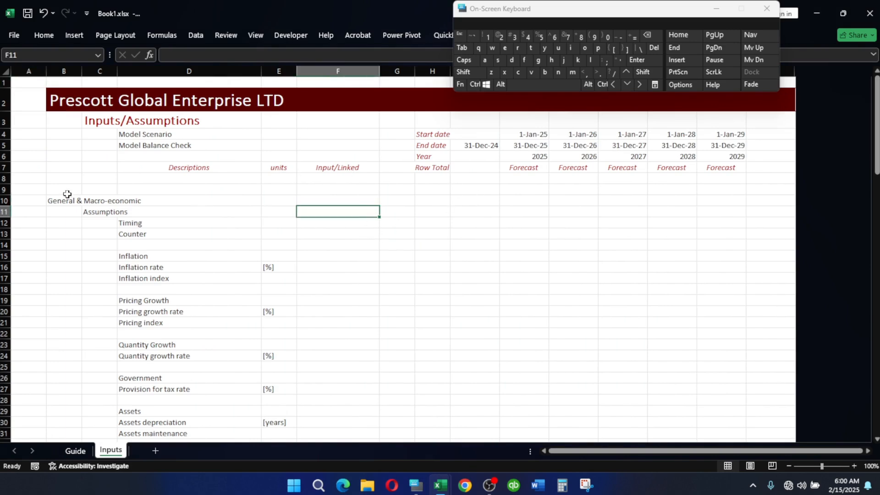
left_click(48, 199)
left_click_drag(47, 199, 720, 199)
key("alt+h")
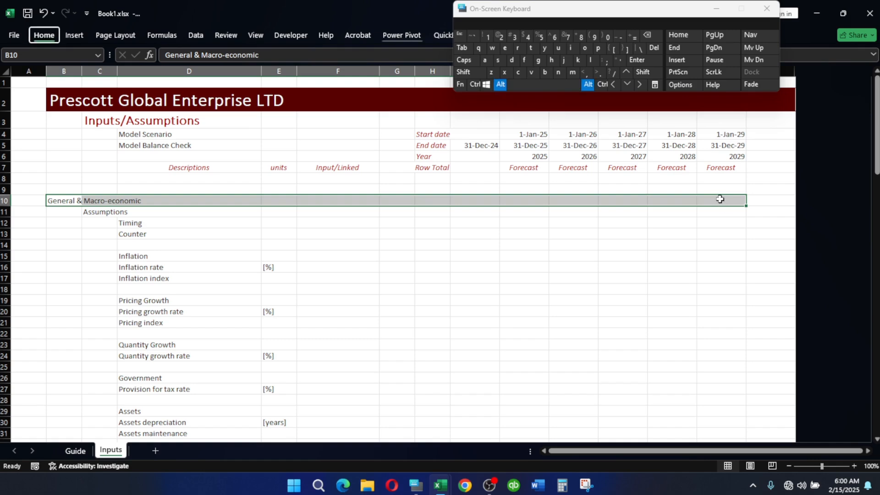
key("j")
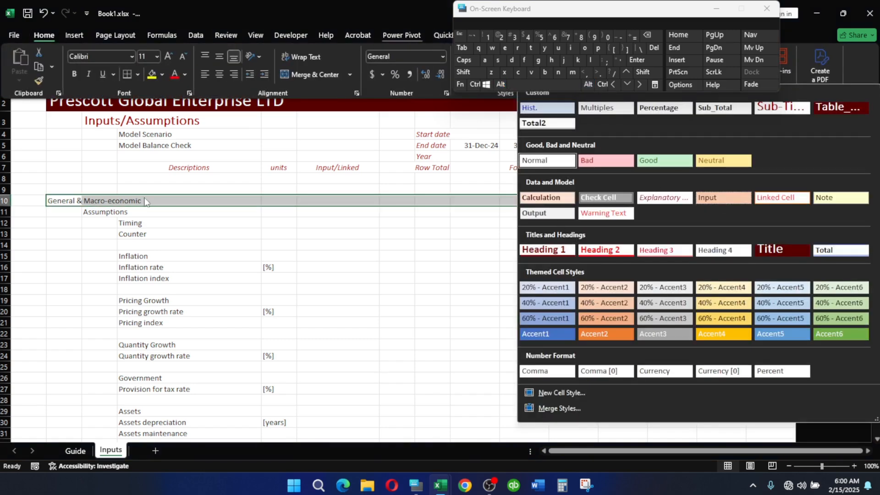
left_click(541, 250)
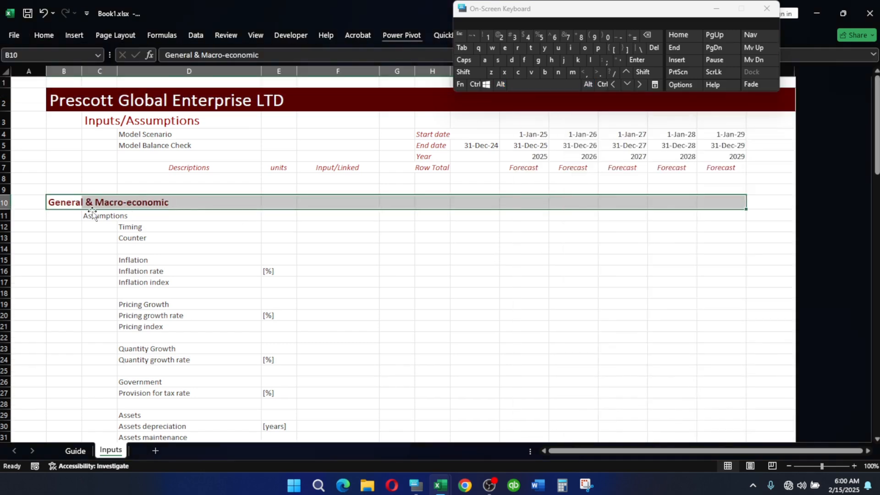
Apply the Heading 2 cell style to the Assumptions row from C11 across to N11.
left_click_drag(87, 213, 718, 213)
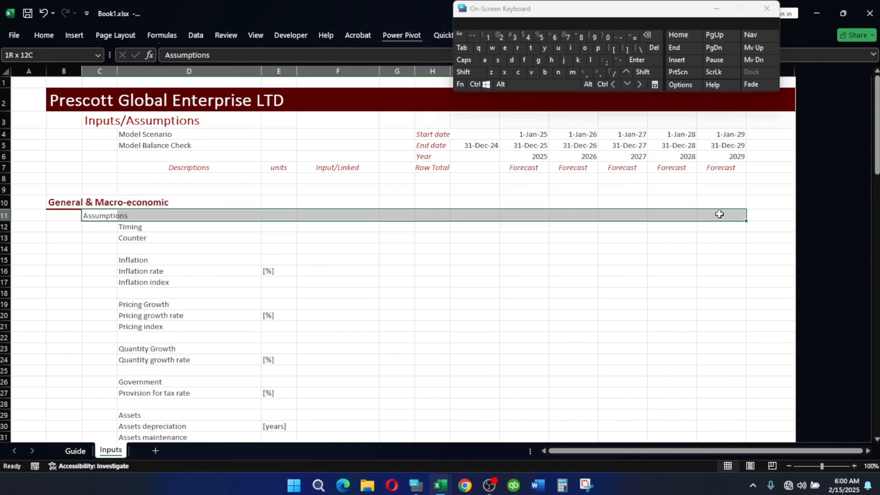
key("alt+h")
key("j")
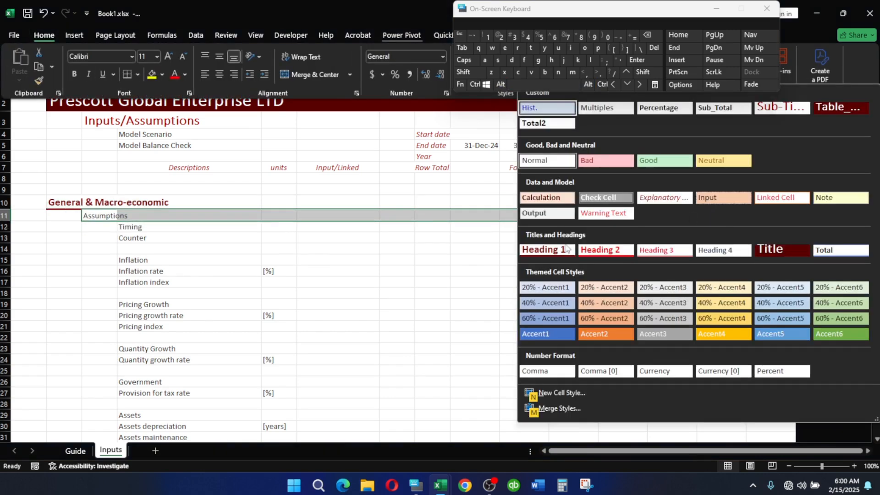
left_click(606, 252)
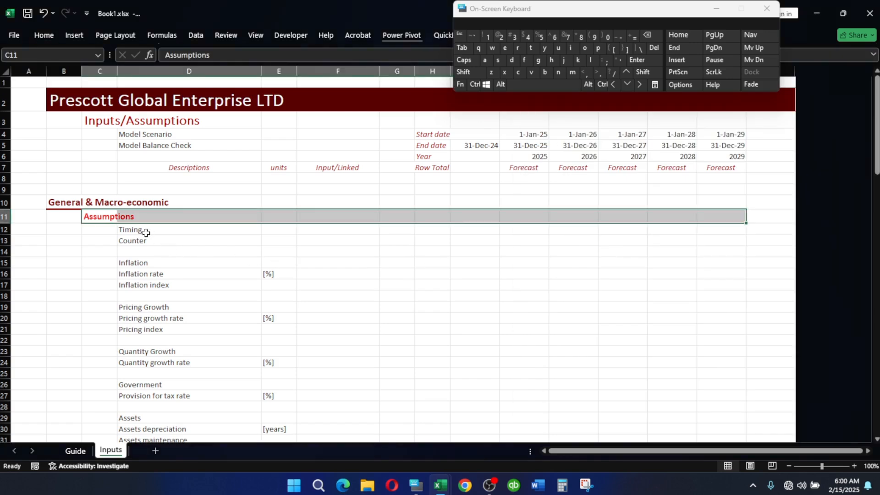
left_click(145, 233)
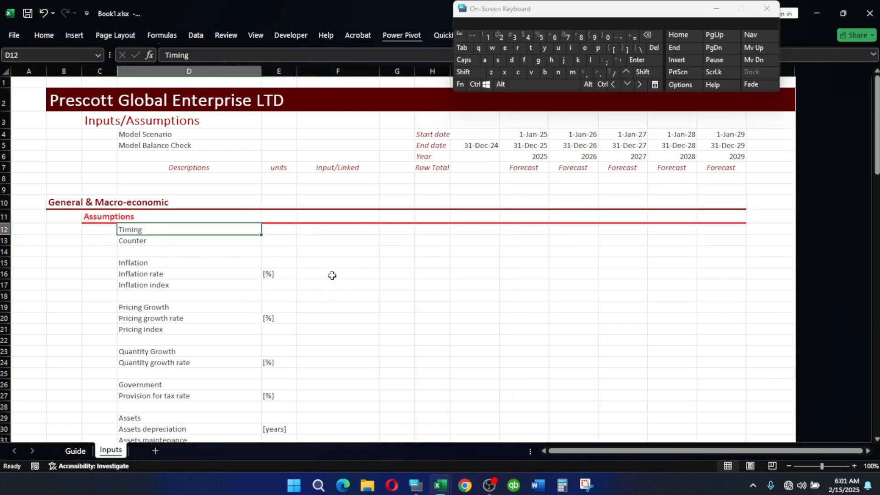
scroll(332, 275, "down", 1)
left_click(131, 210)
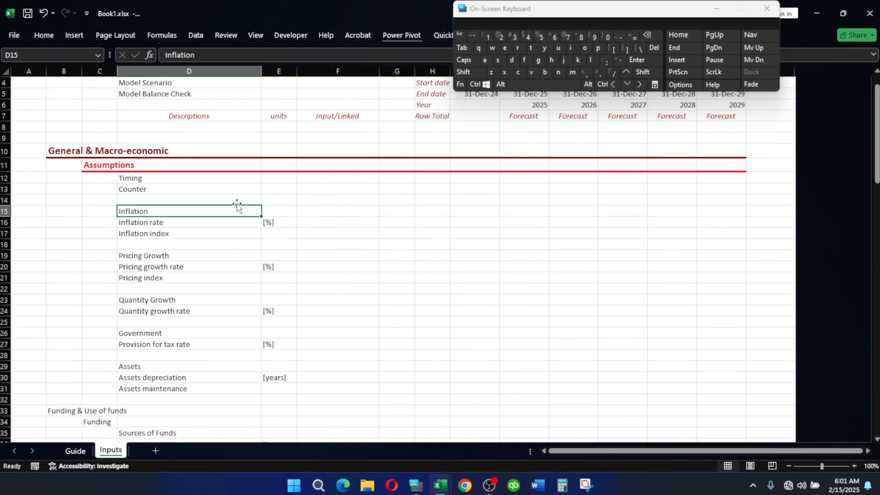
scroll(230, 222, "up", 1)
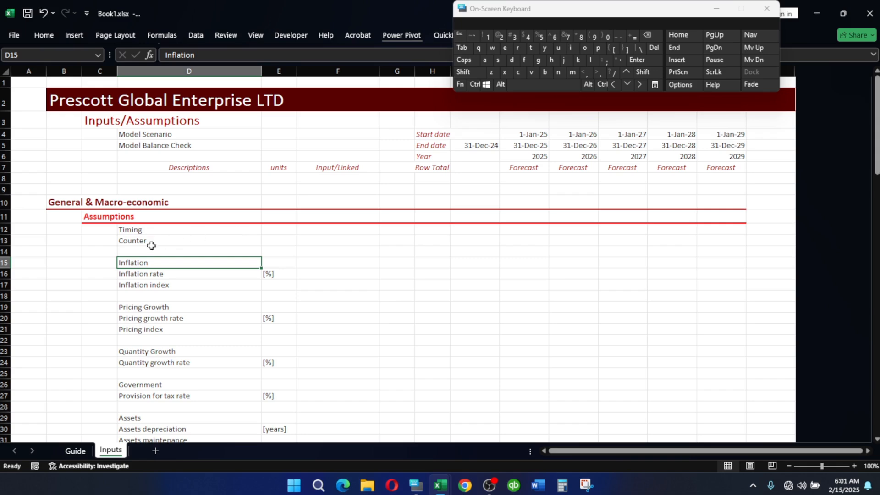
left_click(157, 229)
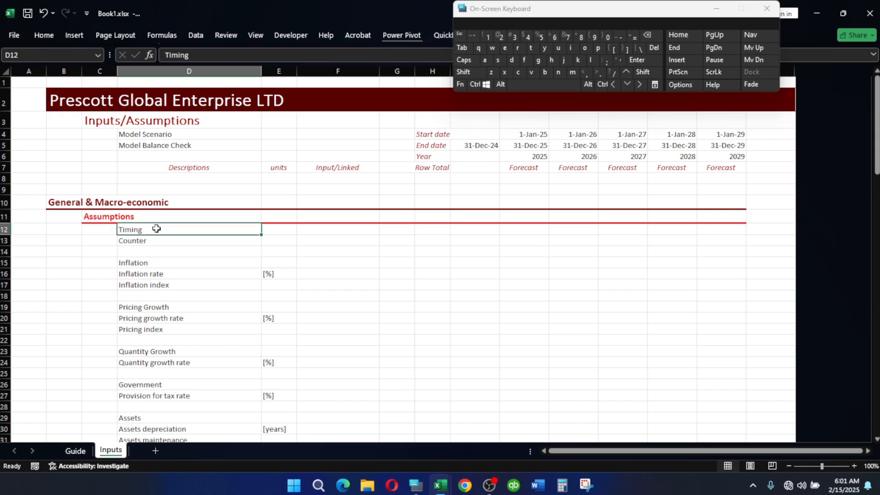
Enter =0+1 in J12 of the Timing row and fill it across to N12.
left_click(534, 228)
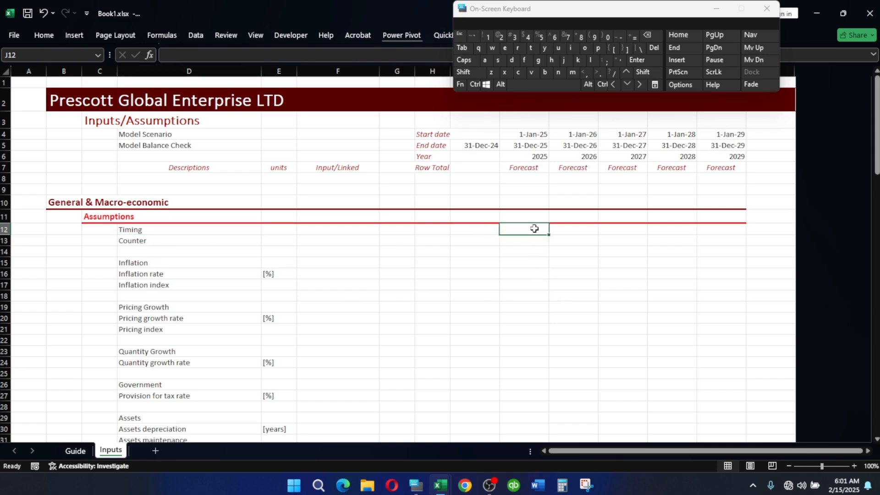
type("0")
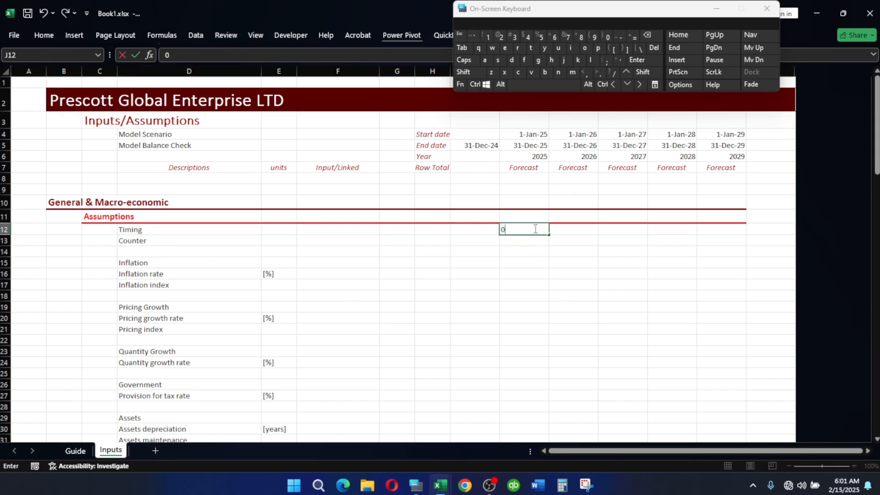
key("BackSpace")
type("=")
key("shift")
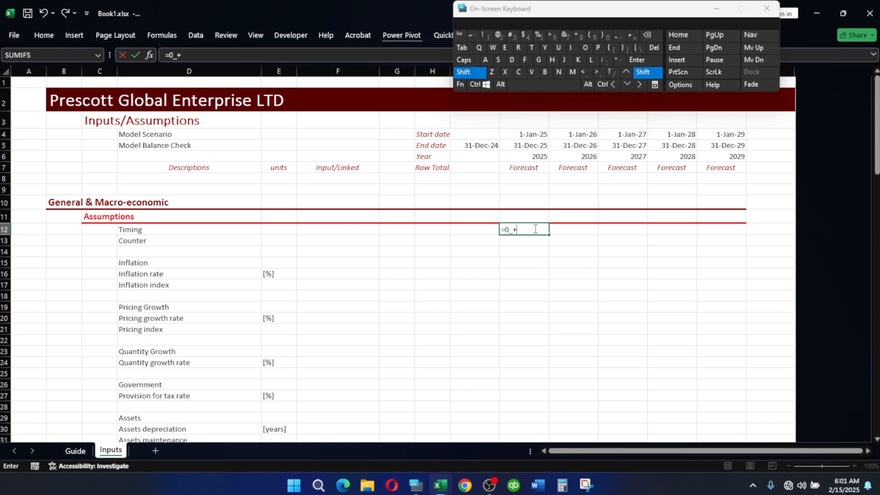
type("+")
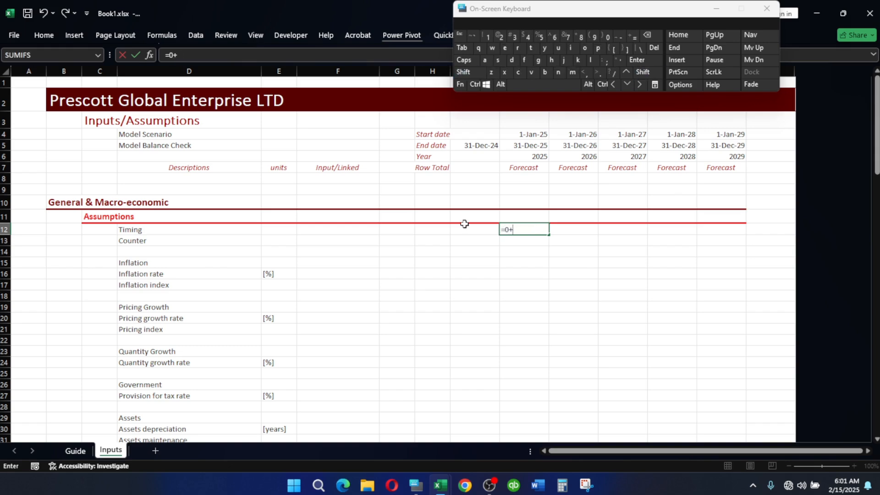
type("1")
key("Return")
left_click(525, 227)
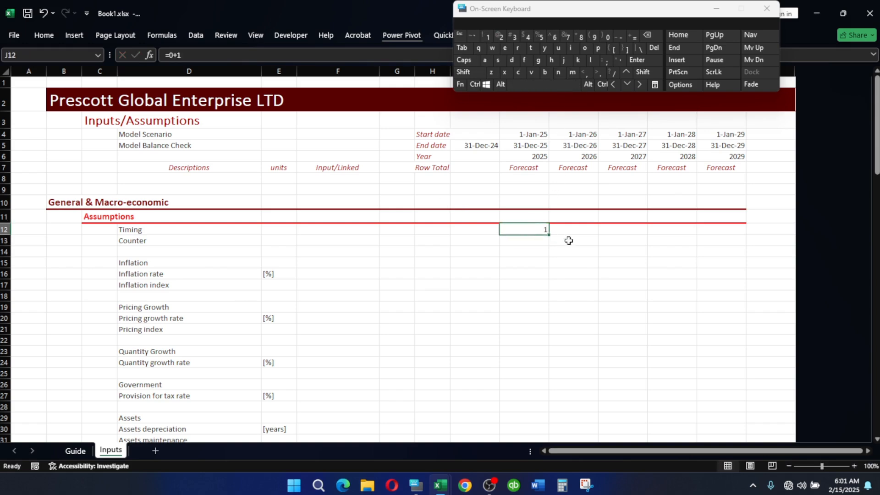
left_click_drag(548, 235, 727, 231)
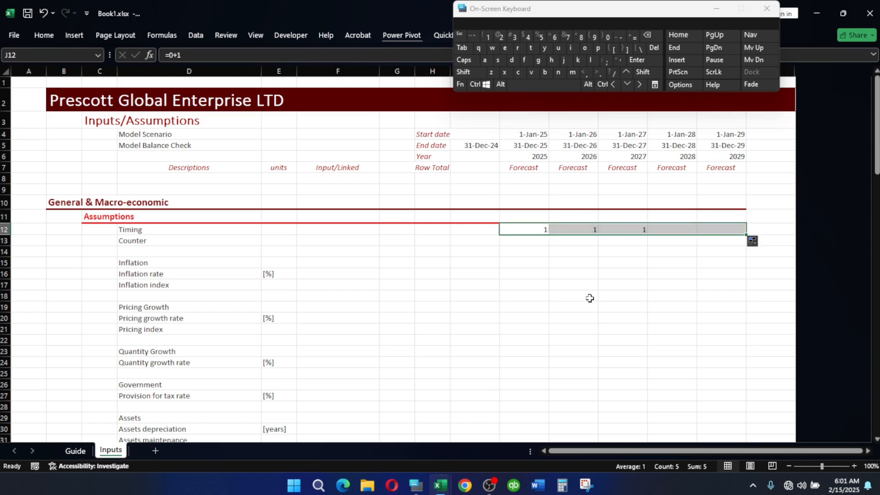
Enter 0 in I12 as the starting value of the Timing row.
left_click(483, 230)
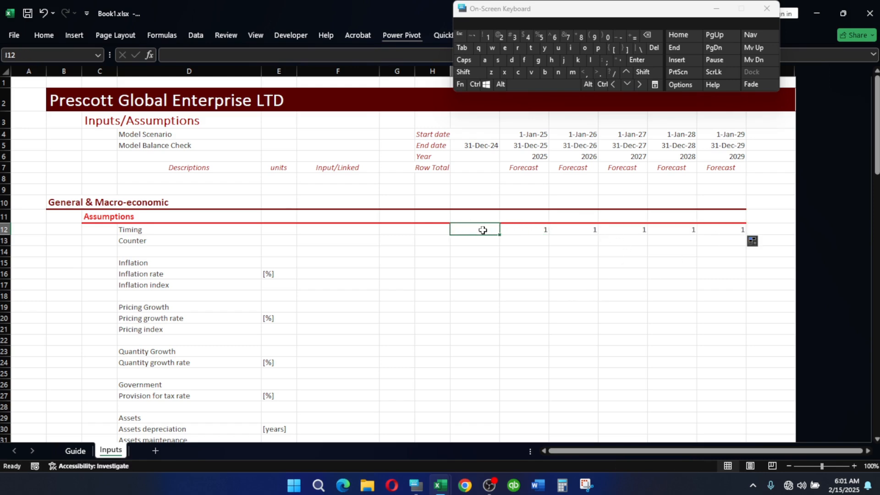
type("0")
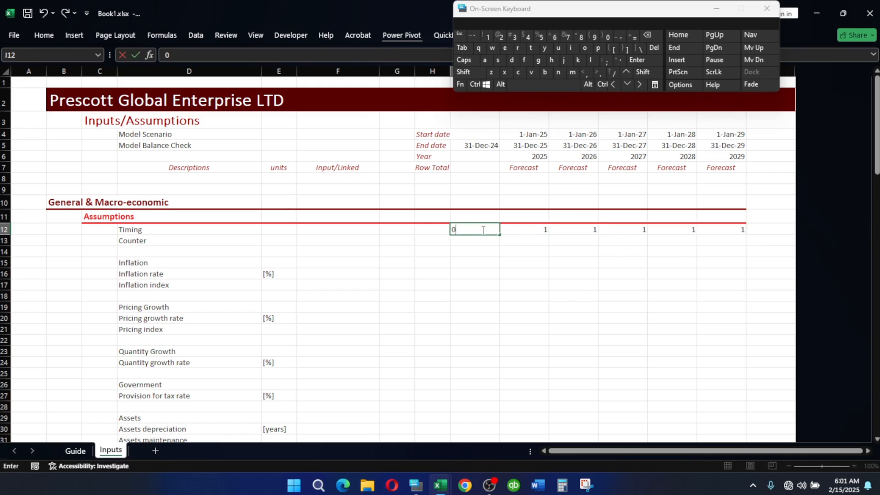
left_click(533, 264)
Replace the formula in J12 of the Timing row with =I12+1 and fill it across to N12.
left_click(527, 228)
type("=")
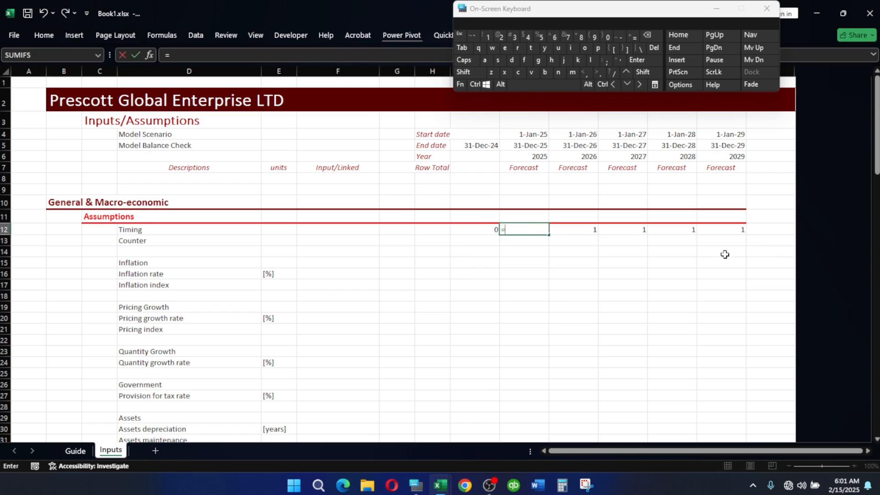
left_click(494, 230)
type("+")
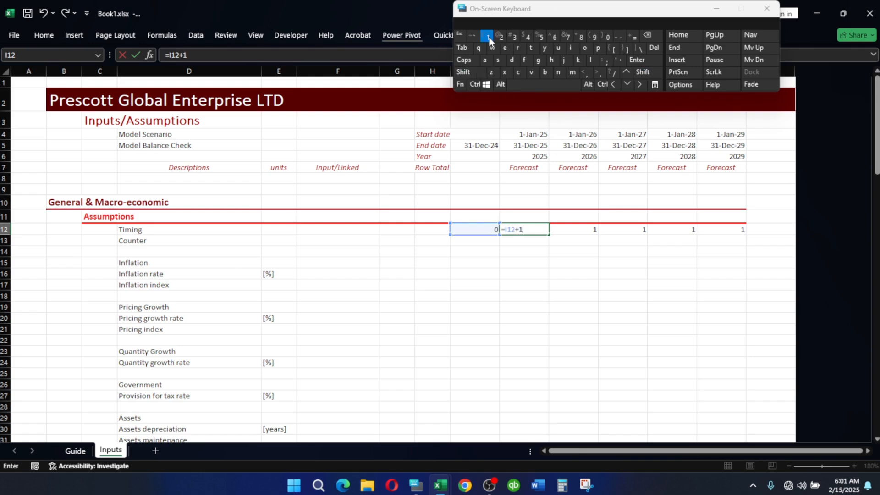
type("1")
key("Return")
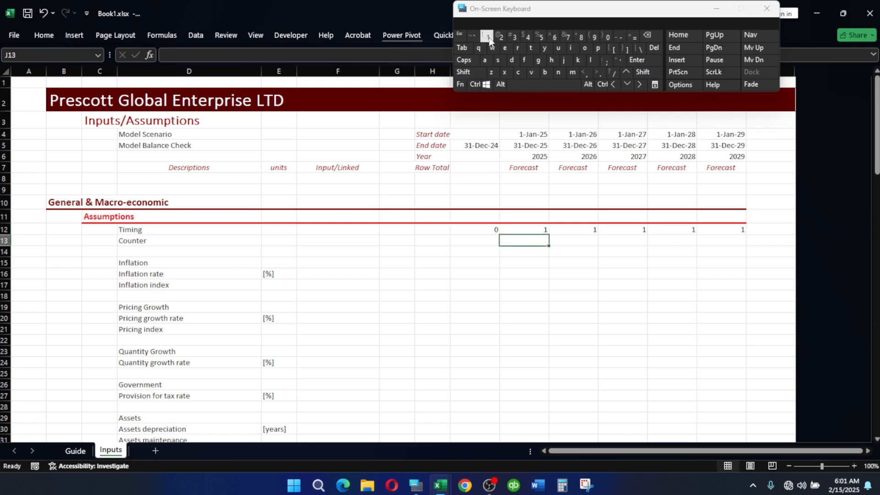
left_click(540, 225)
left_click_drag(549, 234, 746, 234)
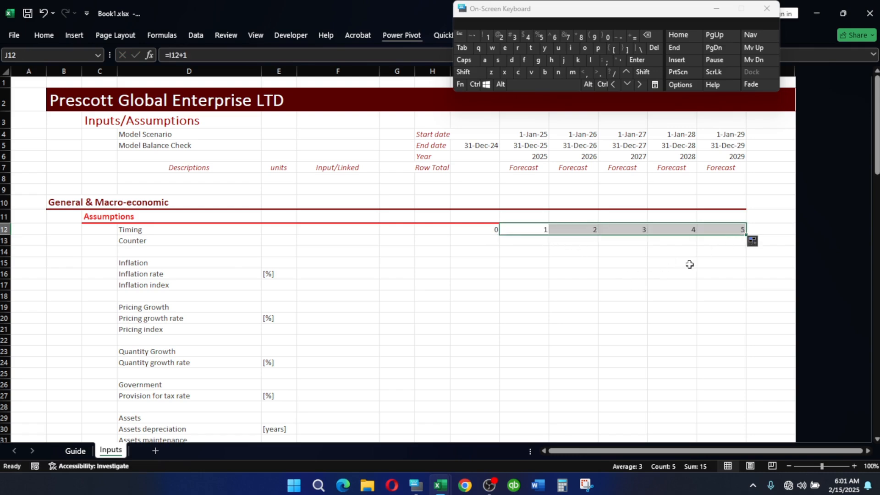
left_click(689, 264)
Clear the starting value from I12 in the Timing row.
left_click(485, 230)
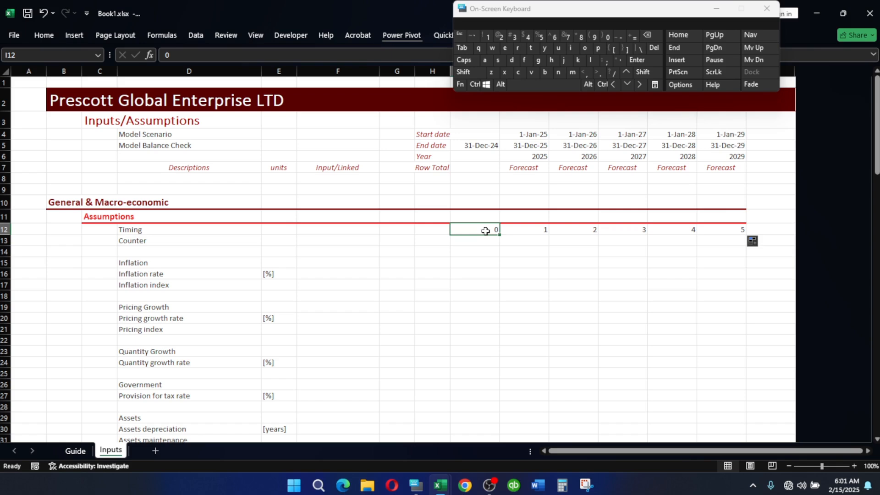
key("Delete")
left_click(563, 259)
Minimize the on-screen keyboard and apply the Input cell style to the Timing values in J12:N12.
left_click(542, 240)
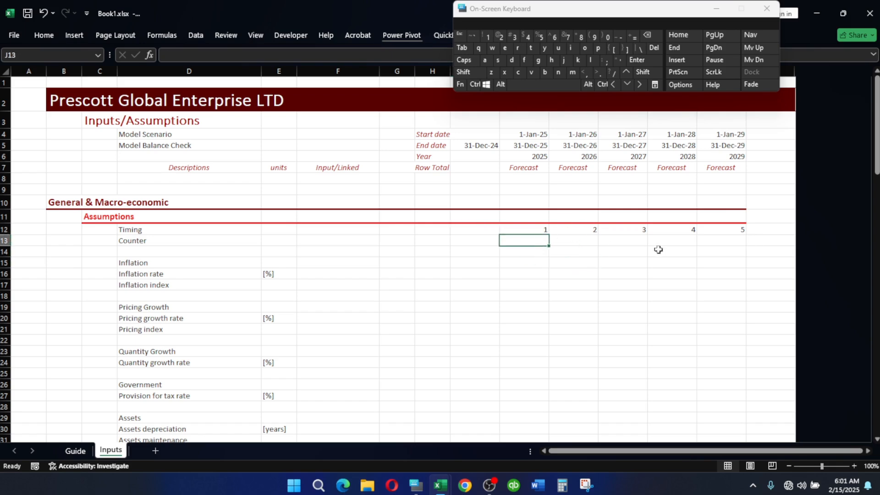
left_click_drag(528, 232, 710, 234)
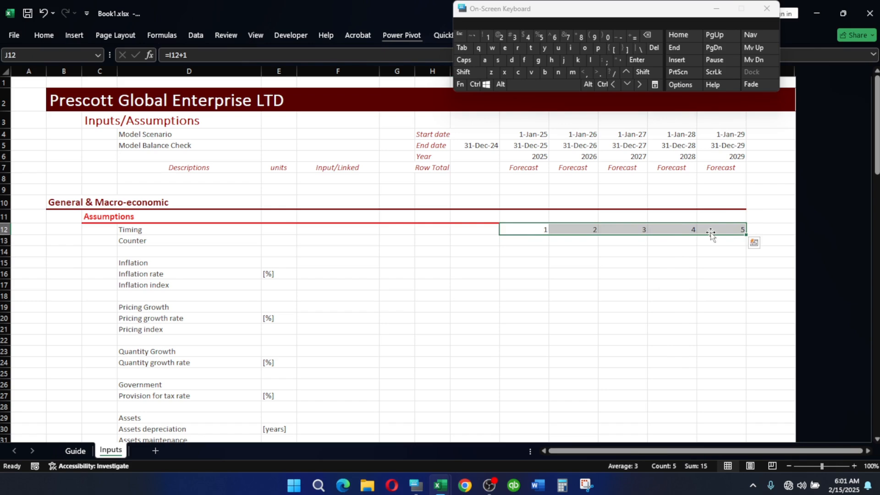
left_click(714, 9)
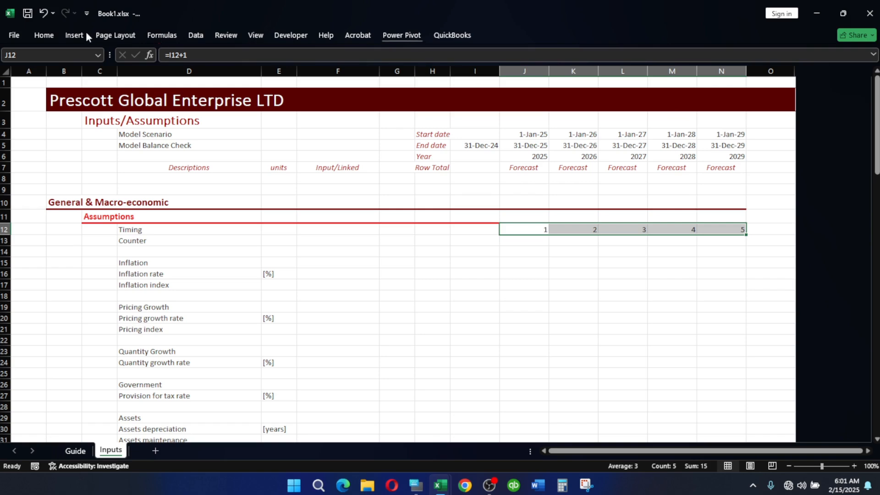
key("alt+h")
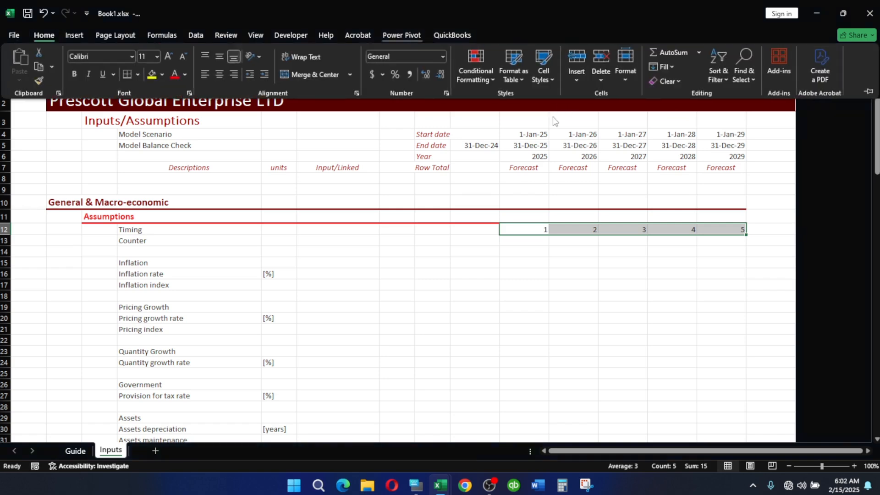
key("j")
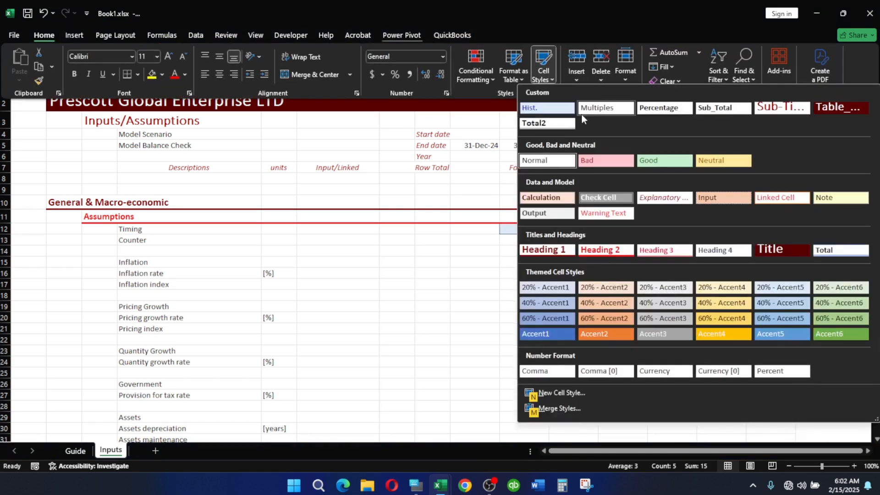
left_click(721, 198)
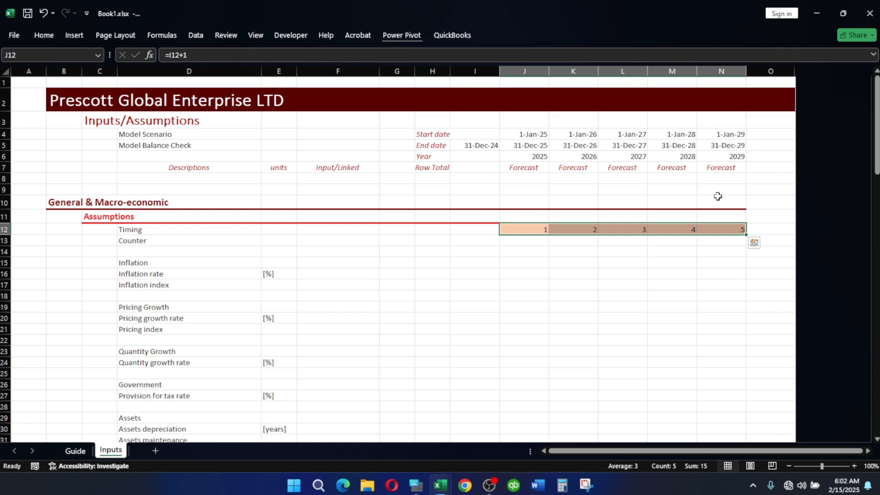
Duplicate the Hist. cell style as a new style named Hardcore that includes only the font, without number, border or fill formatting.
key("alt+h")
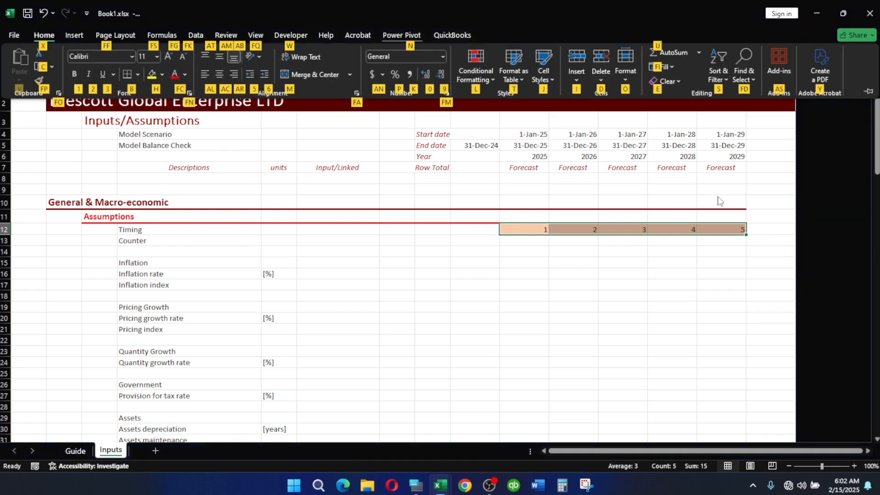
key("j")
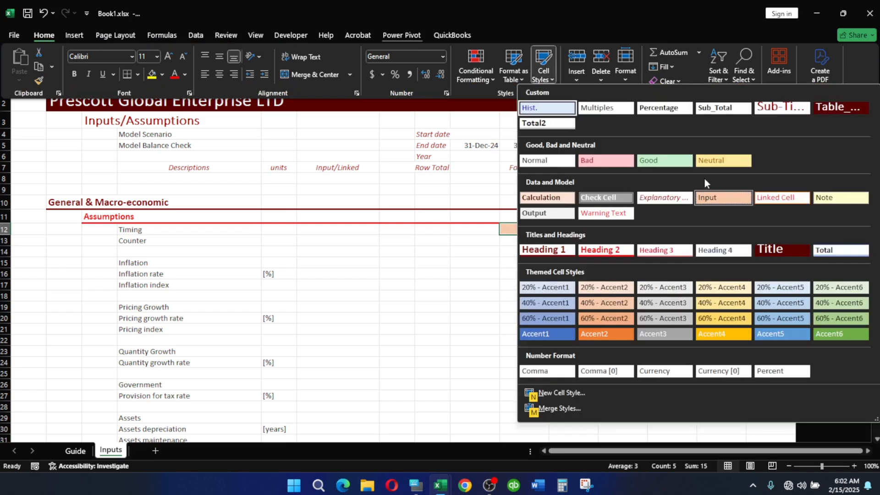
right_click(551, 110)
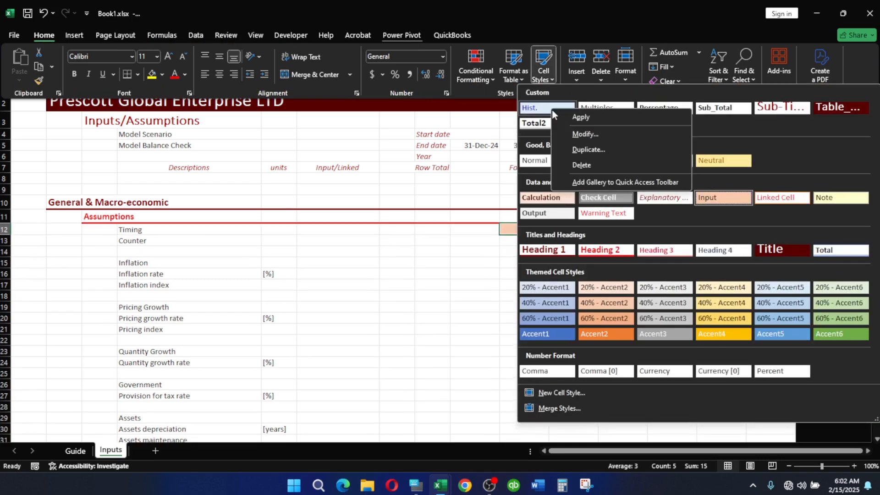
left_click(587, 149)
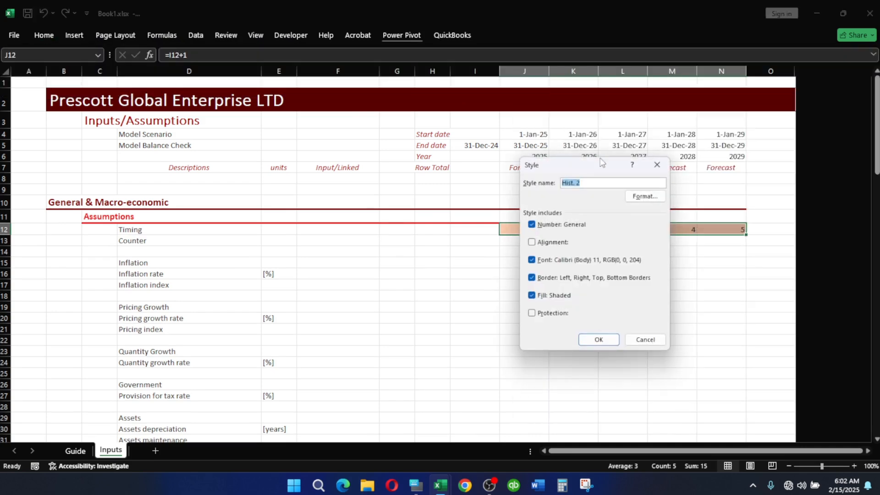
left_click(532, 225)
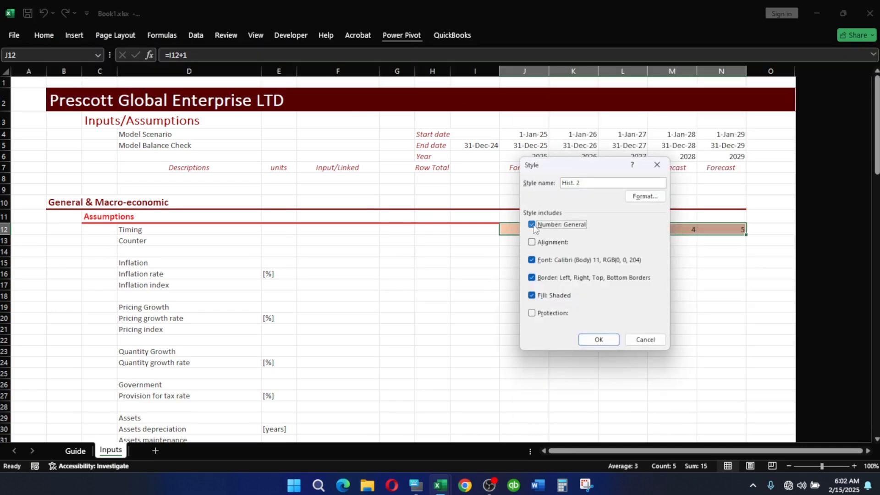
left_click(532, 278)
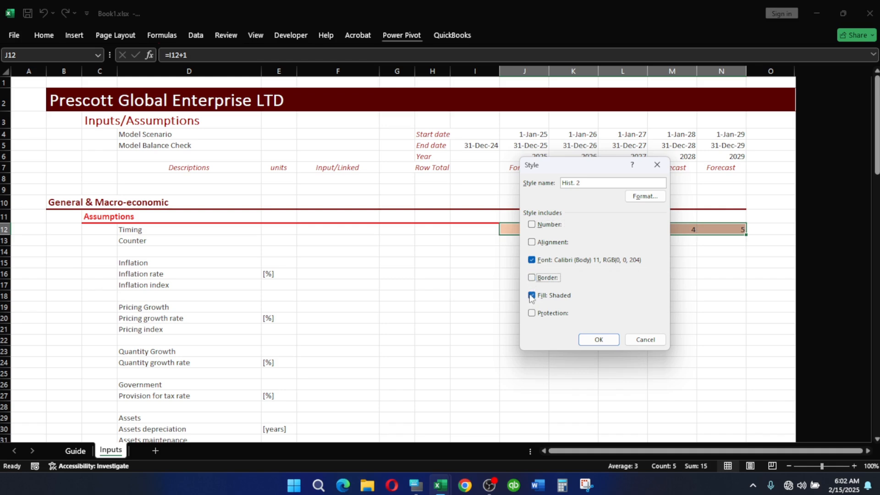
left_click(531, 296)
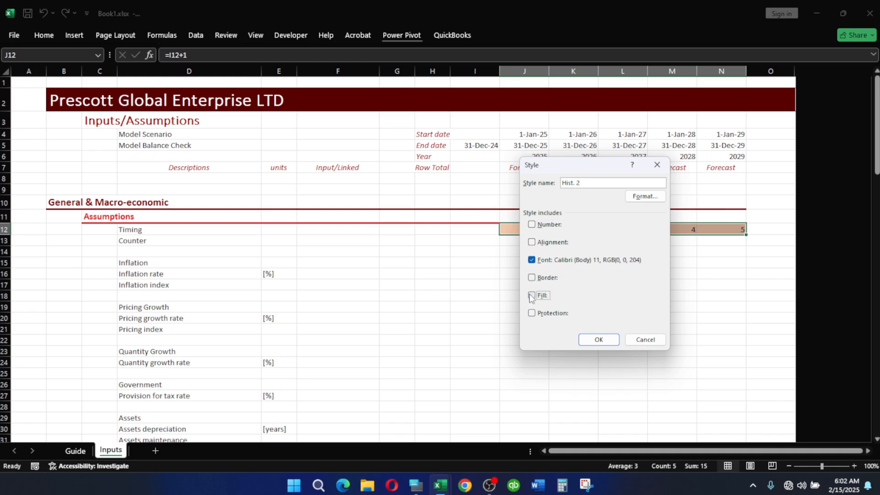
left_click(635, 199)
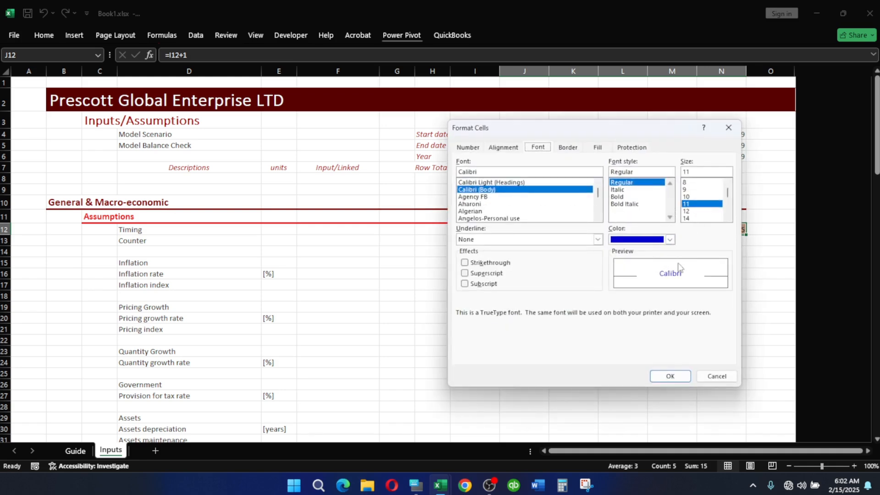
left_click(670, 376)
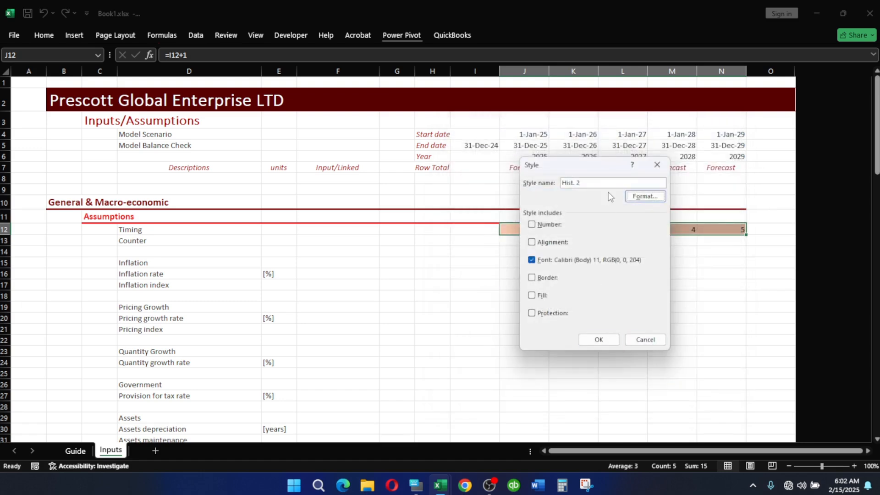
left_click_drag(603, 183, 487, 163)
type("Hardcore")
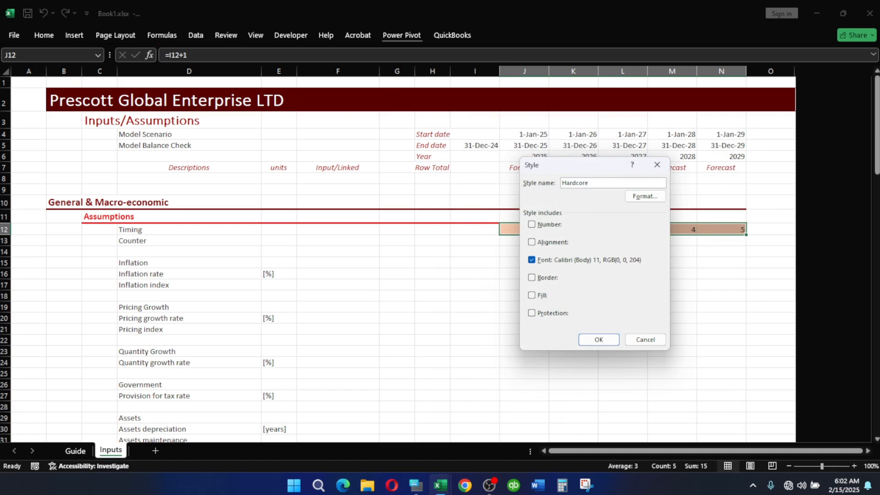
key("Return")
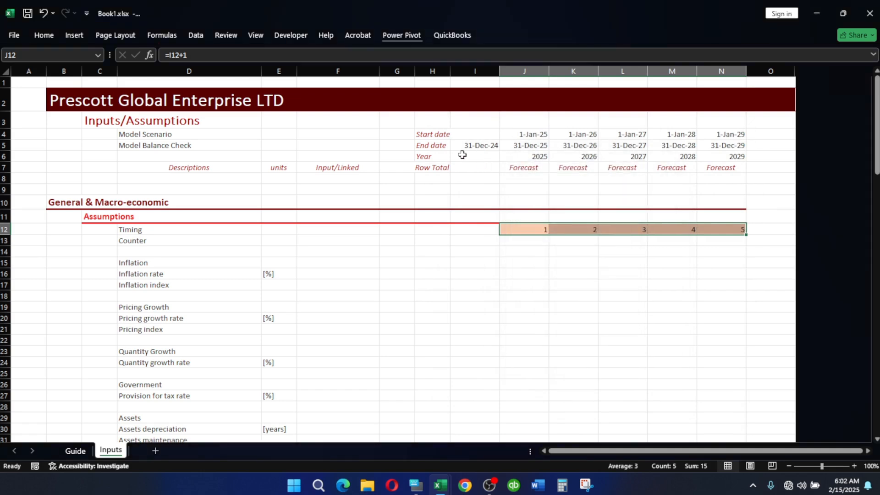
Apply the Hardcore cell style to the Timing row values in J12:N12.
key("alt+h")
key("j")
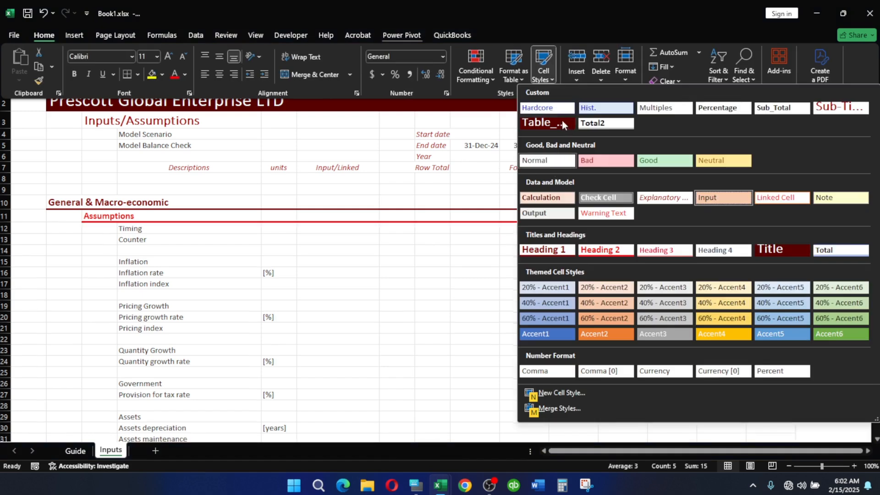
left_click(545, 108)
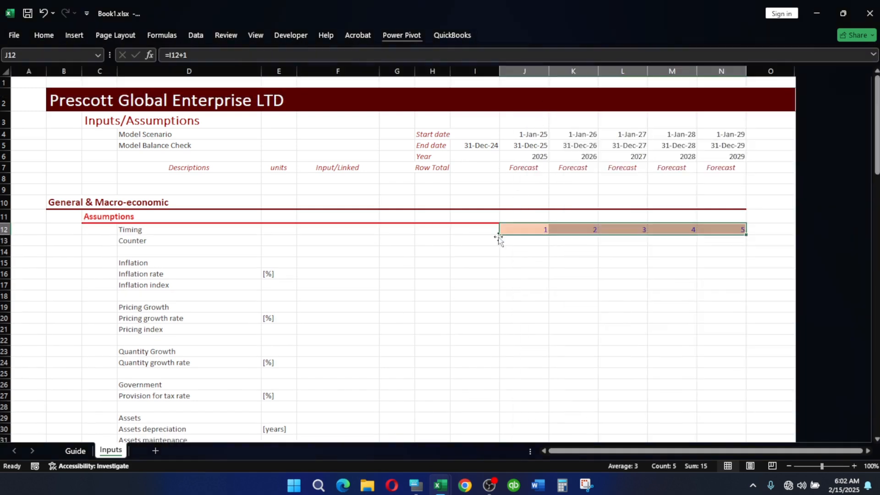
left_click(546, 294)
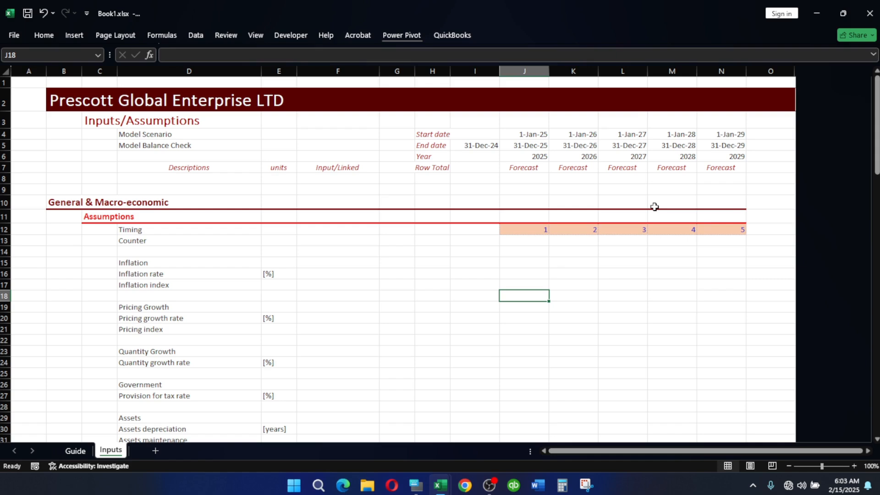
Check the counter layout in the Umi Priceless Enterprise-BUSINESS MODEL workbook and move Book1's J12:N12 values down to the Counter row, J13:N13.
mouse_move(439, 485)
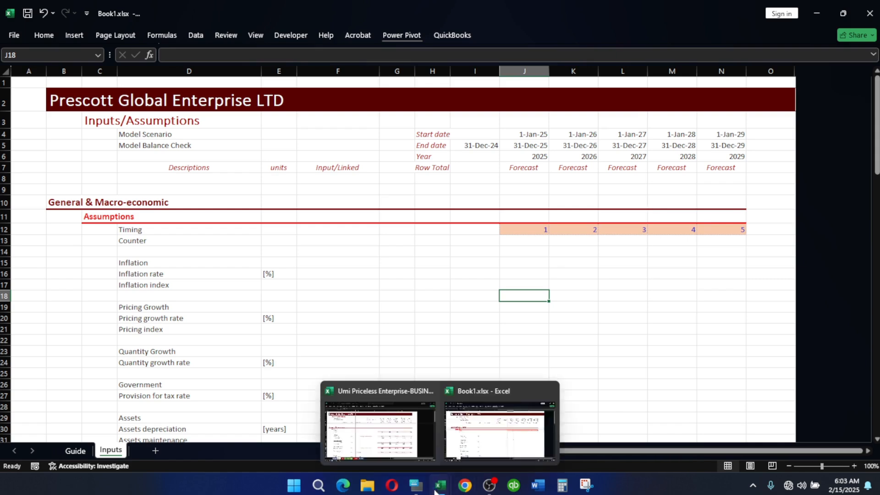
left_click(386, 438)
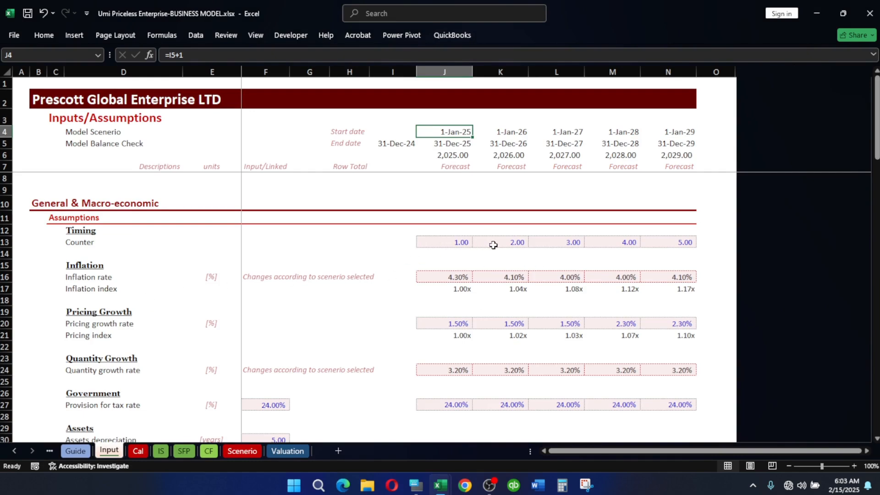
mouse_move(473, 479)
mouse_move(440, 484)
left_click(504, 424)
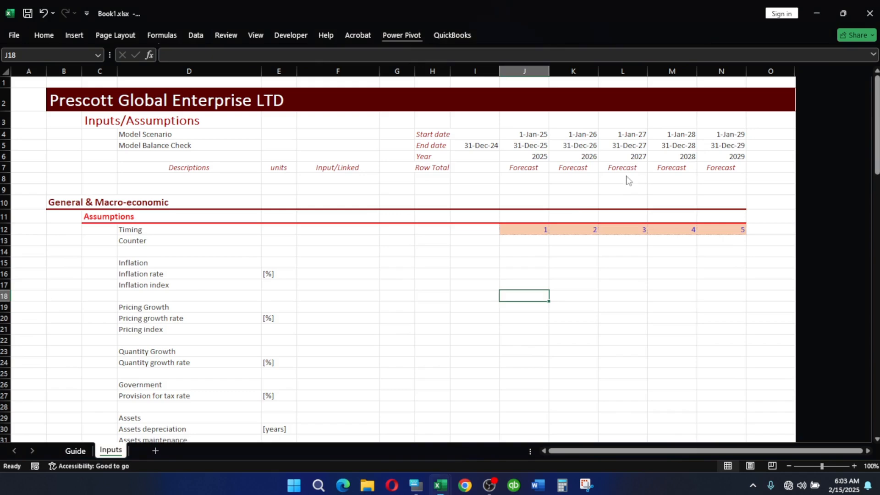
left_click_drag(511, 228, 724, 228)
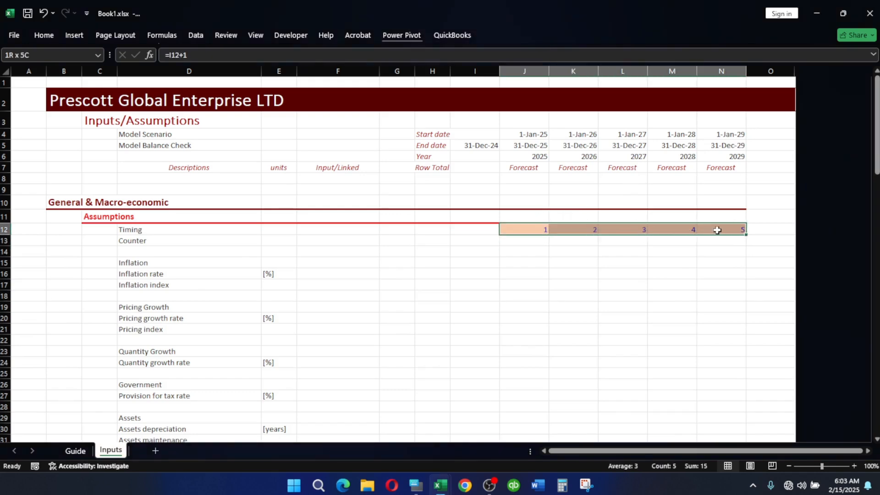
left_click_drag(526, 230, 722, 228)
left_click_drag(516, 227, 719, 232)
left_click_drag(541, 231, 735, 229)
left_click_drag(520, 235, 521, 241)
Bold the Timing, Inflation, Pricing Growth and Government headings in column D.
left_click(131, 229)
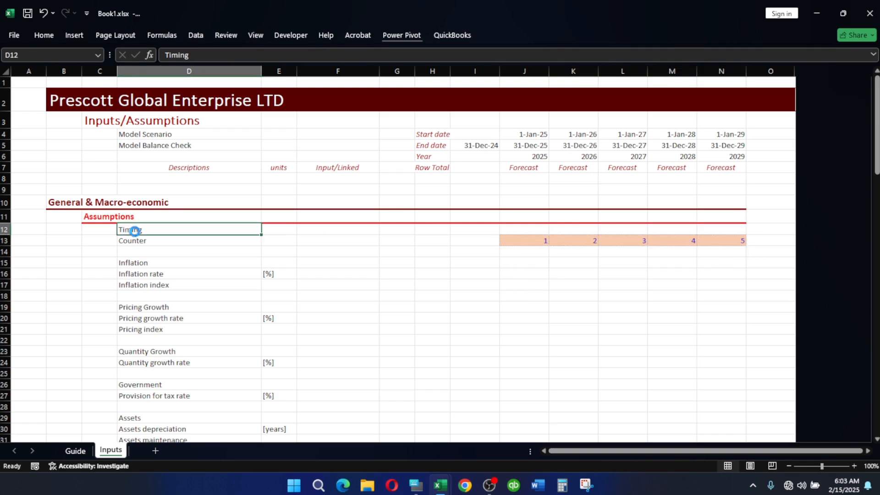
left_click(123, 260)
key("ctrl+b")
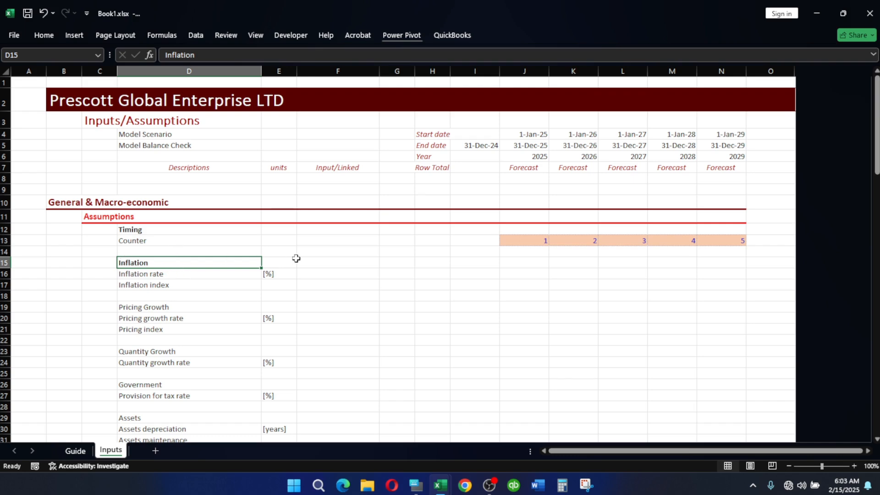
left_click(136, 306)
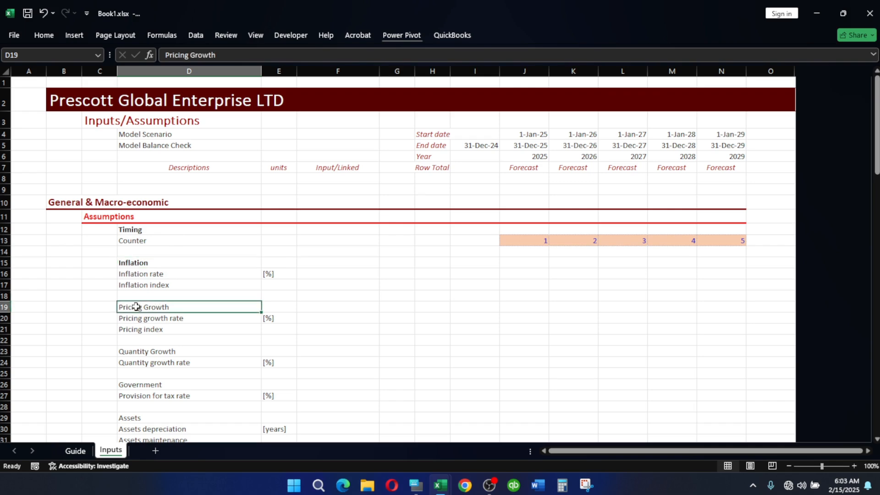
key("ctrl+b")
scroll(229, 334, "down", 2)
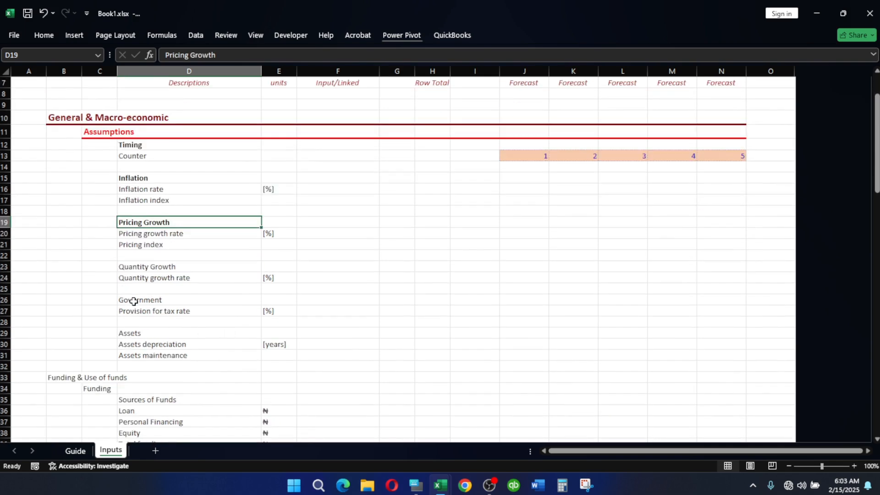
left_click(134, 301)
key("ctrl+b")
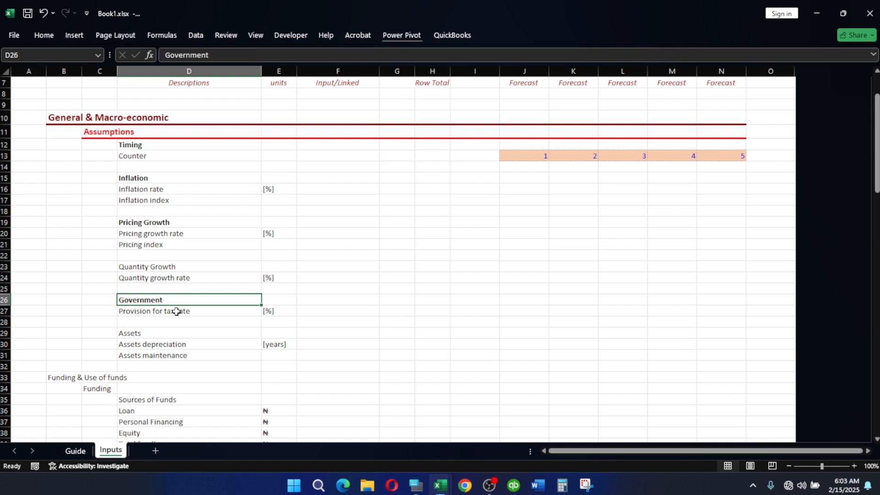
Enter 30% as the provision for tax rate in F27, using the Percentage cell style.
left_click(315, 312)
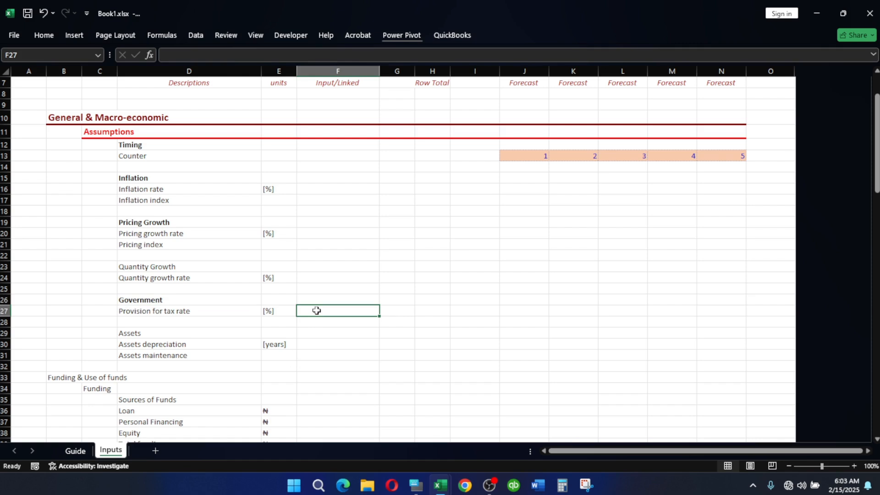
type("30")
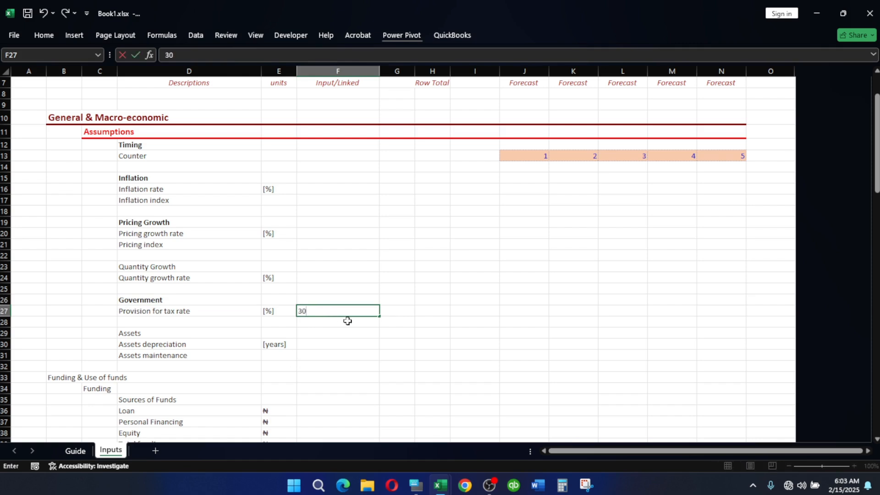
key("Return")
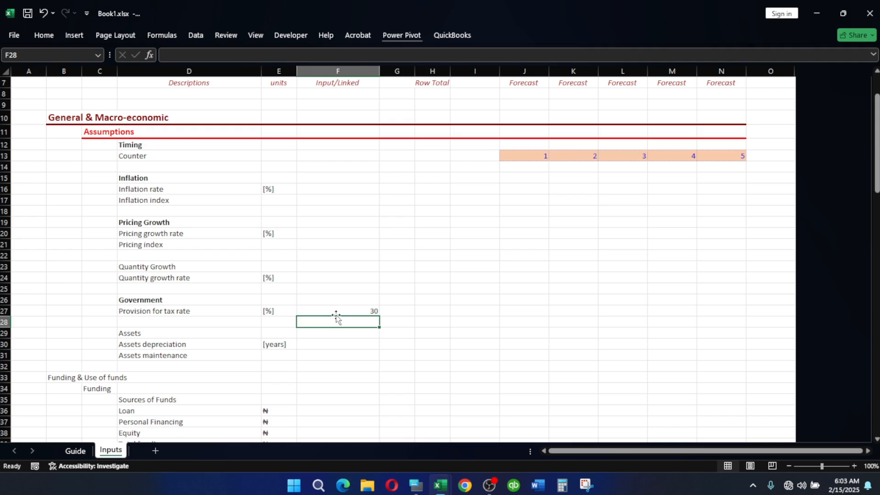
left_click(341, 308)
key("alt+h")
key("j")
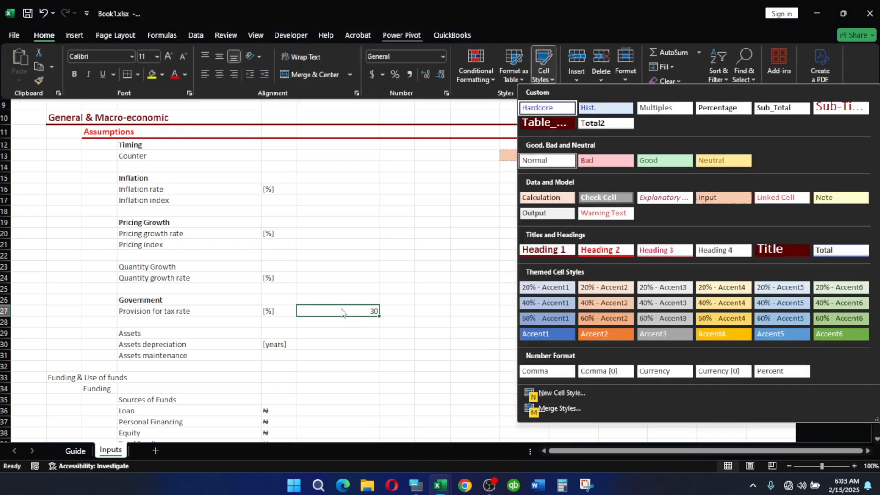
left_click(721, 105)
type("30")
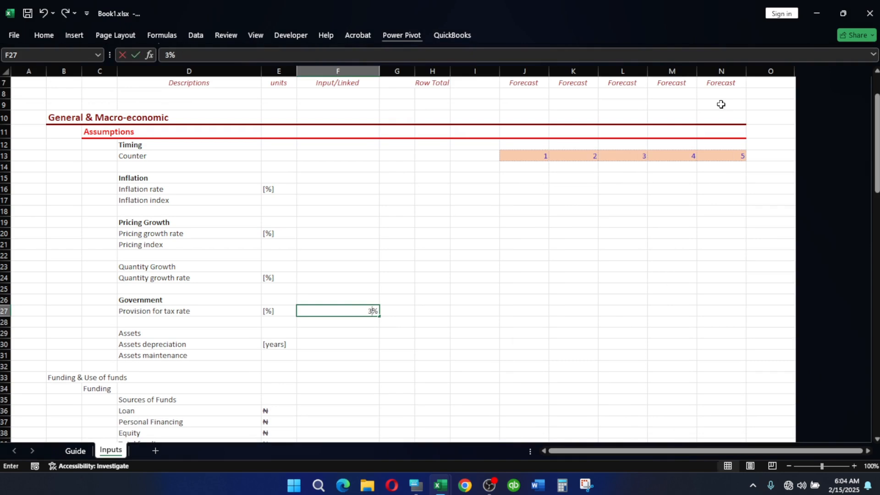
key("ctrl+Return")
Apply the Input and Hardcore cell styles to the tax rate in F27.
key("alt")
key("h")
key("j")
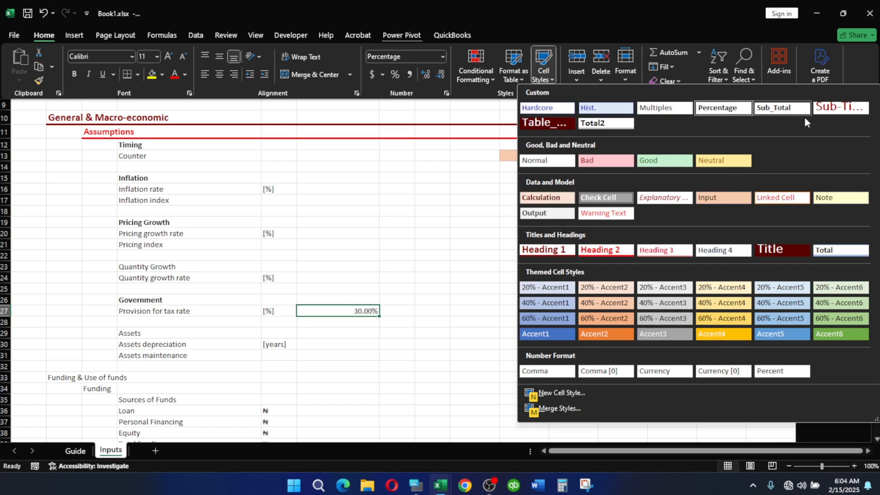
left_click(718, 198)
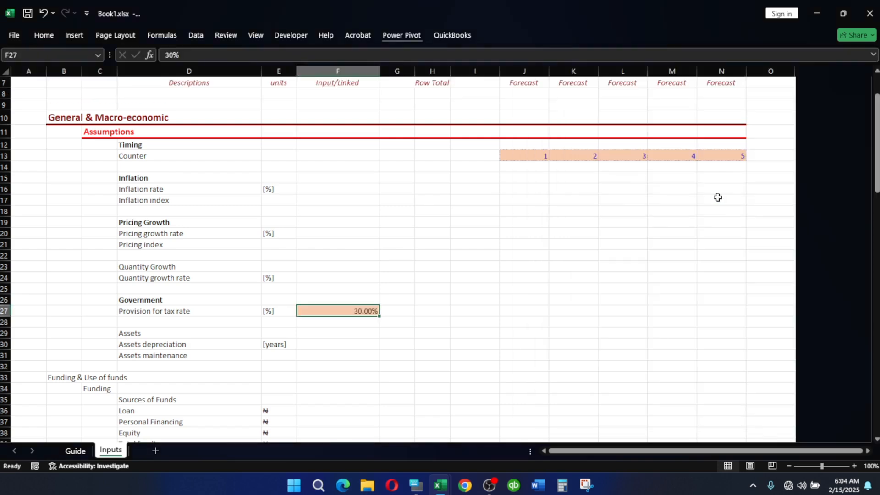
key("alt")
key("h")
key("j")
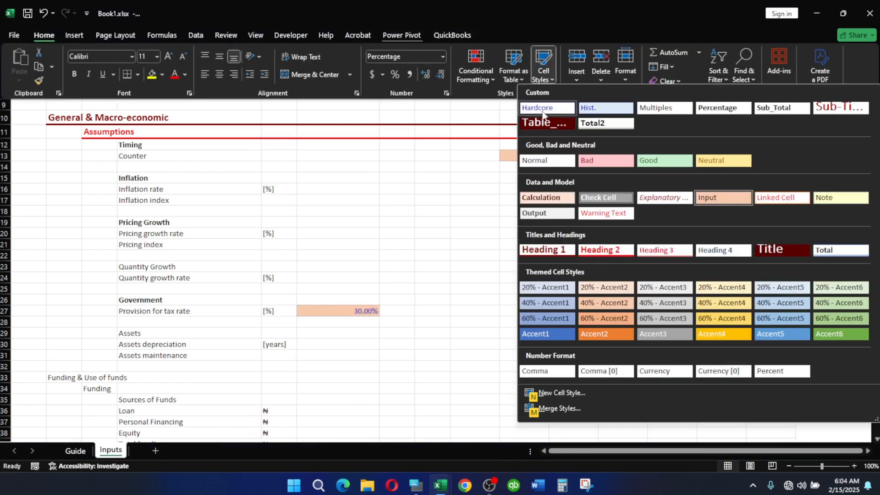
key("Escape")
Bold the Assets heading and enter 5 as the assets depreciation years in F30.
left_click(367, 344)
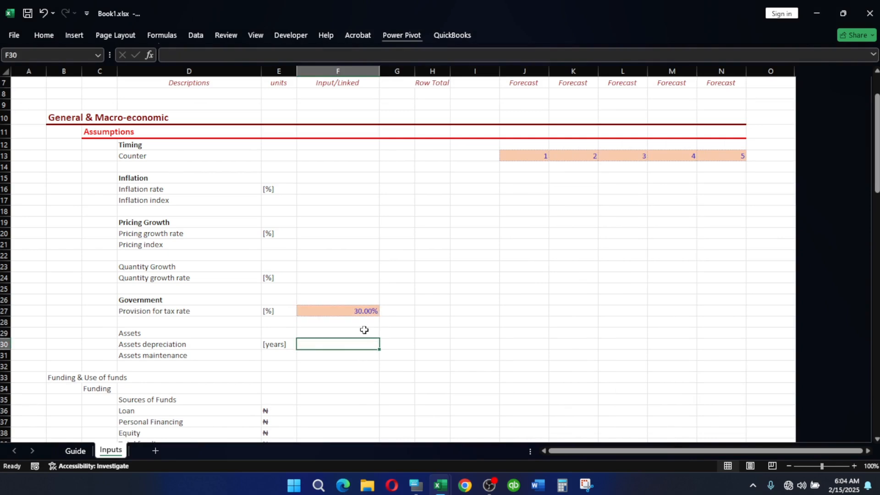
left_click(139, 330)
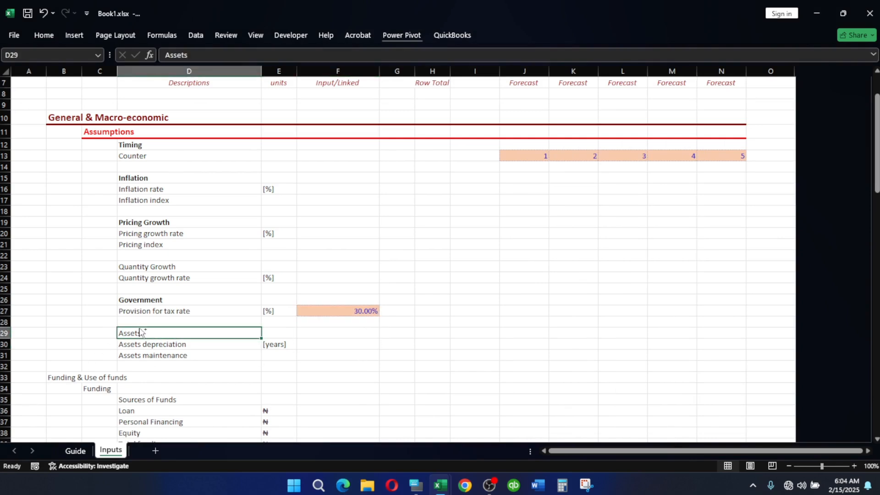
left_click(323, 345)
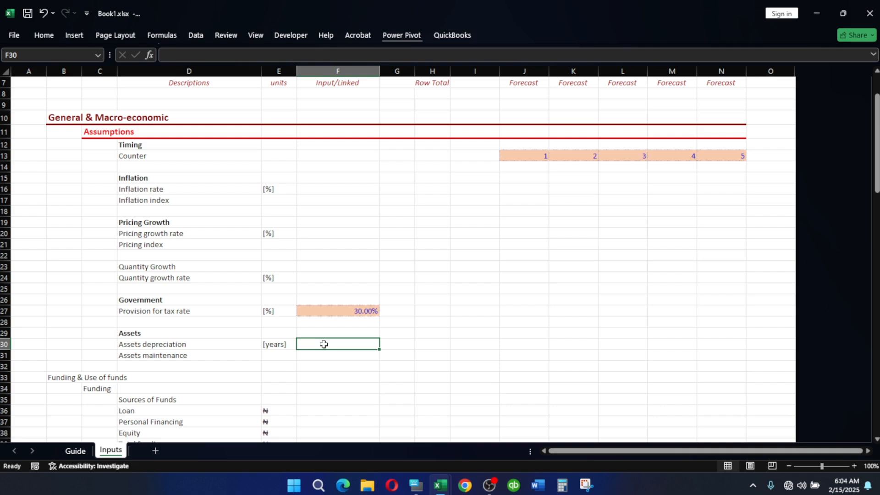
type("5")
key("Return")
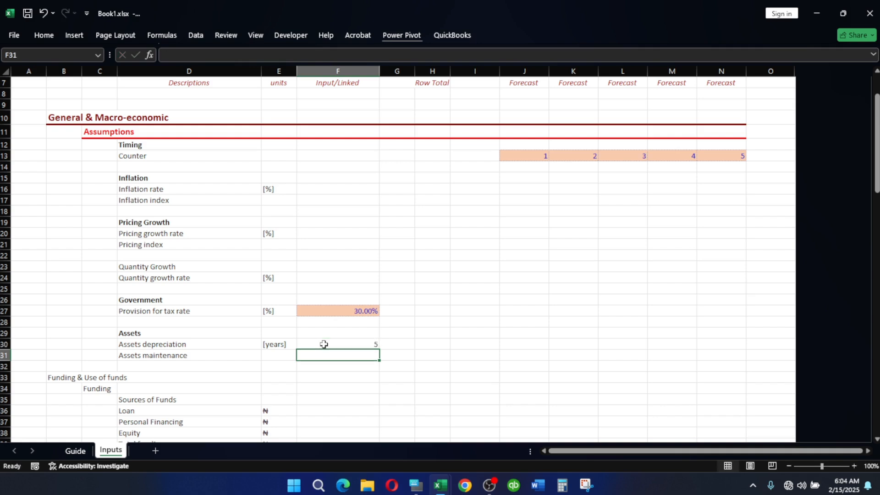
Apply the Input and Hardcore cell styles to the assets depreciation years in F30.
left_click(323, 344)
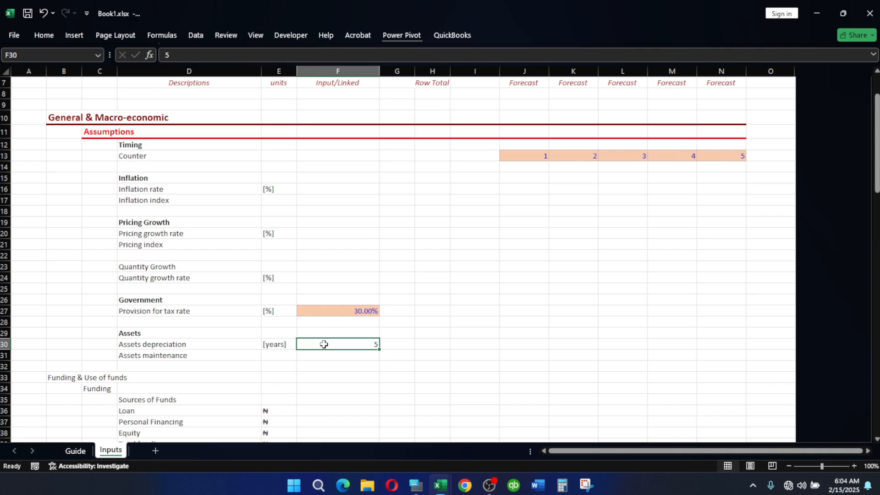
key("alt+h")
key("j")
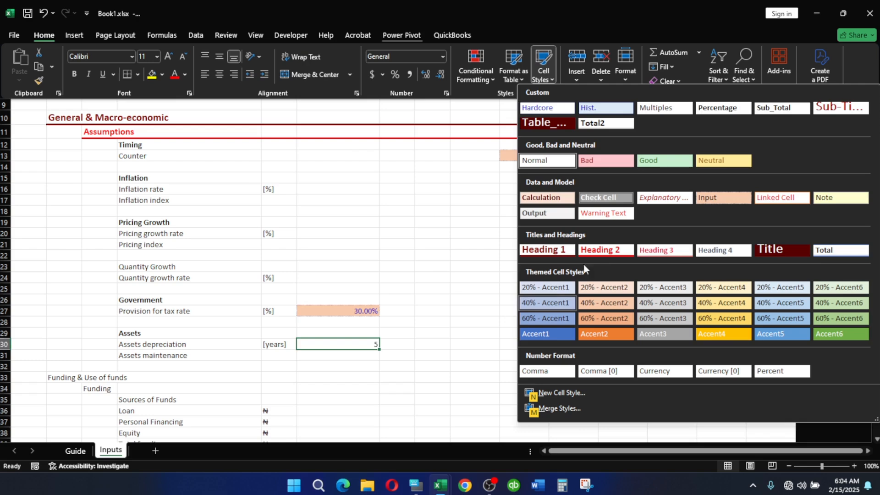
left_click(707, 199)
key("alt+h")
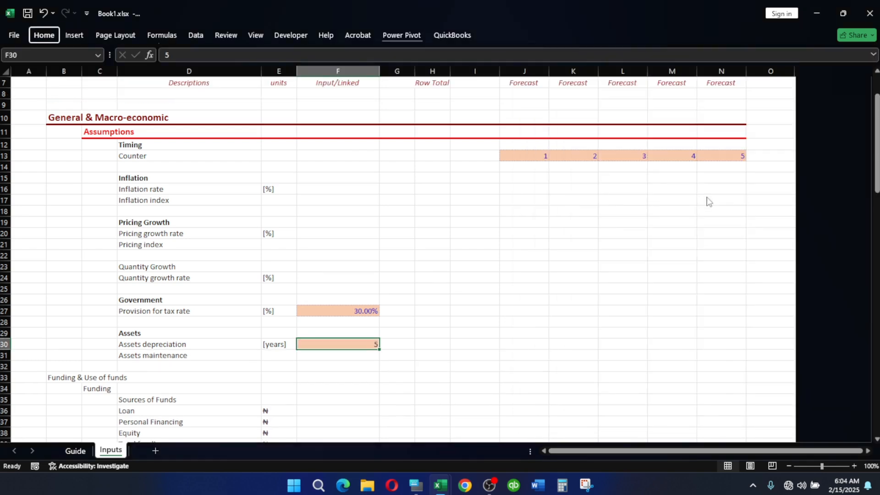
key("j")
left_click(536, 111)
key("alt+h")
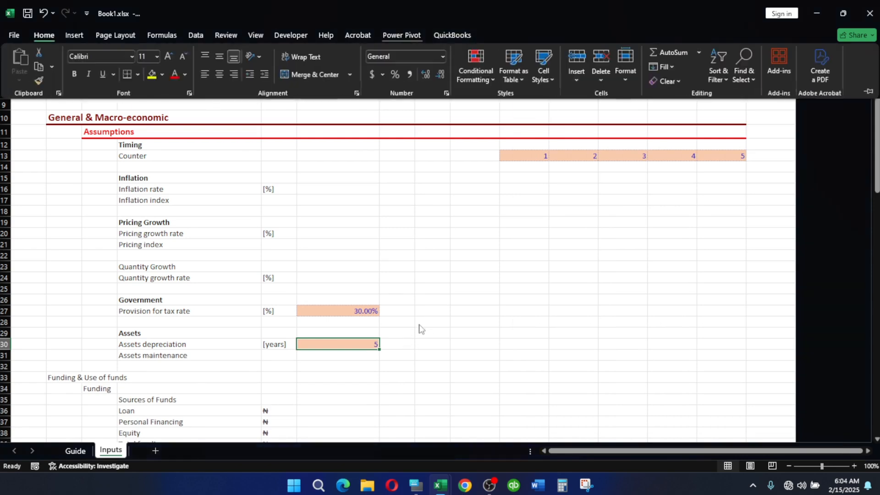
key("j")
left_click(507, 196)
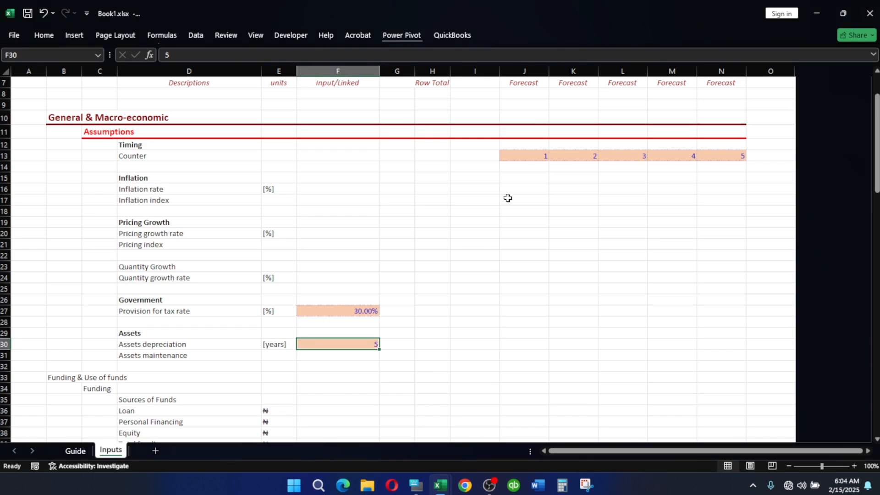
left_click(426, 346)
Apply the Heading 1 cell style to the Funding & Use of funds row, B33 through N33.
scroll(394, 360, "down", 3)
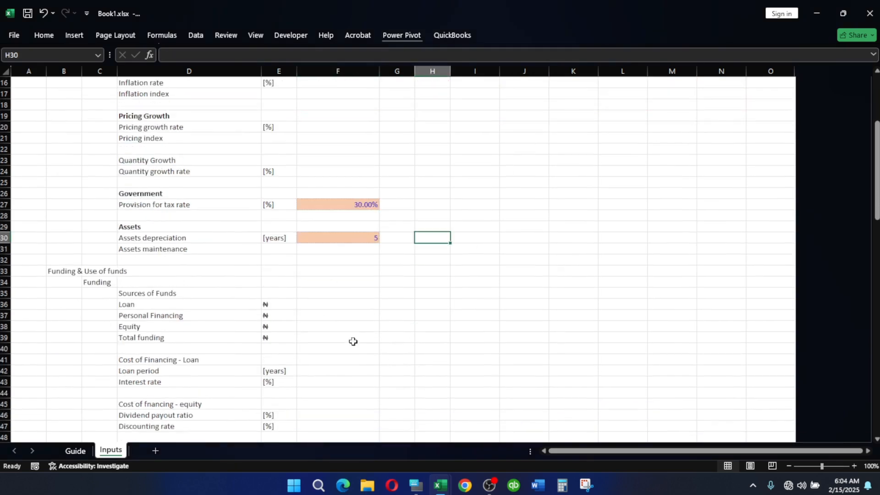
left_click(54, 270)
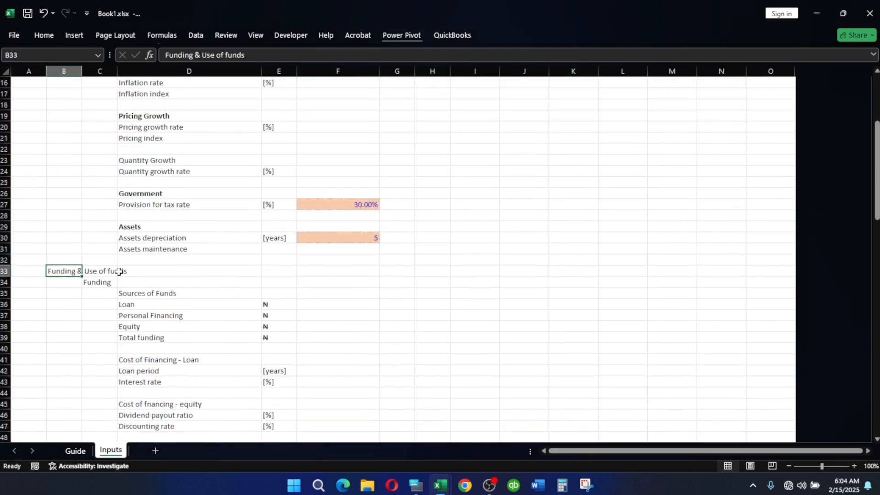
key("shift+Right")
key("shift+Right")
key("shift+Right")
key("shift+Right")
key("shift+Right")
key("shift+Right")
key("shift+Right")
key("shift+Right")
key("shift+Right")
key("shift+Right")
key("shift+Right")
key("shift+Right")
key("shift+Right")
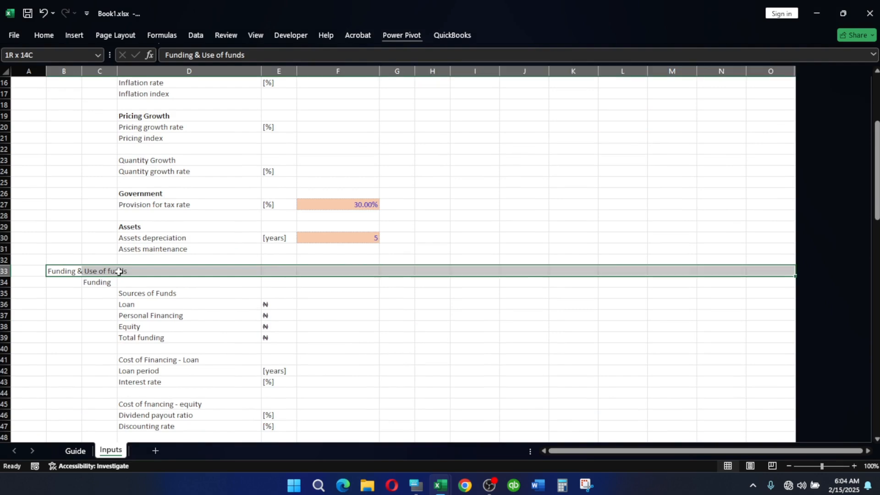
key("shift+Left")
key("alt+h")
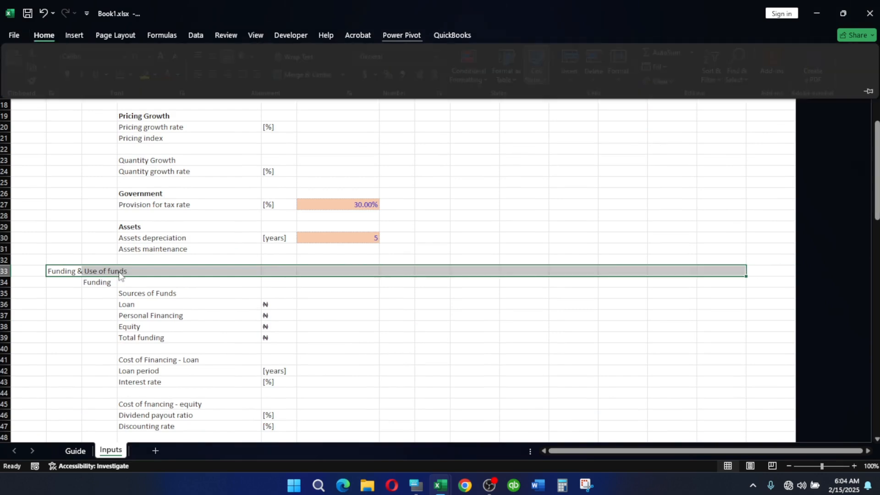
key("j")
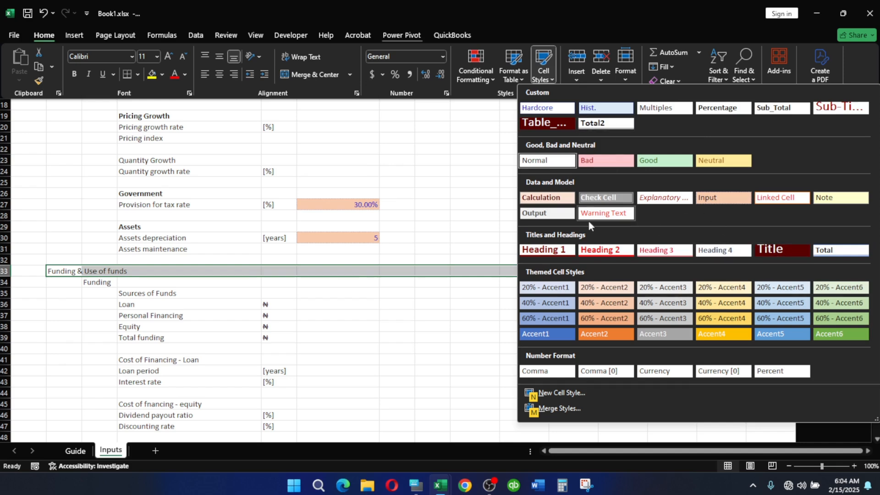
left_click(562, 249)
Freeze the panes at F11 so that rows 1–10 and columns A–E stay in view.
scroll(450, 240, "up", 5)
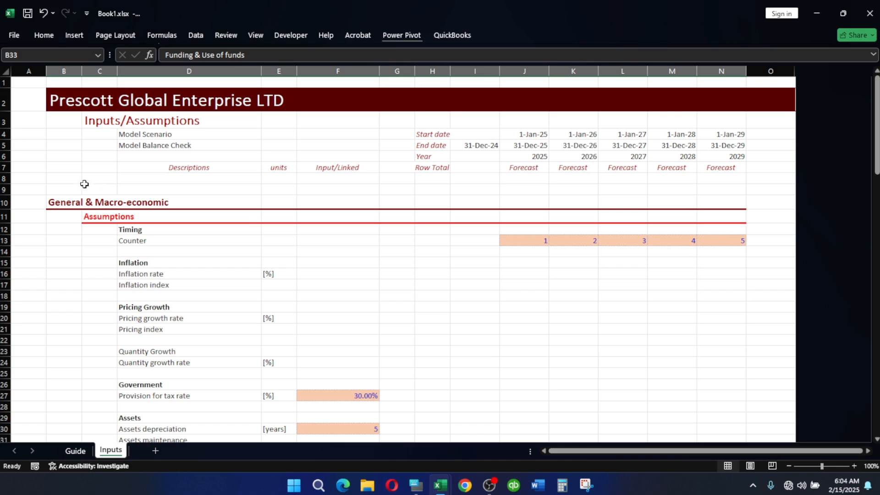
left_click(354, 189)
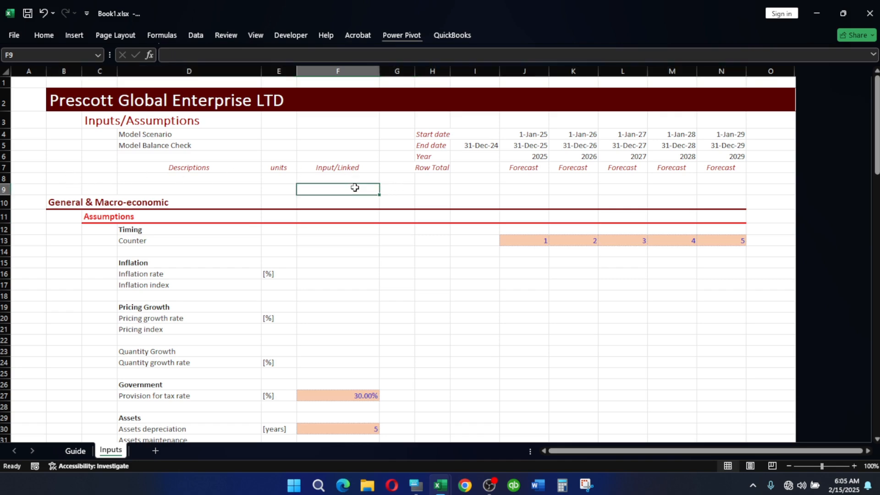
left_click(372, 214)
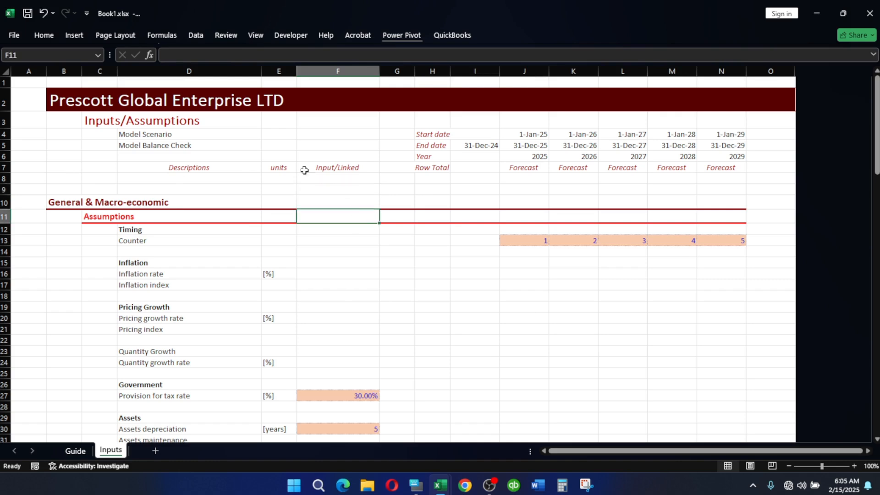
left_click(38, 36)
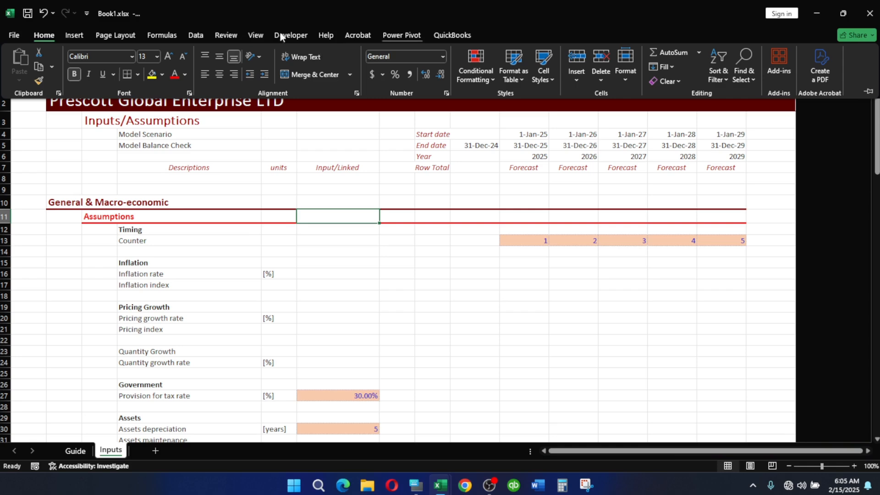
left_click(244, 33)
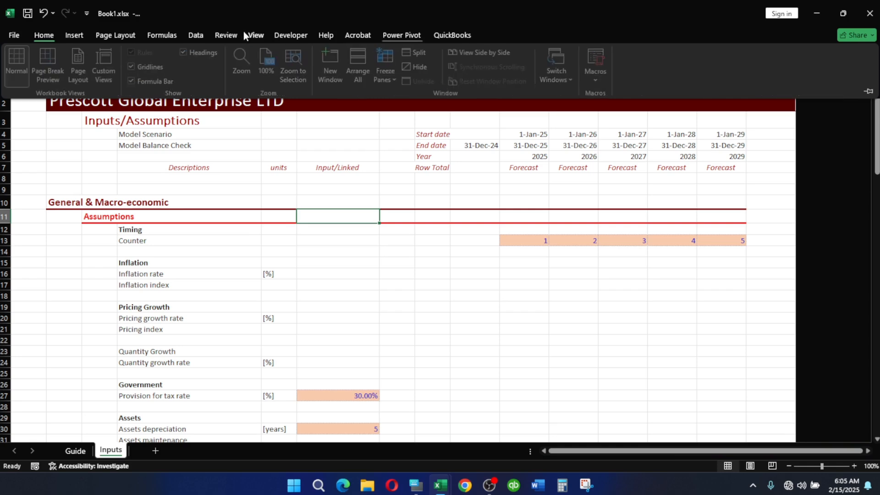
left_click(382, 76)
left_click(431, 98)
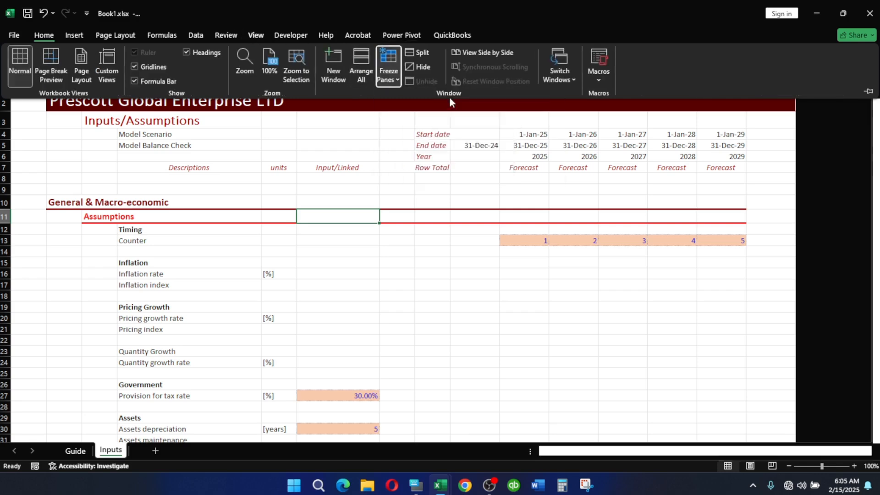
scroll(430, 199, "down", 4)
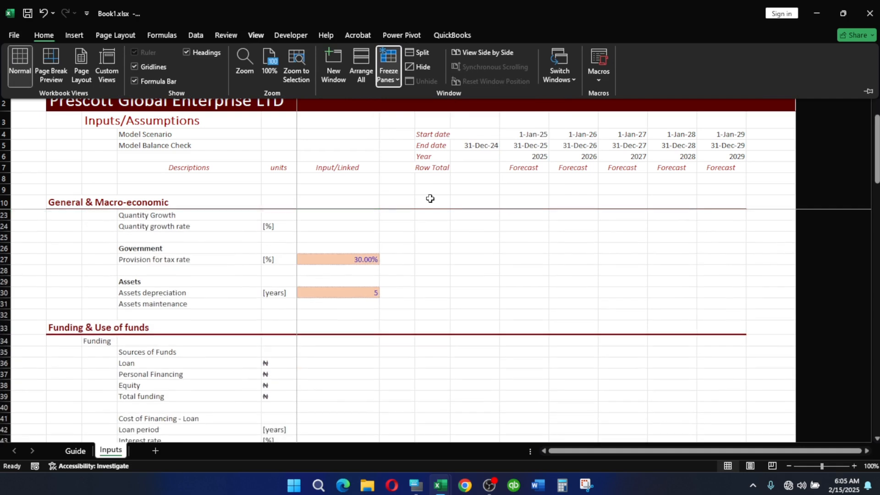
Bold the Sources of Funds heading in D35 and apply the Heading 2 cell style to the Funding row, C34 through N34.
scroll(430, 199, "down", 3)
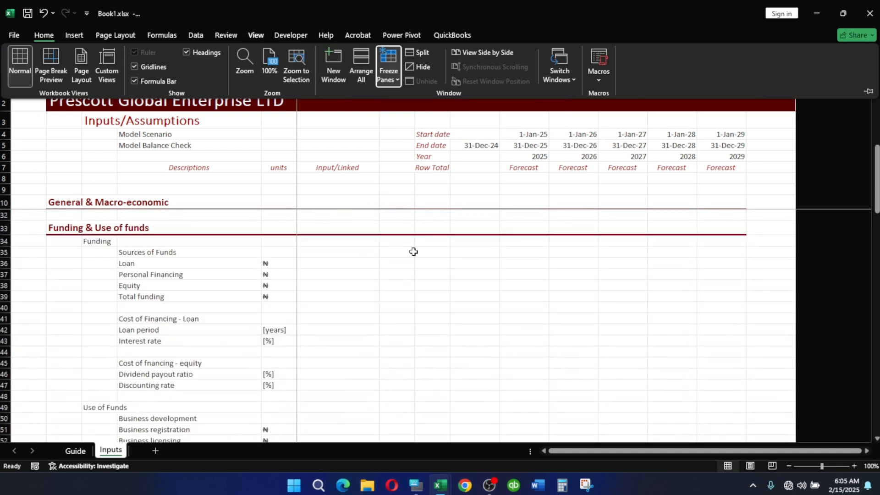
left_click(129, 259)
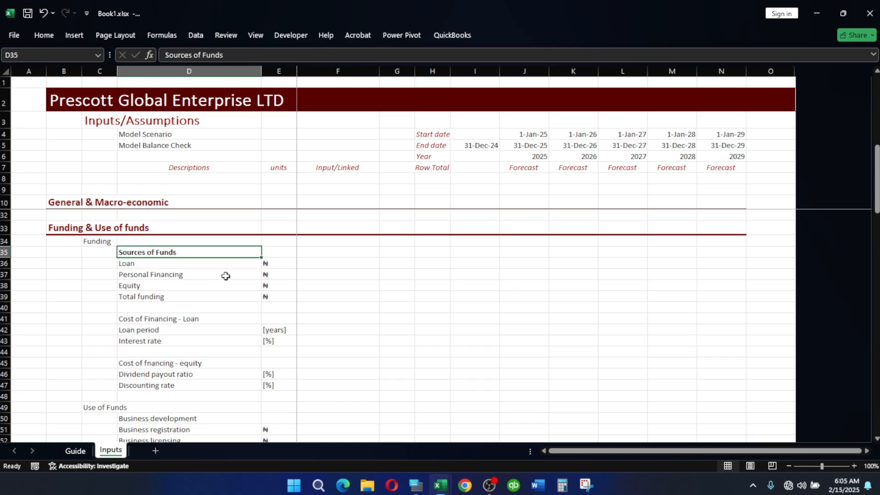
left_click(94, 238)
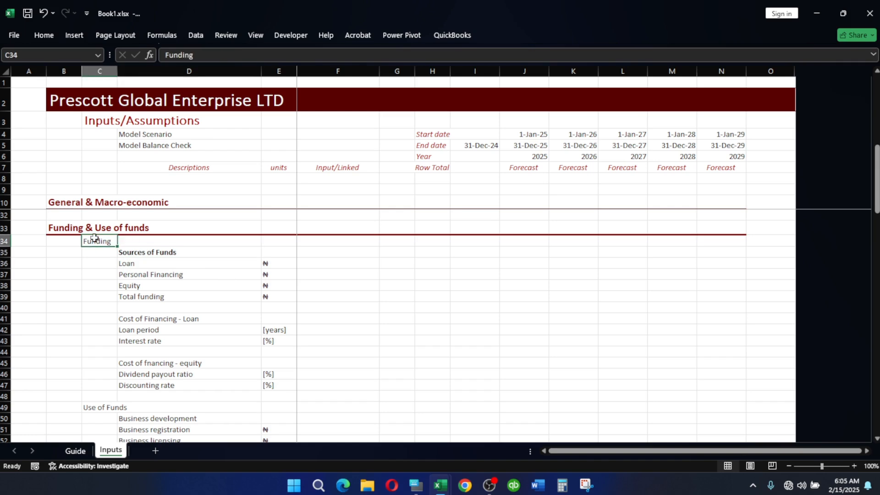
key("ctrl+shift+Right")
left_click(94, 238)
key("ctrl+shift+Right")
key("shift+Left")
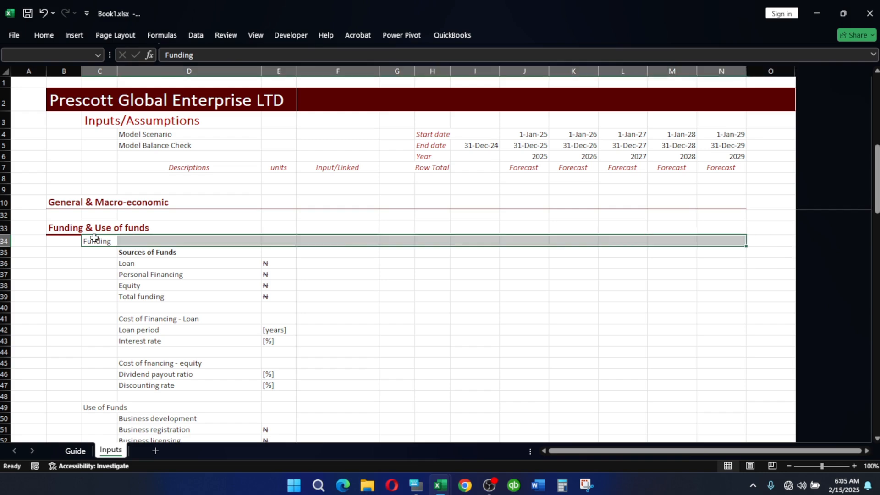
key("alt")
key("h")
key("j")
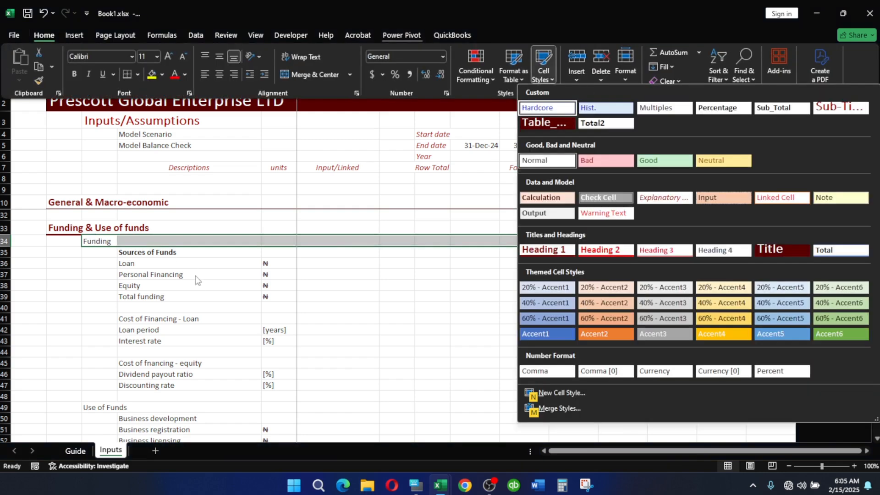
left_click(606, 251)
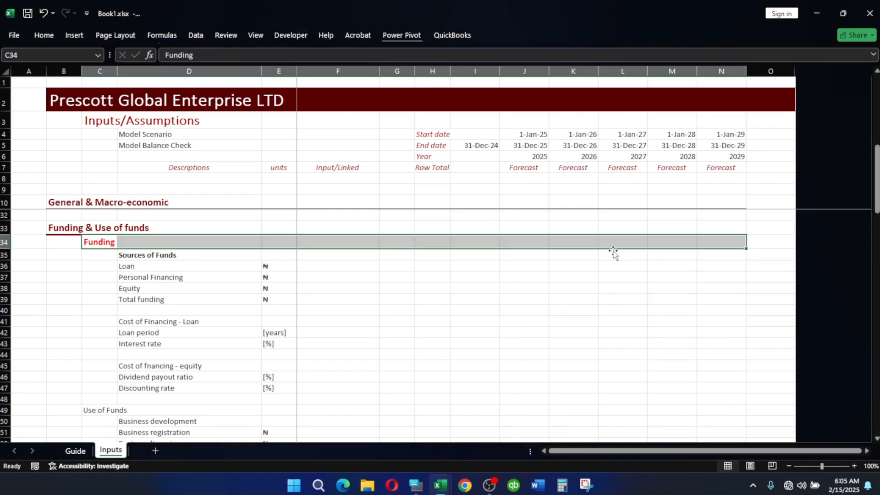
left_click(471, 306)
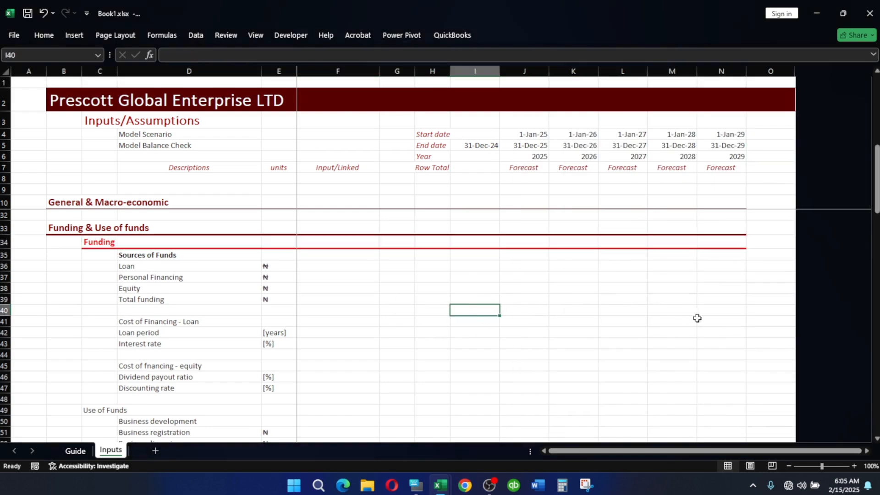
Apply the Heading 2 cell style to the Use of Funds row, C49 through N49.
scroll(365, 310, "down", 2)
scroll(509, 312, "up", 3)
scroll(330, 337, "down", 2)
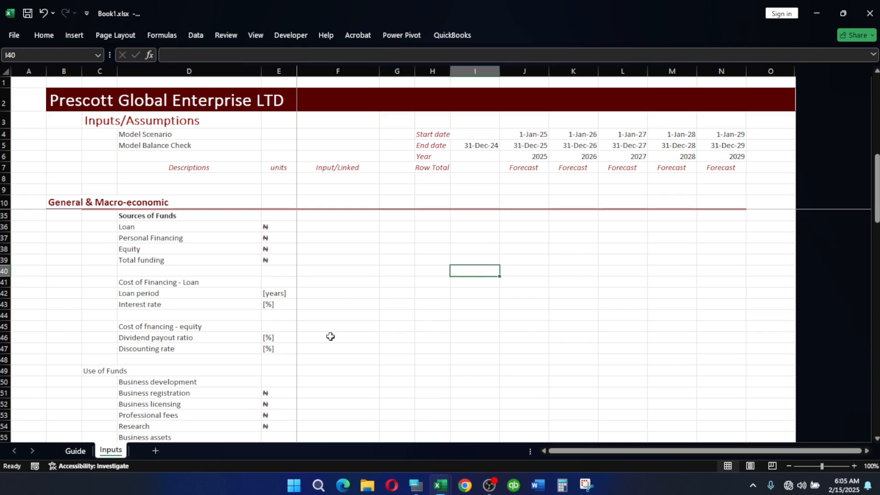
left_click(80, 371)
left_click(91, 370)
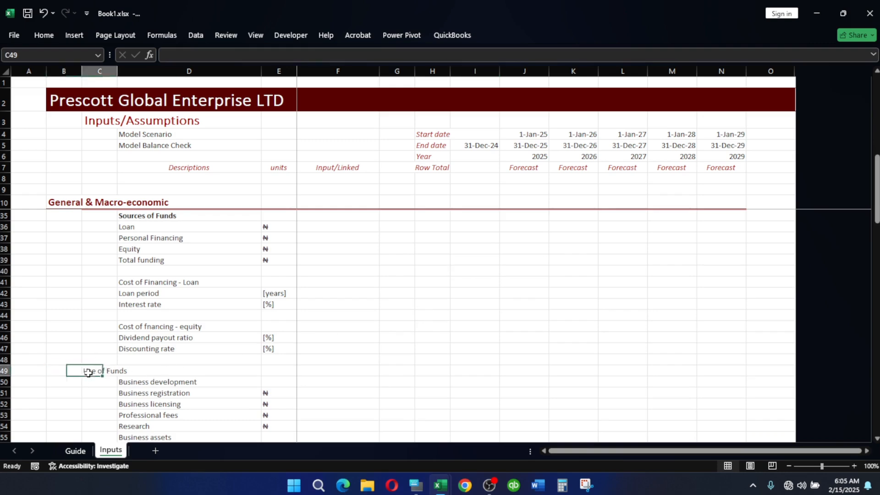
key("ctrl+shift+Right")
key("ctrl+shift+Left")
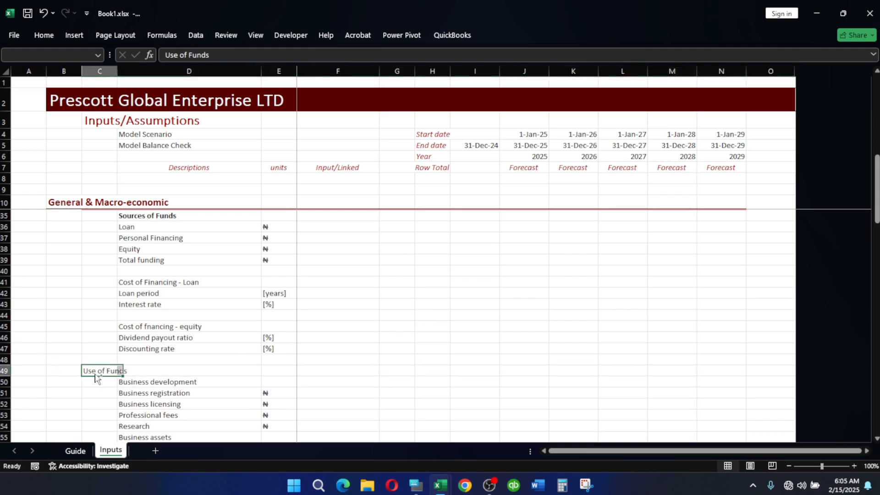
key("ctrl+shift+Right")
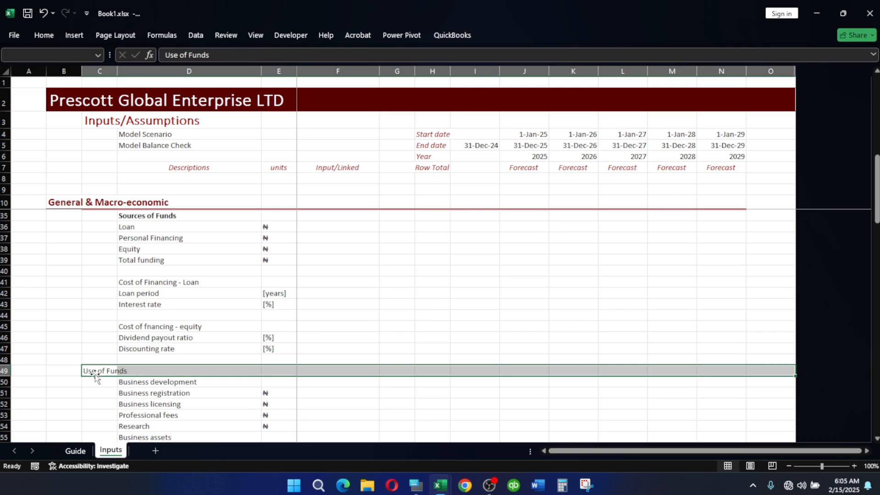
key("shift+Left")
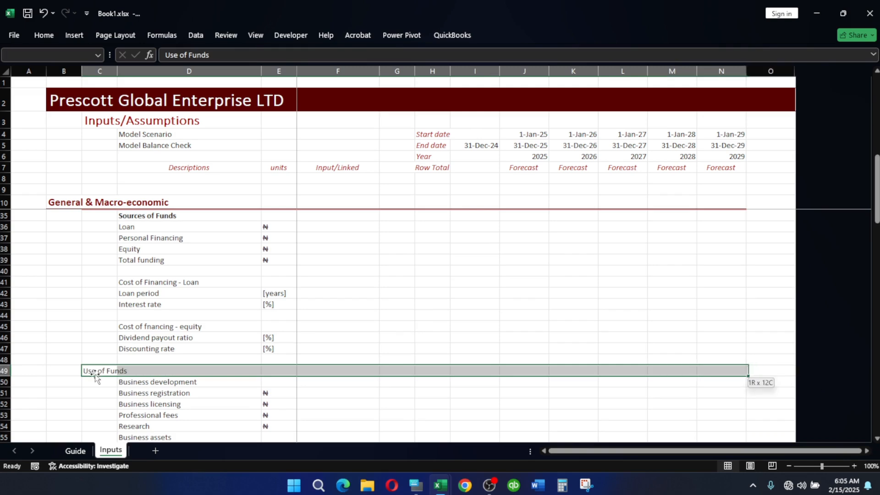
key("alt")
key("h")
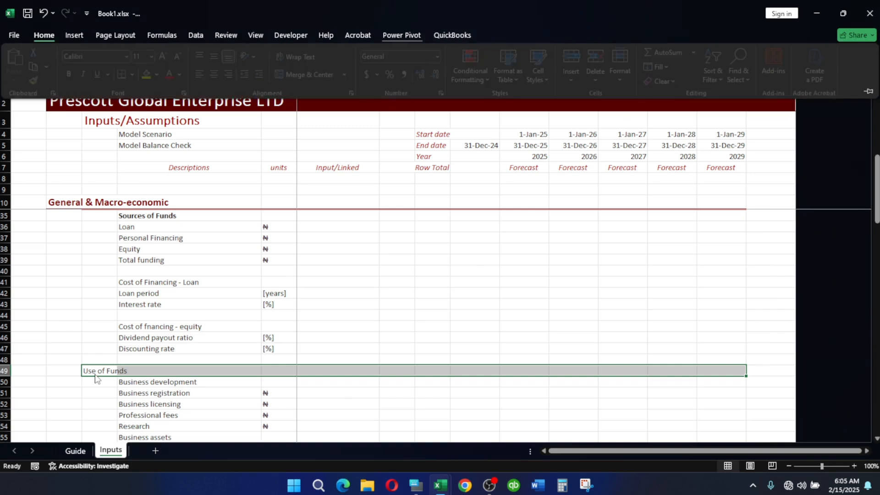
key("j")
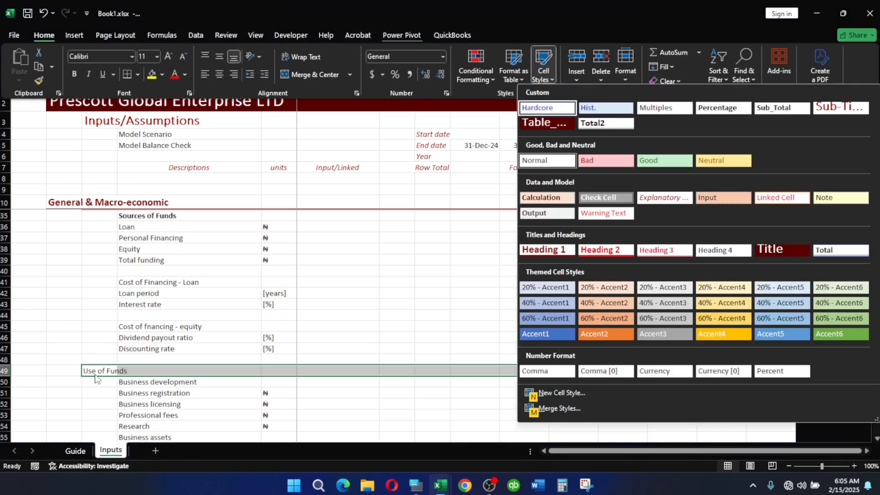
left_click(601, 249)
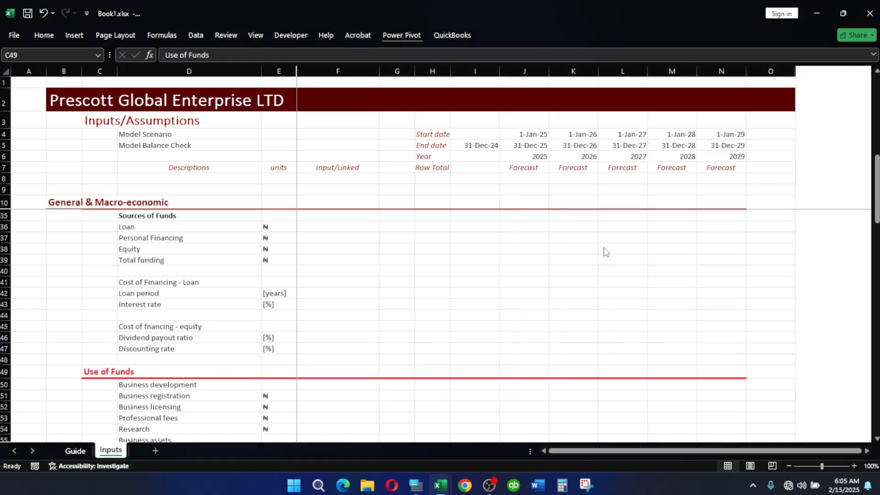
Apply the Heading 1 cell style to the Operations row, B70 through N70.
scroll(349, 327, "down", 2)
scroll(349, 328, "down", 4)
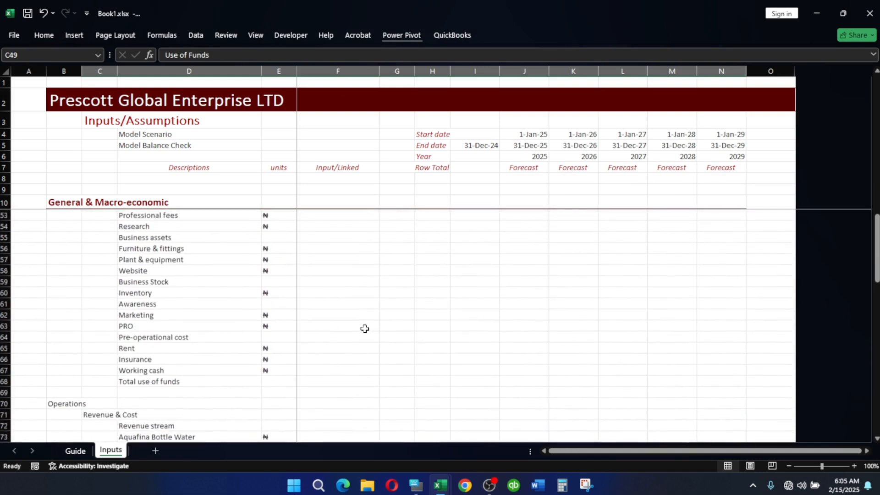
scroll(364, 327, "down", 2)
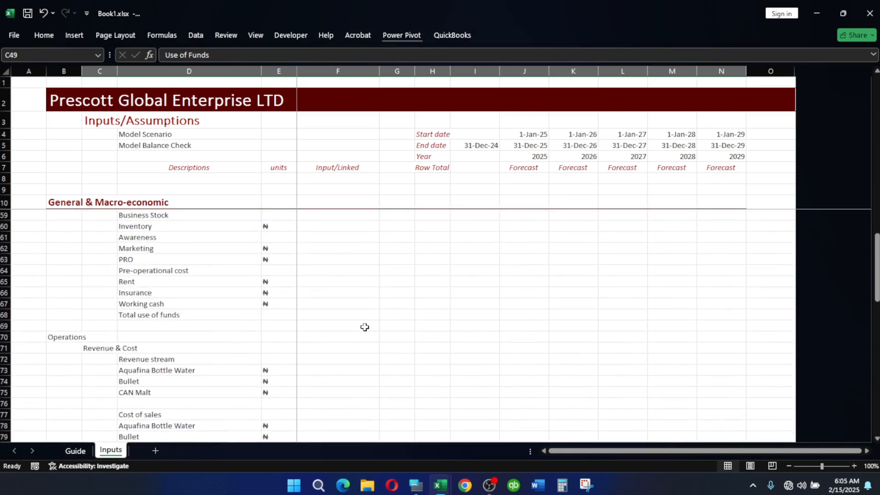
left_click(53, 336)
key("ctrl+shift+Right")
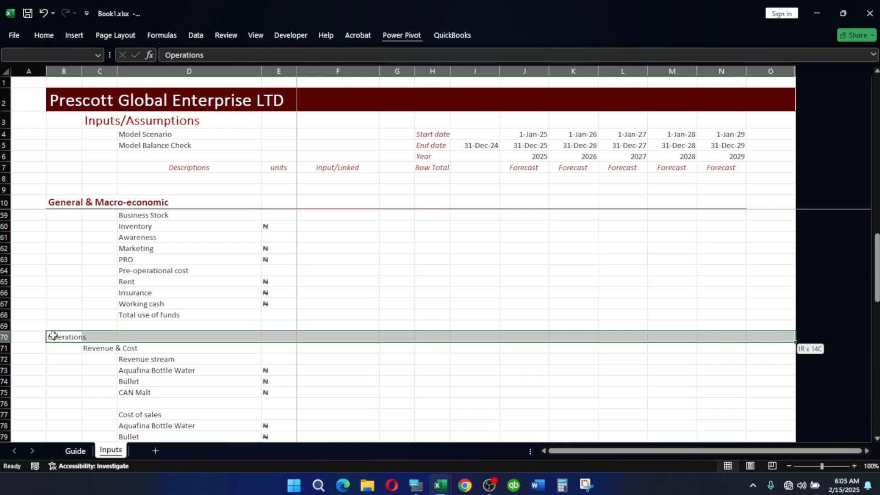
key("shift+Left")
key("alt+h")
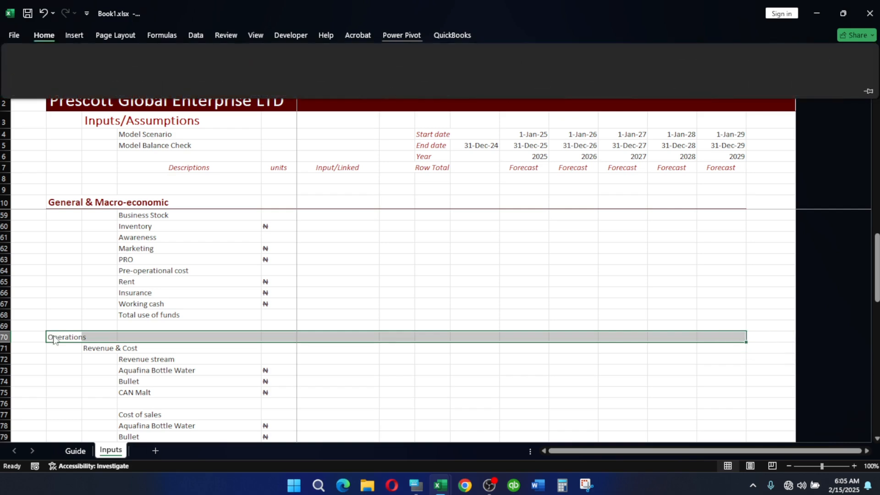
key("j")
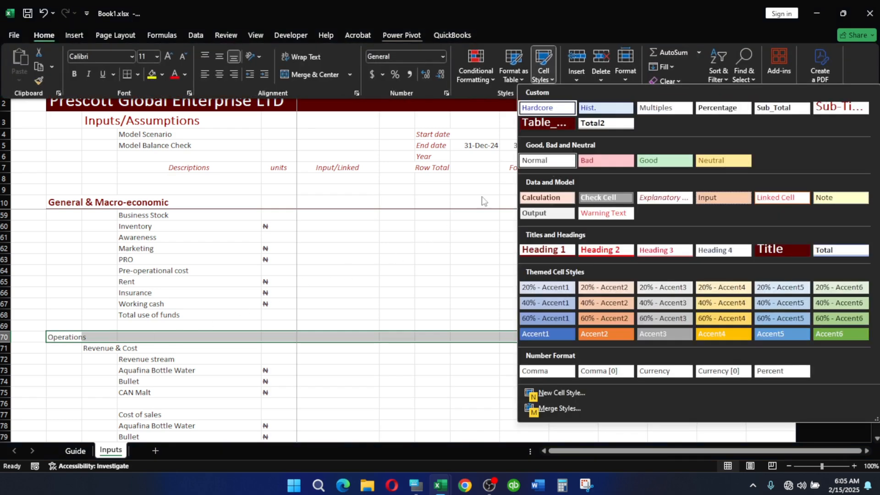
left_click(564, 248)
Apply the Heading 2 cell style to the Revenue & Cost row, C71 through N71.
scroll(193, 339, "down", 2)
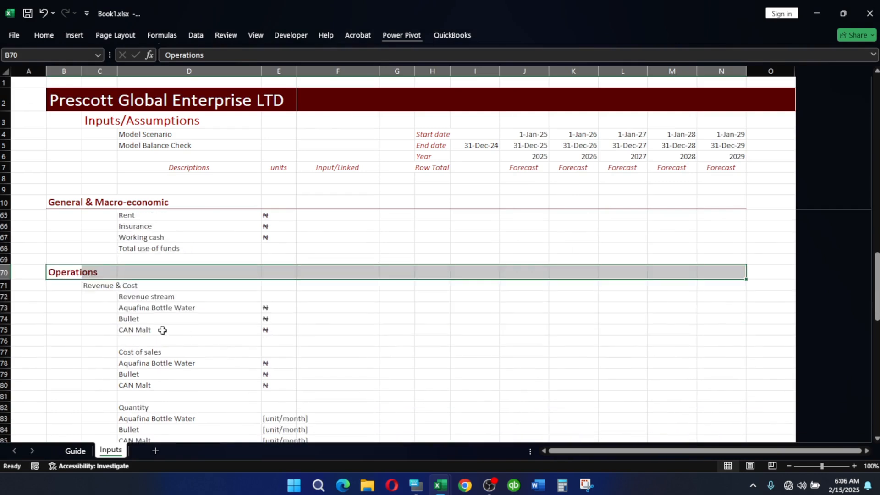
left_click(89, 286)
key("shift+Right")
key("shift+Right")
key("ctrl+shift+Right")
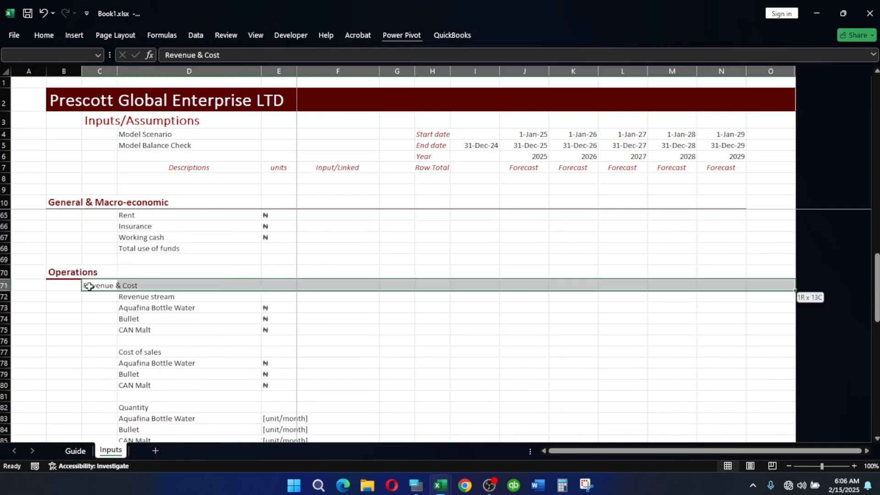
key("ctrl+shift+Left")
key("ctrl+shift+Right")
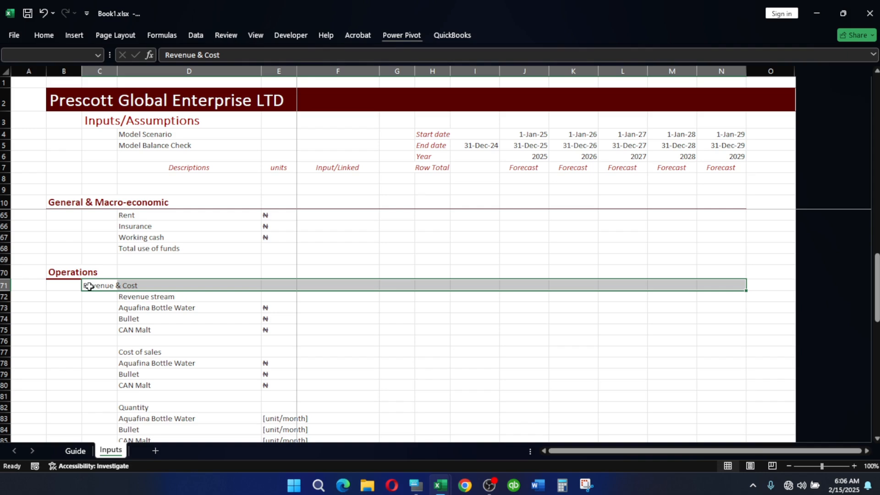
key("alt")
key("h")
key("j")
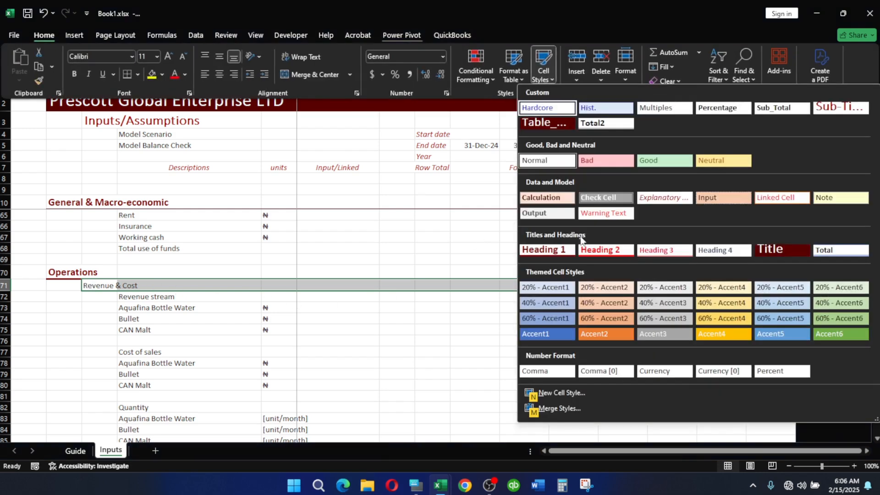
left_click(599, 252)
Apply the Heading 2 cell style to the Selling, General & Admin Expenses row, C88 through N88.
scroll(316, 369, "down", 4)
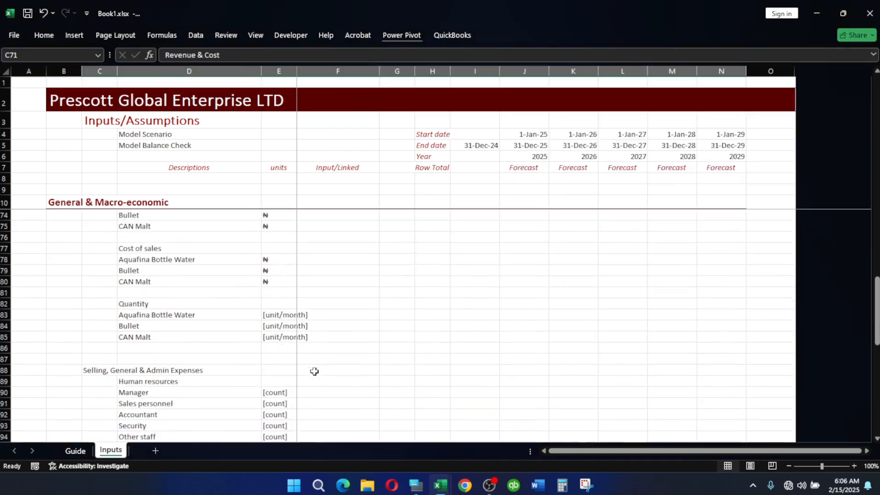
left_click(89, 338)
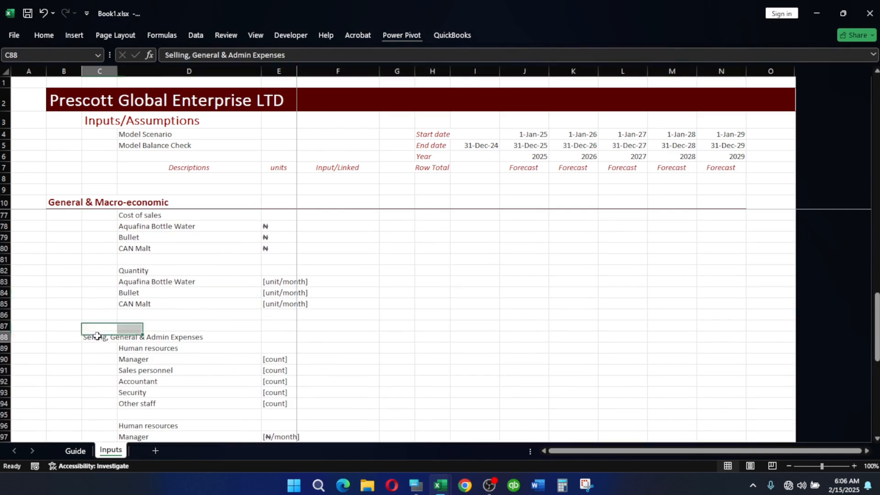
key("shift+Right")
key("shift+Right")
key("shift+Right")
key("shift+Right")
key("shift+Right")
key("shift+Right")
key("shift+Right")
key("shift+Right")
key("shift+Right")
key("shift+Right")
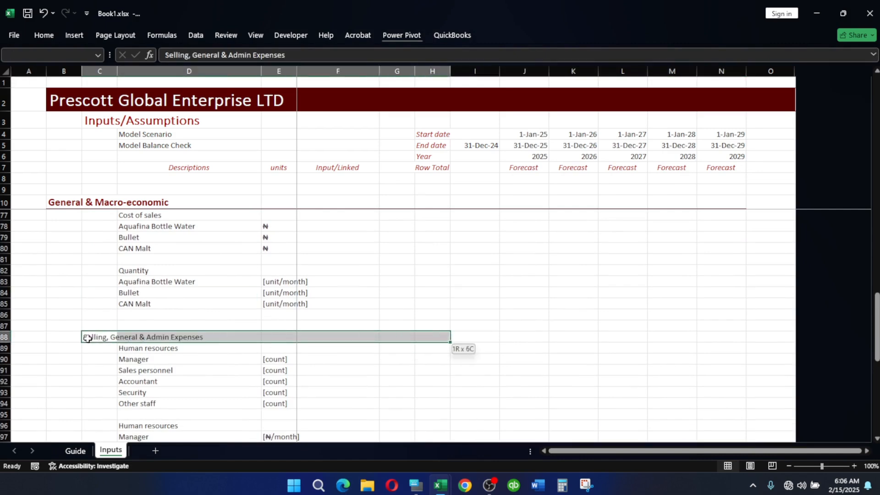
key("shift+Right")
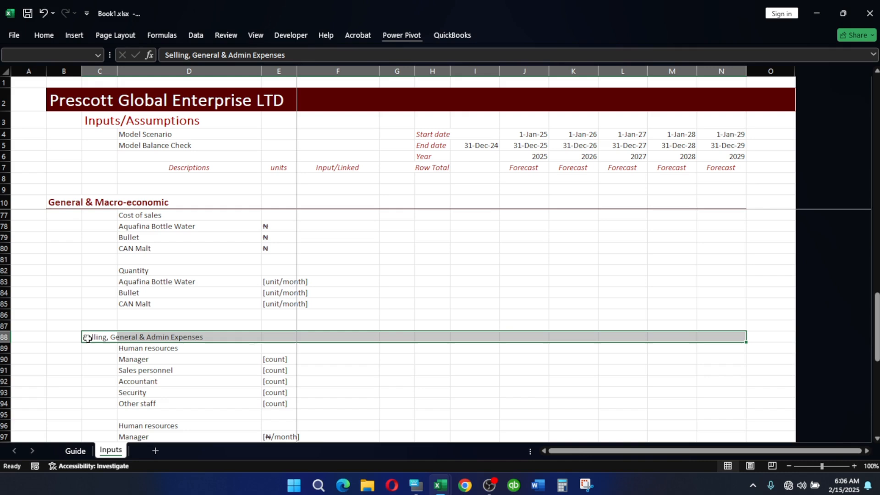
left_click(87, 337)
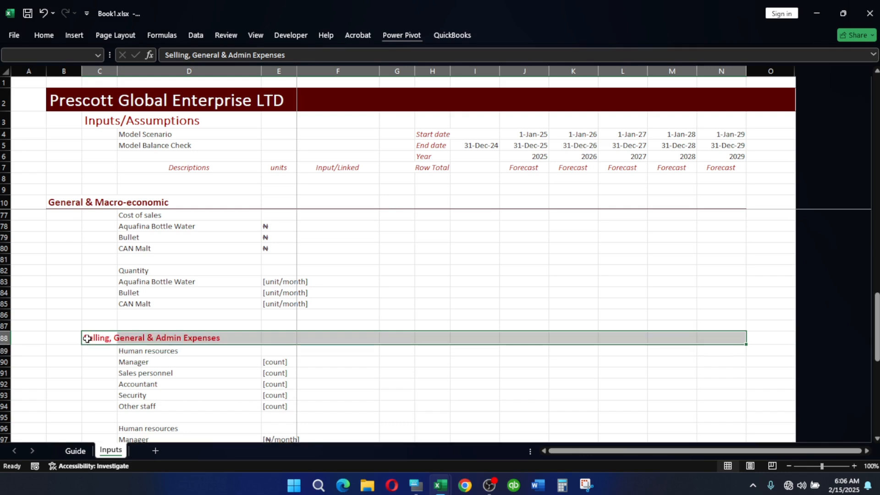
Repeat the Heading 2 cell style on the Working capital row, C112 through N112.
scroll(284, 320, "up", 3)
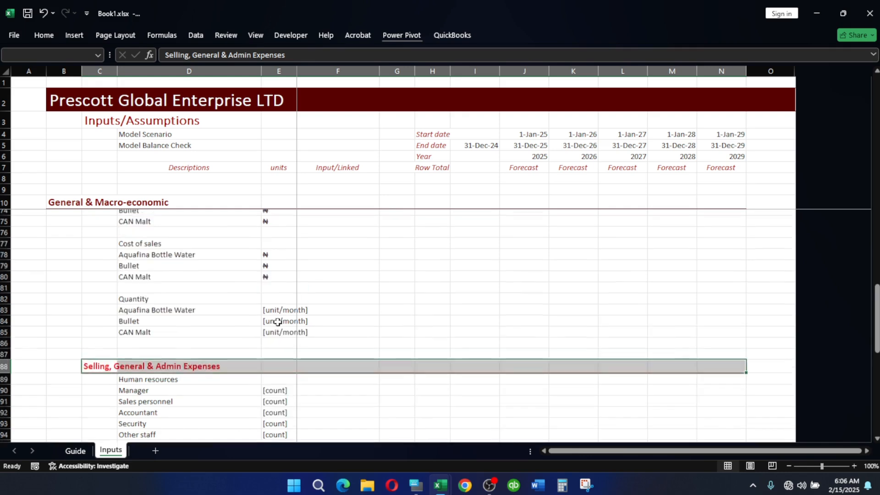
scroll(293, 320, "down", 3)
scroll(305, 319, "down", 10)
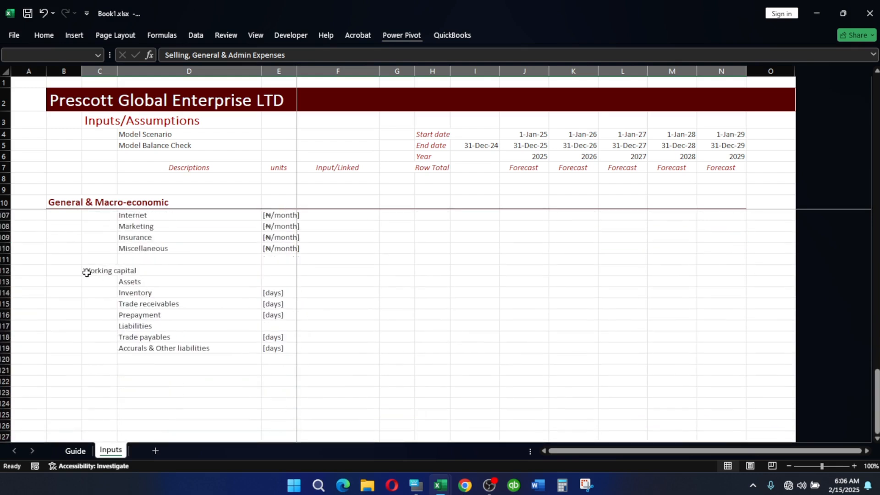
left_click(111, 271)
left_click_drag(112, 271, 793, 272)
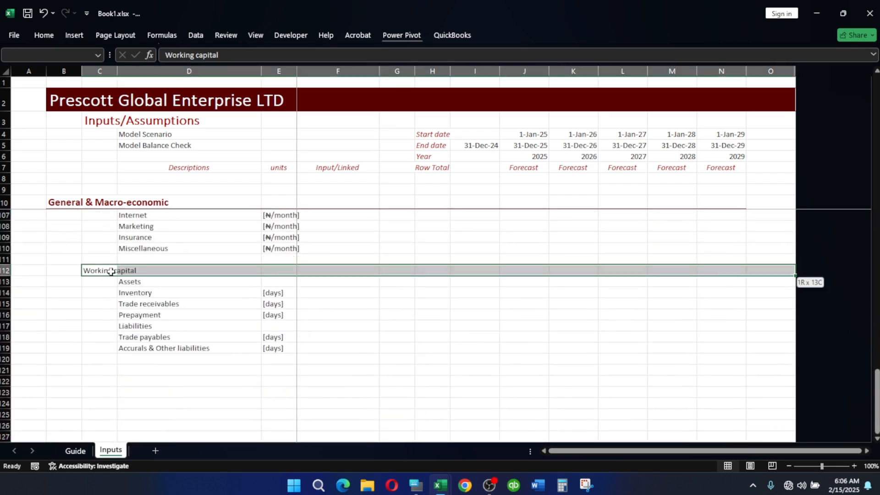
key("shift+Left")
key("alt")
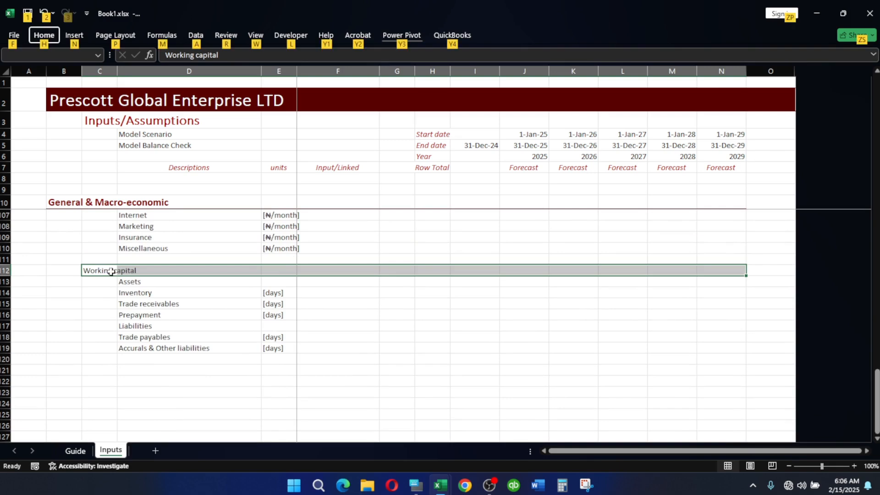
key("Escape")
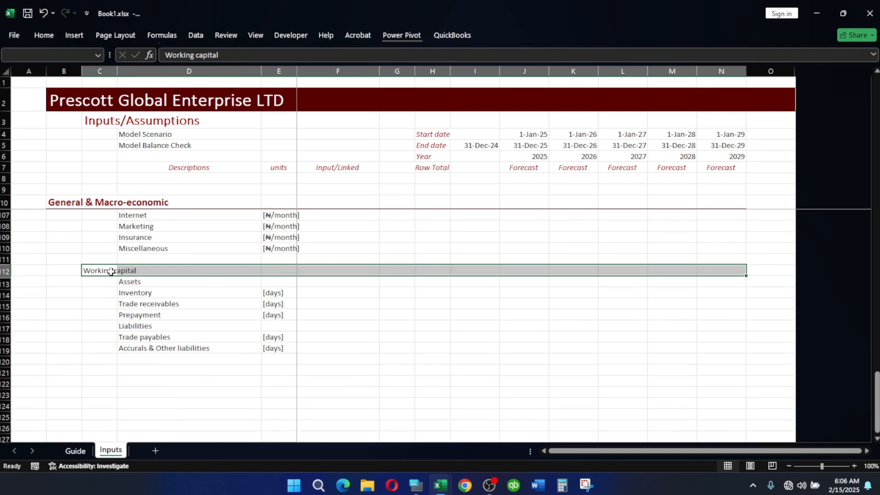
key("F4")
Review the General & Macro-economic assumptions, checking the tax rate in F27 and the asset depreciation in F30.
scroll(364, 330, "down", 2)
scroll(364, 330, "up", 20)
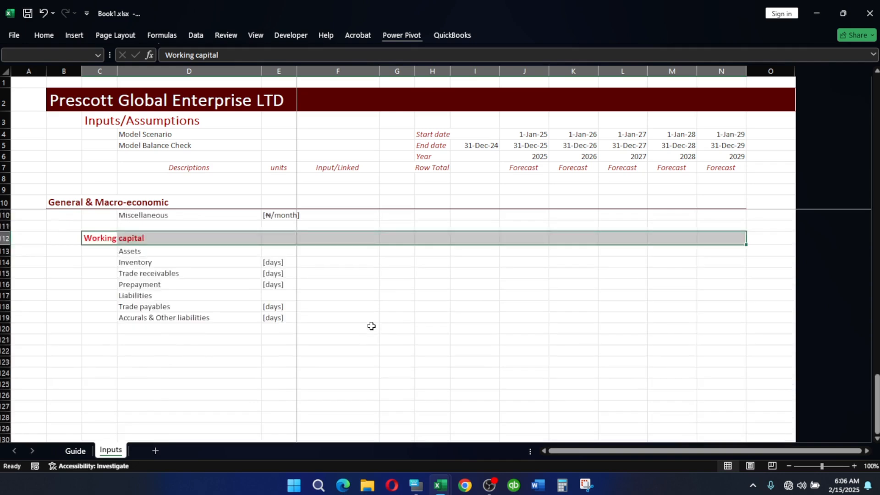
scroll(371, 326, "up", 14)
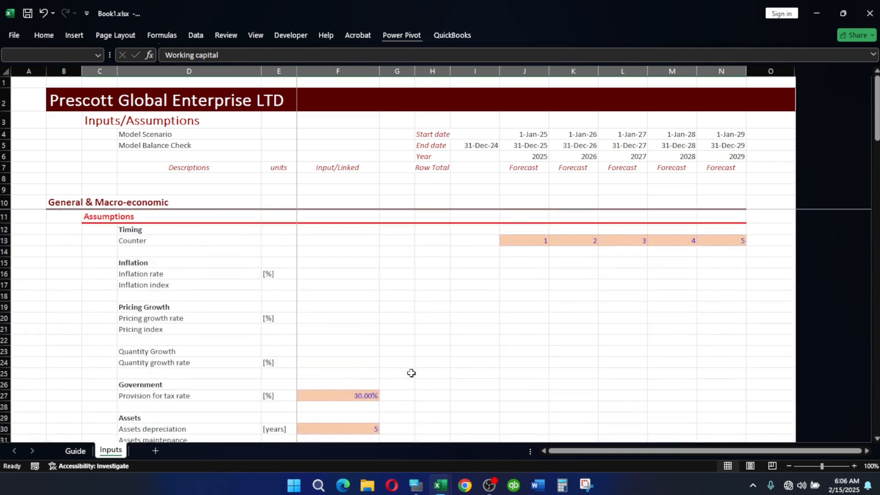
scroll(408, 368, "down", 2)
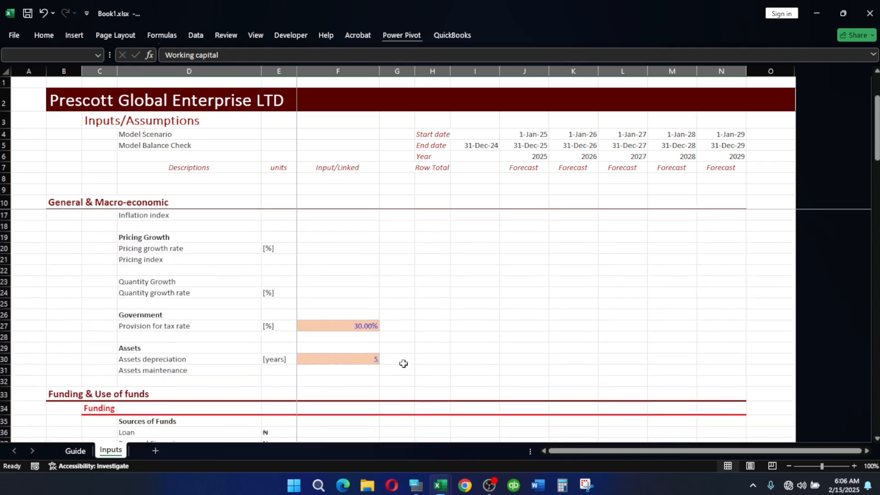
left_click(347, 326)
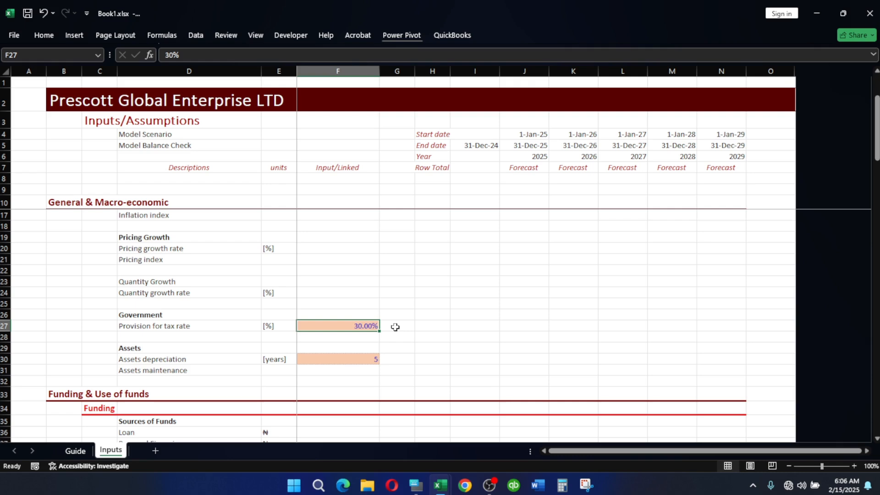
left_click(354, 359)
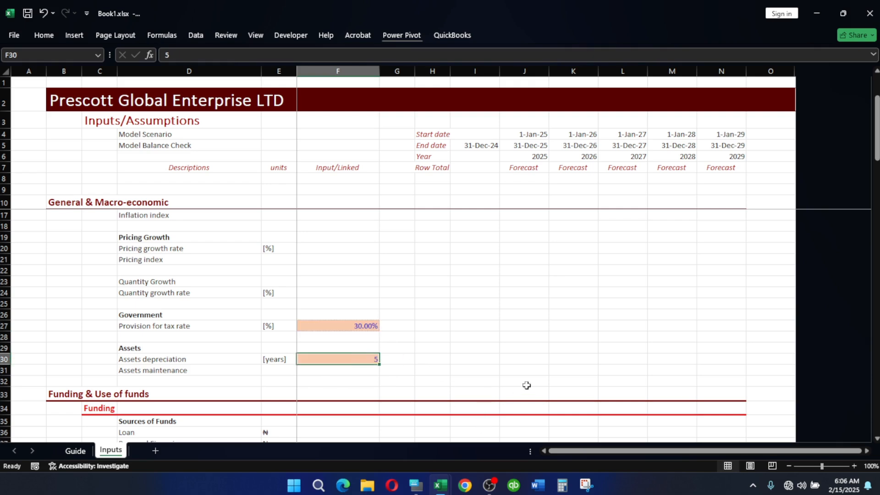
scroll(522, 376, "up", 2)
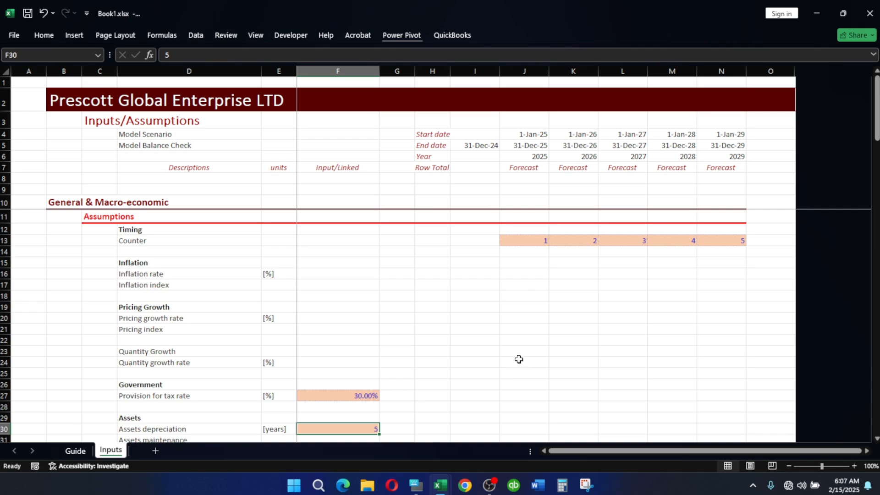
scroll(459, 376, "down", 1)
Switch to the Umi Priceless Enterprise-BUSINESS MODEL.xlsx workbook and examine its inflation, growth, tax and asset assumptions.
mouse_move(438, 485)
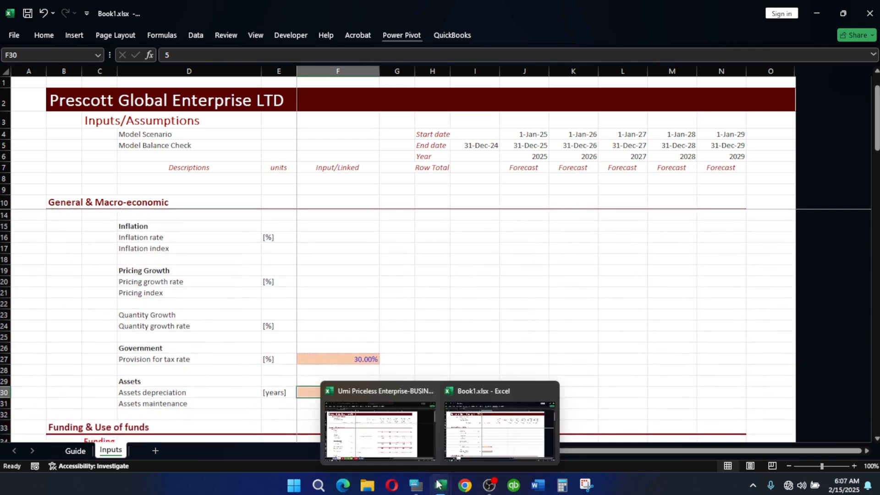
left_click(379, 429)
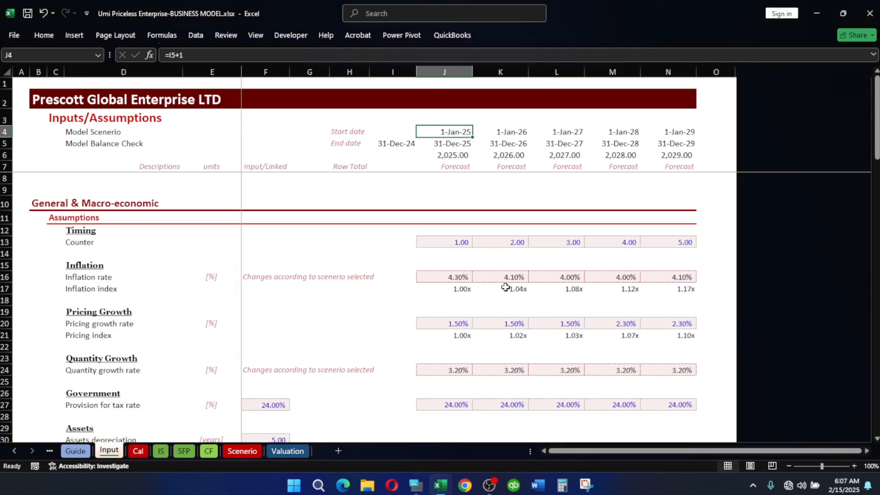
scroll(352, 298, "down", 1)
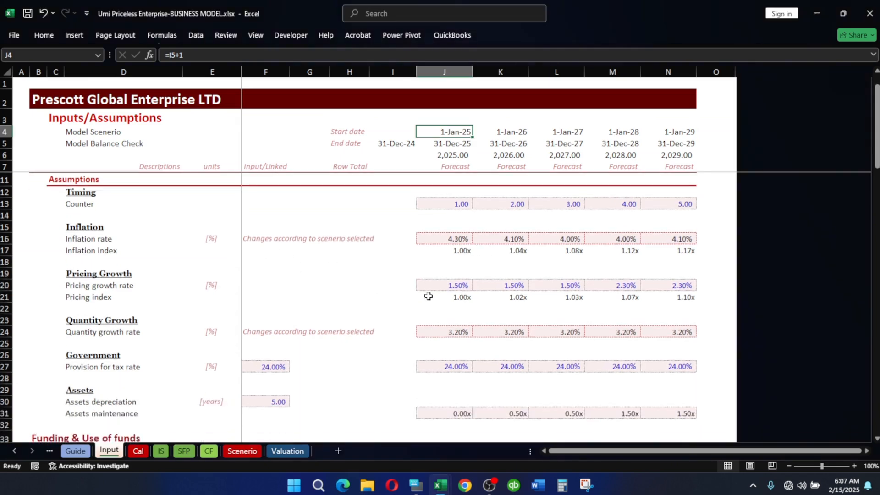
scroll(322, 324, "down", 1)
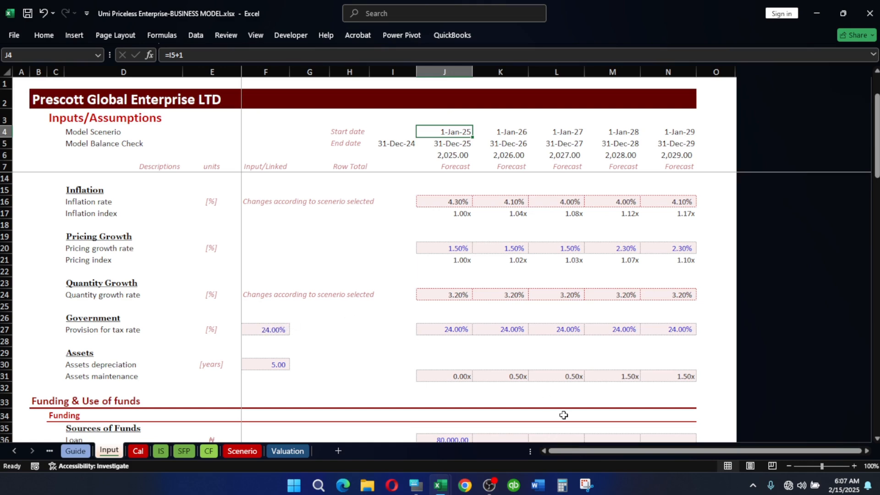
Return to Book1.xlsx and set the provision for tax rate in F27 to 24%.
mouse_move(440, 484)
left_click(513, 450)
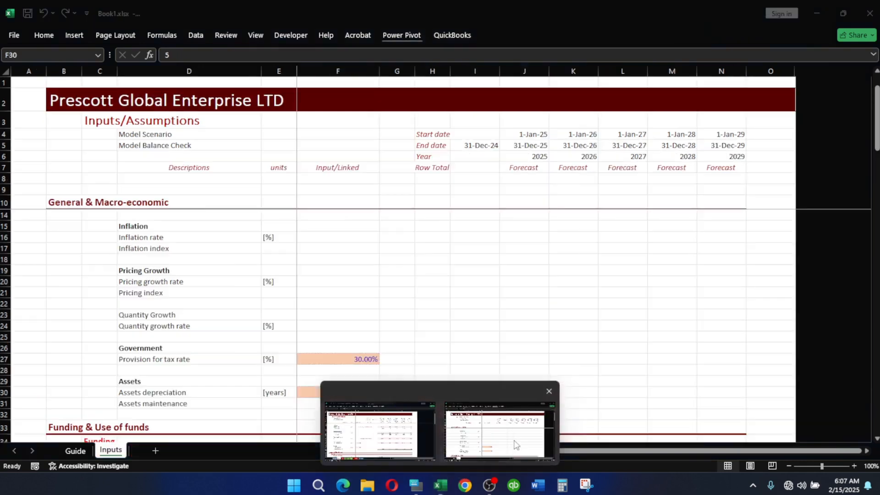
left_click(350, 361)
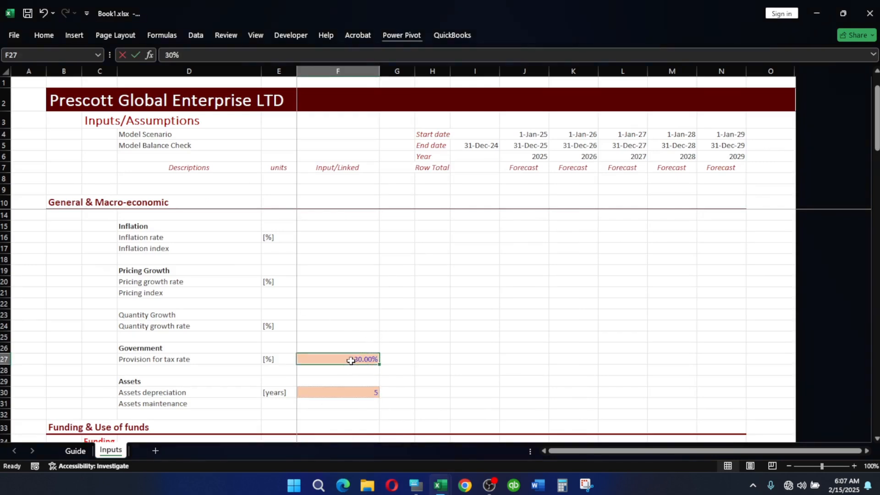
type("24")
key("Return")
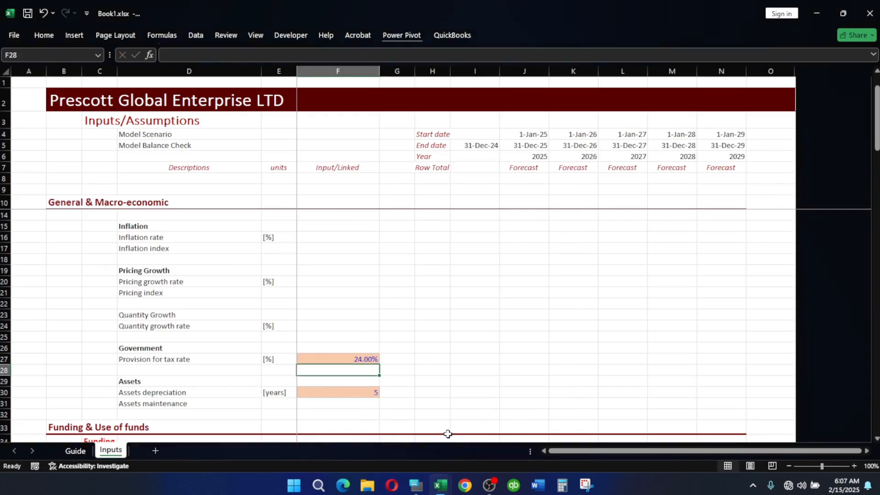
Switch to the Umi Priceless Enterprise-BUSINESS MODEL.xlsx workbook and examine its asset depreciation, sources of funds and cost of financing assumptions.
mouse_move(441, 485)
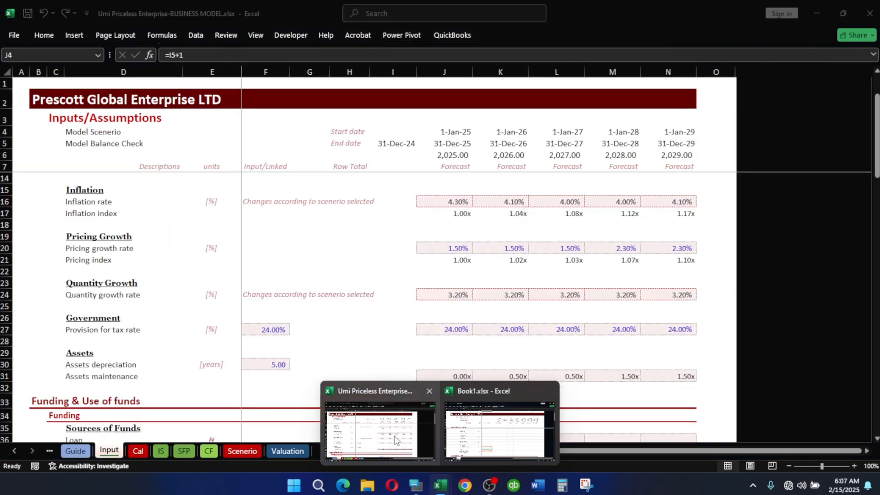
left_click(395, 440)
scroll(408, 297, "down", 1)
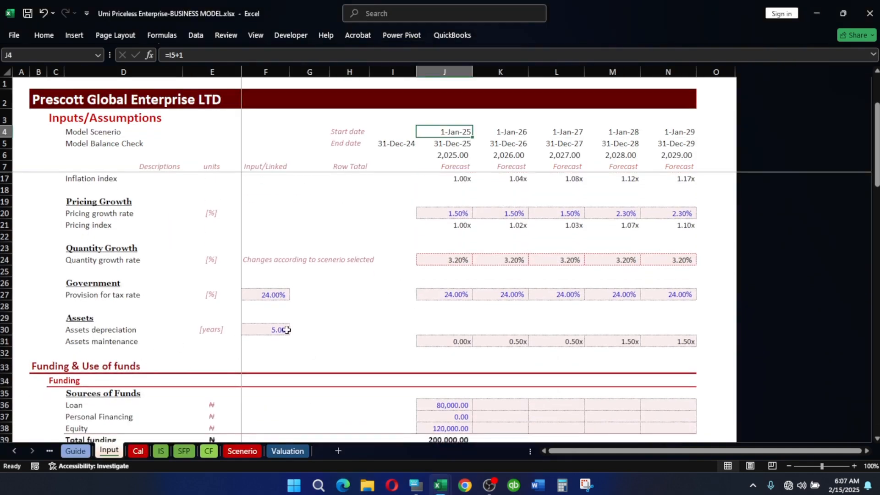
scroll(389, 320, "down", 3)
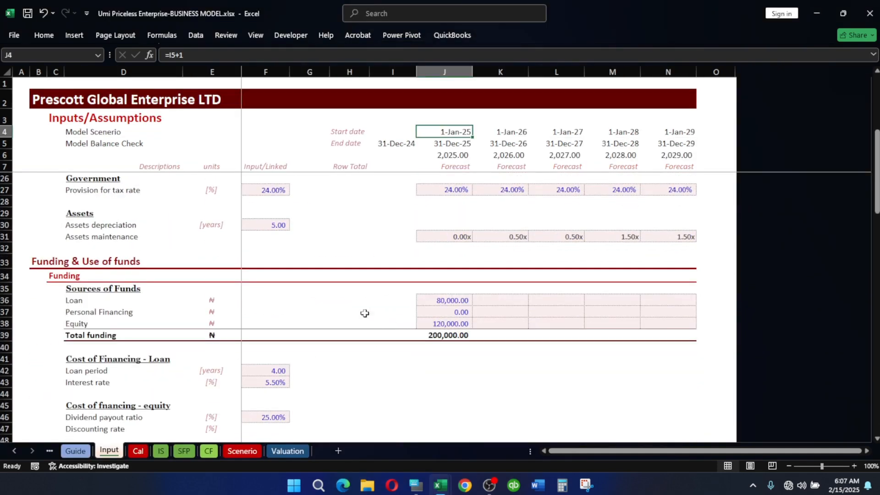
left_click(277, 225)
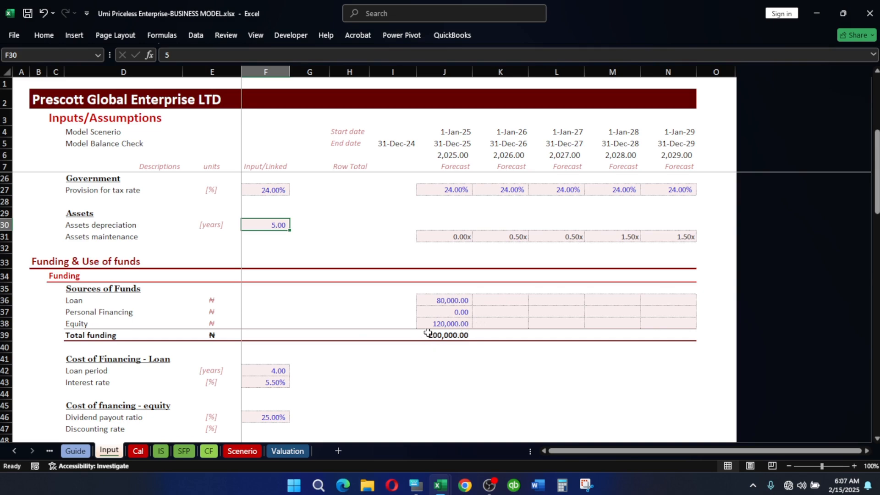
mouse_move(441, 485)
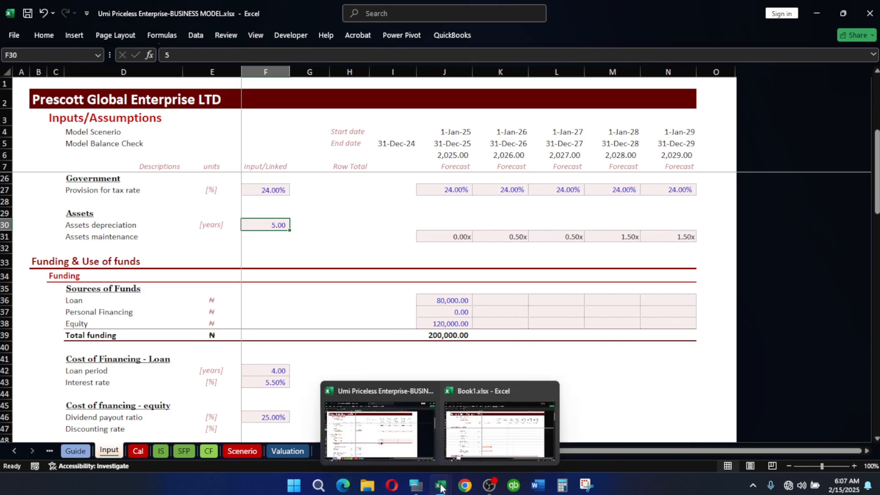
left_click(366, 429)
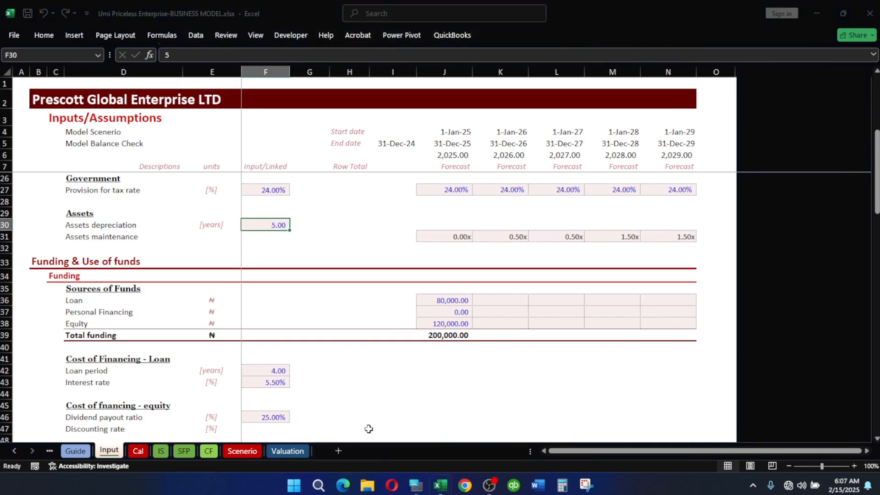
mouse_move(440, 485)
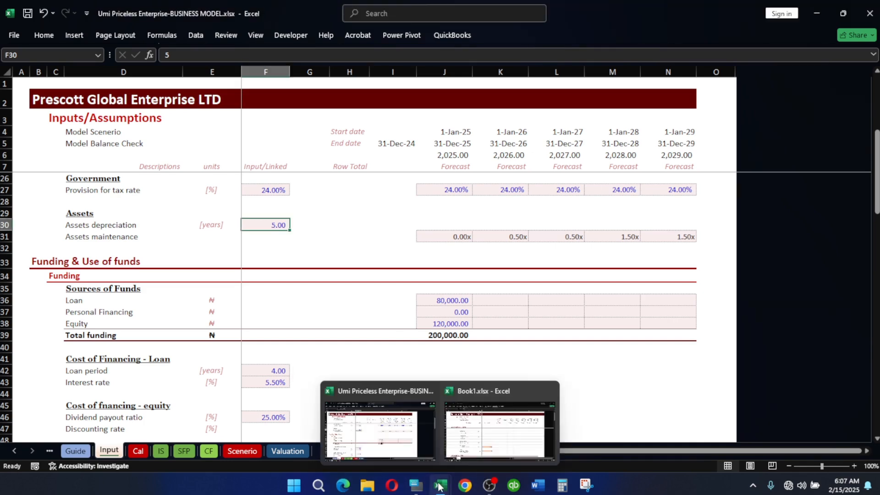
Return to Book1.xlsx and enter 80000 as the 2025 Loan amount in J36 under Sources of Funds.
left_click(481, 435)
scroll(362, 374, "down", 1)
scroll(391, 346, "up", 2)
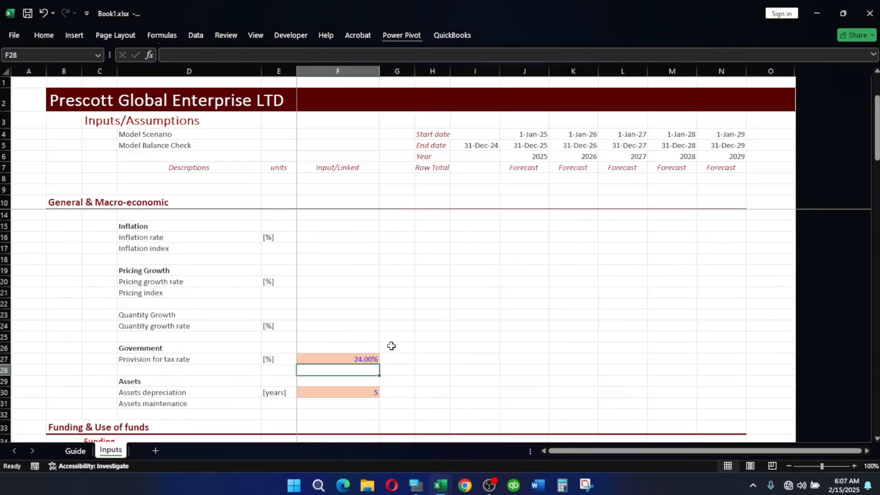
scroll(392, 345, "down", 5)
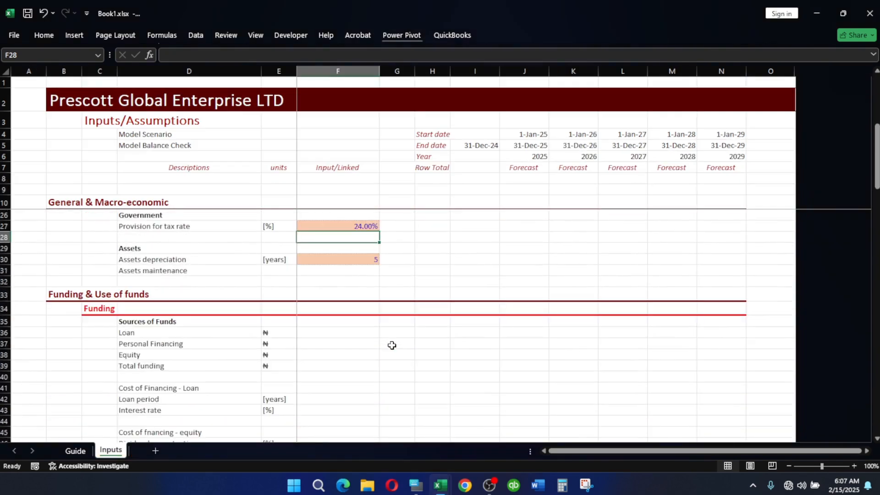
left_click(518, 319)
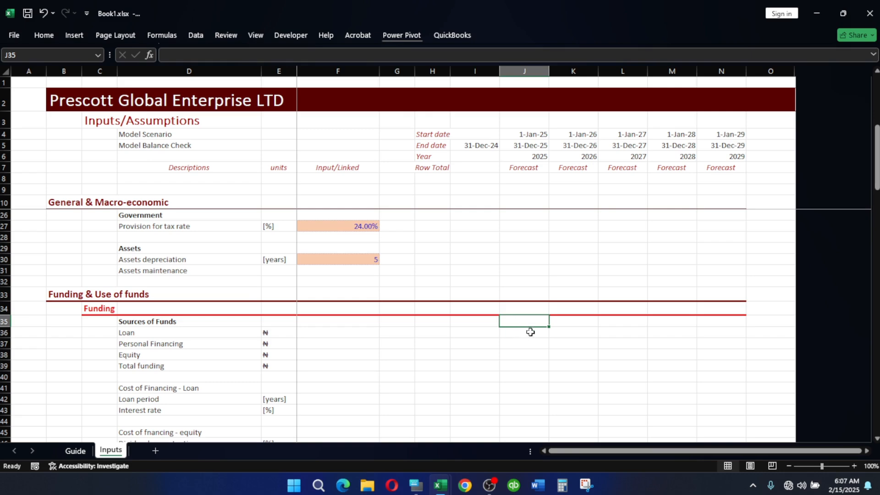
left_click(527, 333)
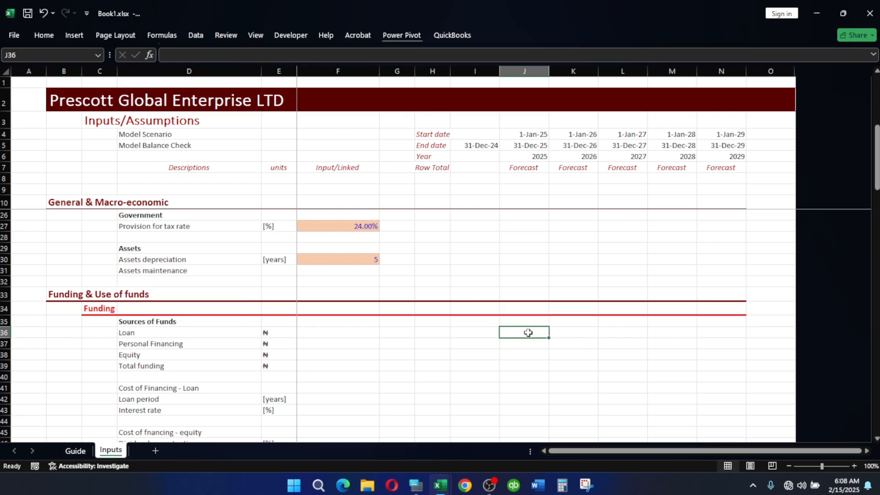
type("80000")
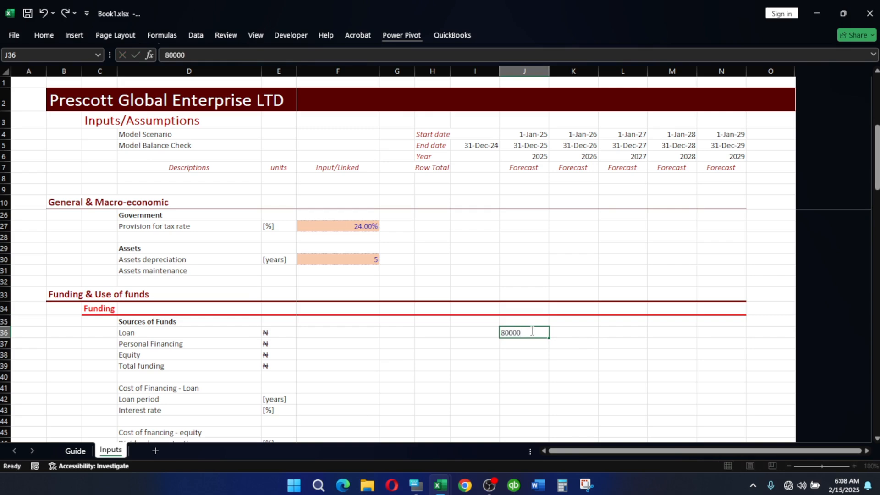
key("Return")
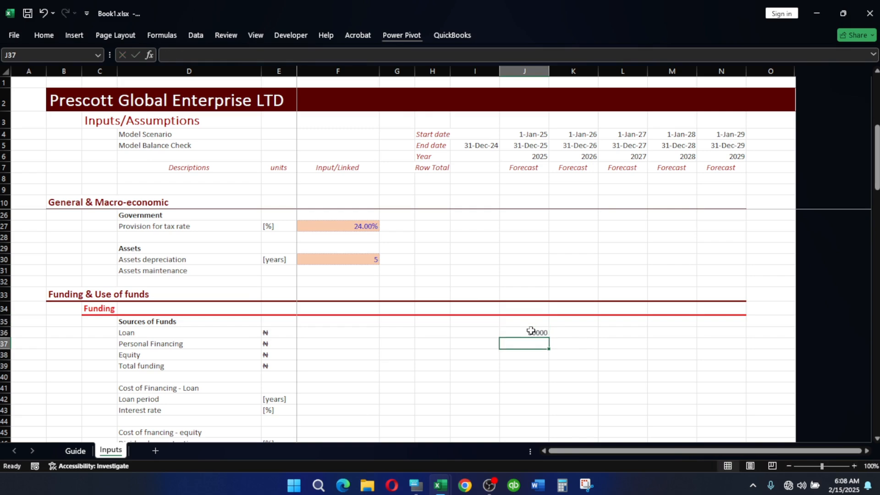
key("Return")
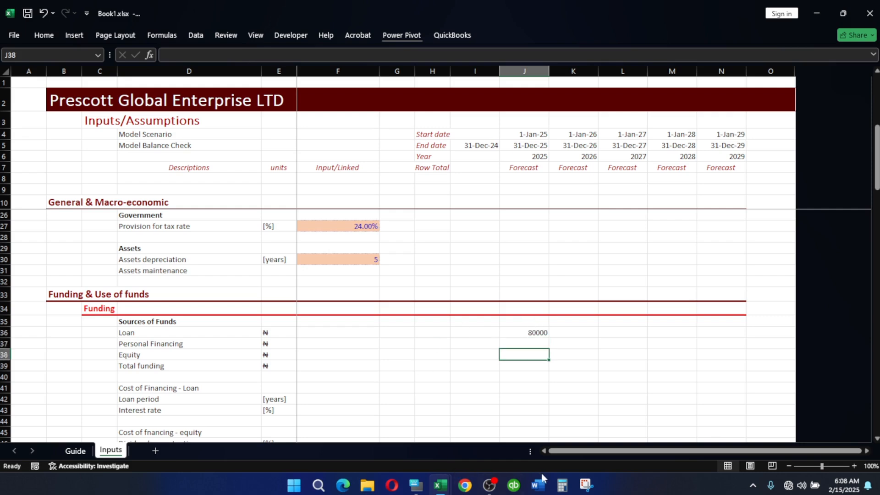
Copy the 2025 Equity amount of 120,000 from J38 of the Umi Priceless workbook into J38 of Book1.xlsx.
mouse_move(440, 484)
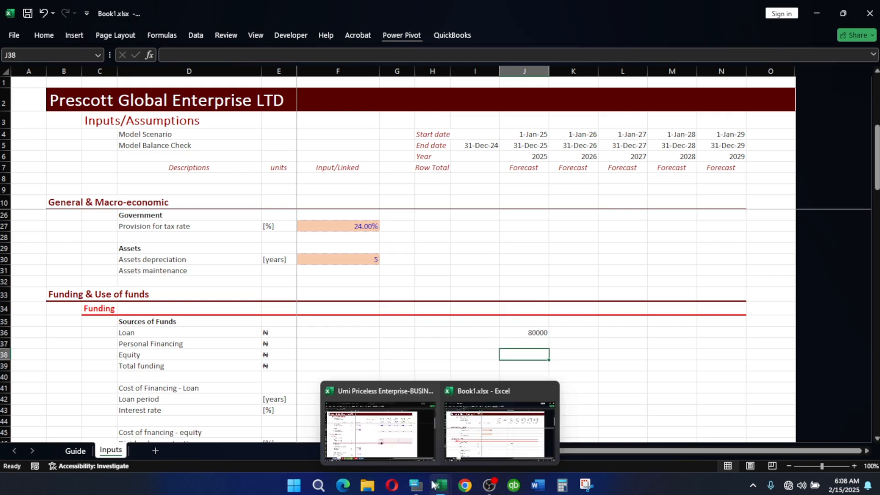
left_click(380, 441)
left_click(440, 323)
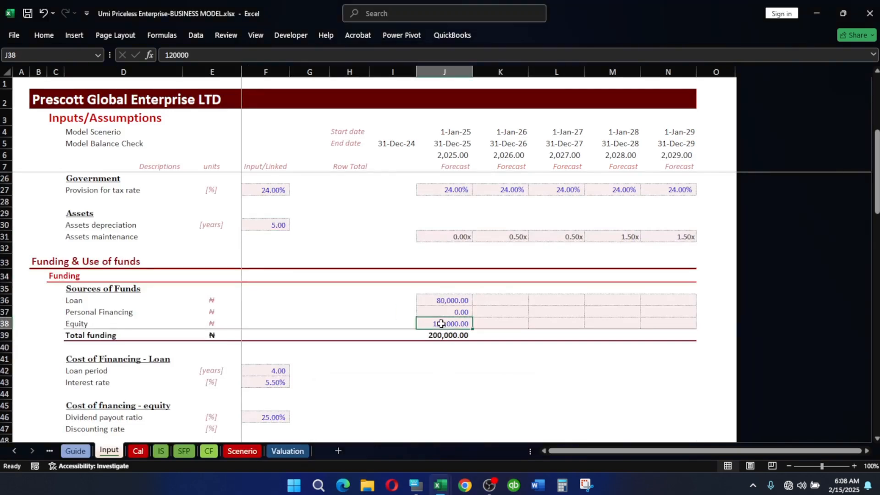
key("ctrl+c")
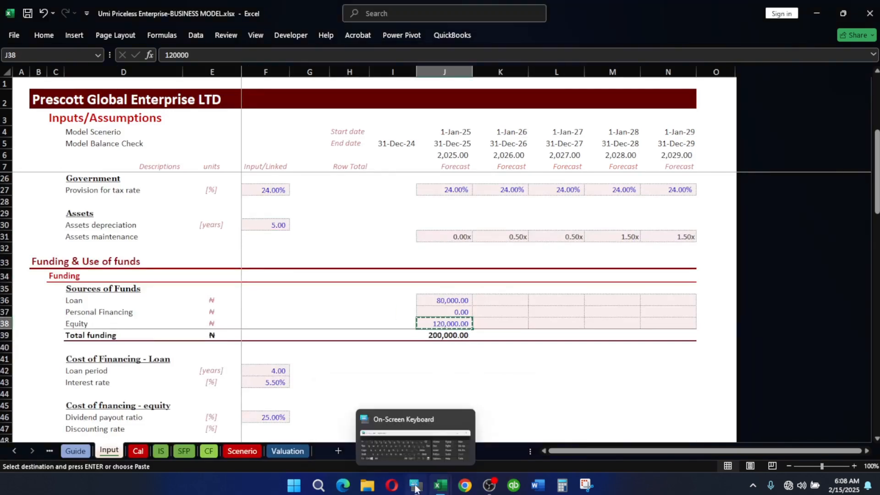
mouse_move(439, 488)
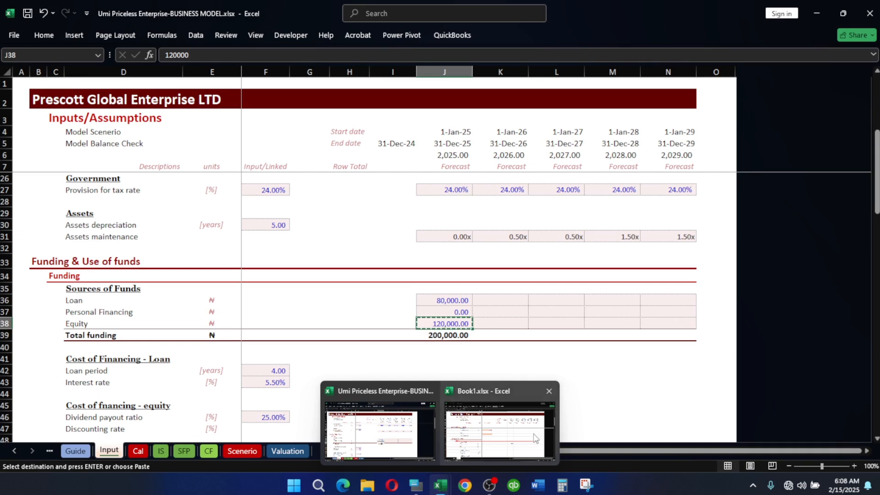
left_click(490, 392)
key("ctrl+v")
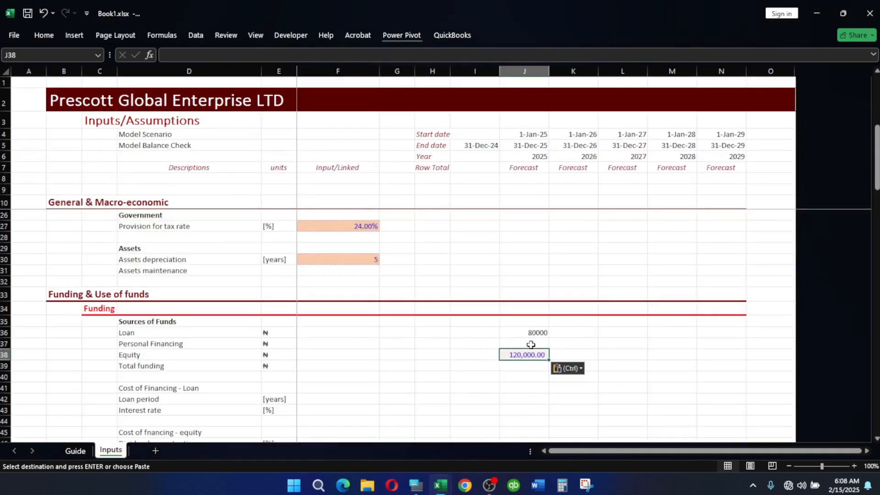
Apply the Input cell style to the Sources of Funds forecast cells J36 through N38.
left_click_drag(531, 330, 715, 351)
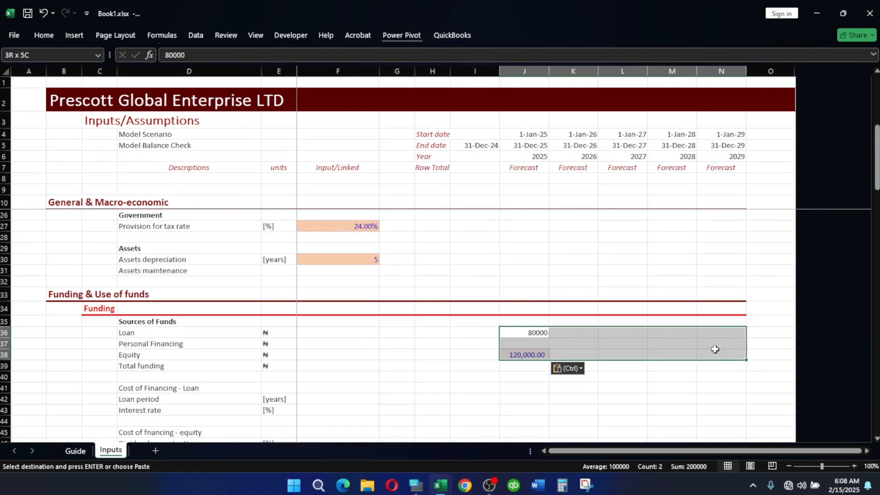
key("alt")
key("h")
key("l")
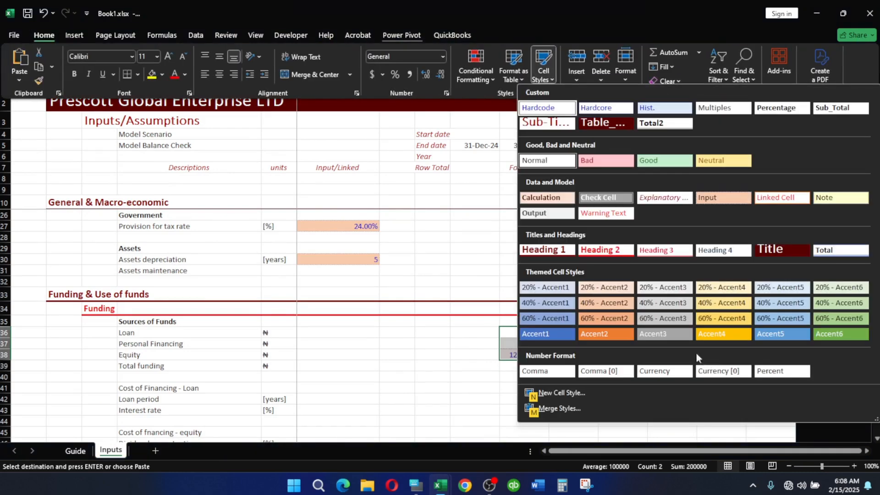
left_click(720, 198)
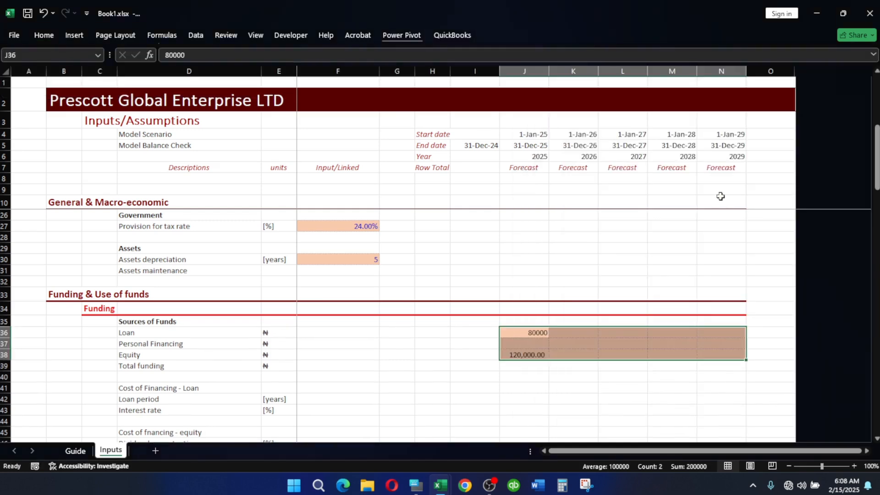
Apply the Hardcode cell style to J36 through N38, giving blue figures with thousands separators and two decimals.
key("alt")
key("h")
key("l")
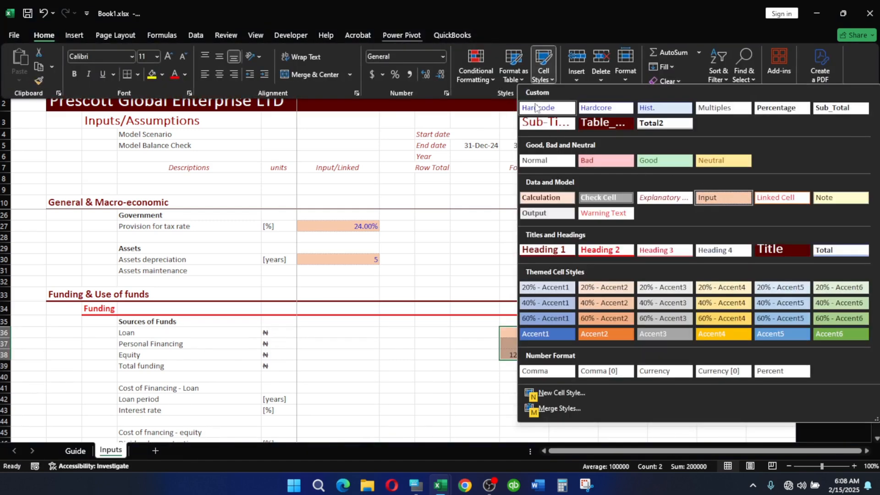
left_click(546, 371)
left_click(570, 344)
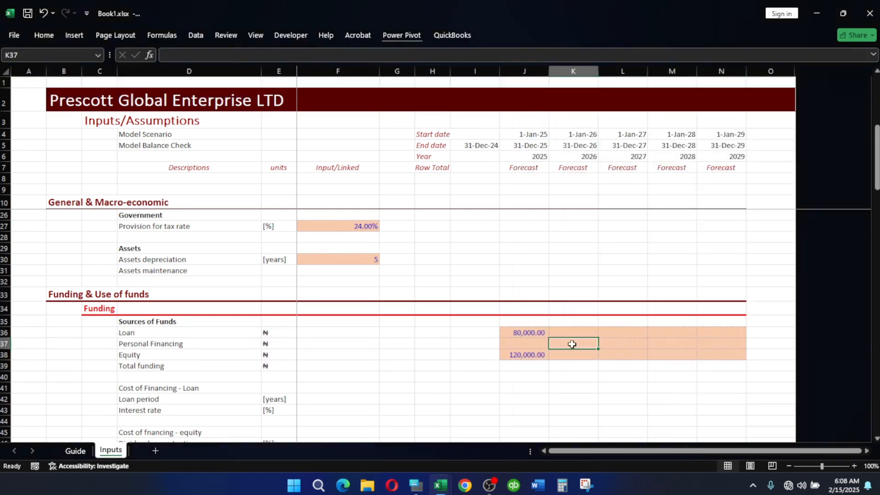
Calculate the 2025 Total funding in J39 with the formula =SUM(J36:J38).
scroll(594, 340, "down", 2)
left_click(536, 301)
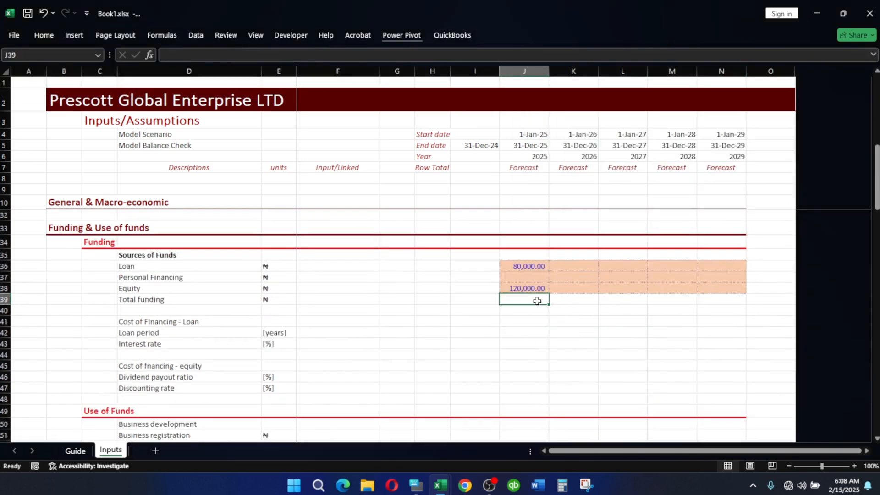
type("=sum(")
key("Up")
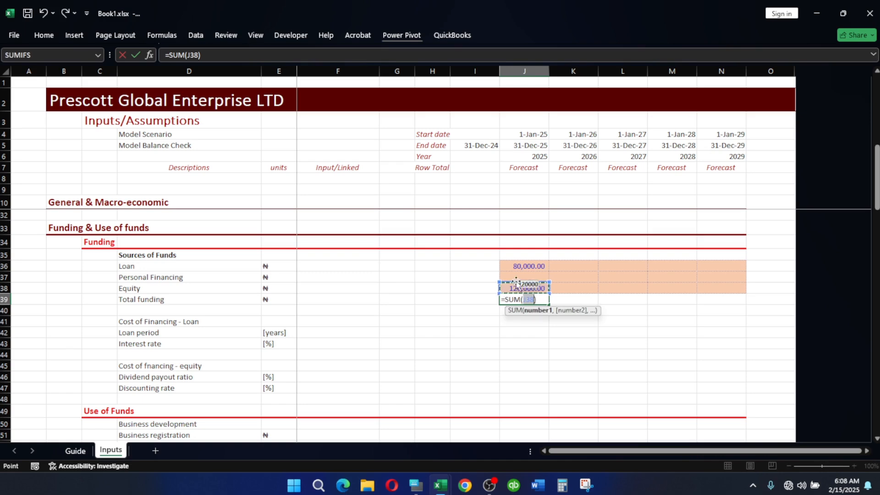
left_click_drag(514, 287, 495, 262)
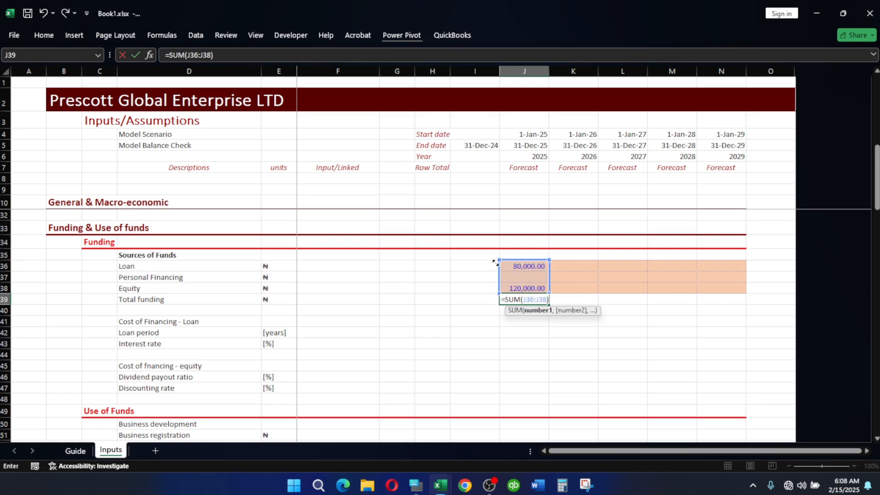
key("Return")
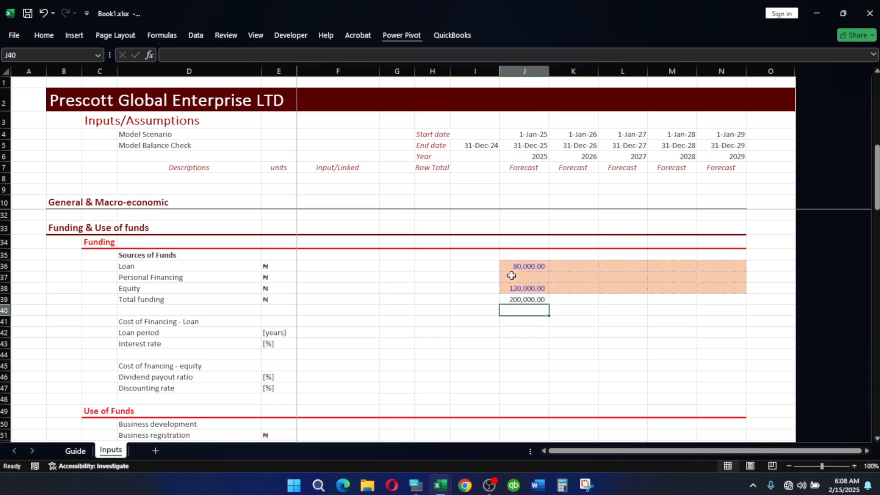
Apply the Total2 cell style to the Total funding row, D39 through N39.
left_click_drag(508, 296, 680, 288)
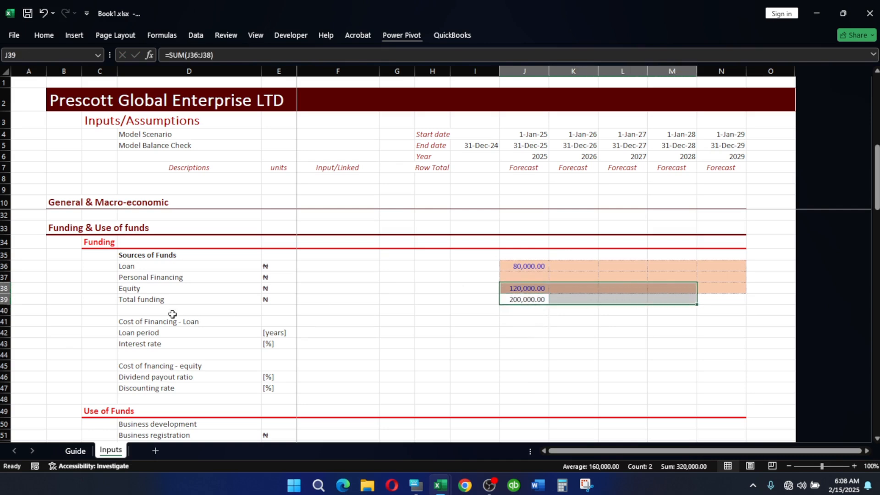
left_click_drag(137, 299, 705, 299)
key("alt+h")
key("j")
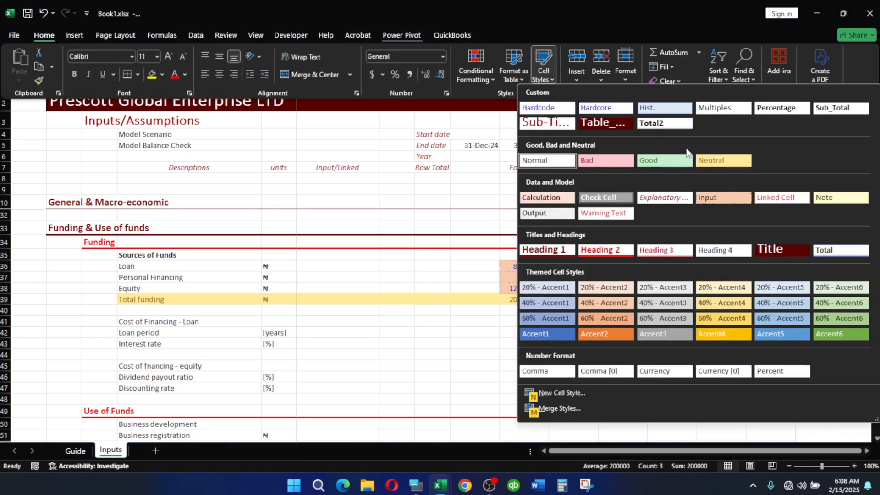
left_click(669, 125)
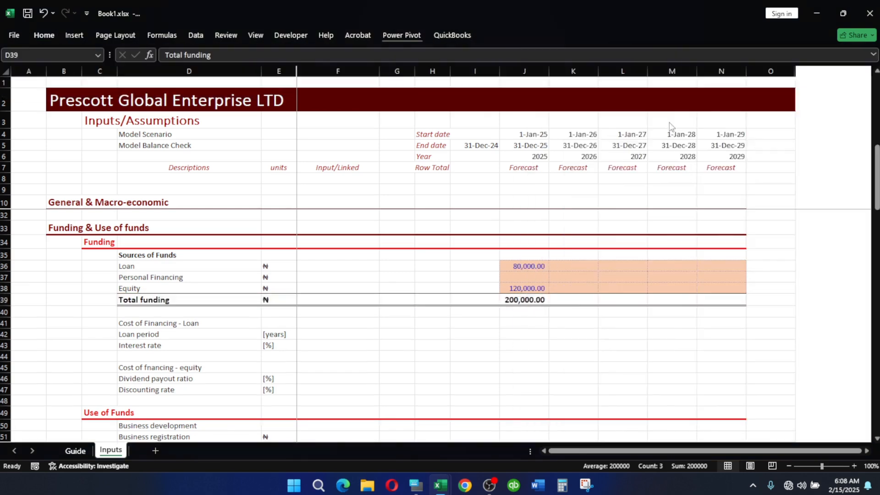
Bold the Cost of Financing - Loan heading in D41 and switch to the Umi Priceless workbook to check its loan terms.
scroll(549, 314, "down", 1)
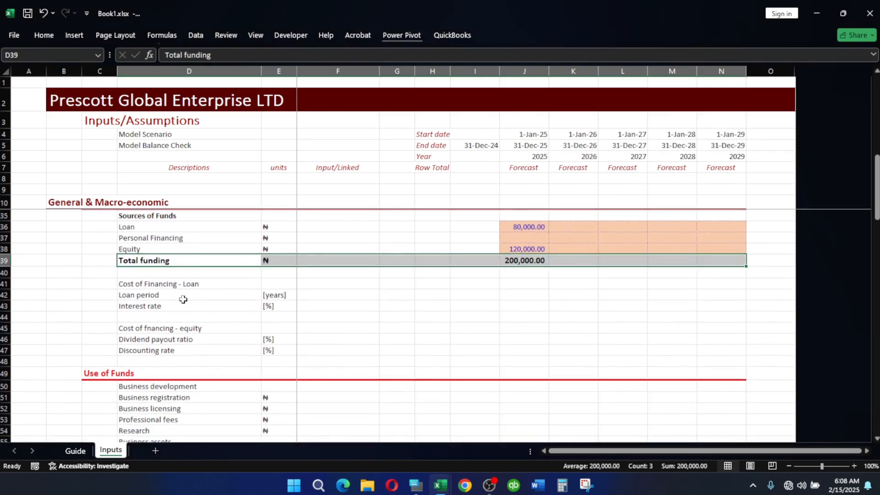
left_click(138, 283)
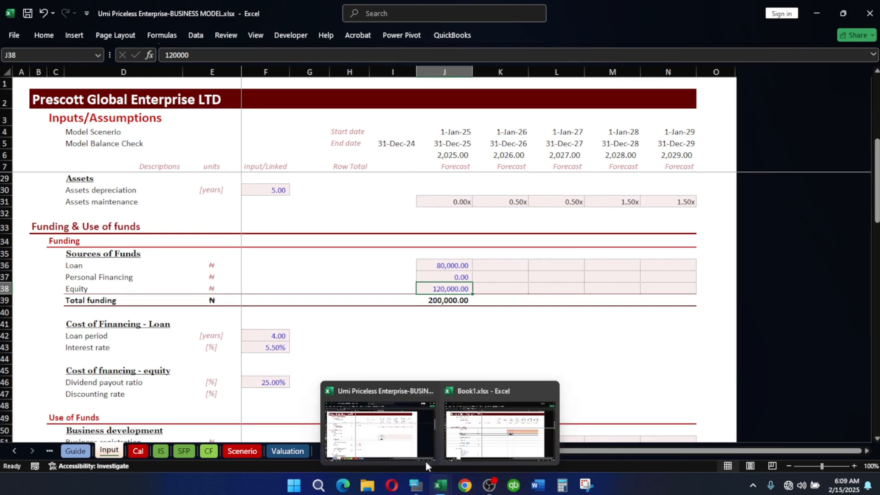
Switch back to the Book1 workbook and enter a loan period of 4 in F42 and an interest rate of 5.5 in F43.
mouse_move(441, 488)
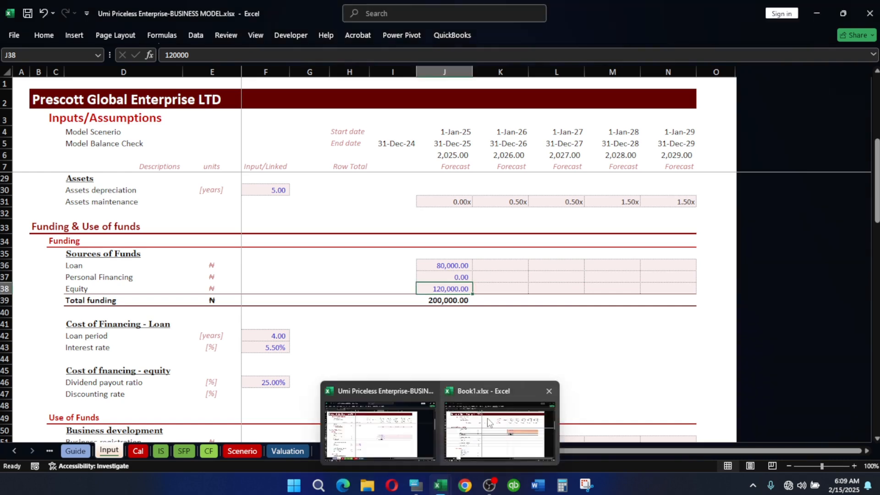
left_click(503, 412)
left_click(316, 295)
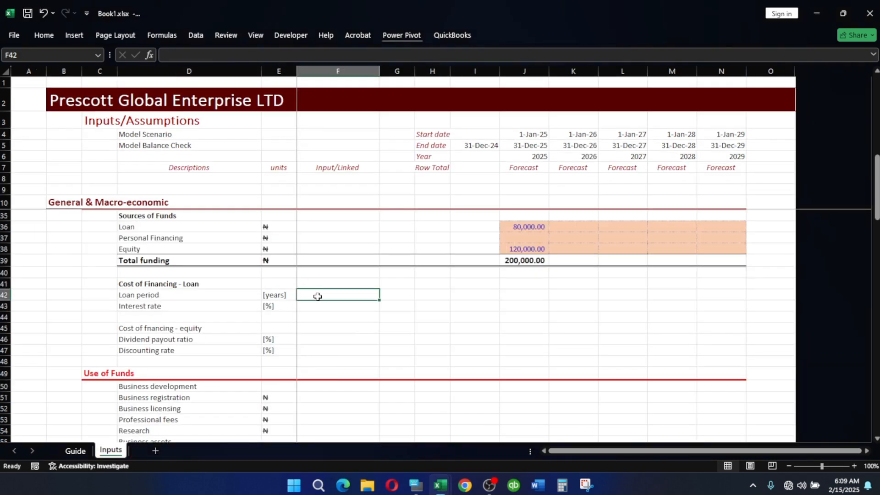
type("4")
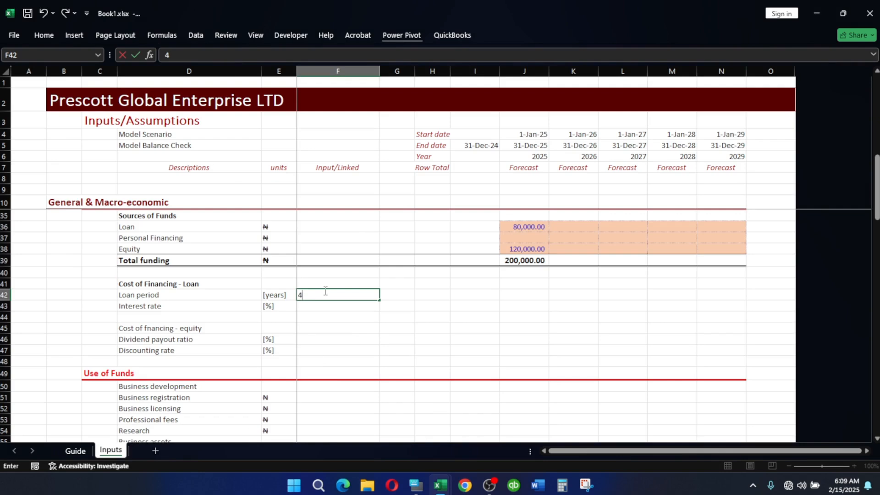
key("Return")
type("5.5")
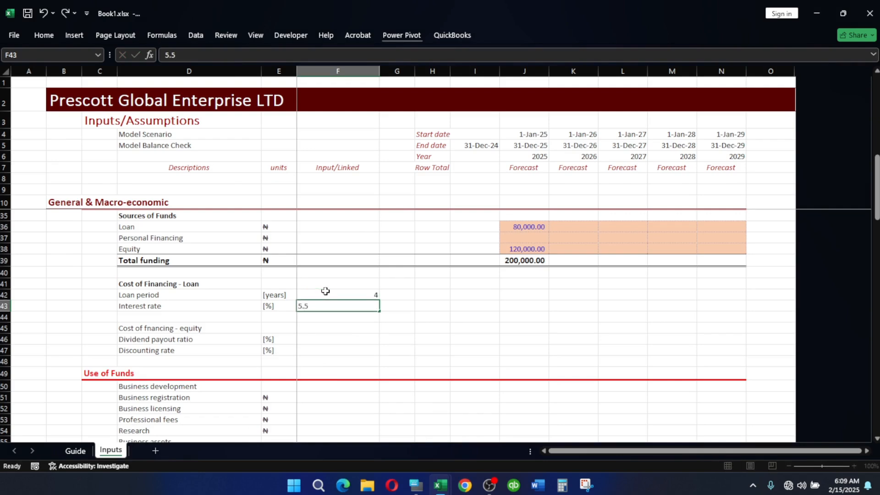
key("Return")
Copy the Provision for tax rate cell F27 and paste only its formats onto the Interest rate cell F43.
scroll(335, 291, "up", 3)
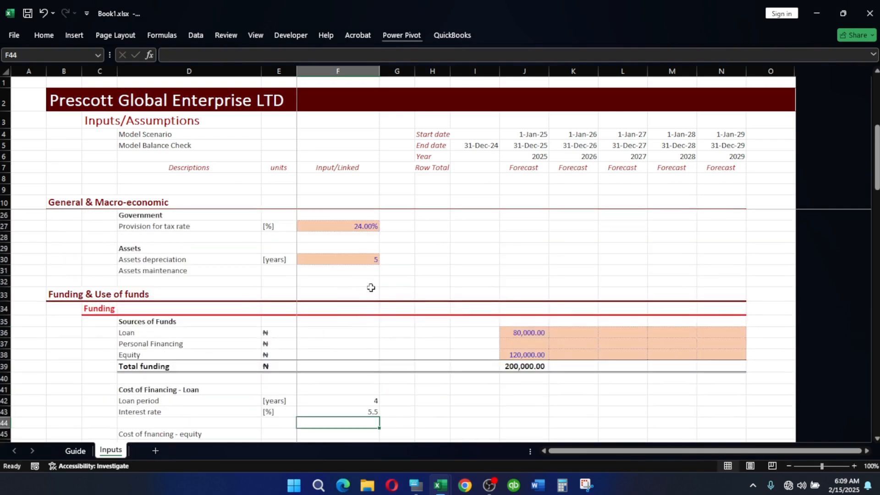
left_click(366, 232)
key("ctrl+c")
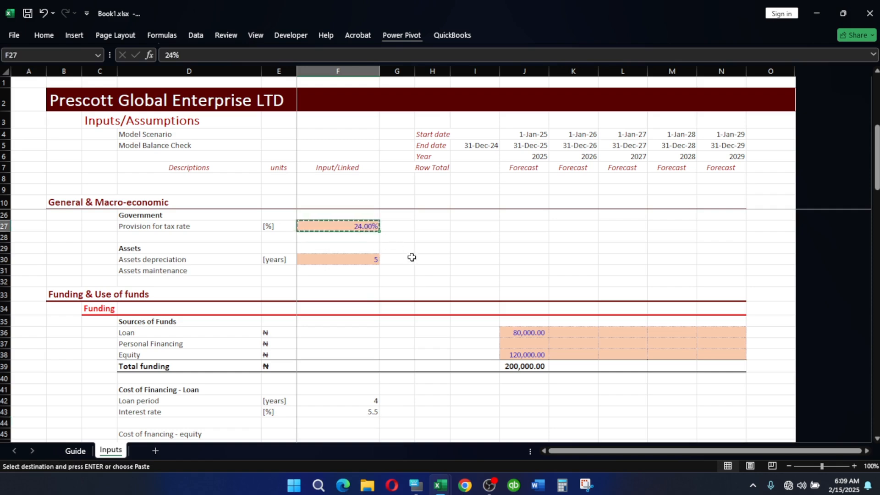
scroll(395, 317, "down", 2)
left_click(372, 347)
key("alt+h")
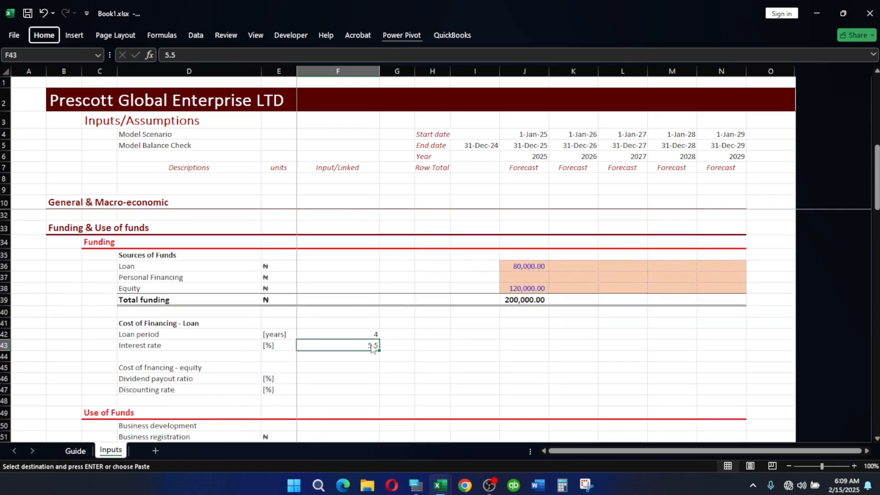
key("j")
key("Escape")
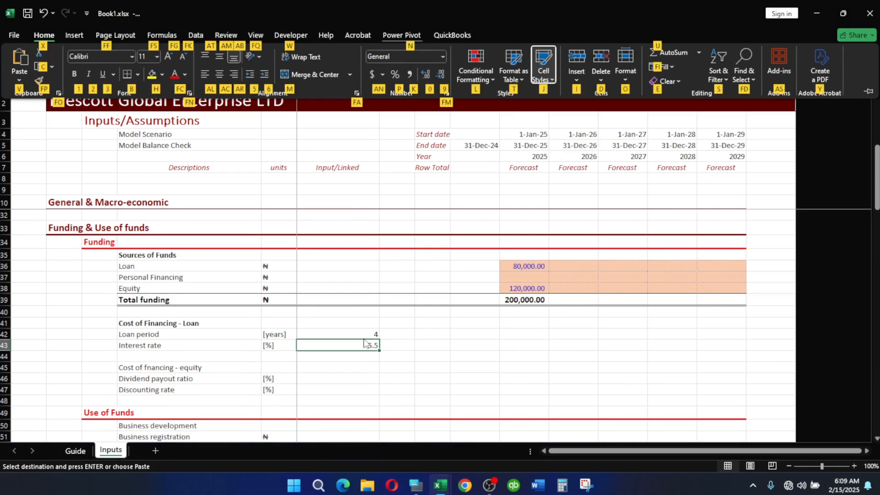
key("v")
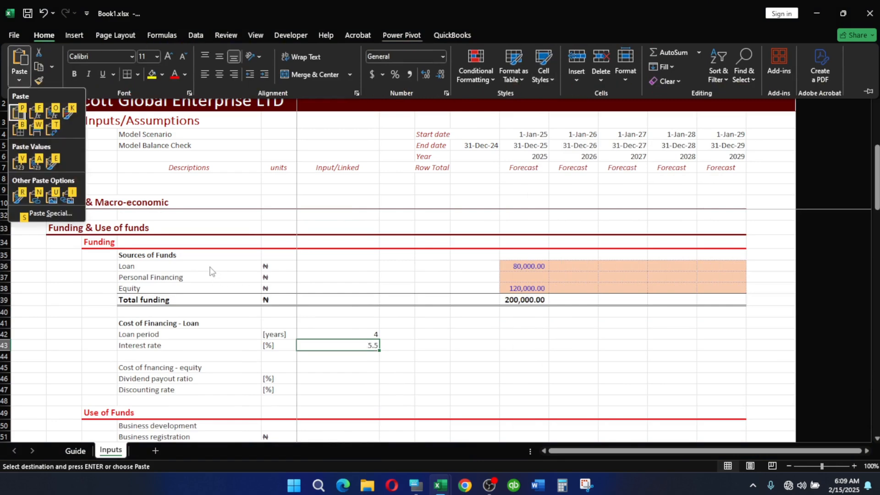
key("s")
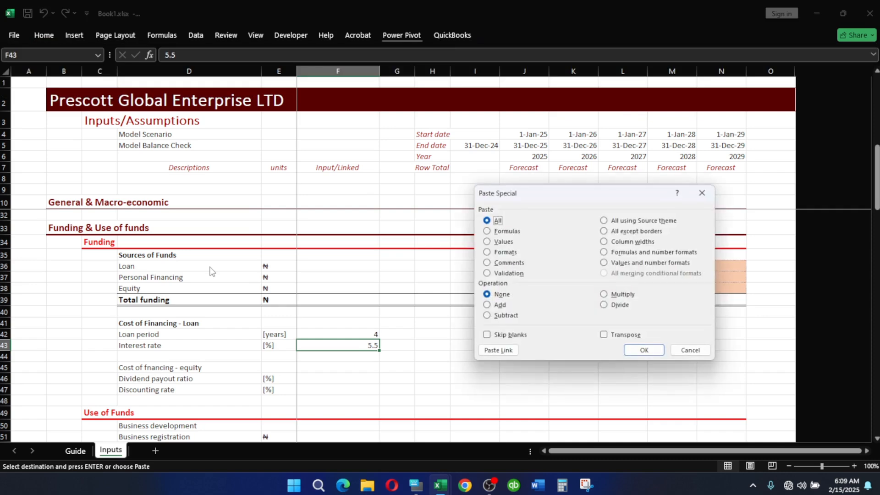
key("t")
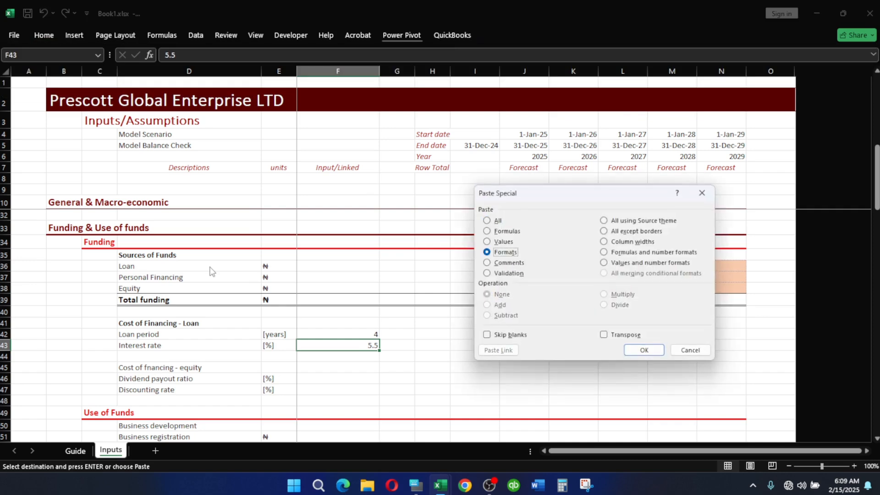
left_click(658, 349)
Leave the Interest rate value in F43 unedited and undo the format paste on that cell.
double_click(353, 345)
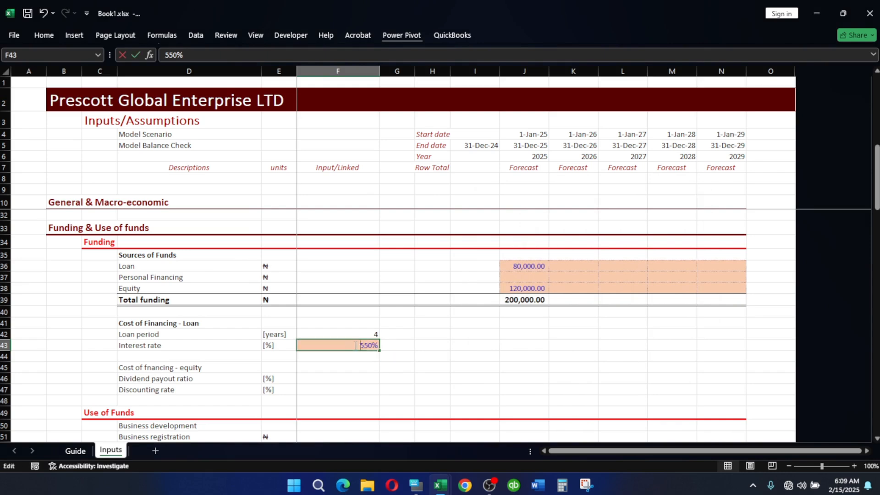
left_click(415, 347)
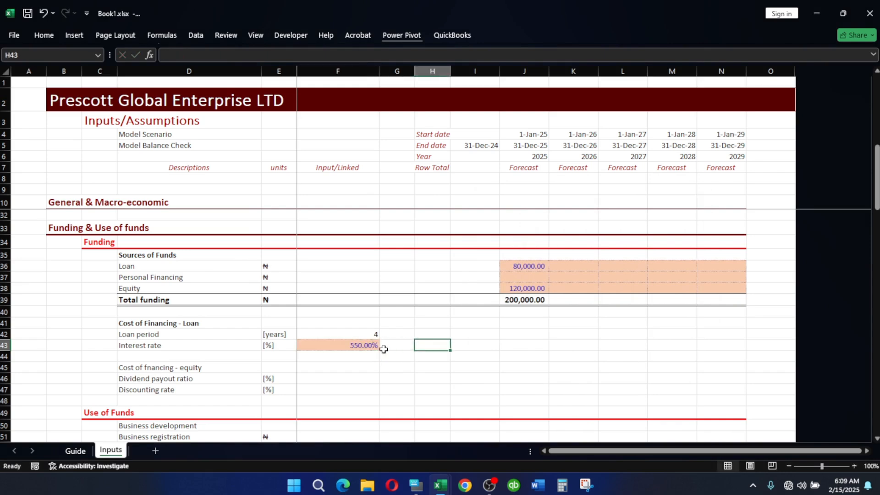
left_click(375, 348)
key("ctrl+z")
key("ctrl+z")
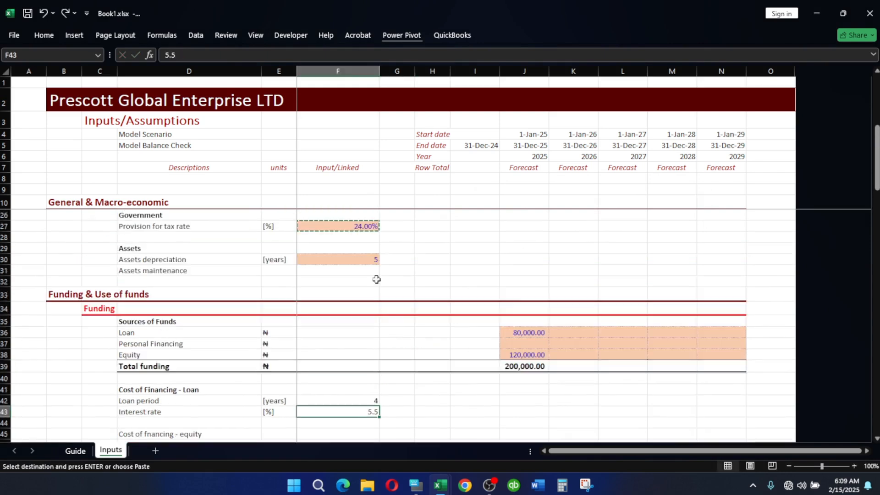
Copy the Provision for tax rate cell F27 again and apply Paste Special with Formats onto the same cell.
left_click(396, 246)
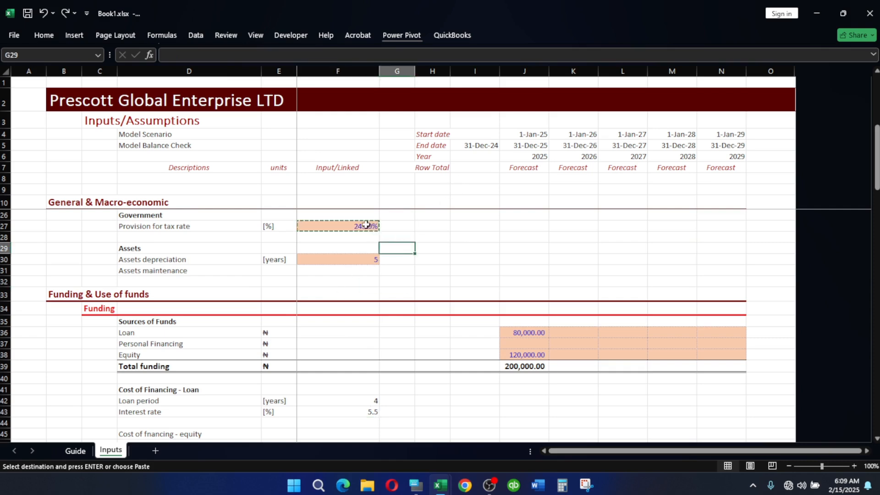
key("Escape")
left_click(365, 225)
key("ctrl+c")
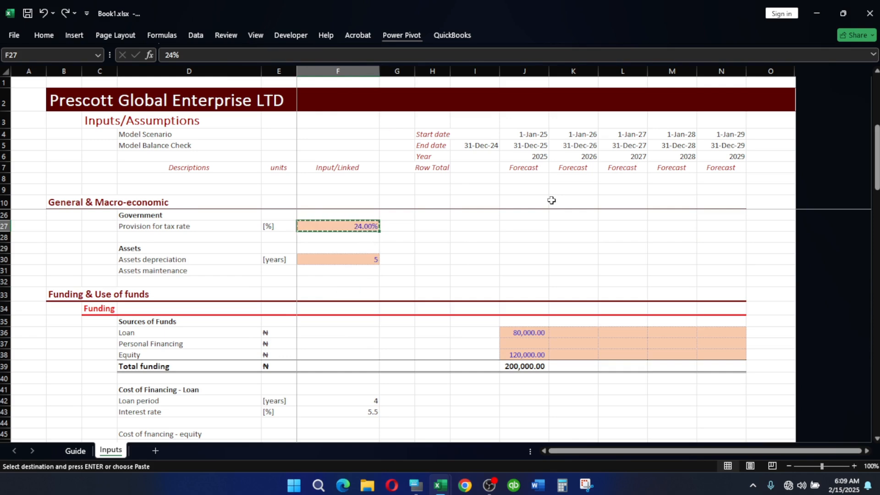
key("alt")
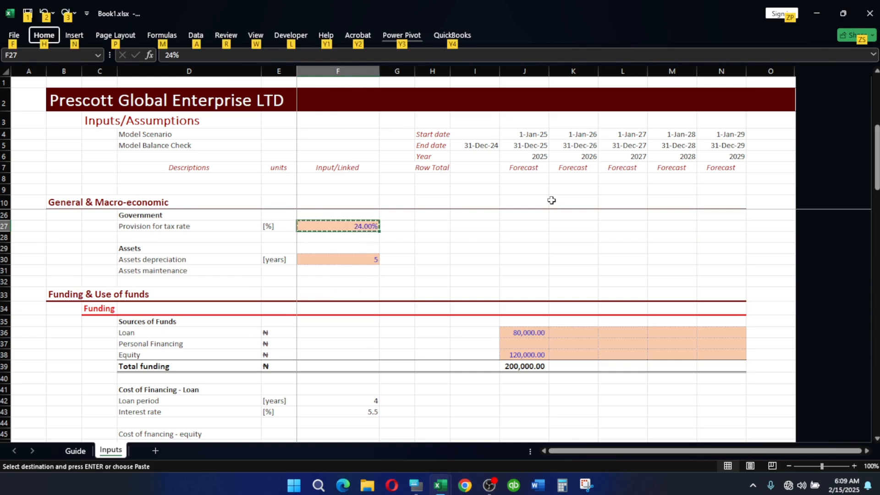
key("h")
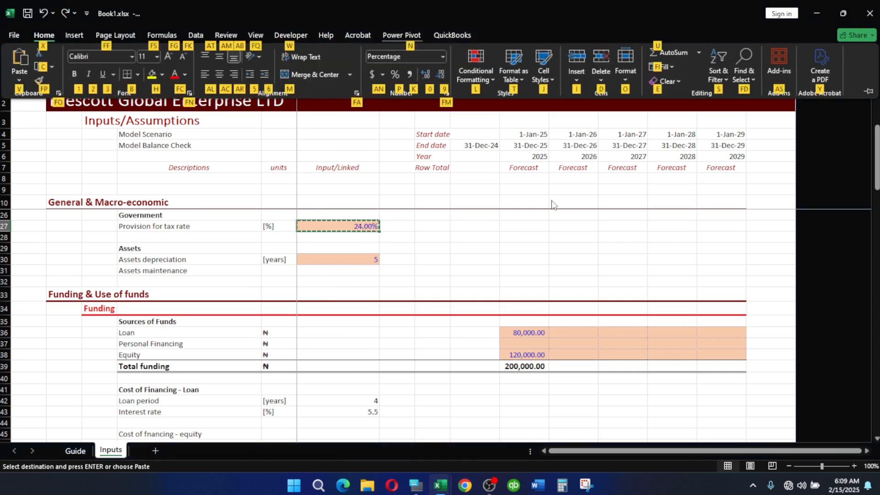
key("v")
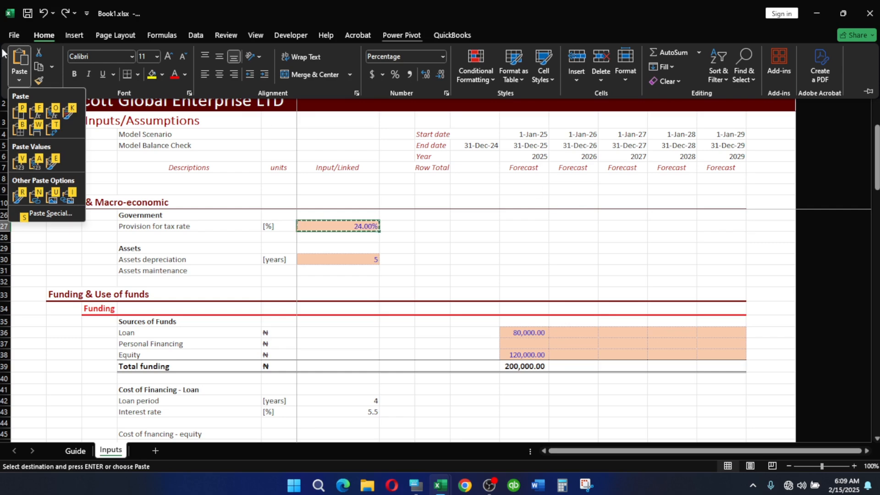
key("Escape")
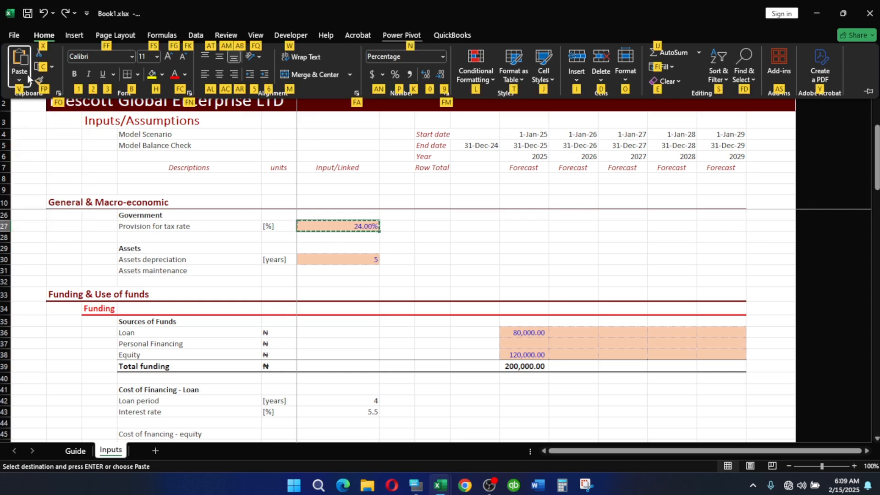
key("v")
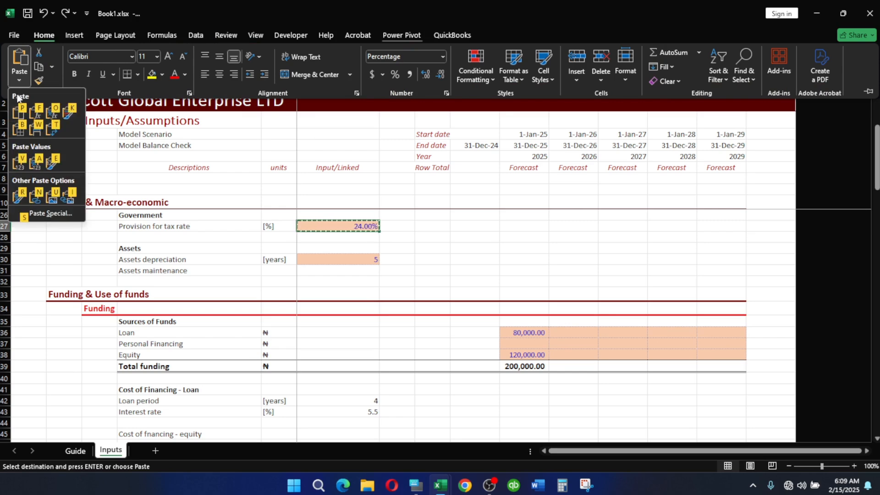
left_click(26, 221)
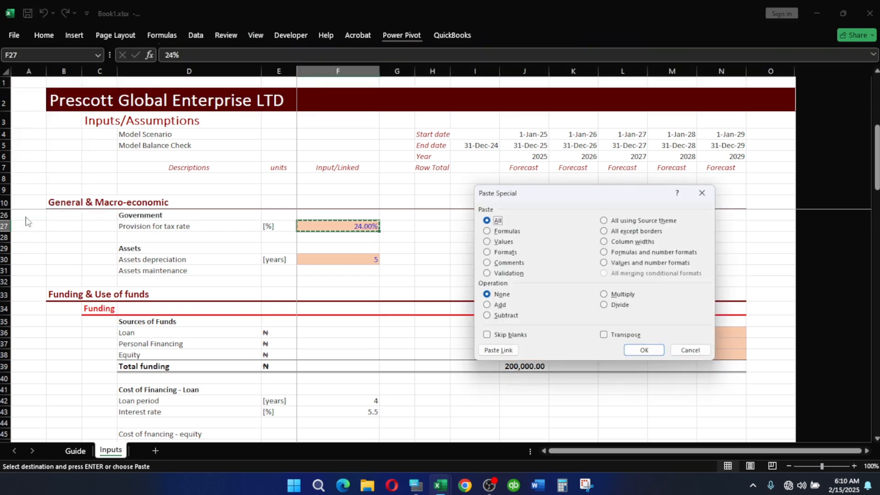
left_click(507, 253)
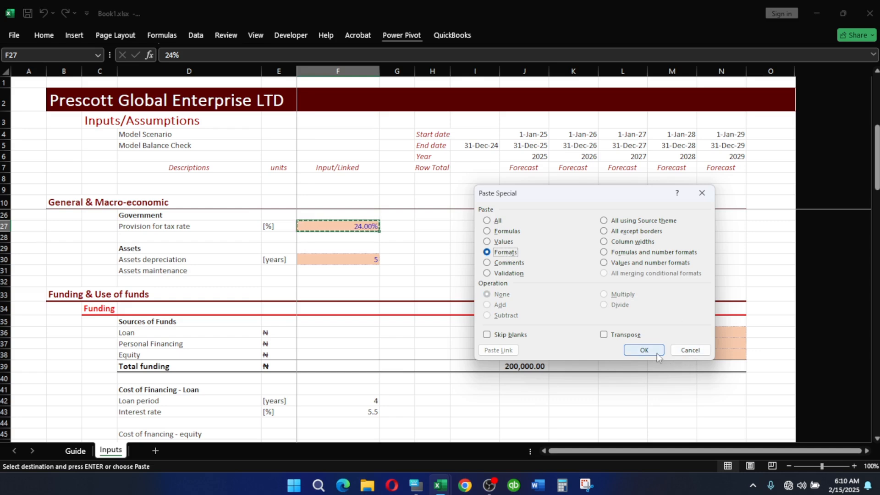
left_click(643, 350)
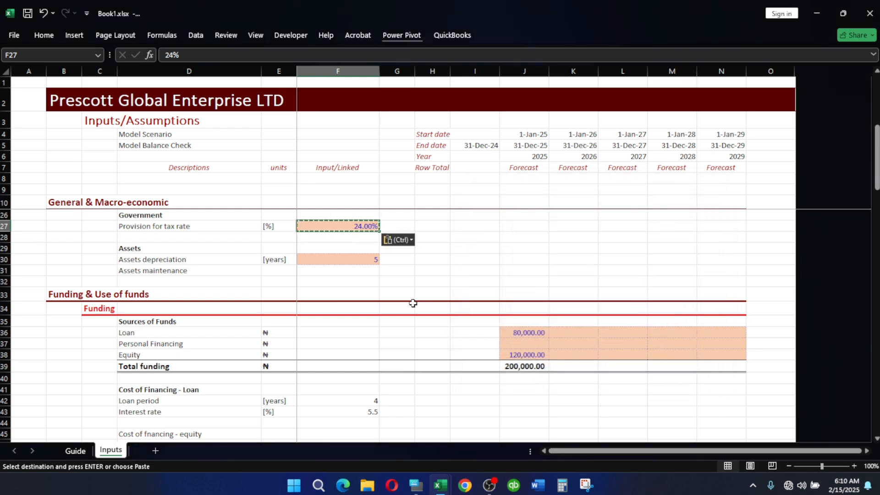
Paste the copied tax rate cell's formats onto the Interest rate cell F43 using Paste Special.
left_click(371, 411)
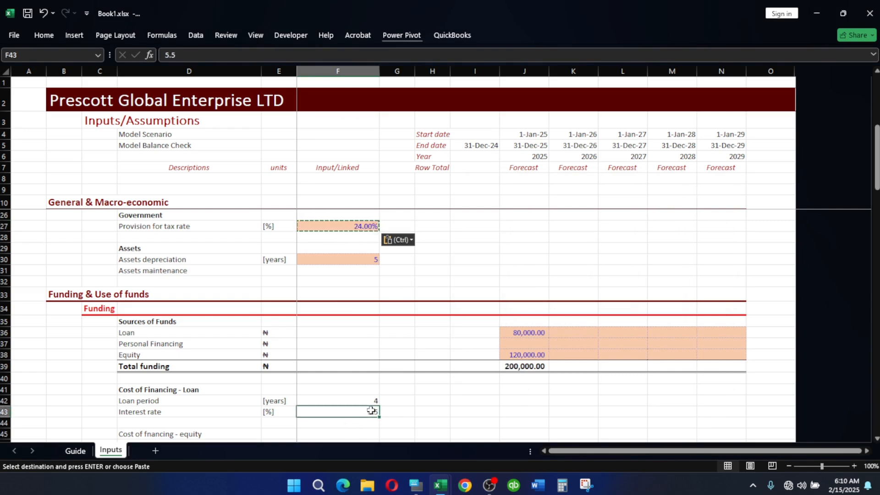
key("alt")
key("h")
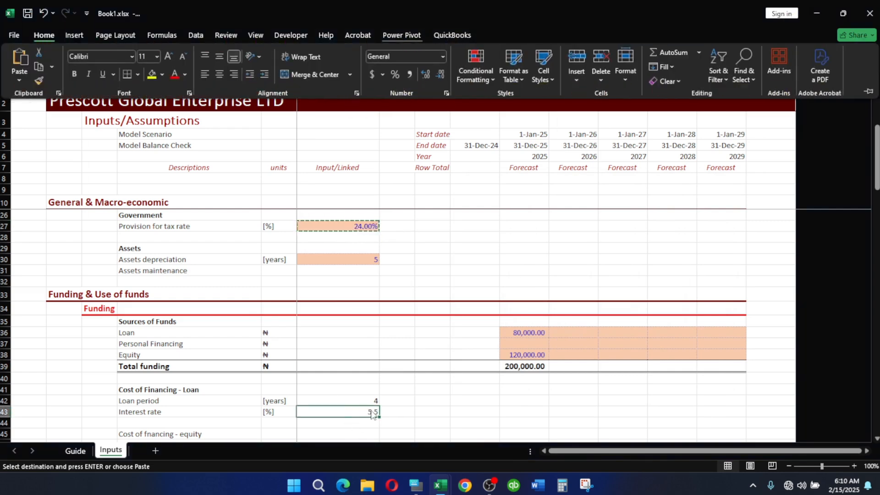
key("v")
key("s")
key("t")
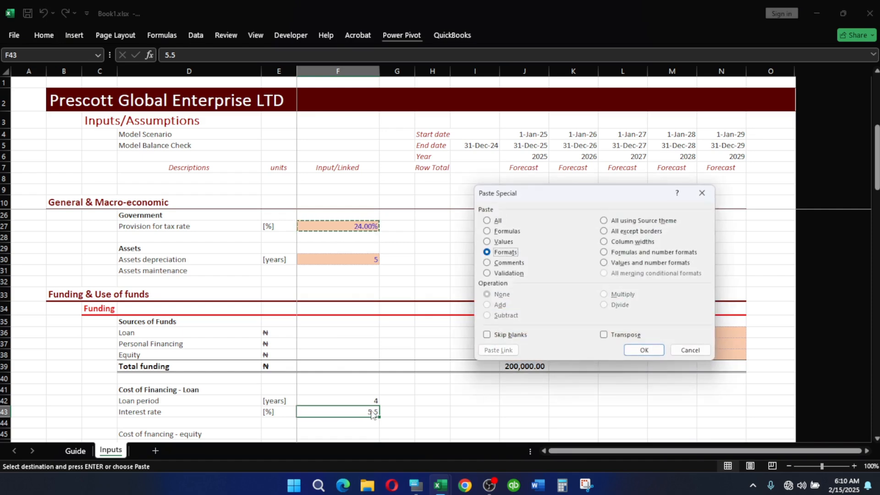
key("Return")
Correct the loan's Interest rate in F43 to 5.50%.
key("F2")
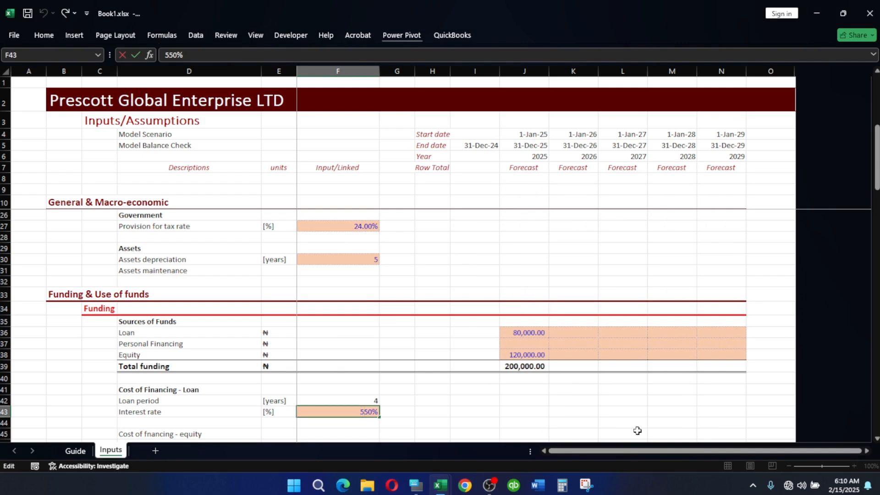
key("Left")
key("Left")
key("Left")
type(".")
key("Return")
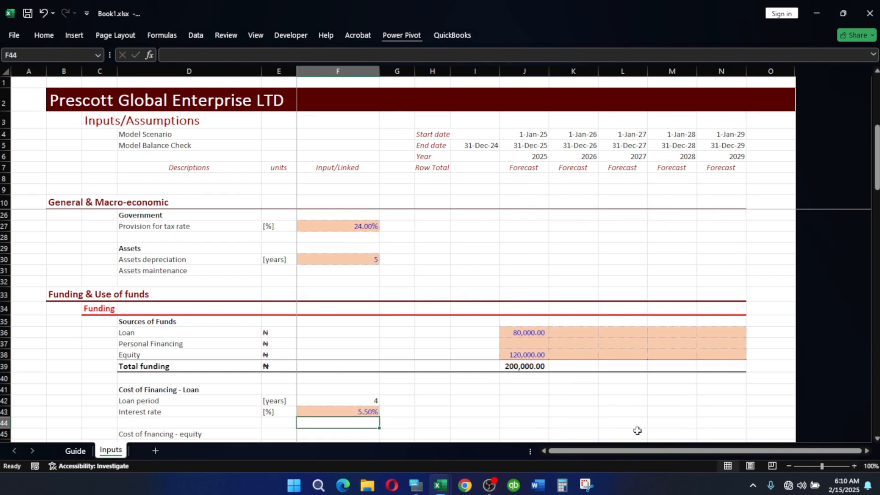
Copy the Assets depreciation cell F30 and paste only its formats onto the Loan period cell F42.
left_click(366, 261)
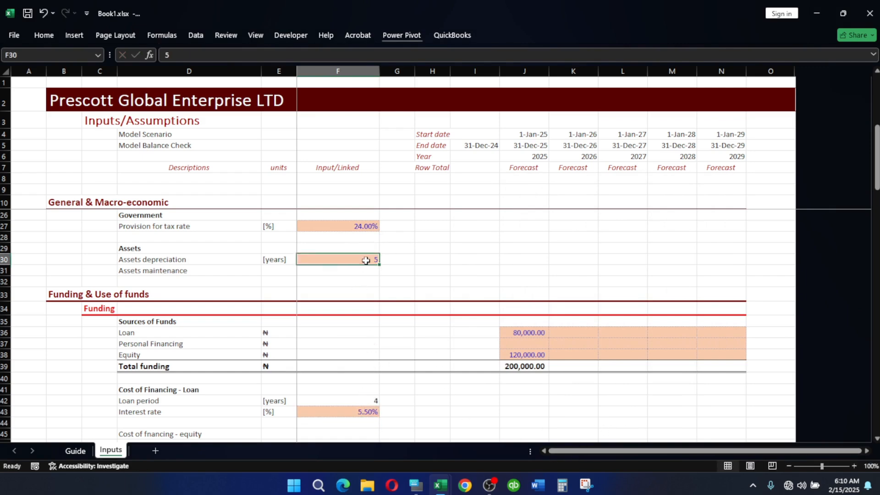
key("ctrl+c")
left_click(363, 402)
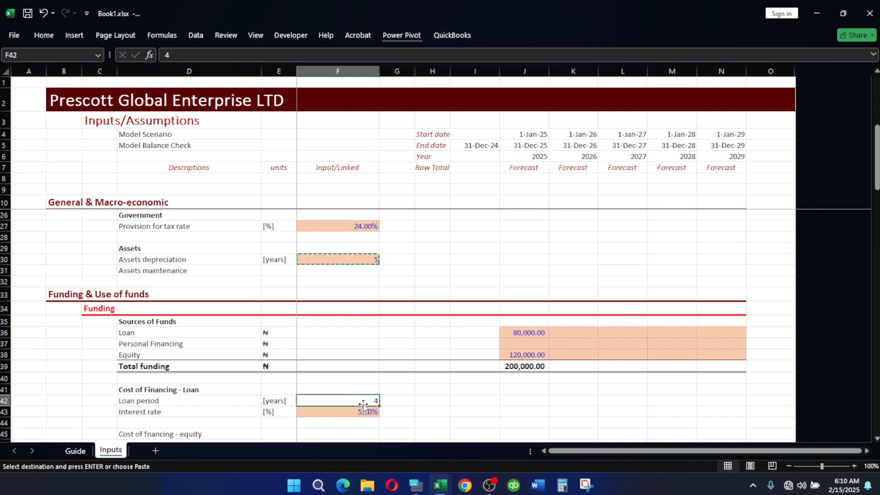
key("alt")
key("h")
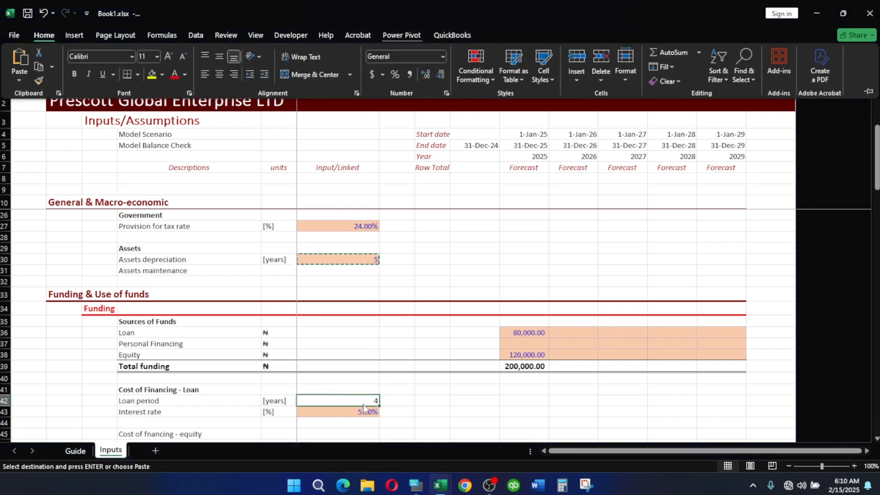
key("v")
key("s")
key("t")
key("Return")
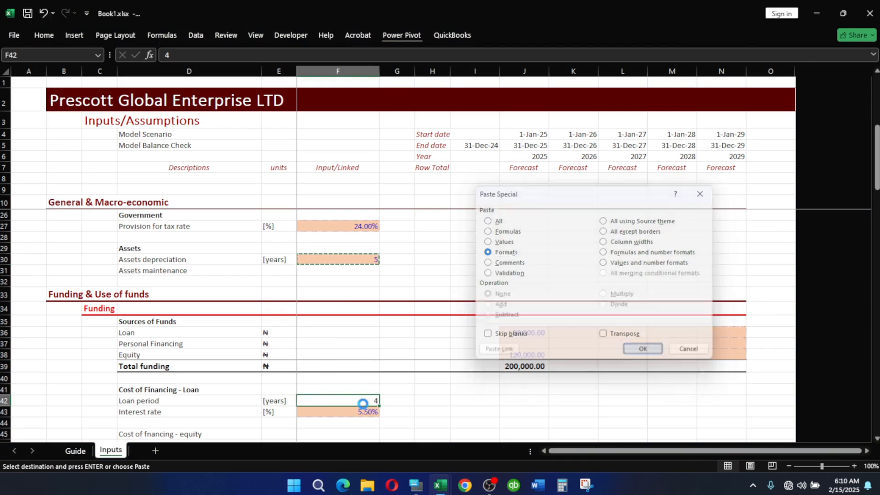
left_click(506, 409)
scroll(515, 401, "down", 2)
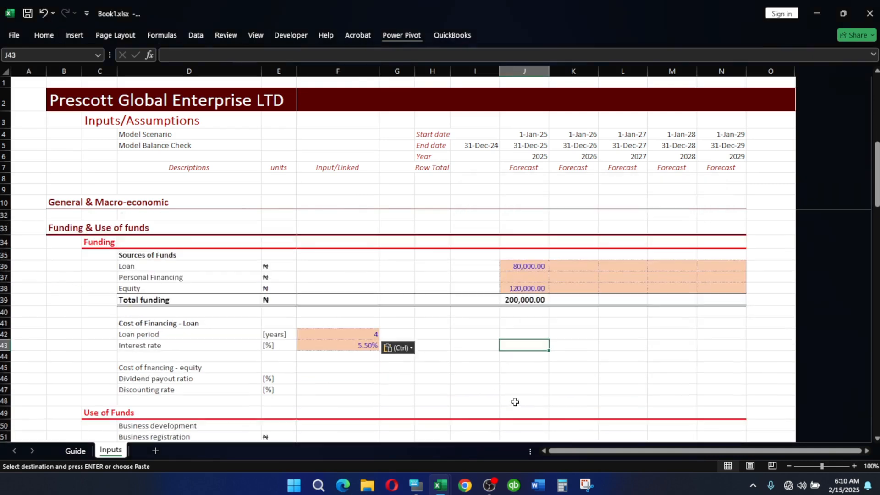
scroll(452, 363, "down", 1)
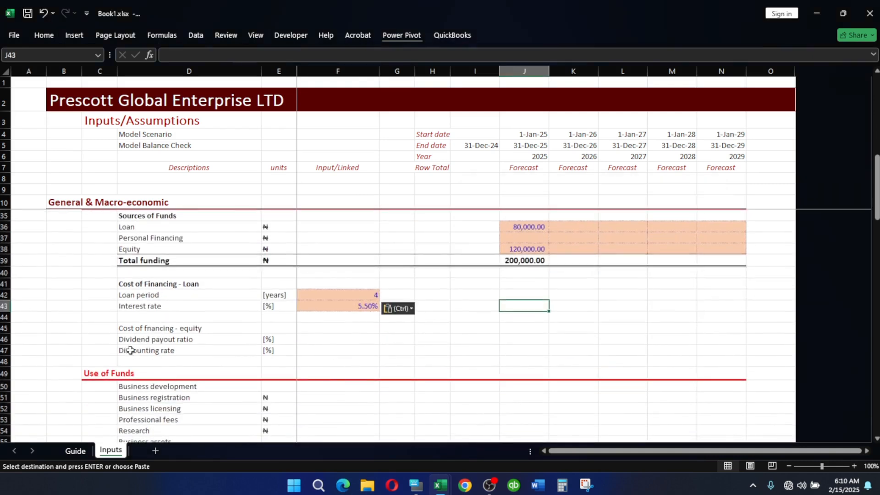
Make the equity financing cost heading in D45 bold.
left_click(139, 328)
key("Escape")
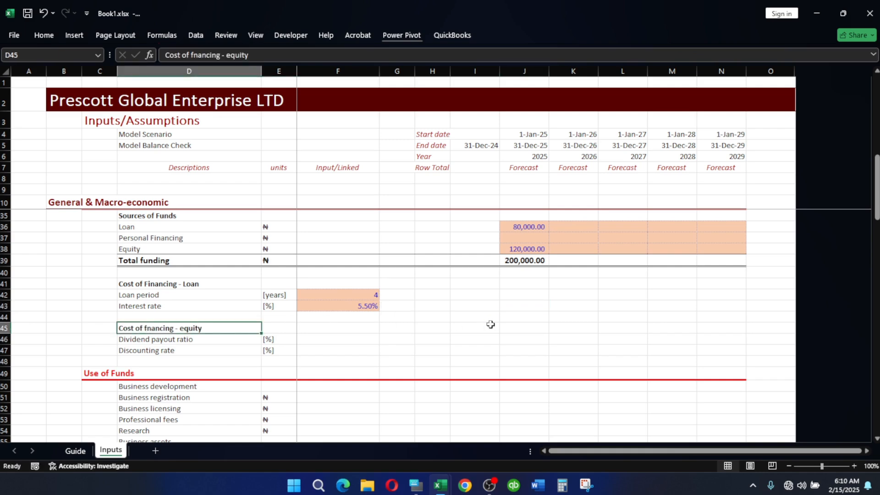
Check the Dividend payout ratio on the Input sheet of the Umi Priceless Enterprise workbook, then return to Book1.
left_click(343, 337)
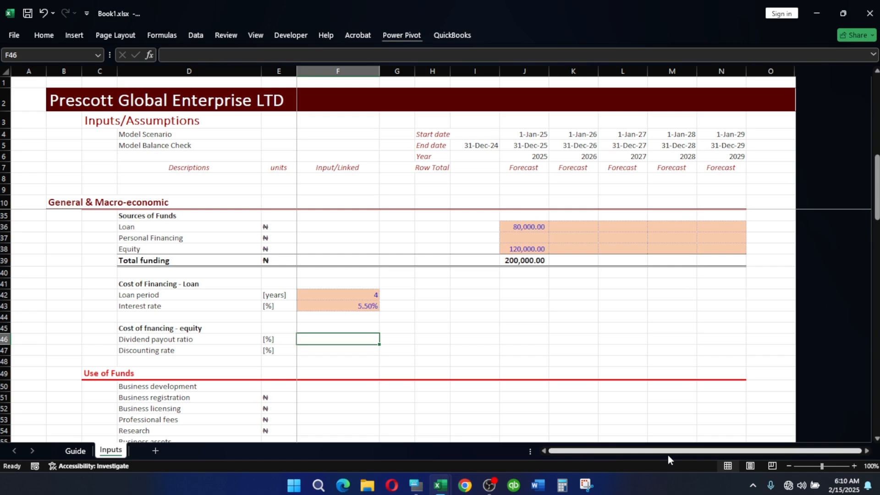
mouse_move(441, 486)
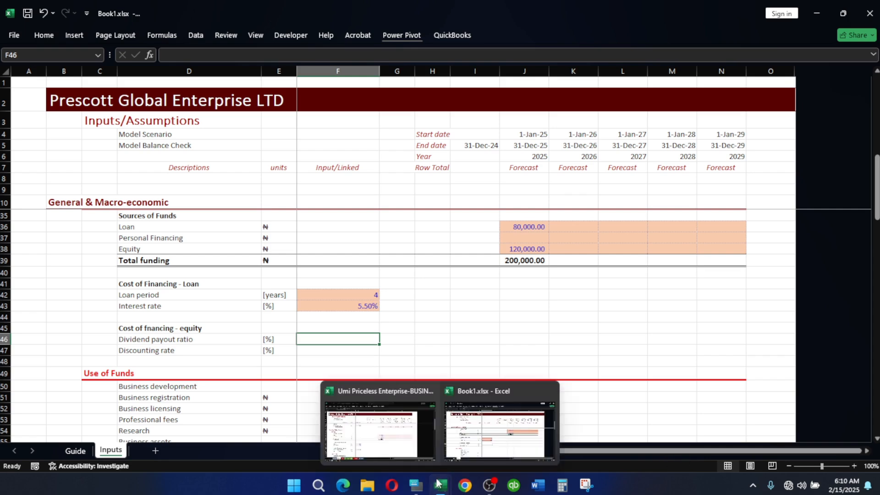
left_click(404, 446)
scroll(400, 347, "down", 4)
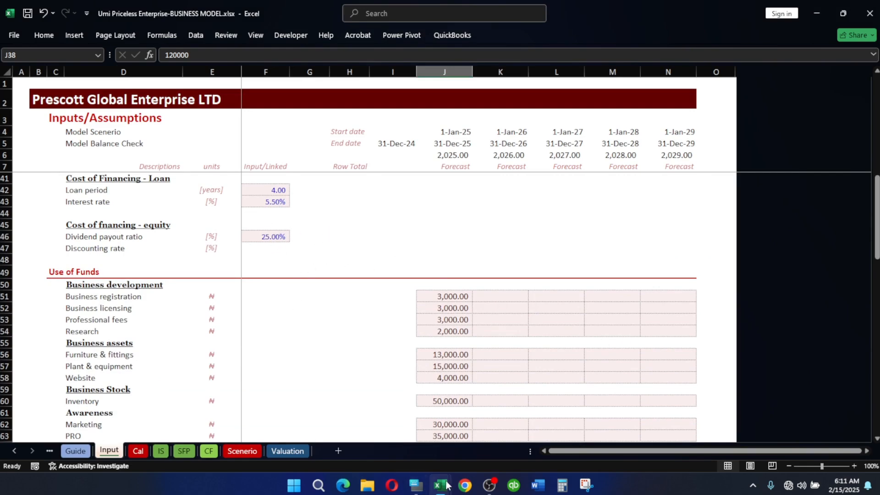
mouse_move(440, 485)
left_click(482, 434)
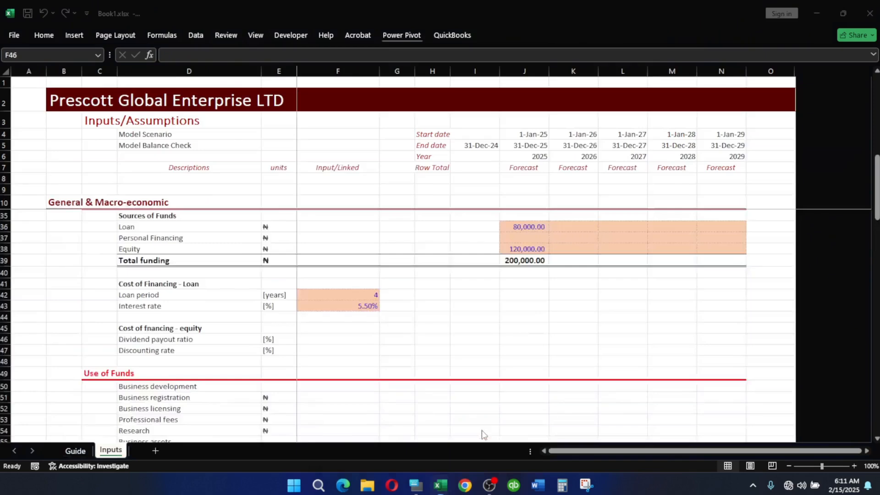
Copy the Interest rate cell F43 onto the Dividend payout ratio cell F46 and set its value to 25%.
left_click(355, 304)
key("ctrl+c")
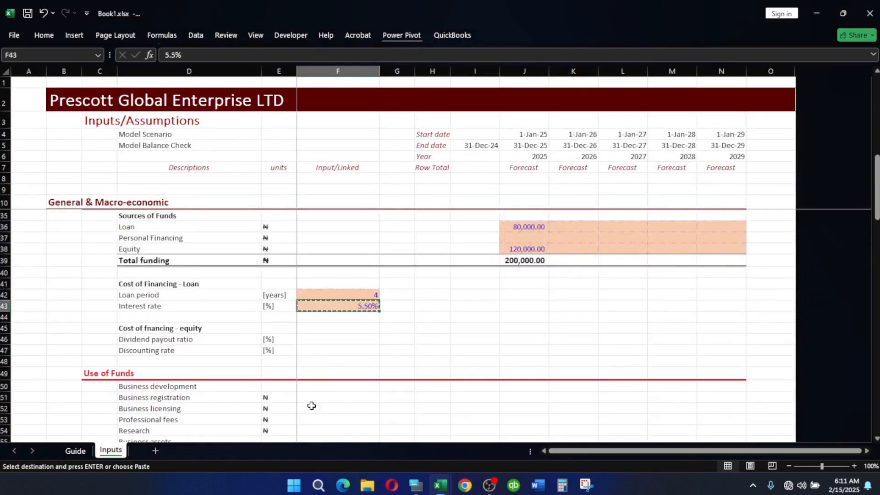
left_click(328, 338)
key("ctrl+v")
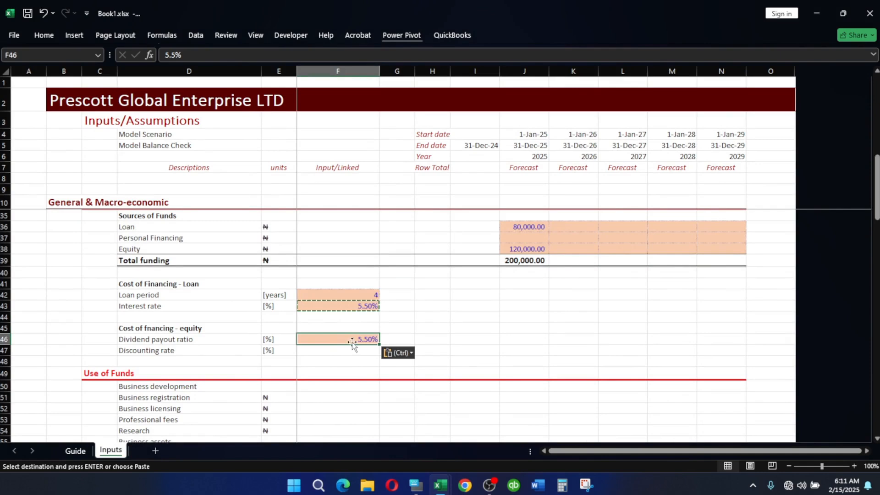
double_click(356, 339)
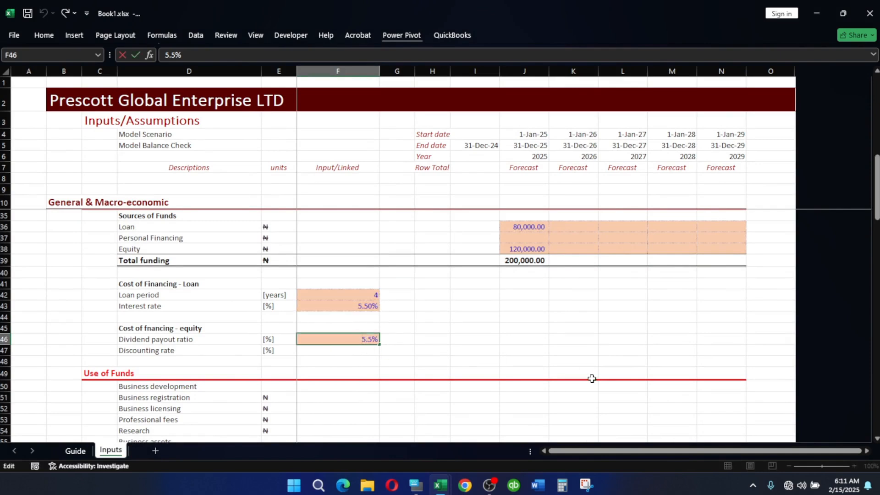
type("2")
key("BackSpace")
key("Return")
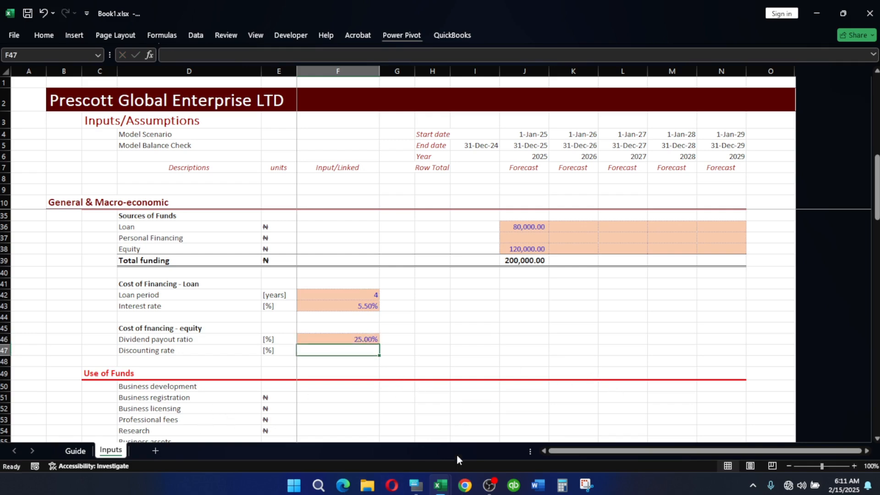
Switch to the Umi Priceless Enterprise workbook and copy the Use of Funds amounts from Business registration to Insurance, J51:J66.
mouse_move(444, 483)
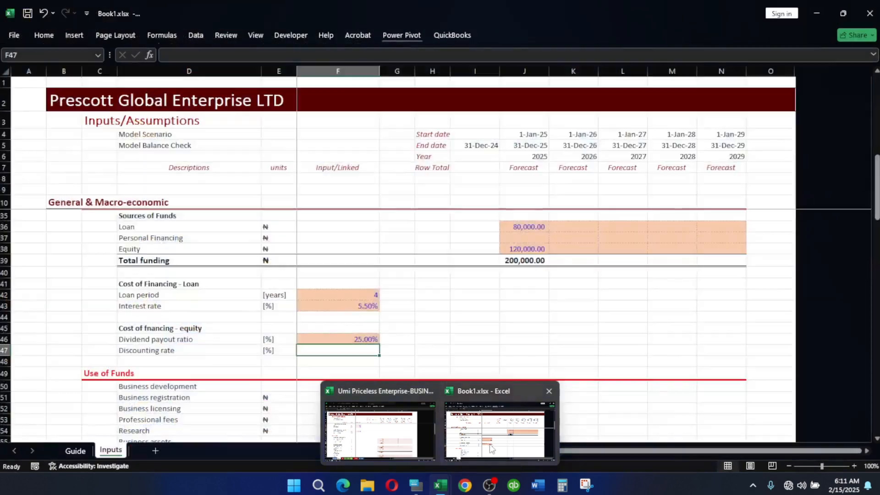
left_click(380, 430)
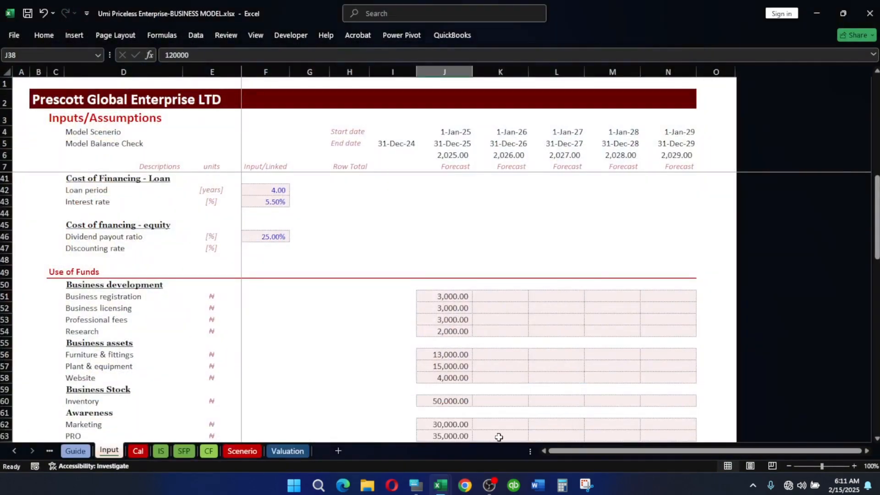
left_click(475, 263)
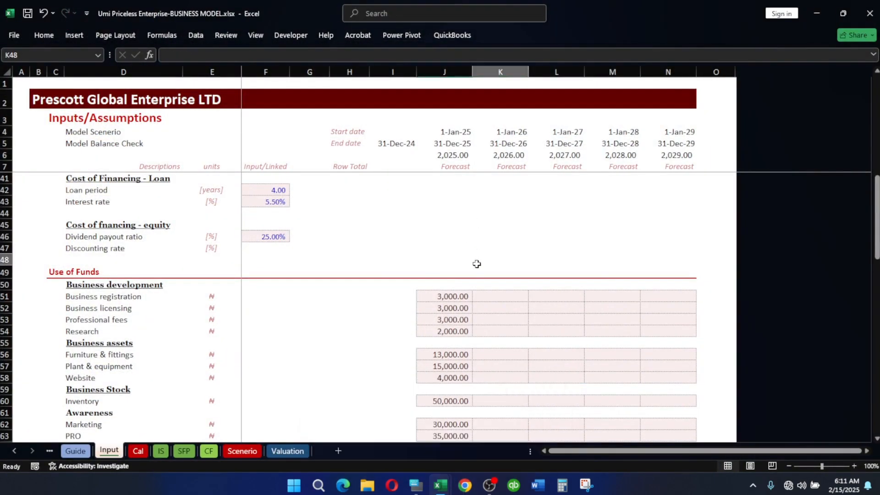
scroll(497, 259, "down", 2)
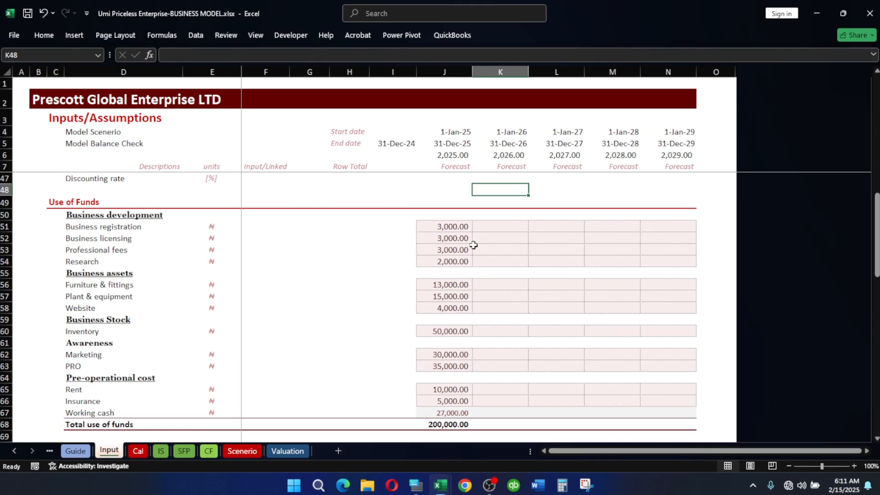
scroll(456, 251, "down", 3)
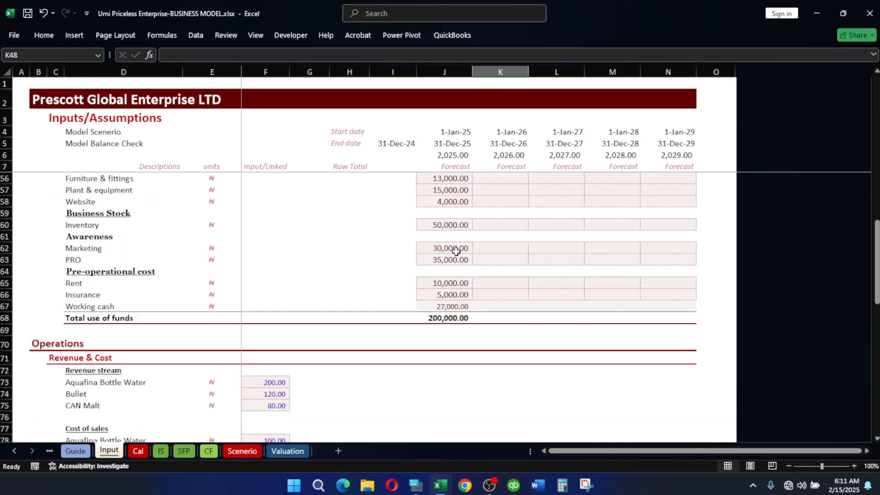
scroll(456, 251, "up", 1)
scroll(456, 252, "up", 3)
scroll(452, 215, "down", 2)
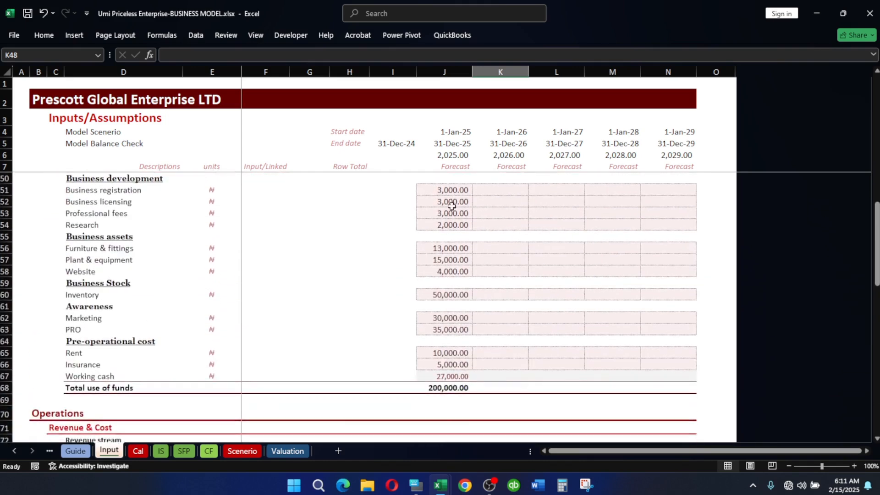
left_click_drag(439, 189, 436, 367)
key("ctrl+q")
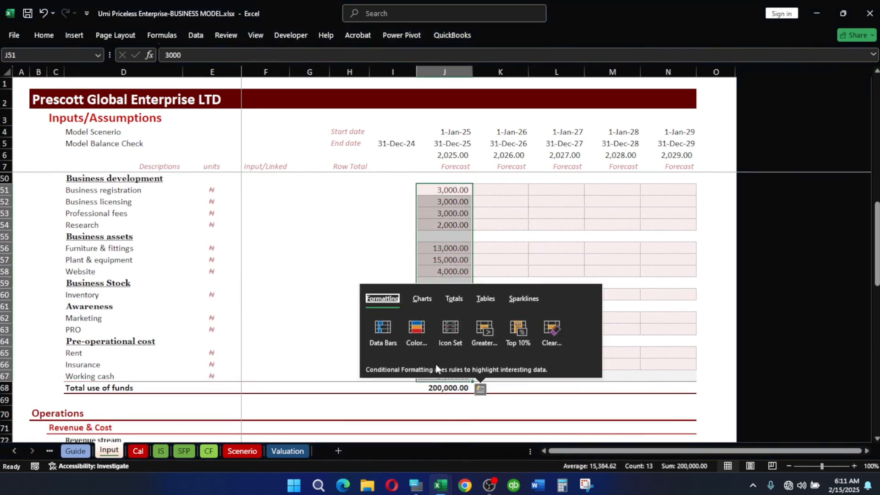
key("Escape")
key("shift+Up")
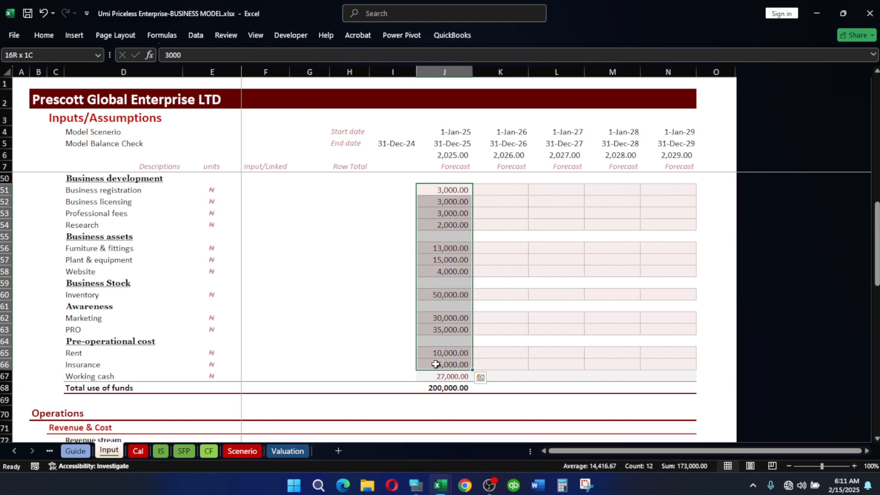
key("ctrl+c")
Switch to Book1 and paste the copied Use of Funds amounts into column J starting at J50.
mouse_move(447, 489)
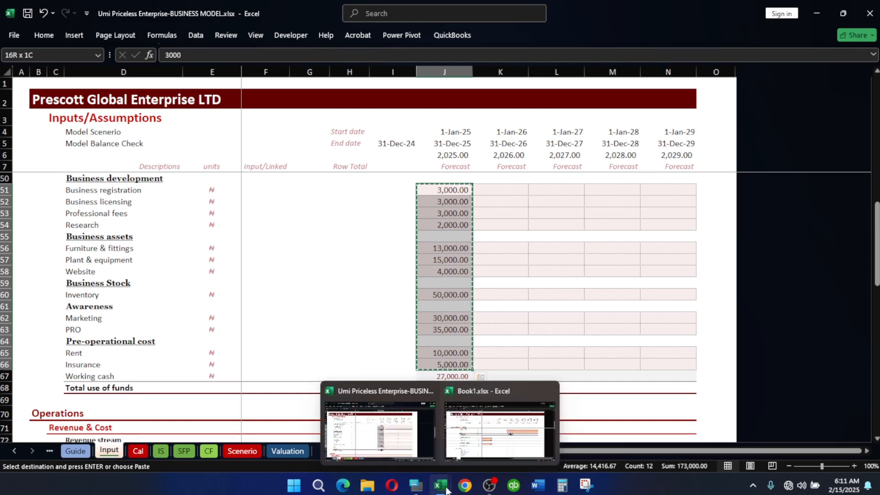
left_click(499, 431)
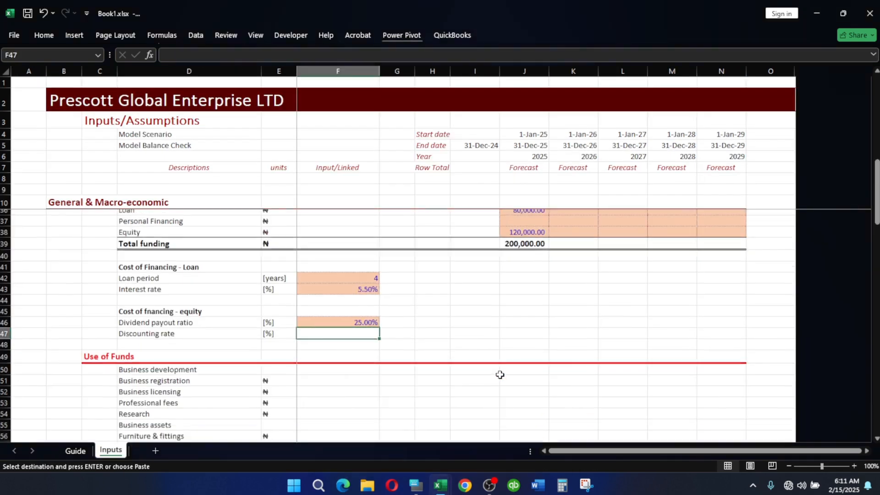
scroll(499, 375, "down", 5)
scroll(501, 358, "up", 3)
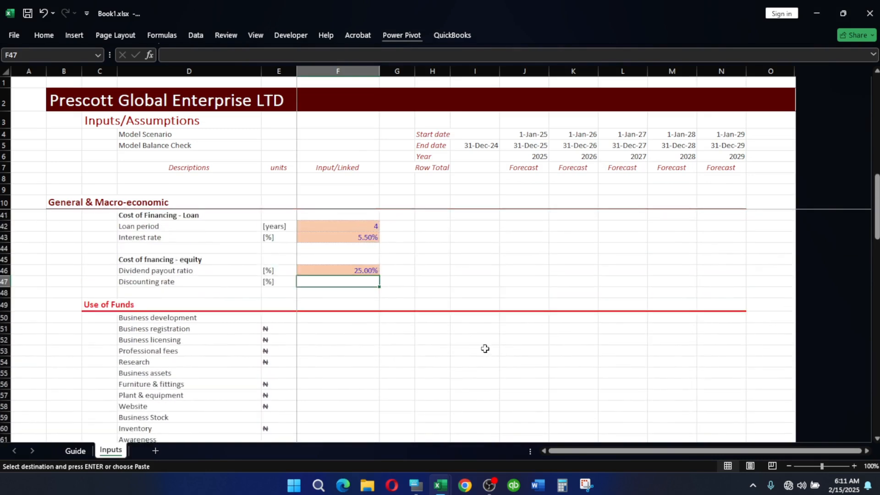
left_click(105, 307)
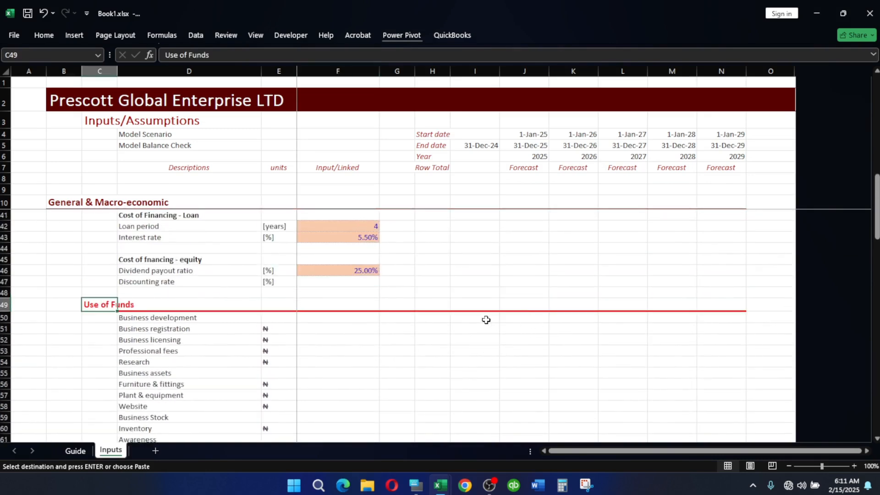
left_click(543, 320)
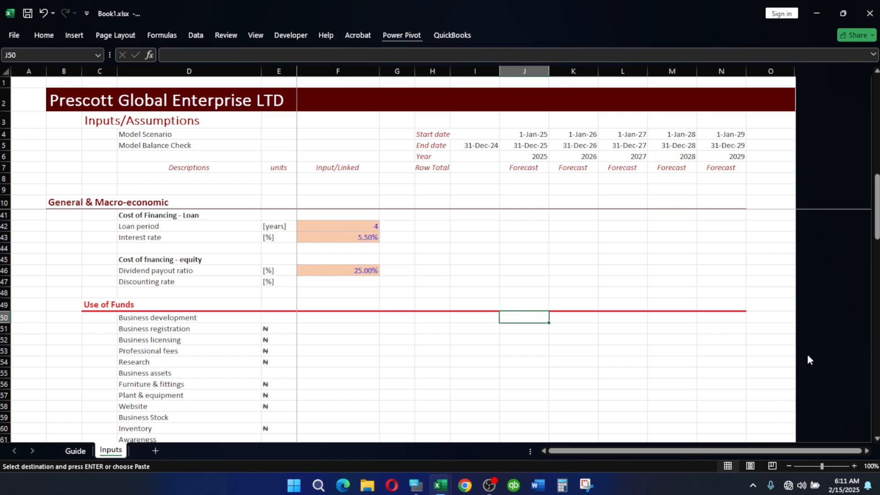
key("ctrl+v")
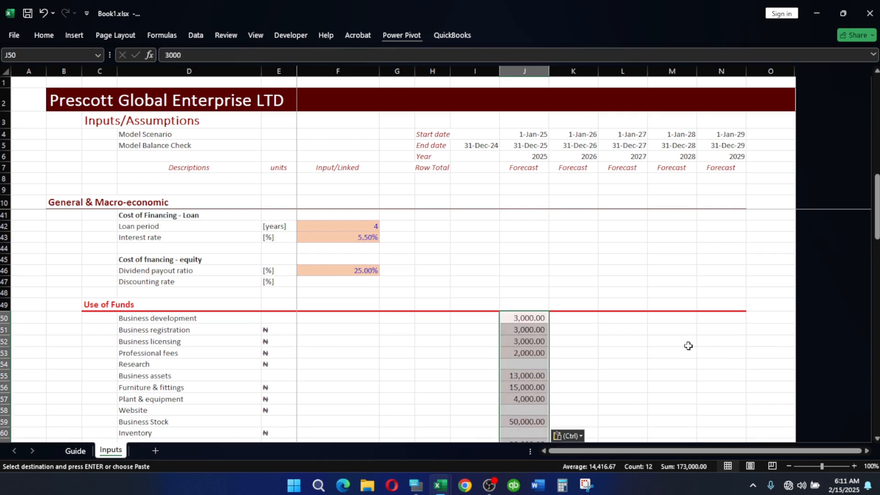
scroll(682, 339, "down", 4)
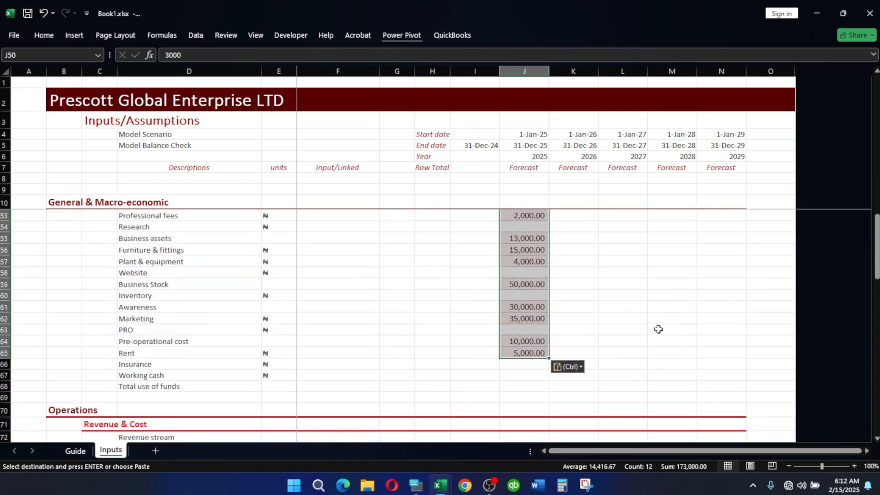
scroll(618, 325, "up", 4)
scroll(623, 328, "down", 6)
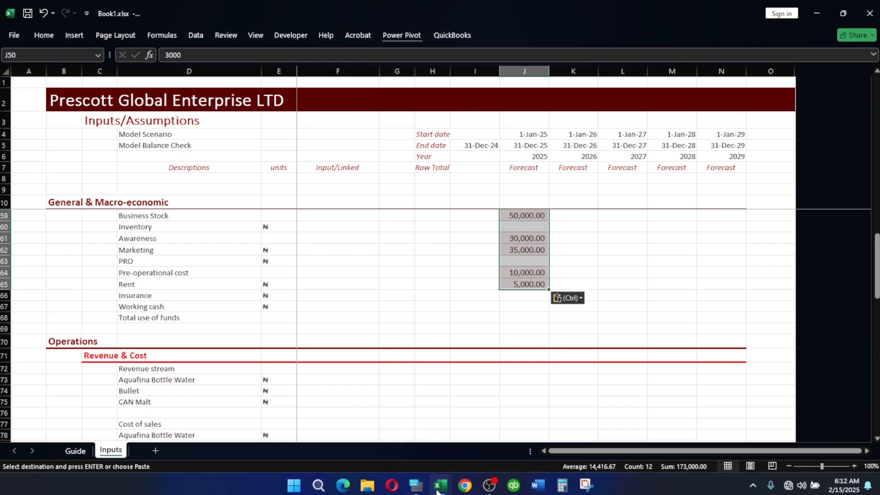
Compare the row alignment of the pasted amounts with the Use of Funds section in the Umi Priceless Enterprise workbook.
mouse_move(437, 489)
left_click(359, 432)
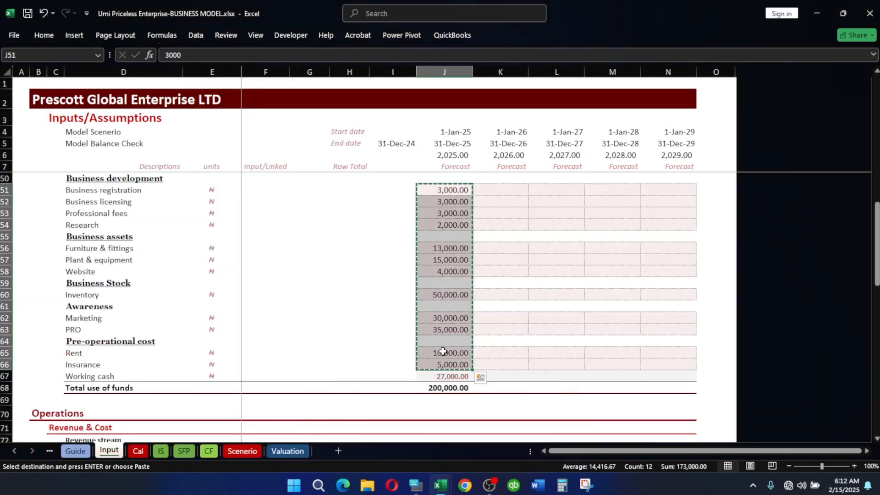
scroll(444, 351, "down", 2)
scroll(448, 349, "up", 4)
scroll(450, 349, "down", 3)
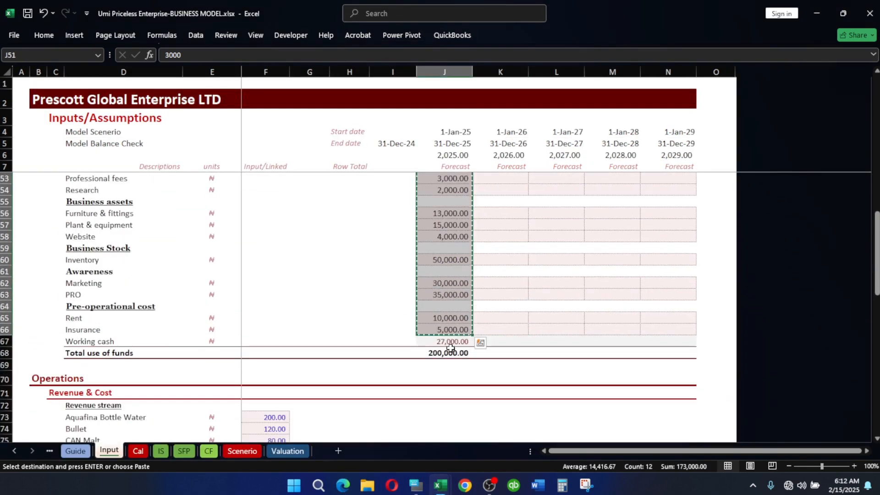
scroll(450, 347, "up", 4)
scroll(451, 346, "down", 2)
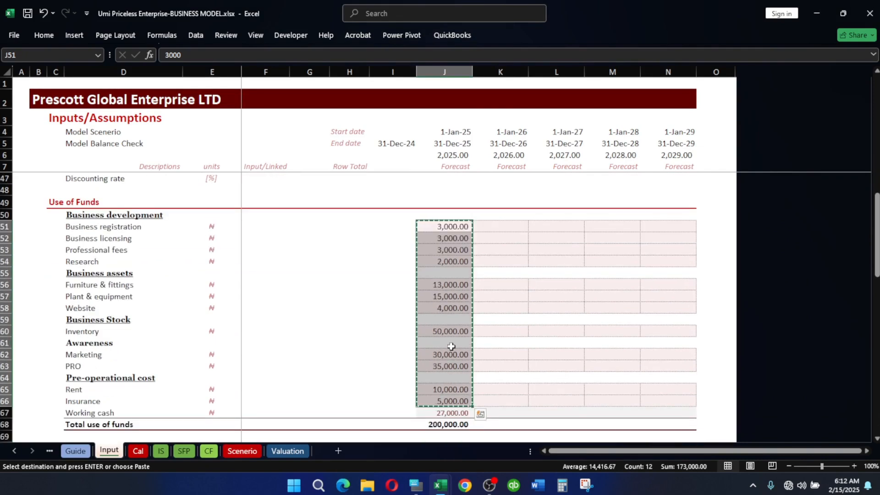
Return to Book1 and move the pasted Use of Funds amounts down one row so they occupy J51:J66.
mouse_move(439, 487)
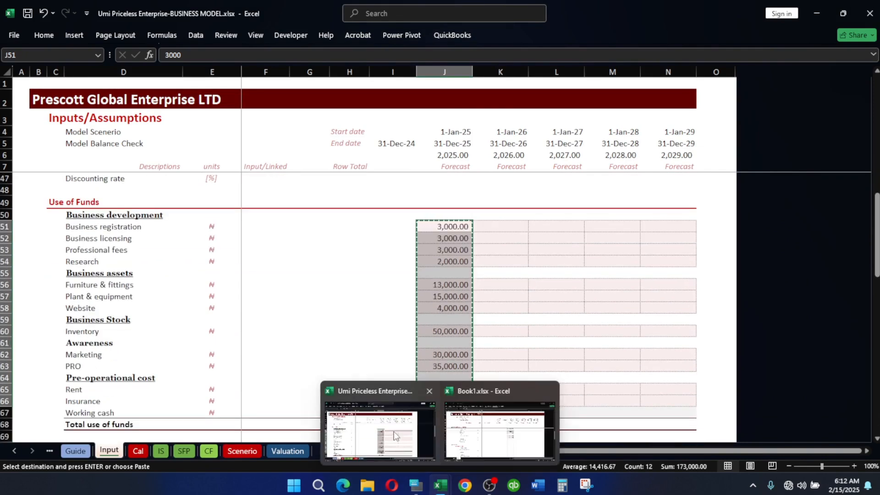
left_click(504, 431)
key("ctrl+v")
scroll(575, 252, "up", 9)
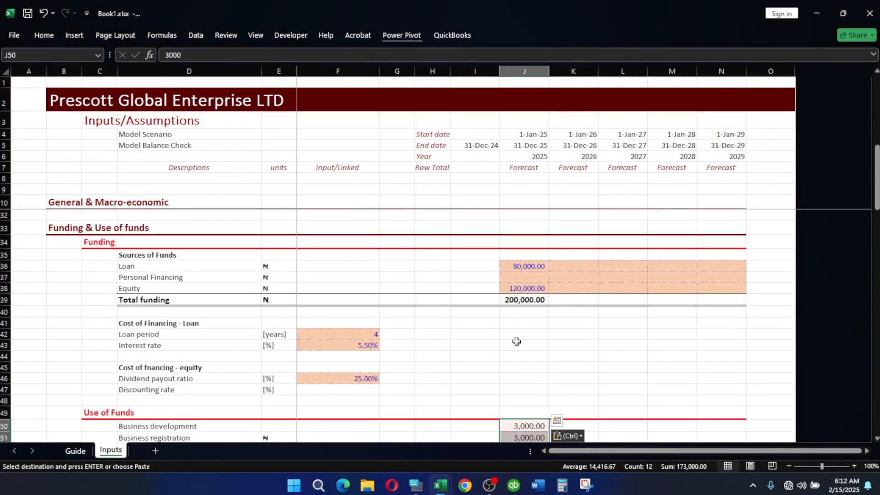
scroll(527, 383, "down", 3)
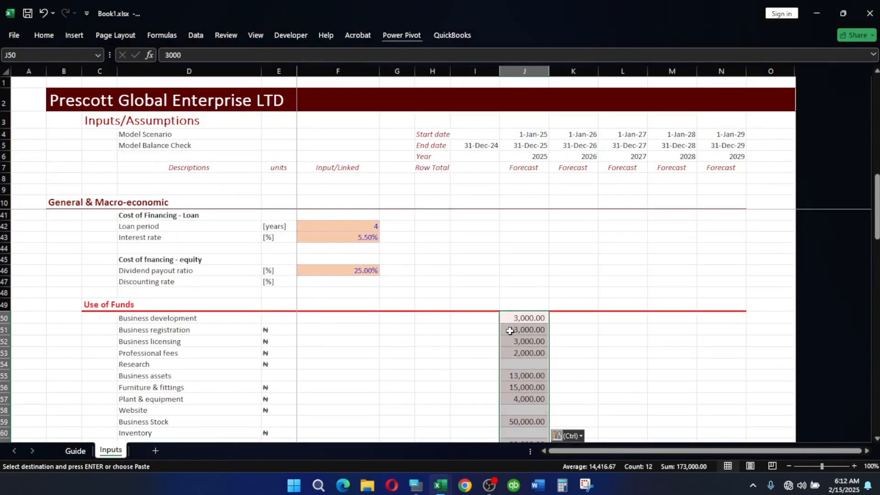
left_click_drag(499, 317, 500, 333)
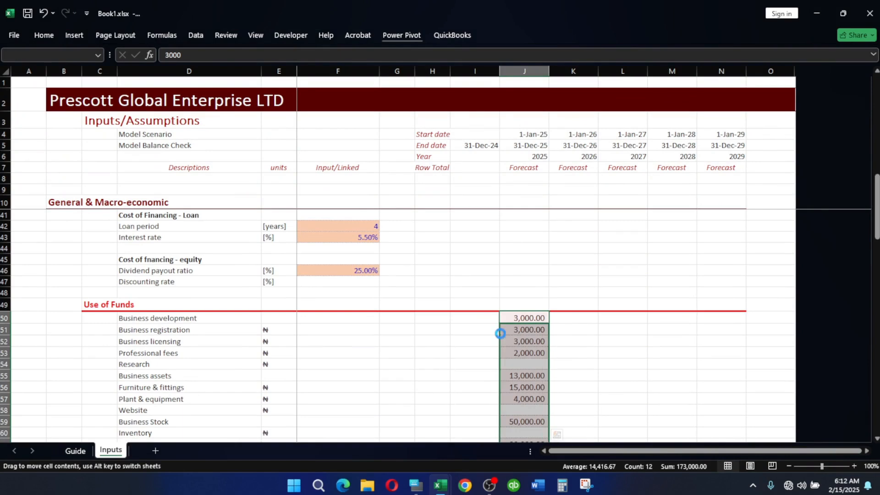
scroll(580, 345, "down", 5)
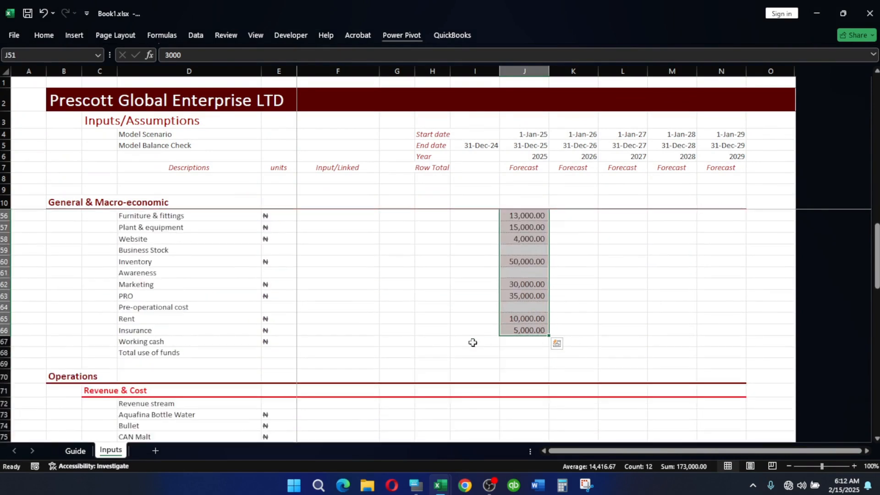
scroll(391, 352, "up", 9)
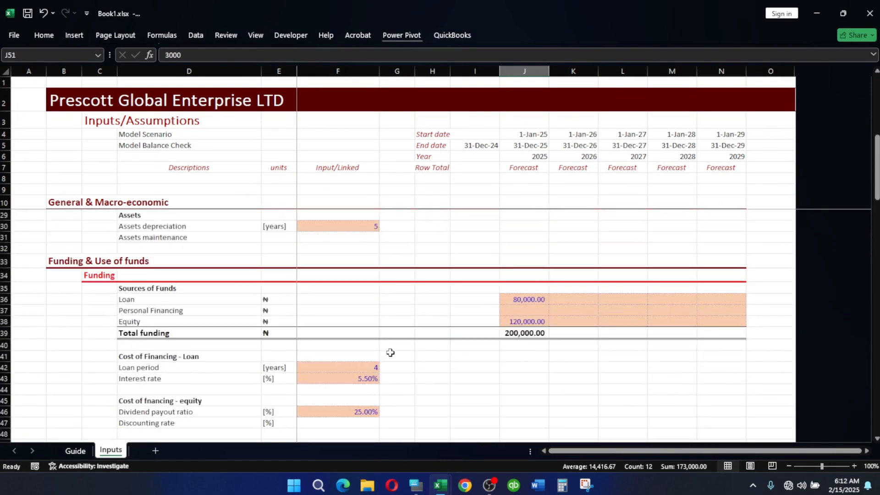
scroll(463, 318, "up", 2)
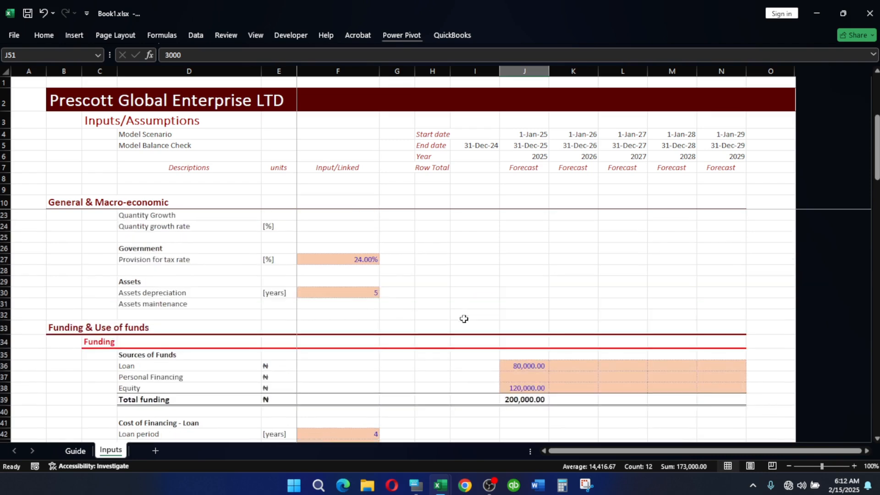
Review the pasted Use of Funds amounts in column J, from Business registration down to Furniture & fittings.
scroll(529, 280, "down", 7)
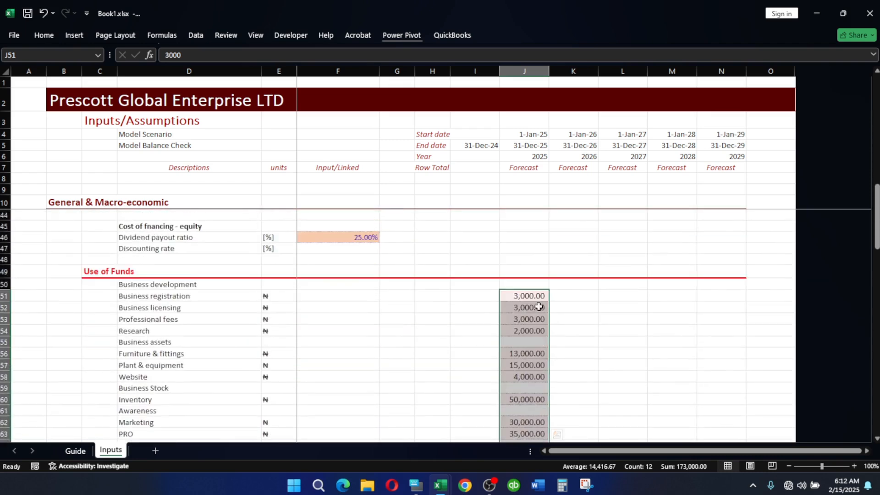
left_click(524, 297)
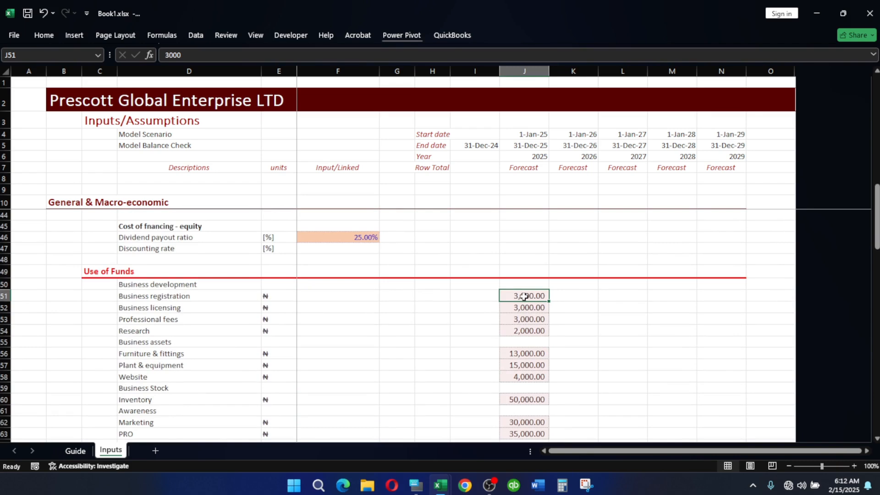
left_click(149, 298)
left_click(530, 296)
left_click(535, 306)
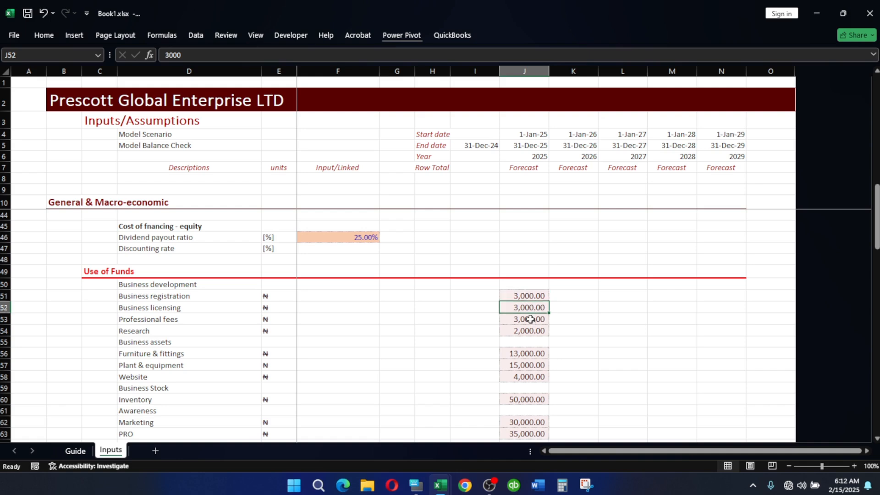
left_click(531, 319)
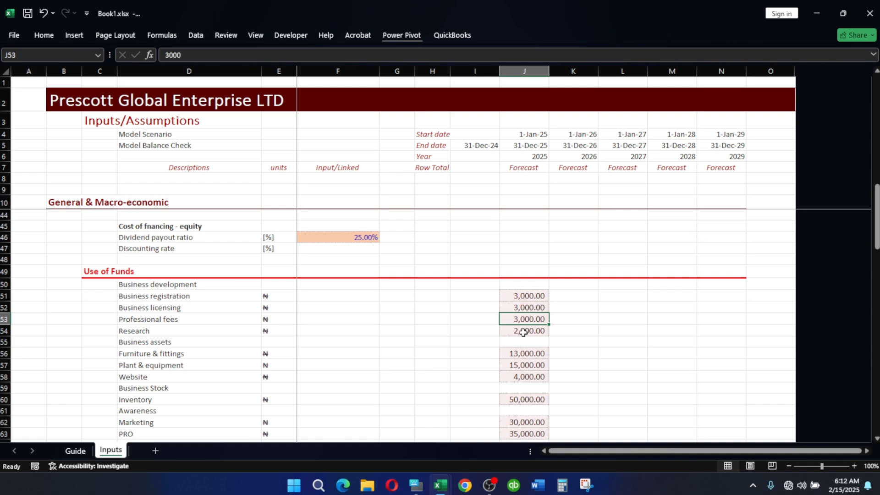
left_click(523, 331)
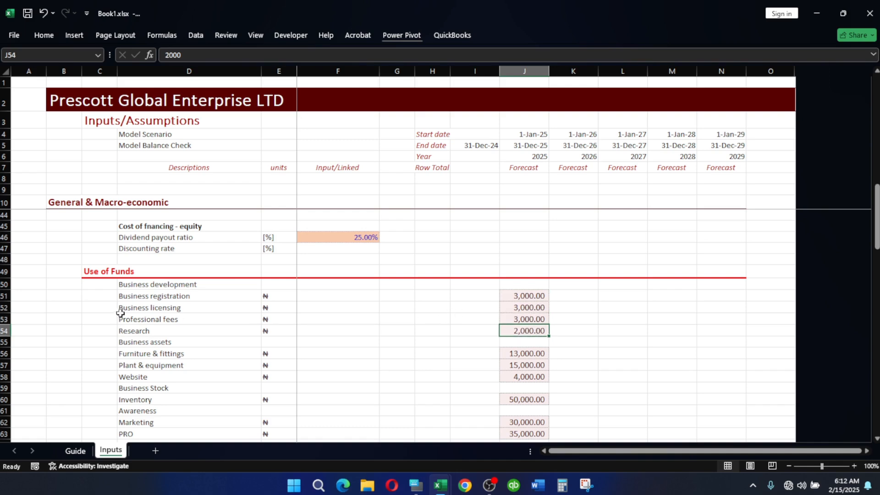
left_click(529, 353)
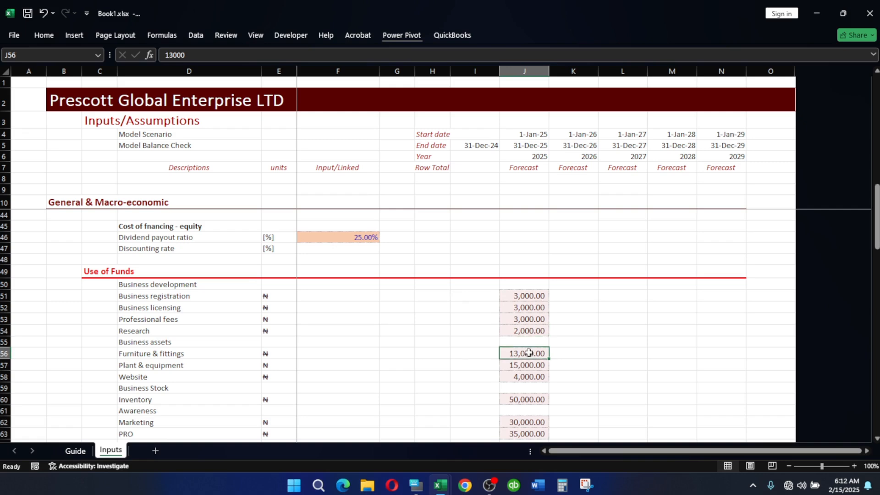
Make the Business assets and Business development subheadings in the Use of Funds section bold.
left_click(137, 342)
key("ctrl+b")
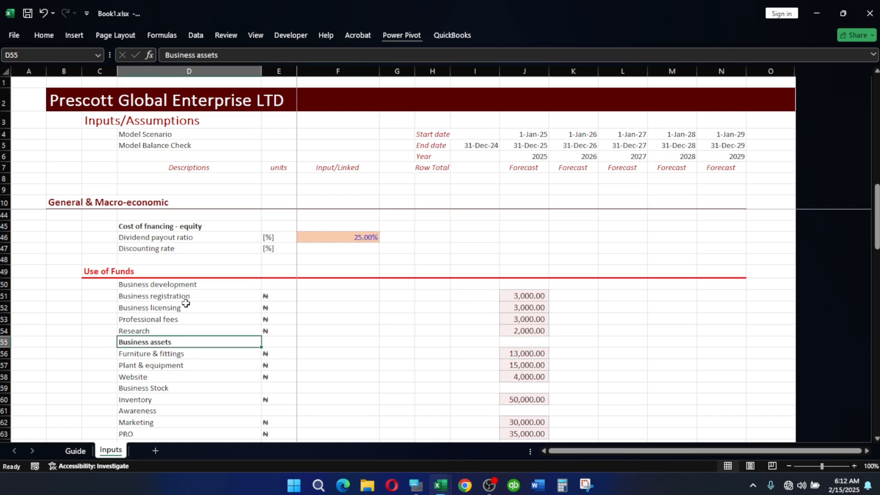
left_click(170, 285)
key("ctrl+b")
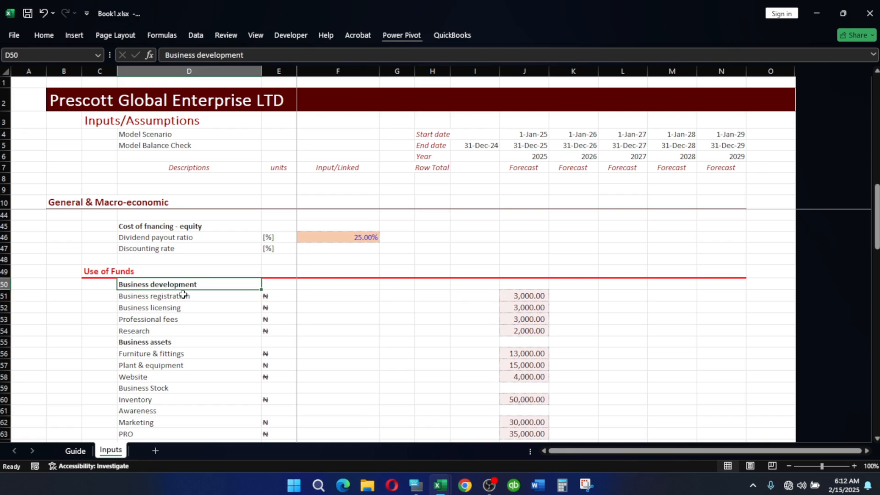
Check the business asset and inventory amounts, and make the Business Stock and Awareness subheadings bold.
left_click(529, 353)
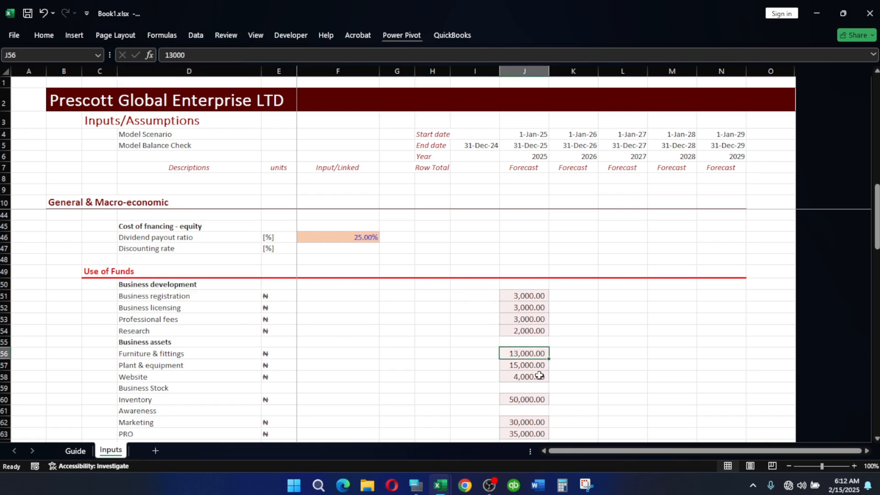
left_click(531, 365)
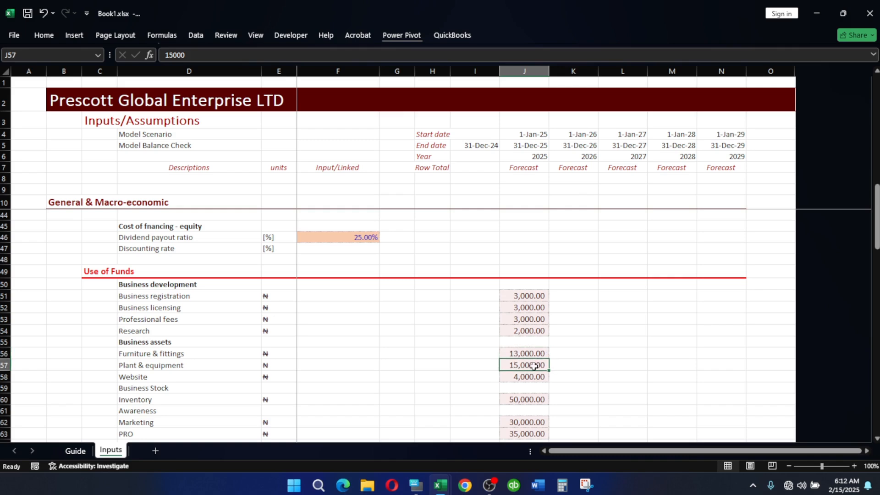
left_click(539, 376)
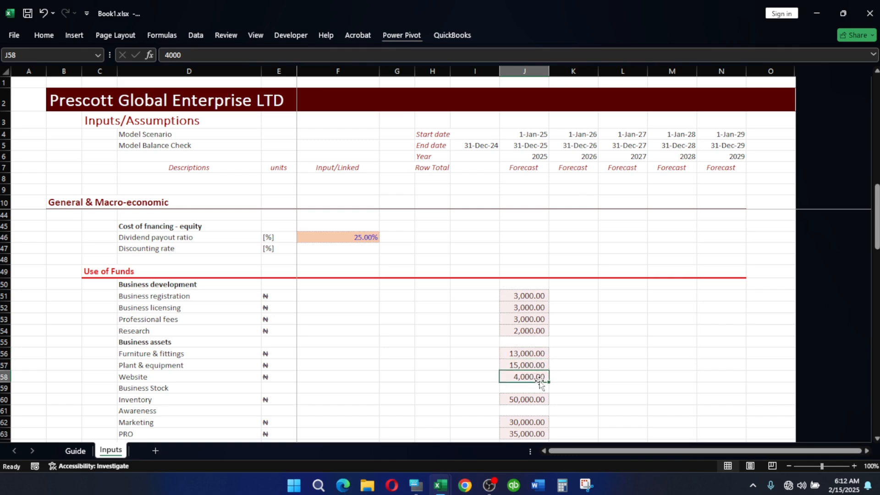
scroll(590, 387, "down", 2)
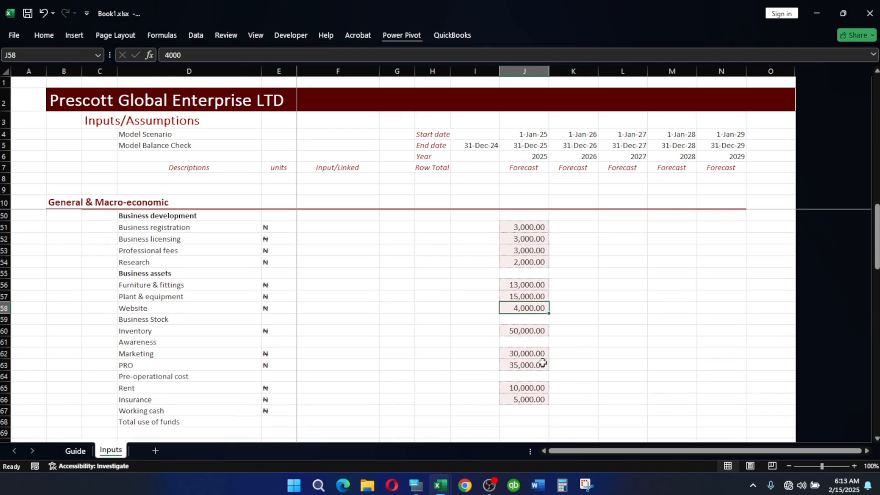
left_click(529, 330)
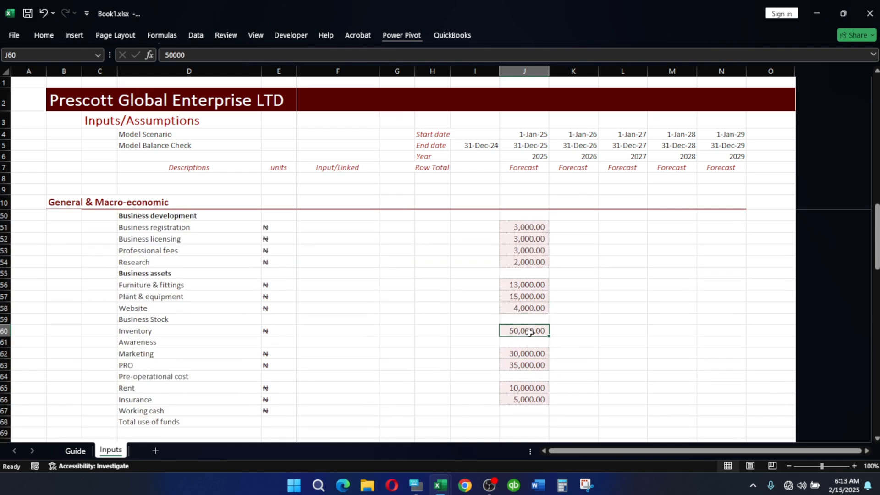
left_click(165, 318)
key("ctrl+b")
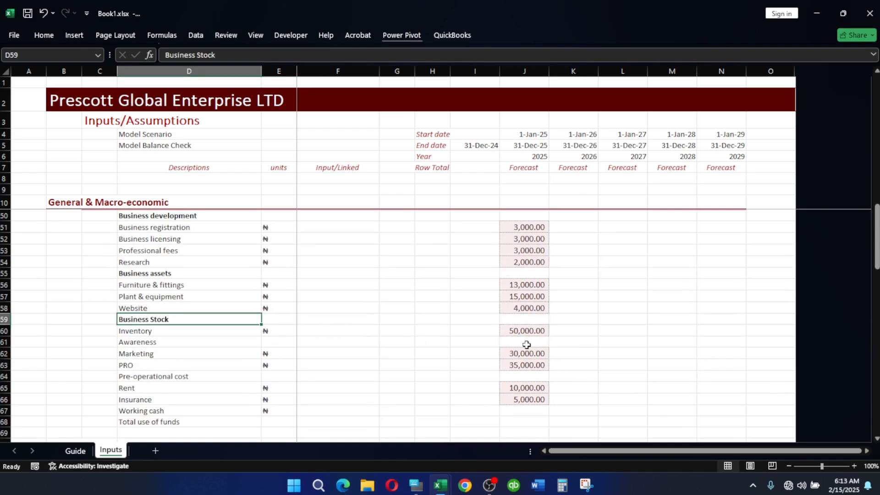
left_click(530, 330)
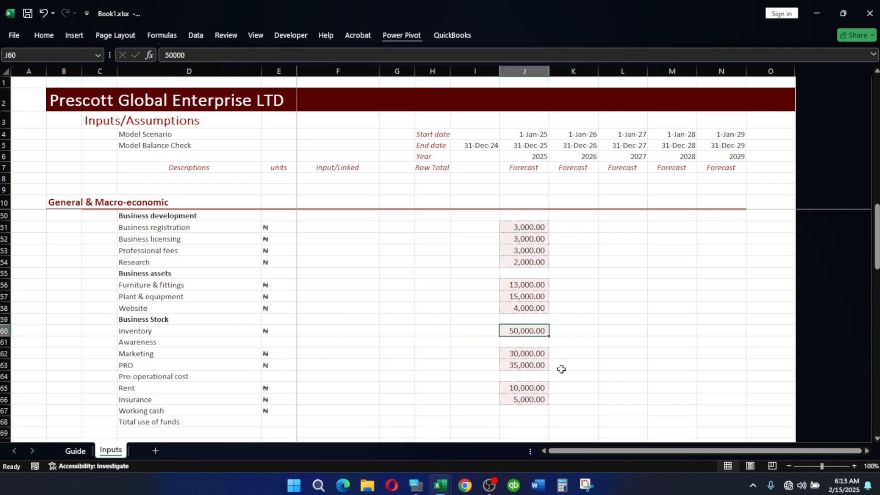
left_click(138, 342)
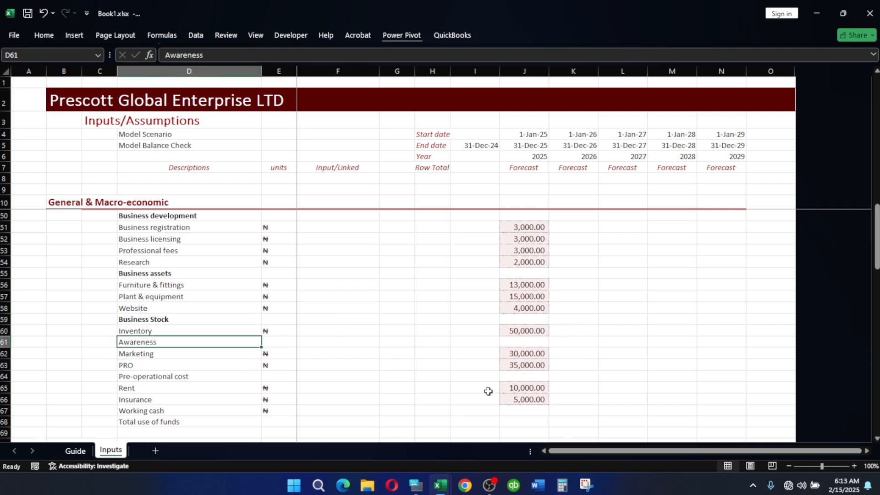
key("ctrl+b")
Make the Pre-operational cost subheading in D64 bold.
left_click(151, 353)
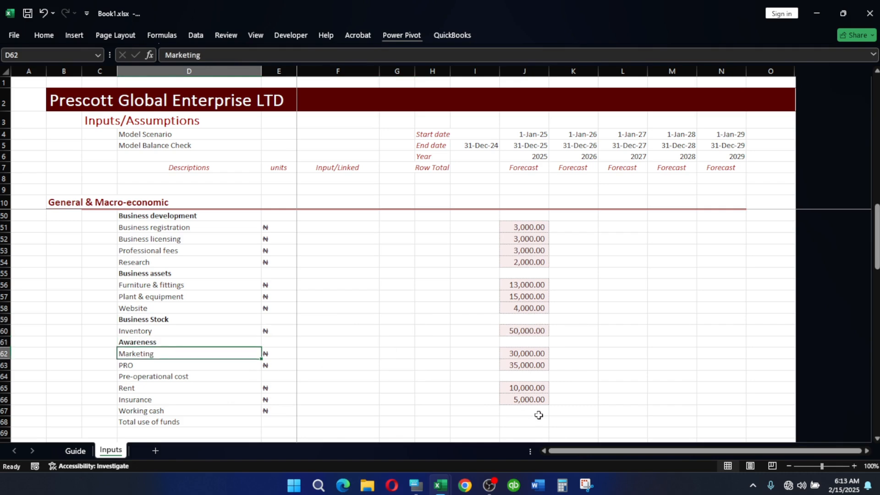
left_click(142, 365)
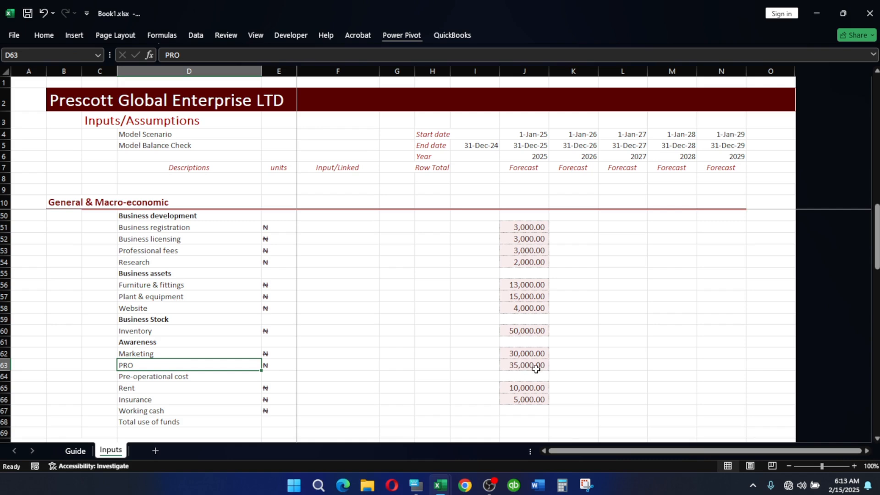
left_click(140, 386)
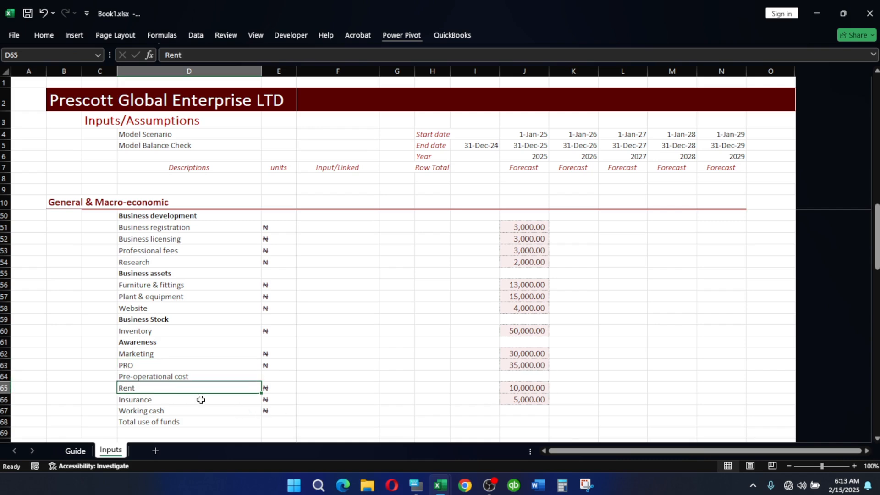
left_click(157, 376)
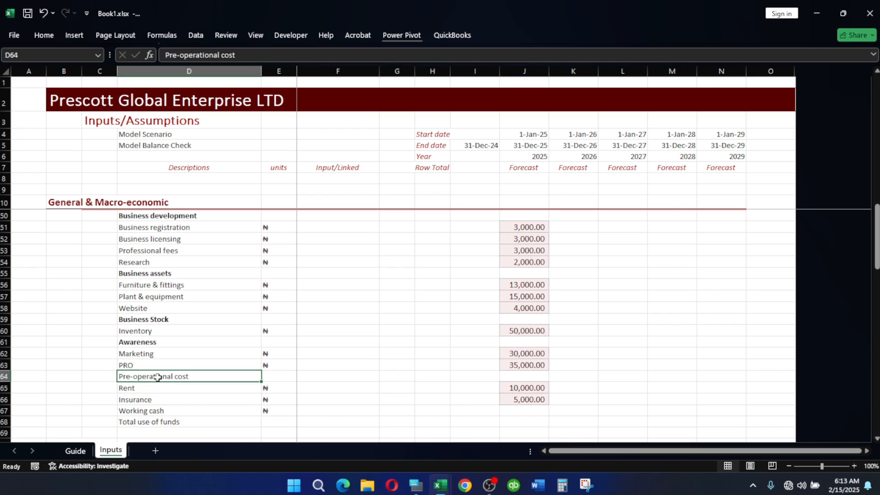
key("ctrl+b")
Apply the Total2 cell style to the Total use of funds row, D68:N68.
scroll(324, 381, "down", 2)
left_click(124, 319)
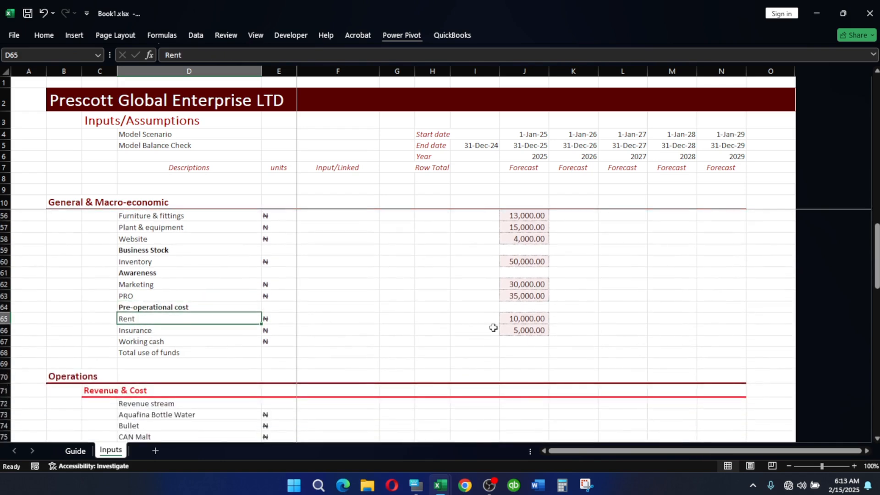
left_click(521, 342)
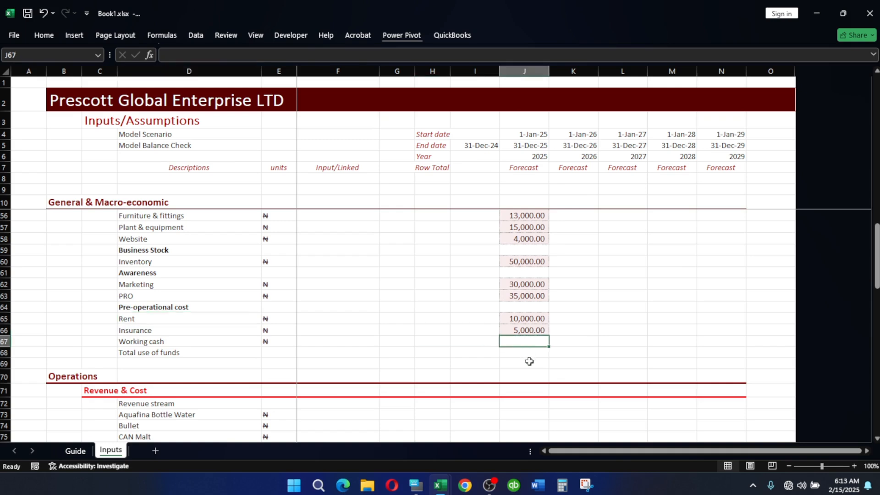
left_click_drag(126, 352, 548, 357)
key("shift+Right")
key("shift+Right")
key("shift+Right")
key("shift+Right")
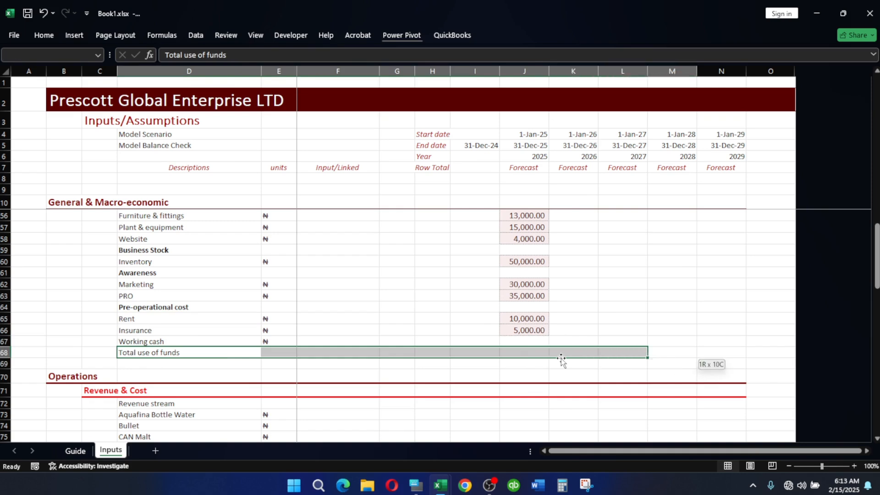
key("alt+h")
key("j")
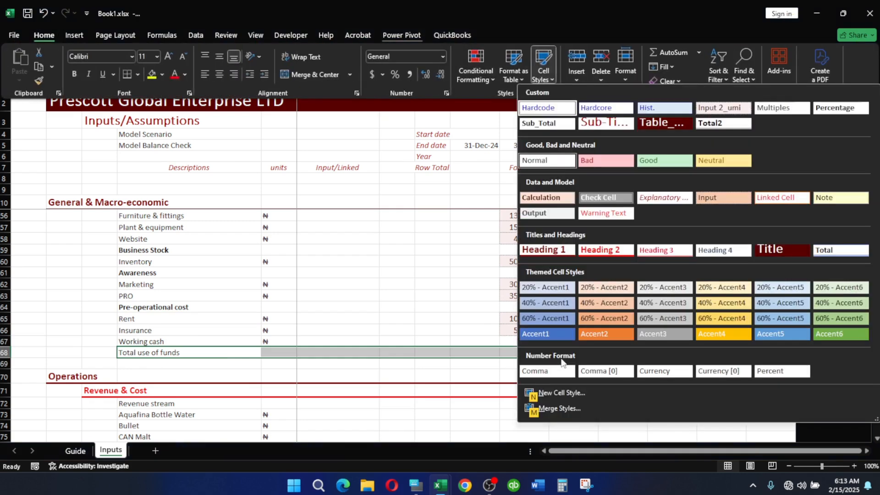
left_click(723, 123)
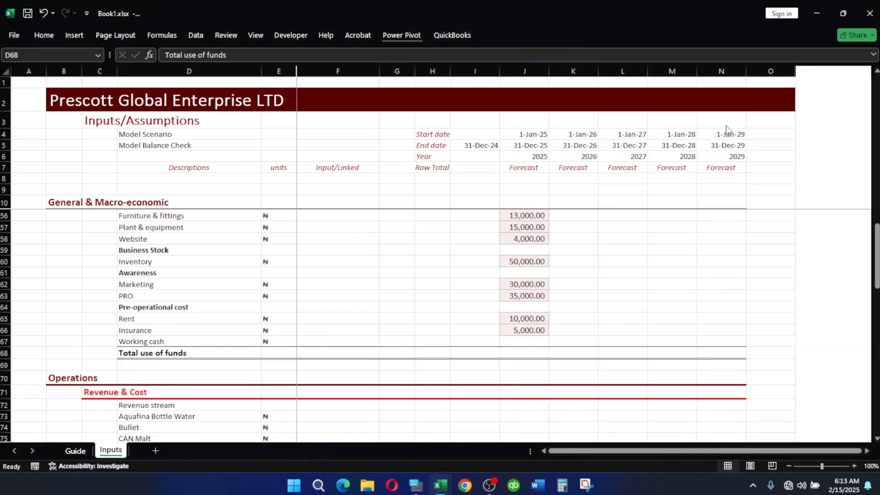
Calculate Working cash in J67 as total funding less the listed uses of funds, with the formula =J39-SUM(J51:J66).
left_click(536, 341)
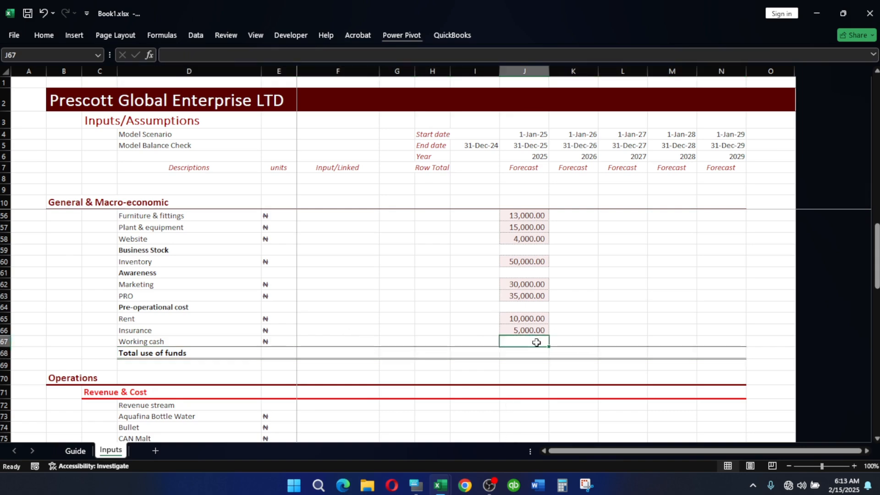
scroll(538, 341, "up", 2)
scroll(544, 354, "down", 2)
type("=")
scroll(545, 353, "up", 11)
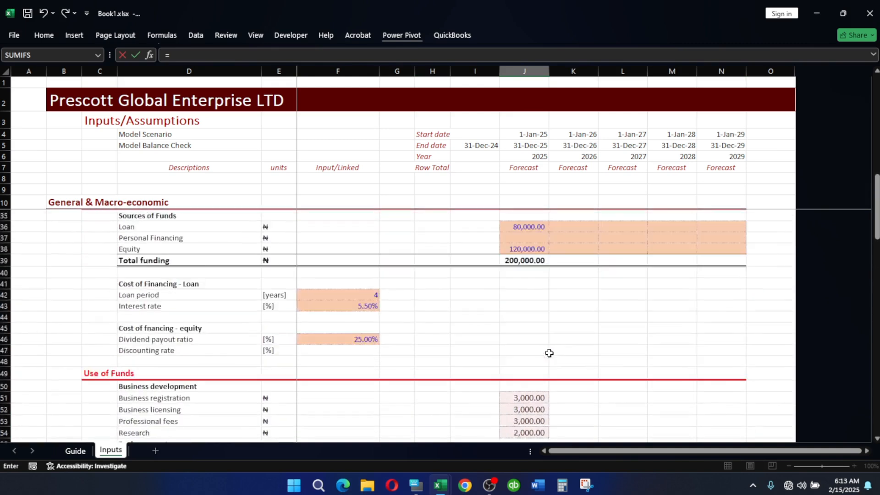
left_click(518, 398)
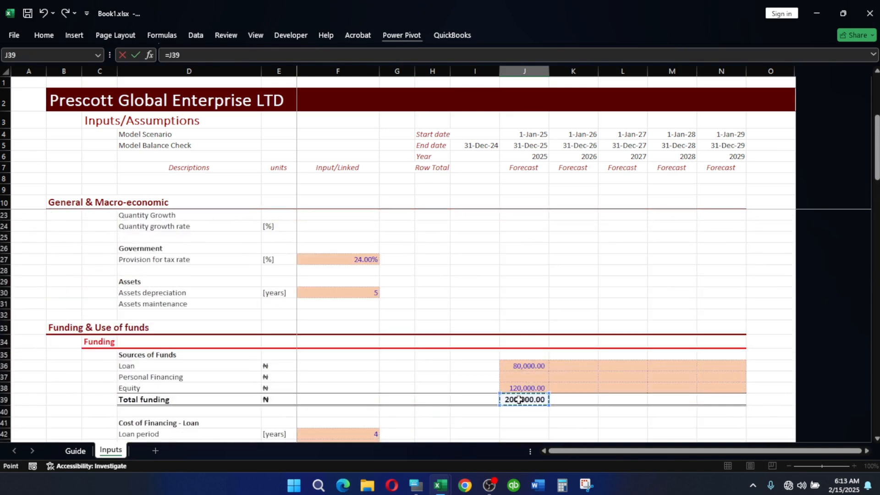
type("_")
key("BackSpace")
type("-sum")
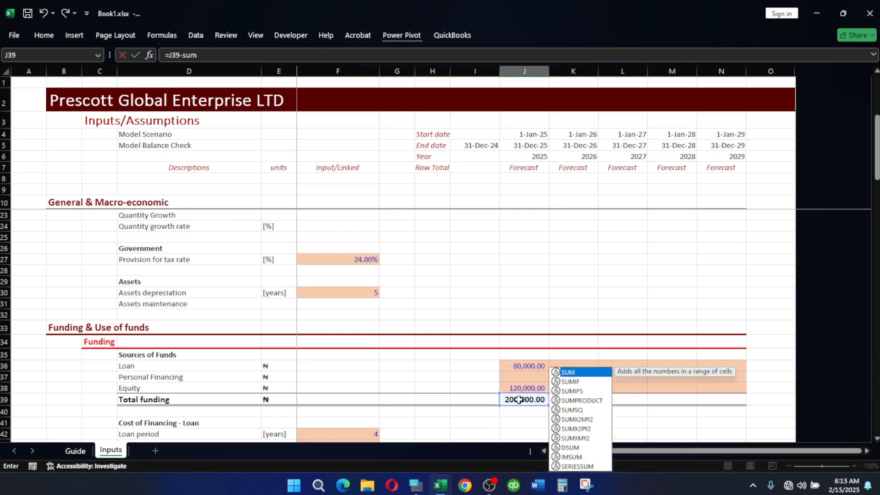
key("Tab")
scroll(622, 367, "down", 5)
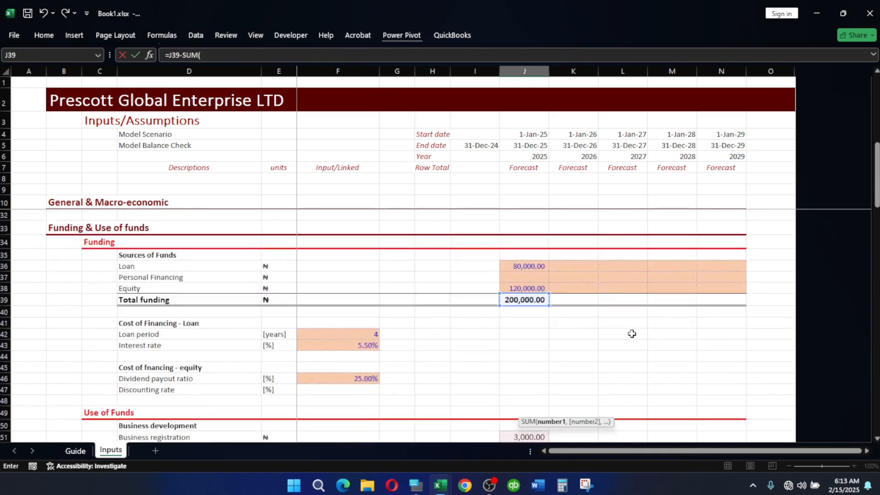
scroll(571, 336, "down", 3)
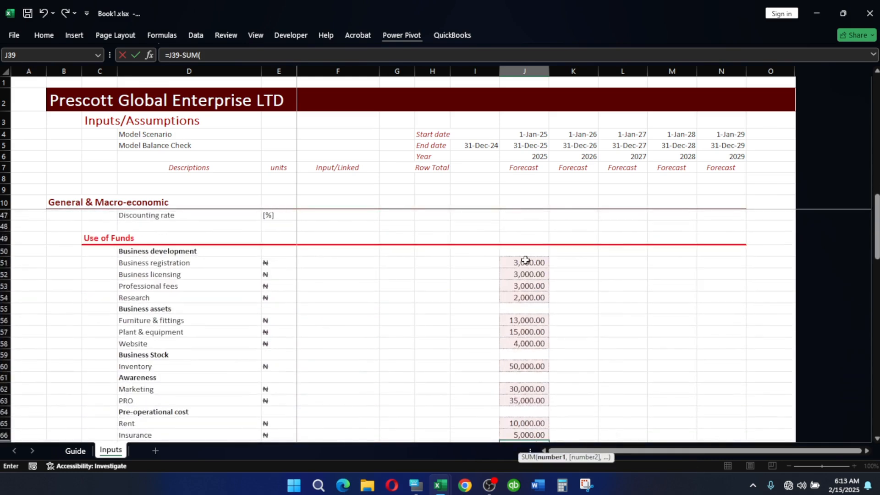
left_click_drag(527, 262, 535, 315)
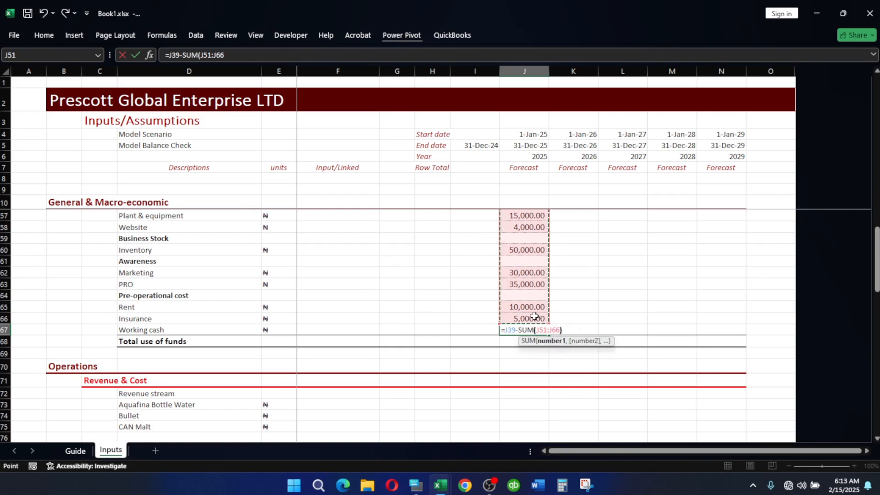
type(")")
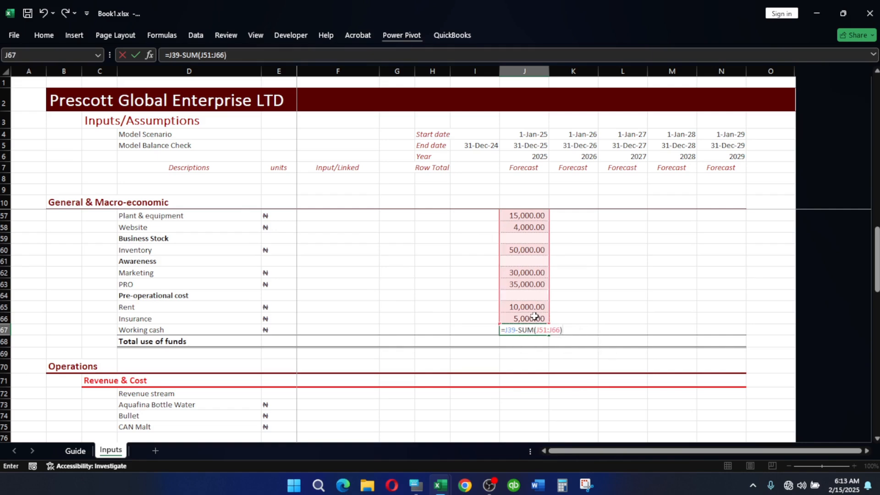
key("Return")
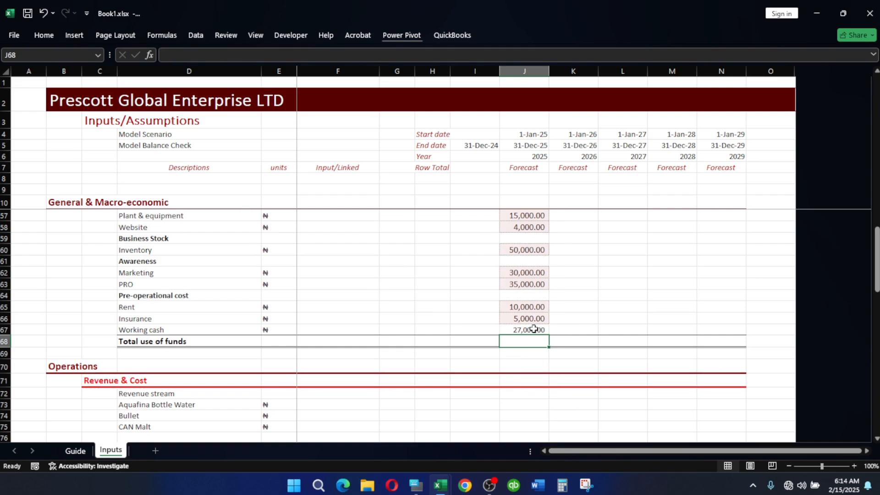
left_click(533, 329)
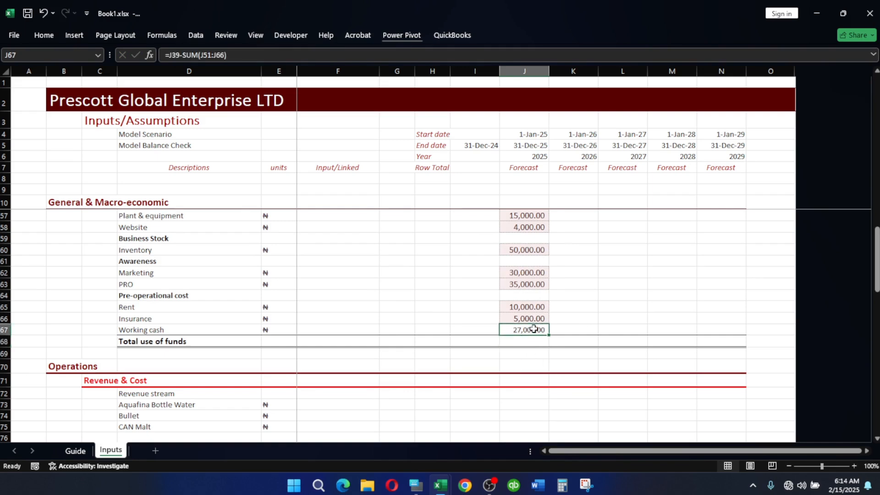
Apply the Calculation cell style to the Working cash amount in J67.
key("alt+h")
key("j")
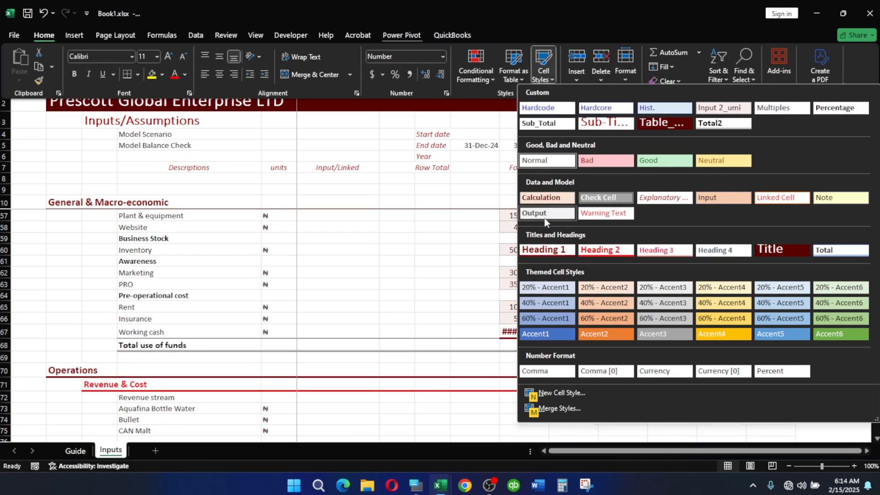
left_click(548, 193)
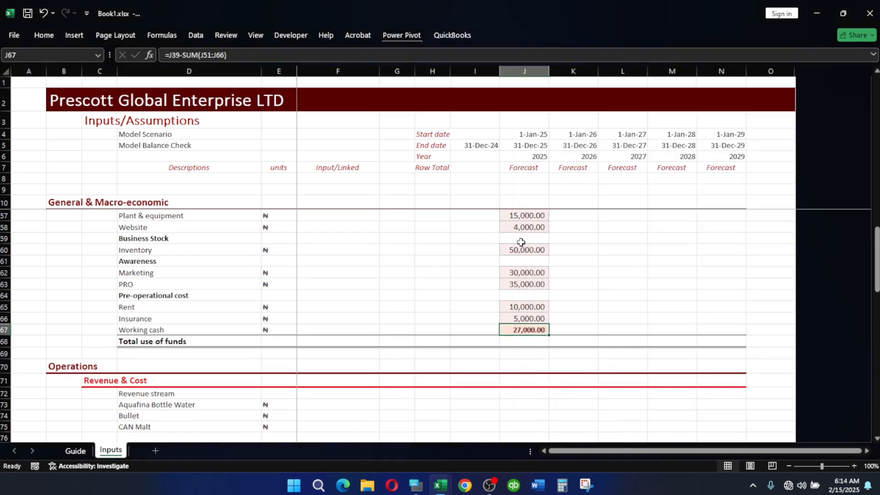
Total the use of funds in J68 with the formula =SUM(J51:J67).
left_click(527, 343)
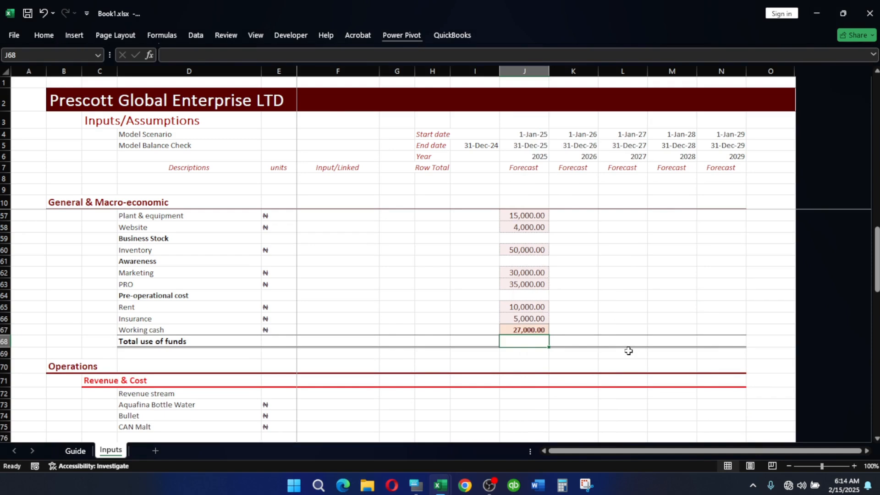
key("alt+equal")
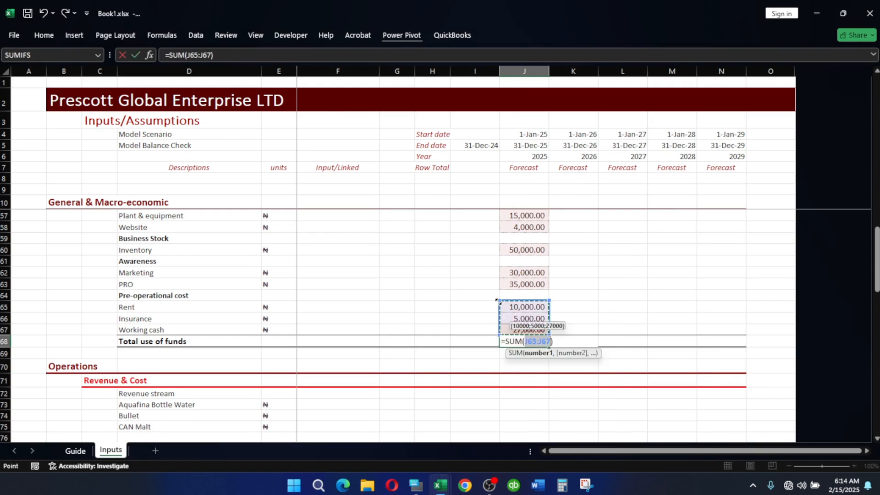
left_click(490, 272)
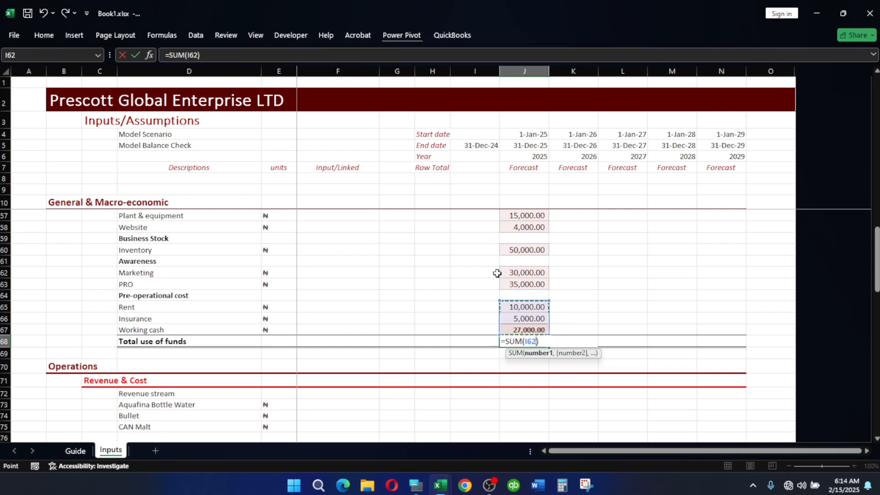
double_click(532, 341)
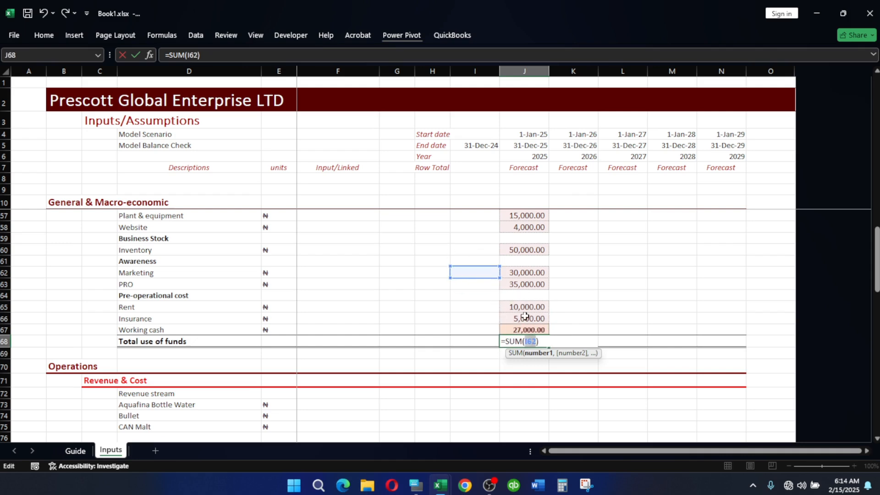
scroll(527, 321, "up", 6)
left_click_drag(510, 350, 520, 406)
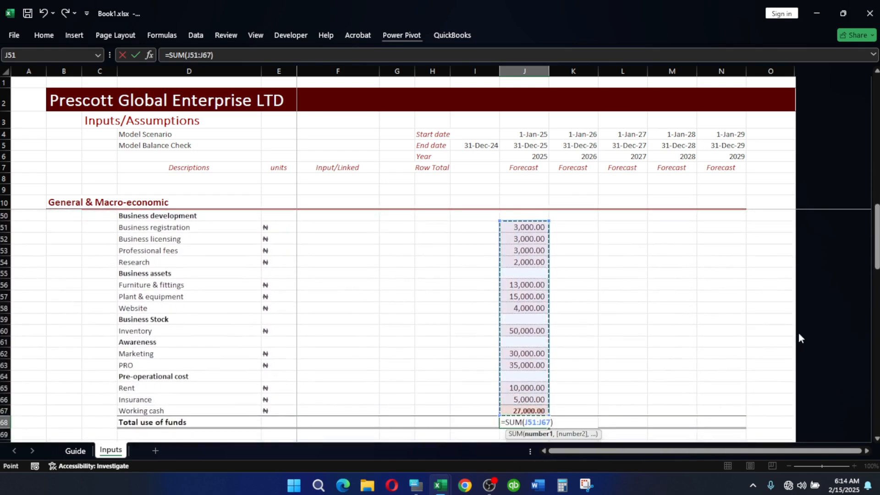
key("Return")
Compare Total funding in J39 with Total use of funds in J68, and review the Working cash formula in J67.
scroll(654, 321, "up", 1)
scroll(641, 330, "up", 6)
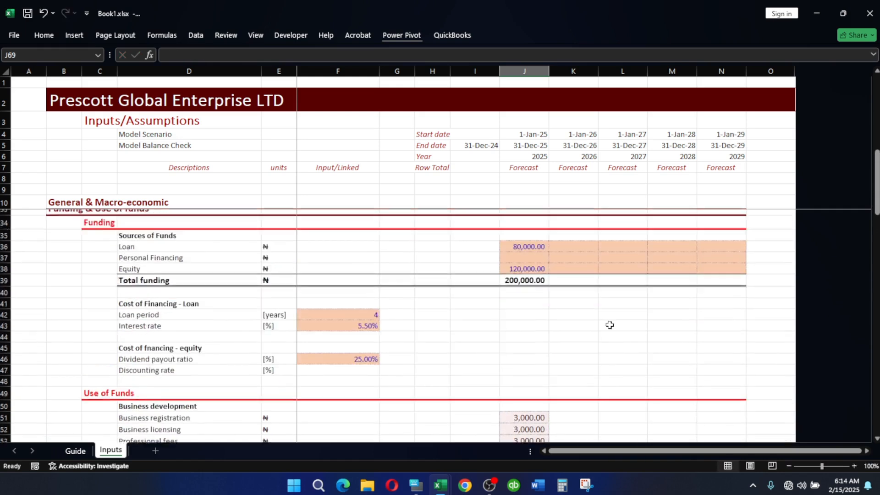
left_click(522, 332)
scroll(568, 340, "down", 3)
scroll(568, 339, "down", 8)
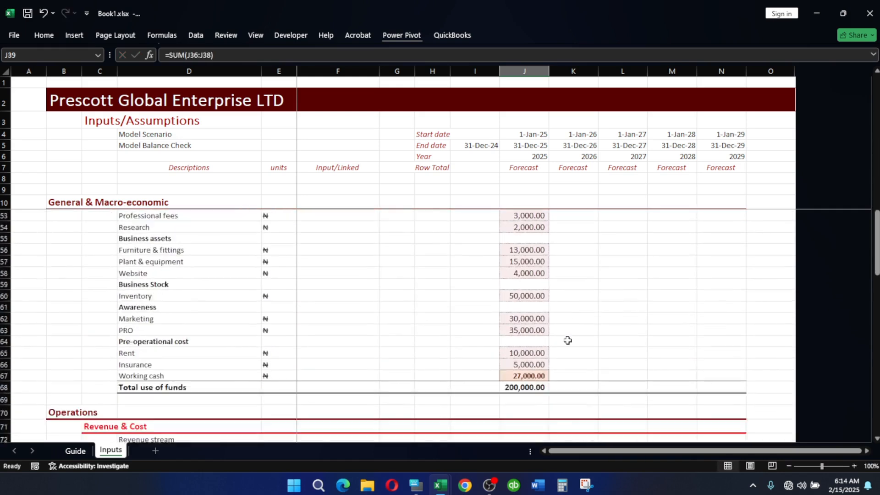
left_click(527, 272)
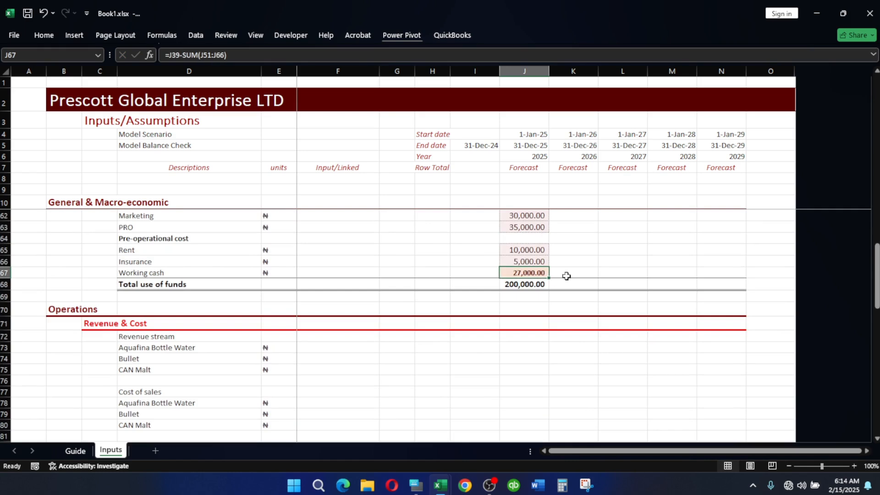